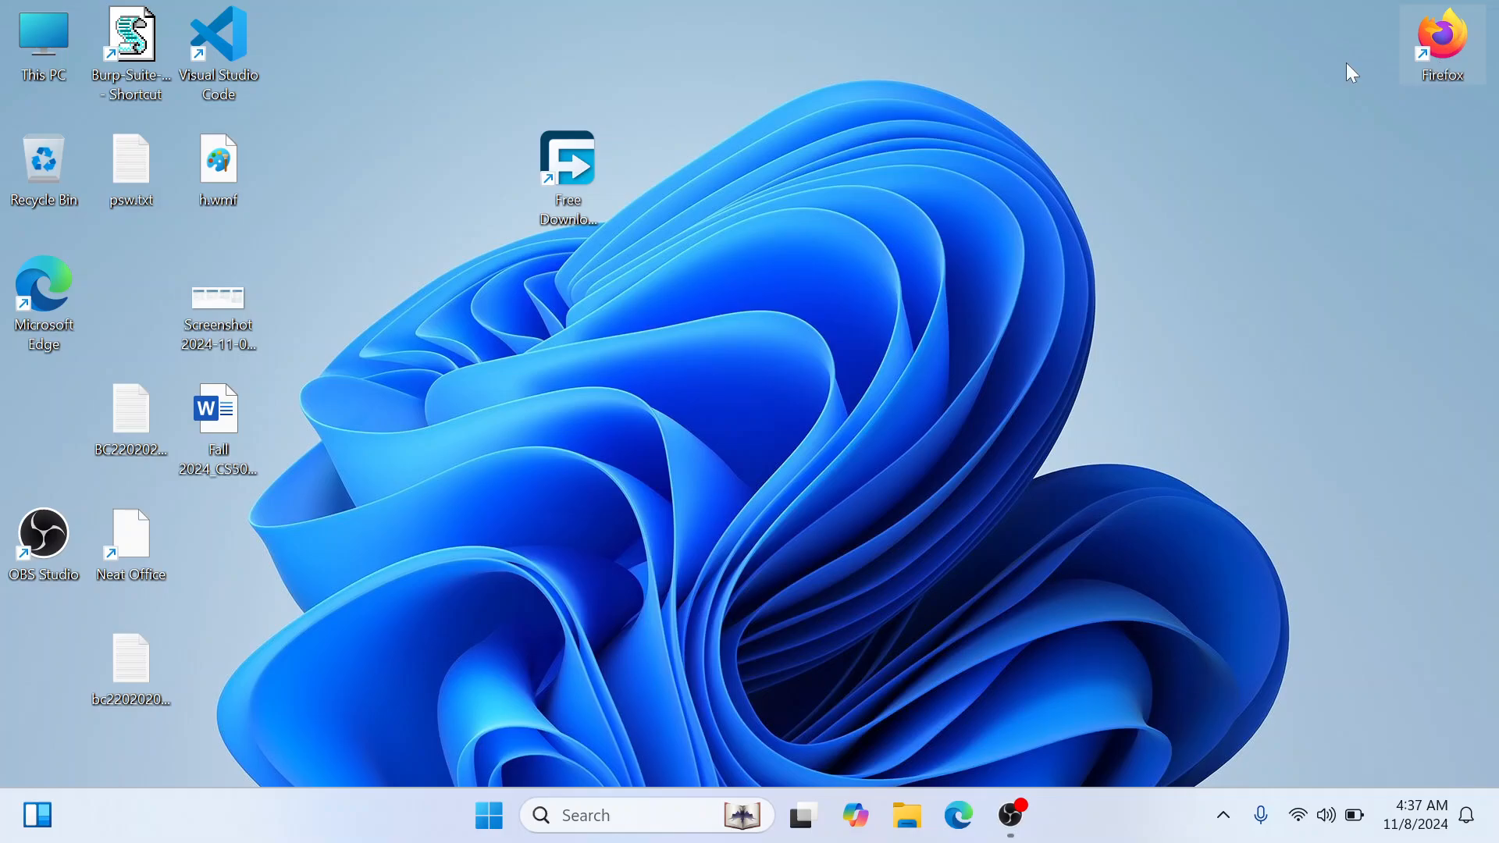
Open Firefox and search the web for "virtualbox download"
double_click(1441, 43)
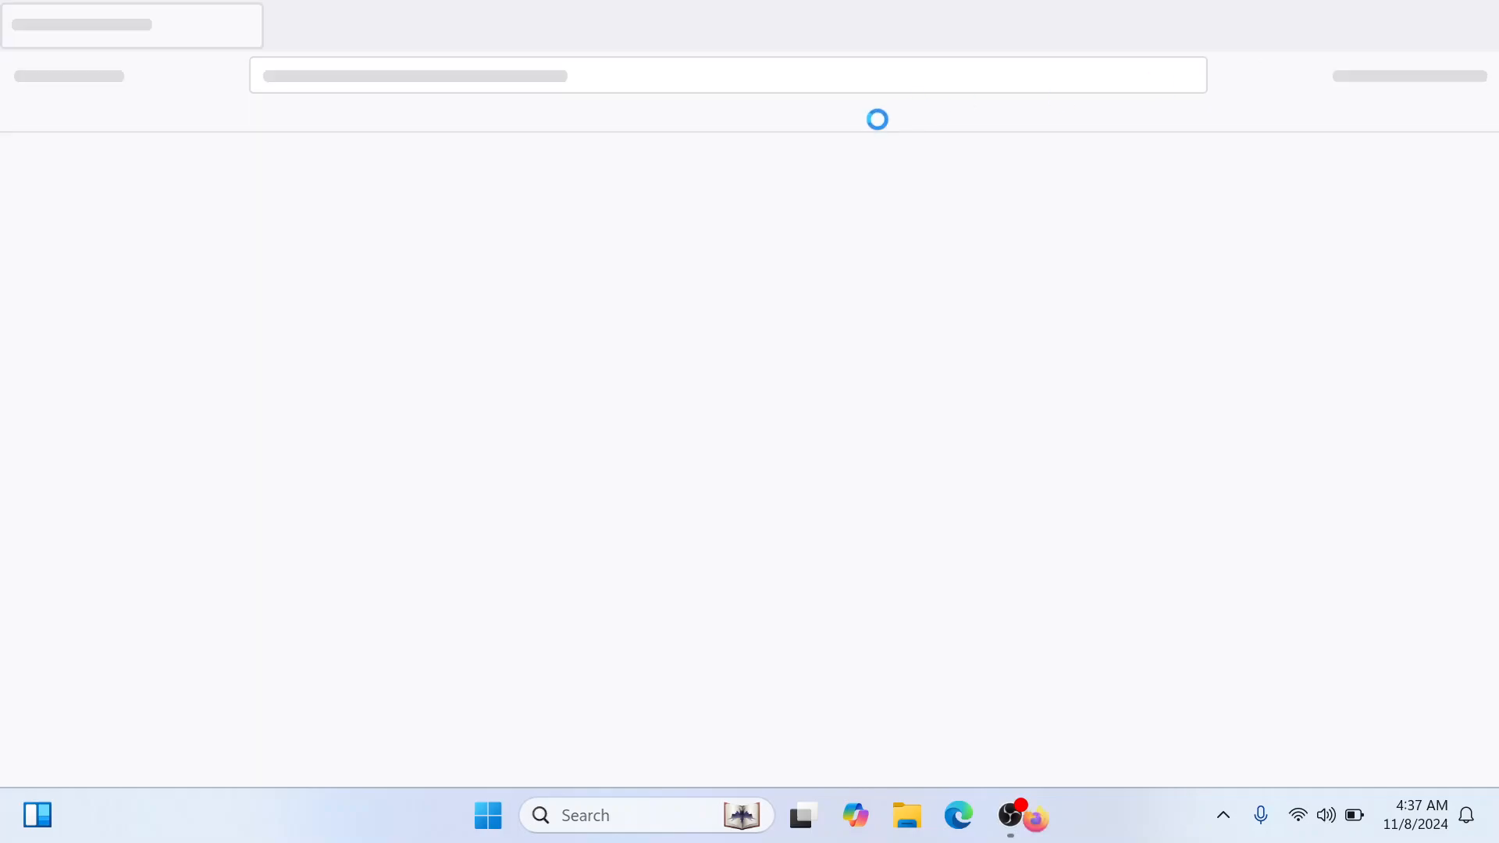
left_click(348, 29)
left_click(293, 27)
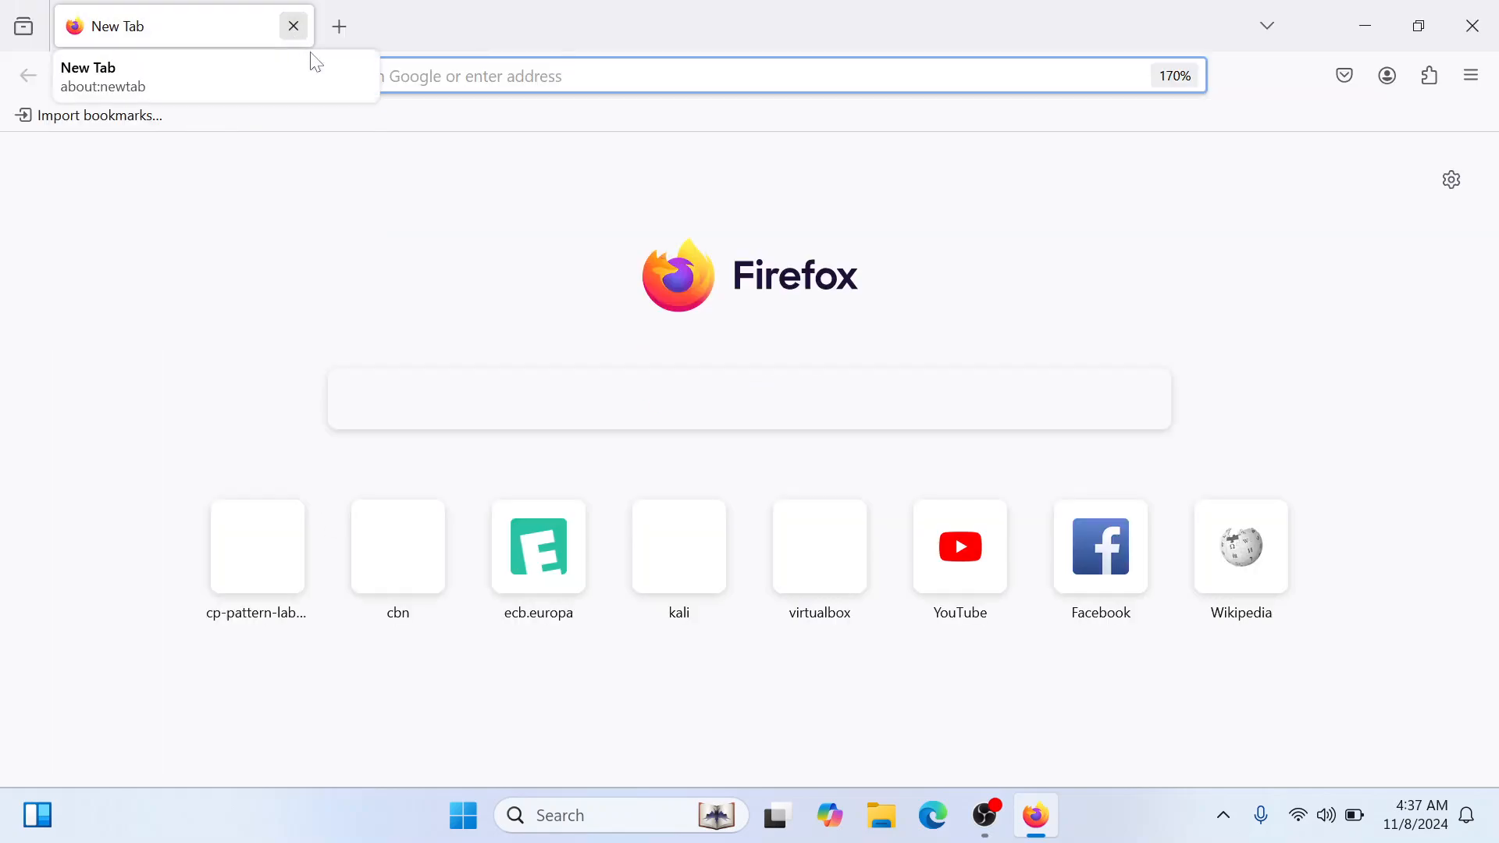
left_click(367, 76)
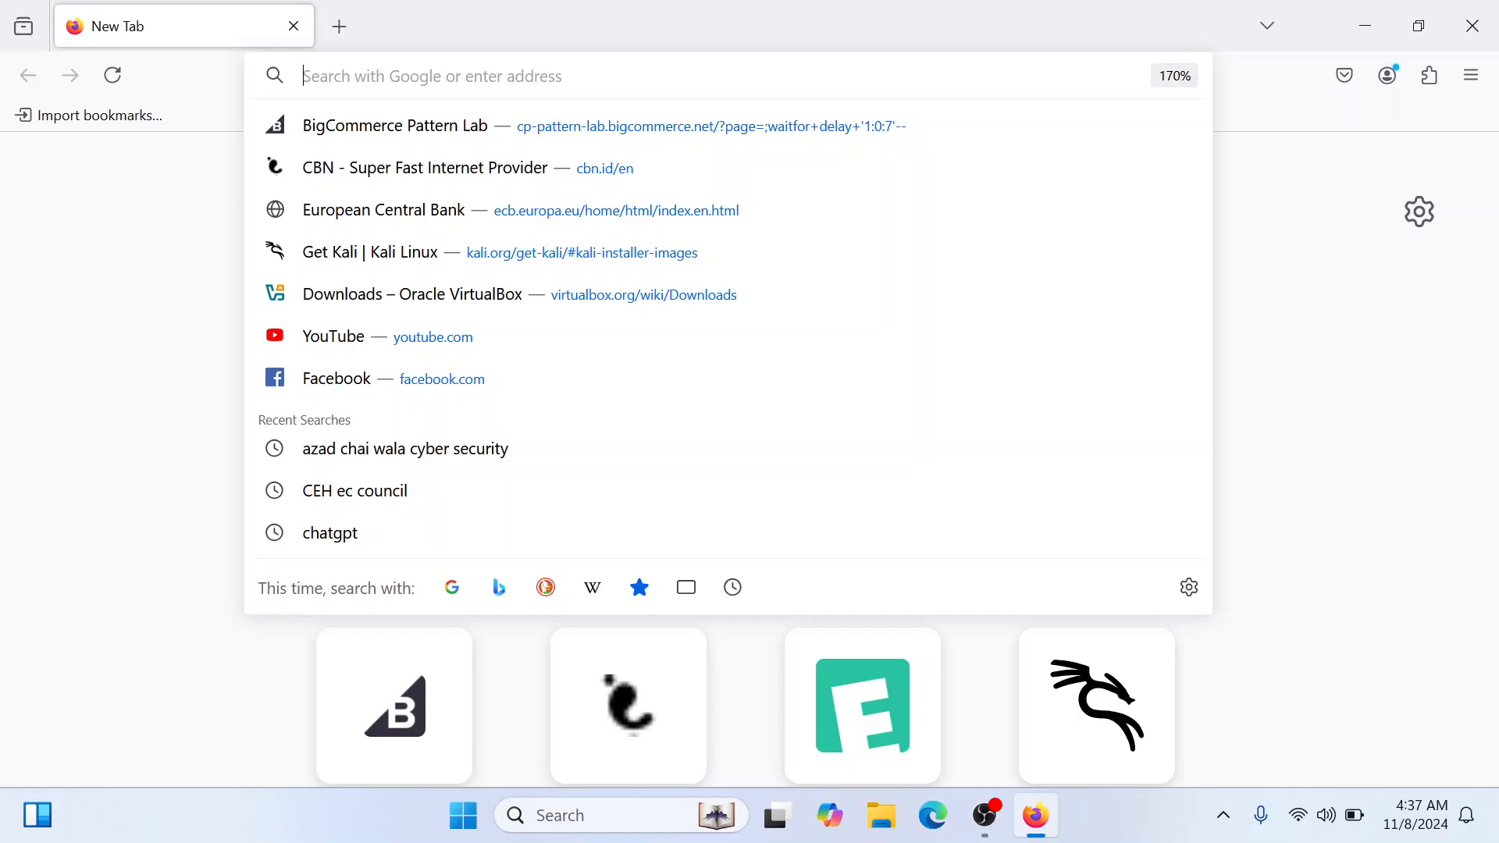
type("virtua")
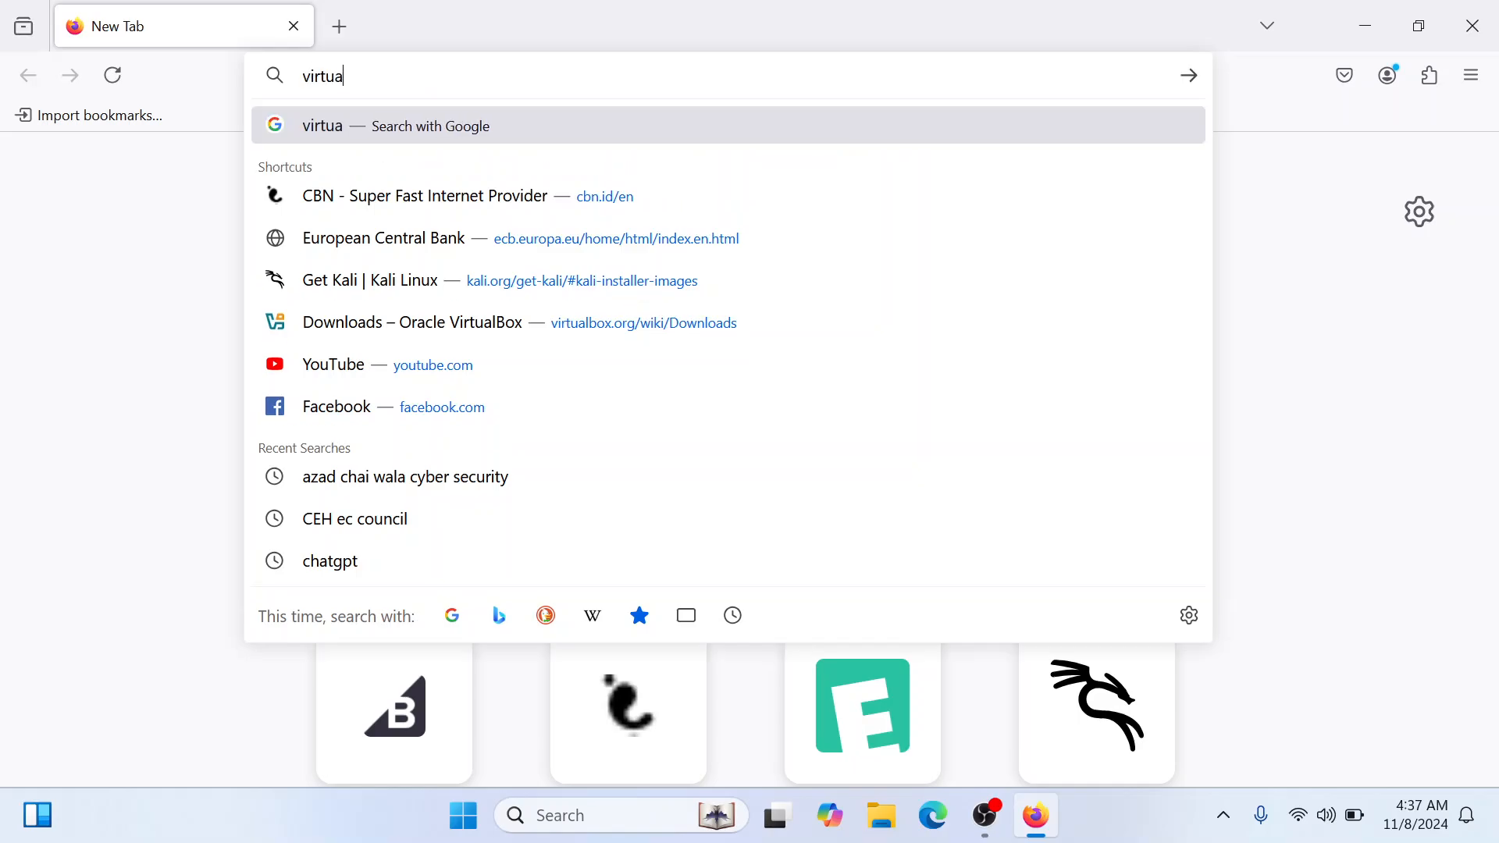
type("l box")
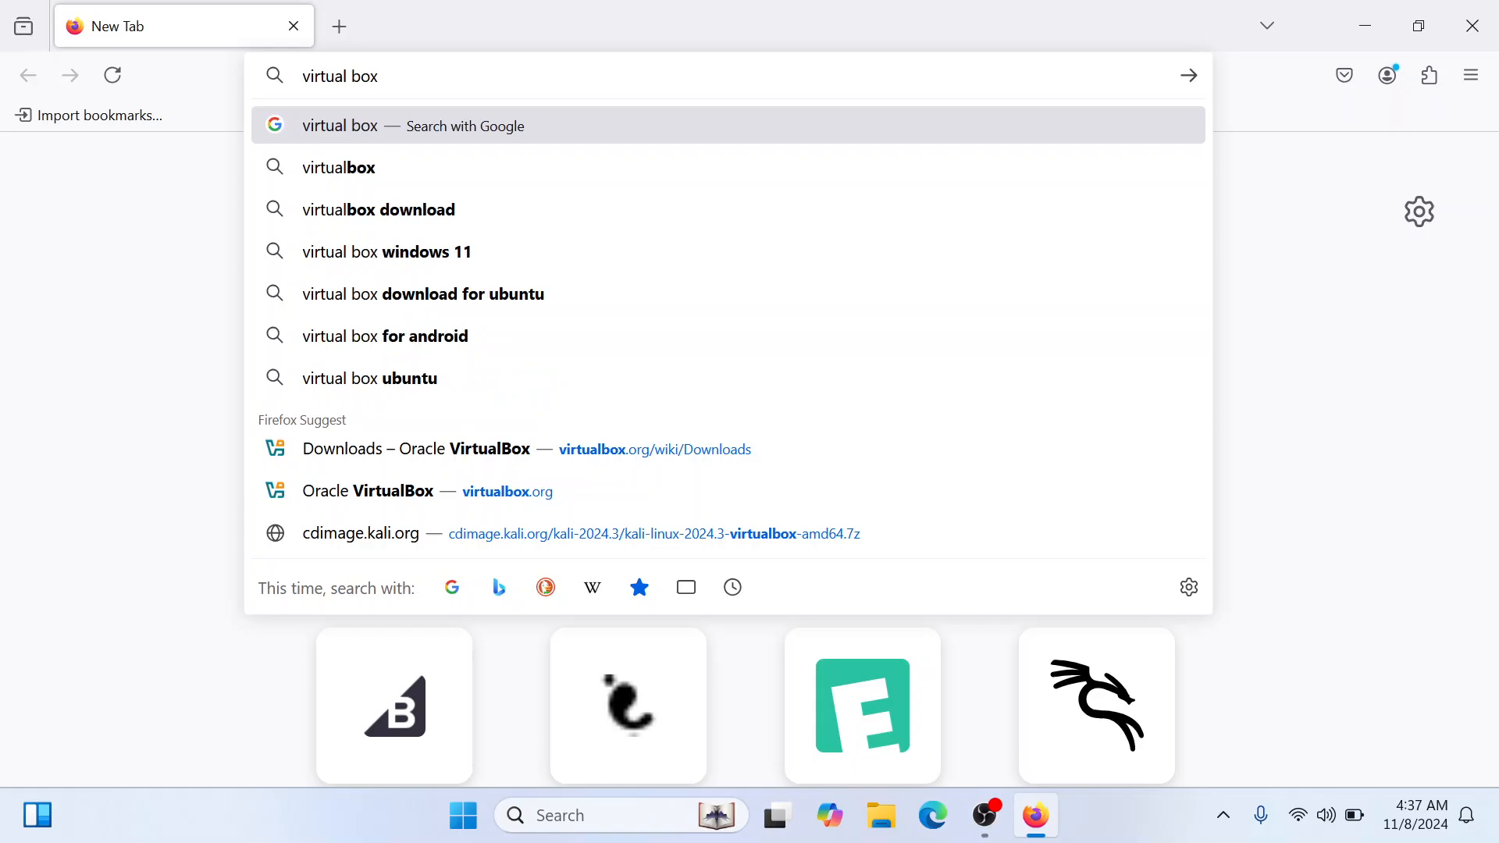
left_click(428, 207)
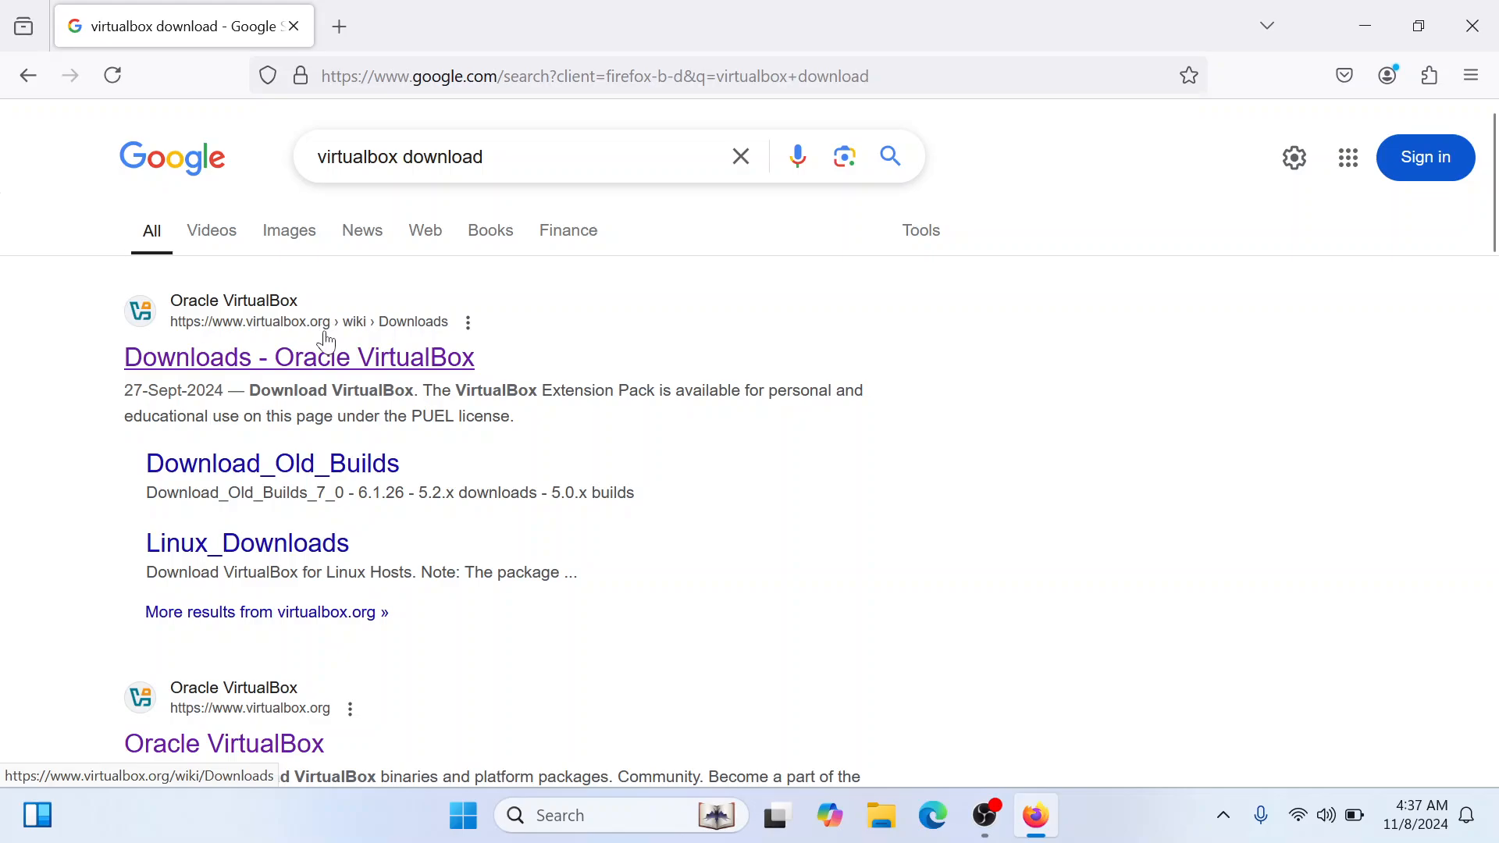
Download the VirtualBox 7.1.4 platform package for Windows hosts from the Oracle VirtualBox downloads page
left_click(336, 360)
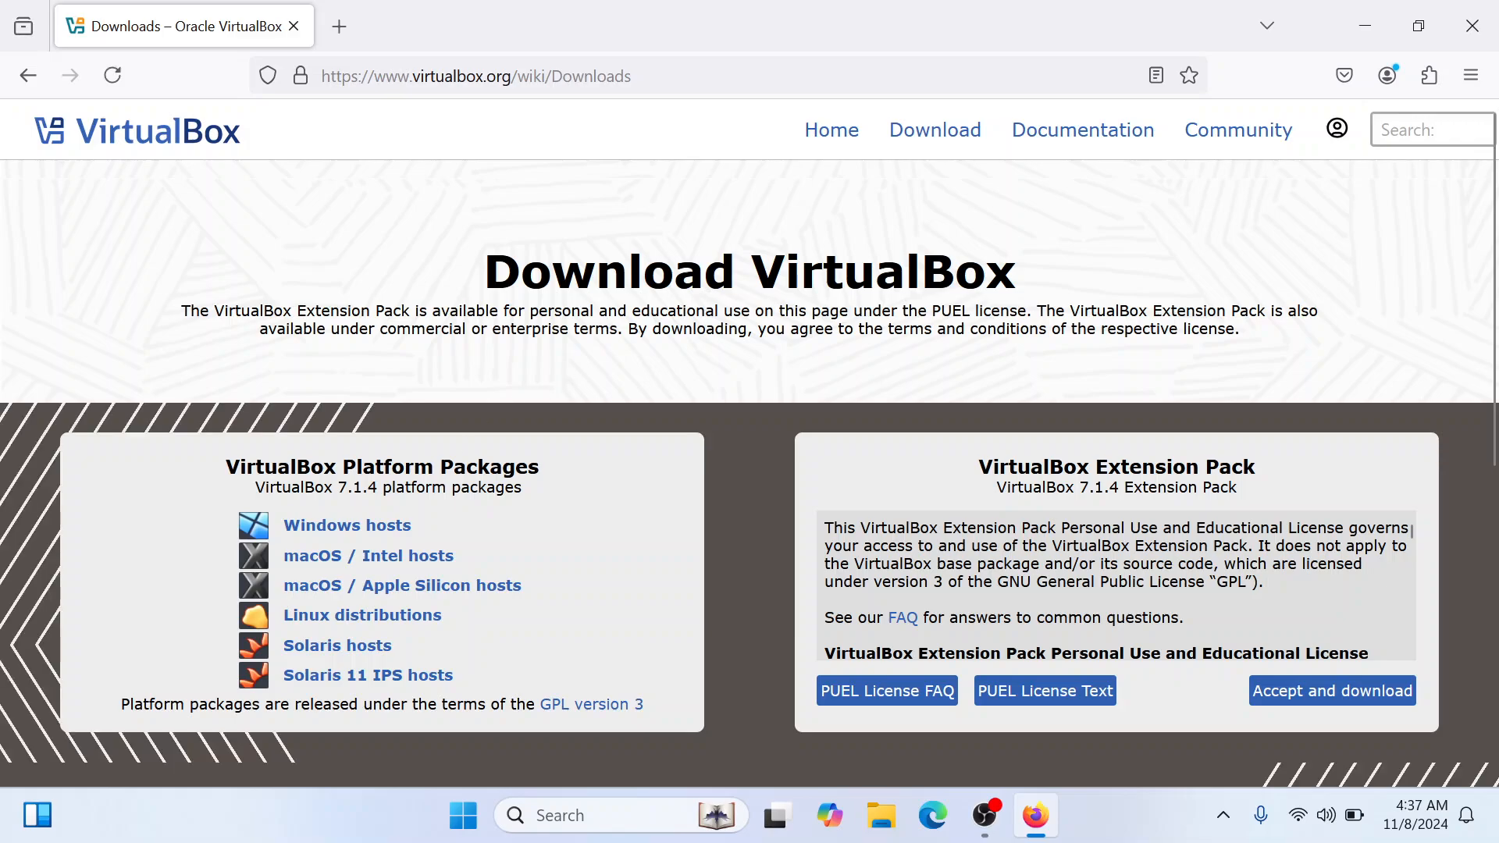
left_click(381, 536)
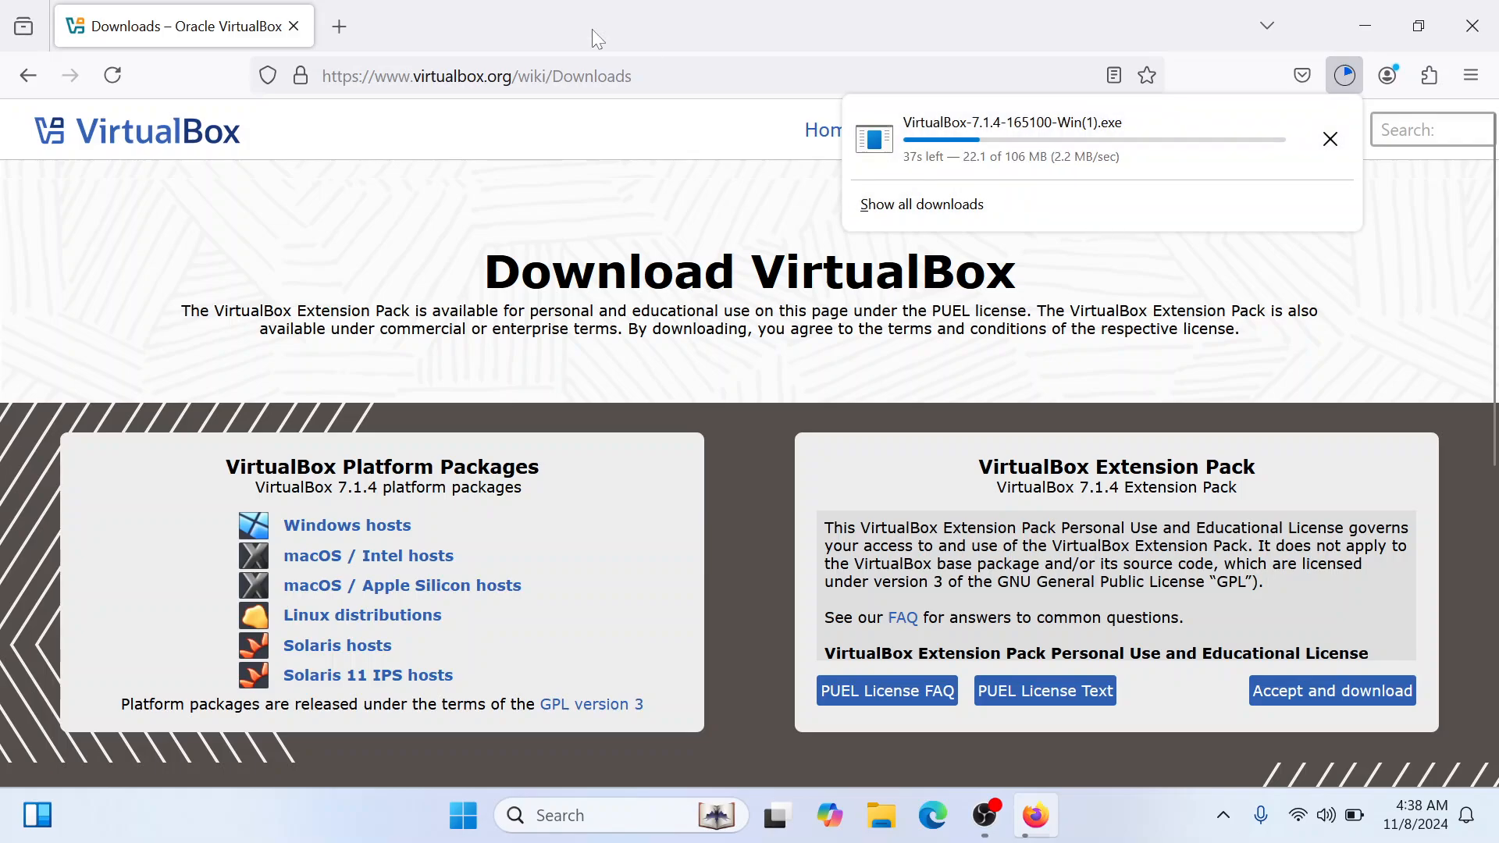
Open kali.org in a new tab and go to its download page for choosing a platform
left_click(353, 23)
left_click(353, 24)
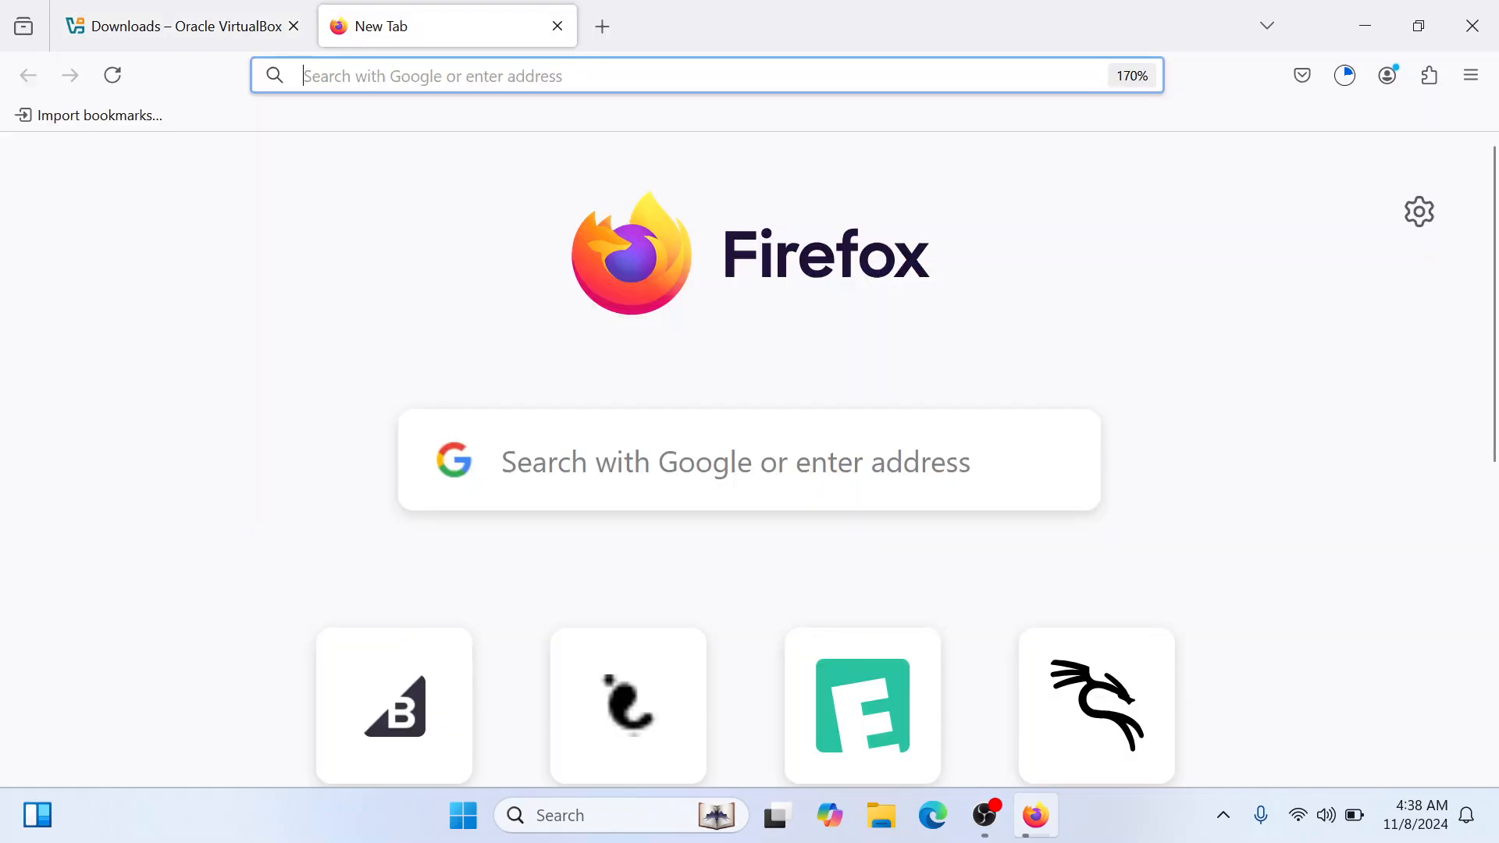
left_click(437, 76)
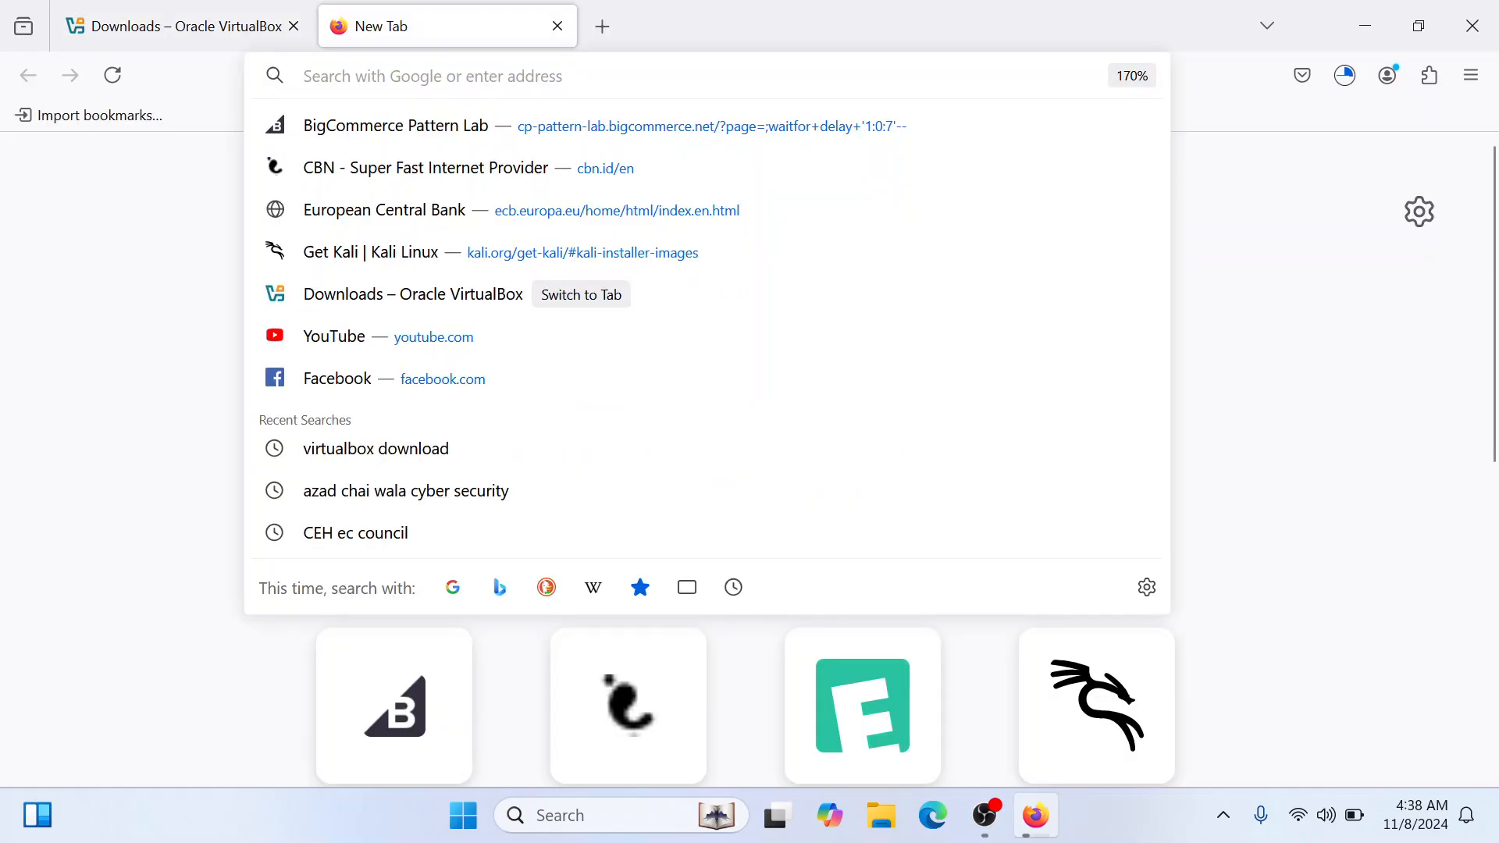
type("kali.org/")
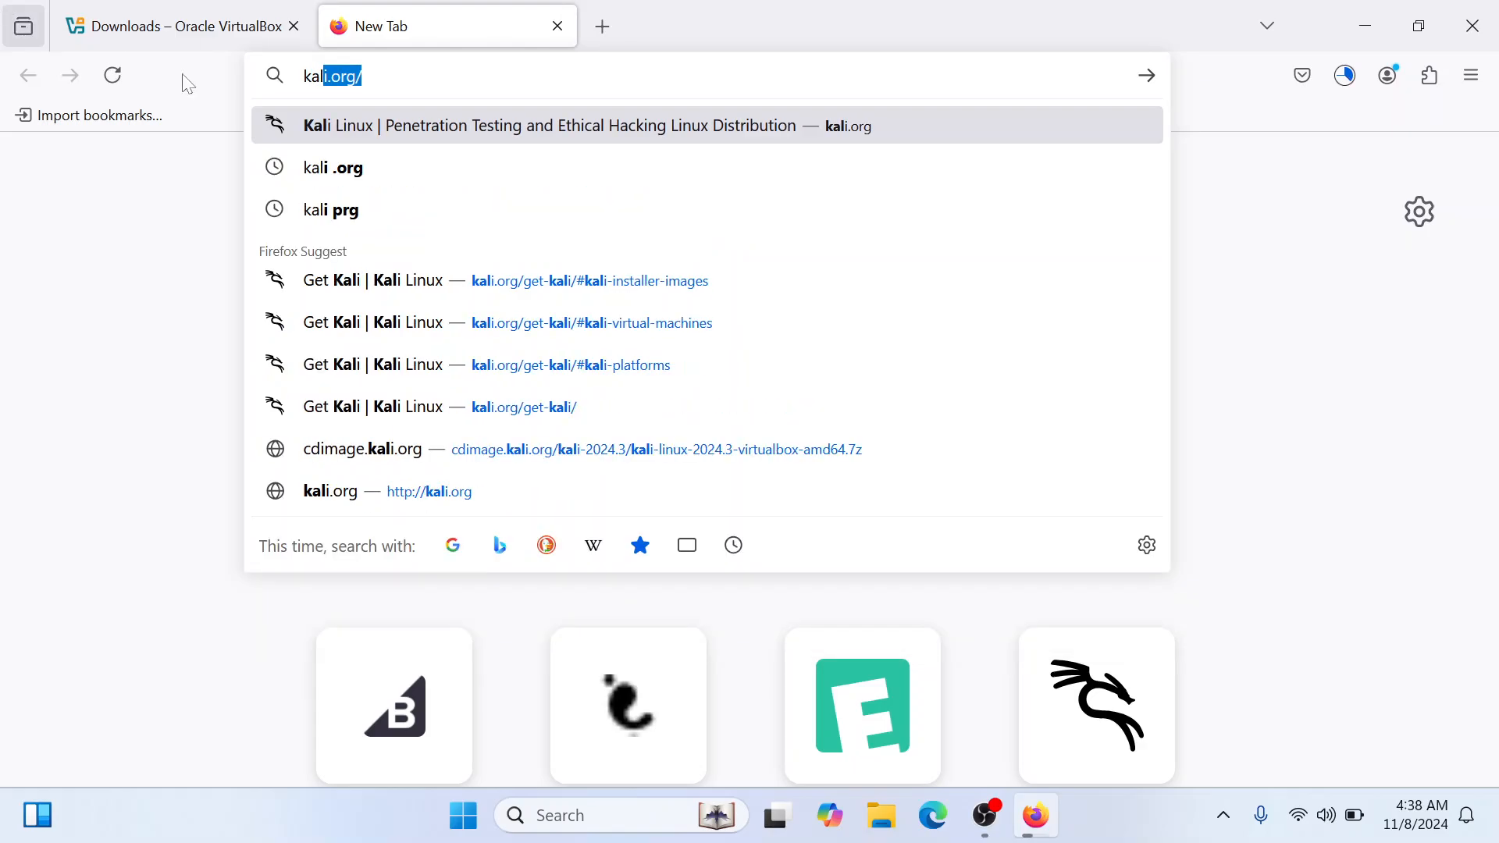
key("Right")
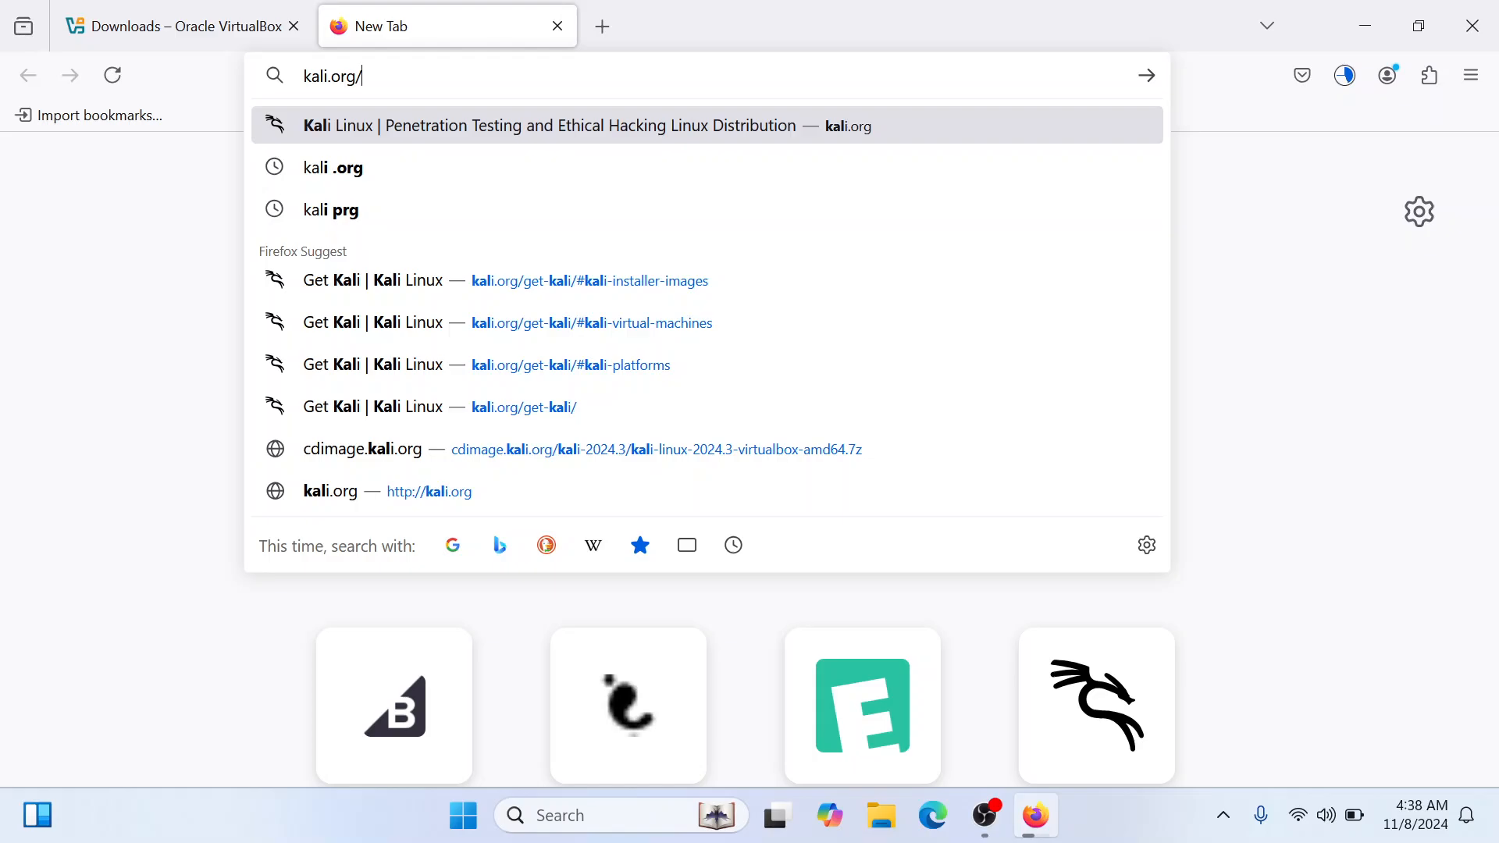
key("Return")
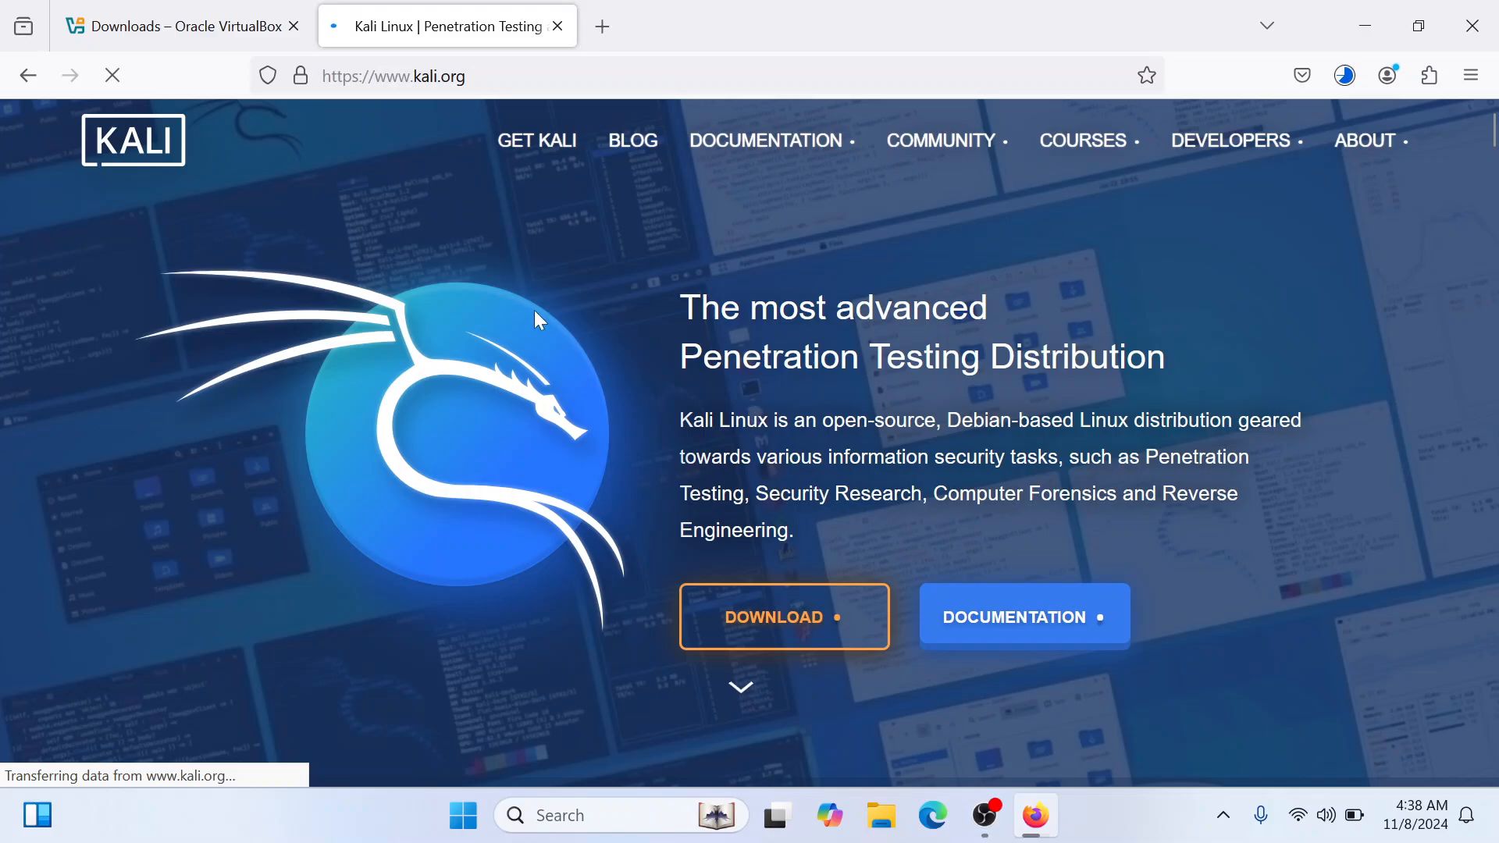
left_click(812, 624)
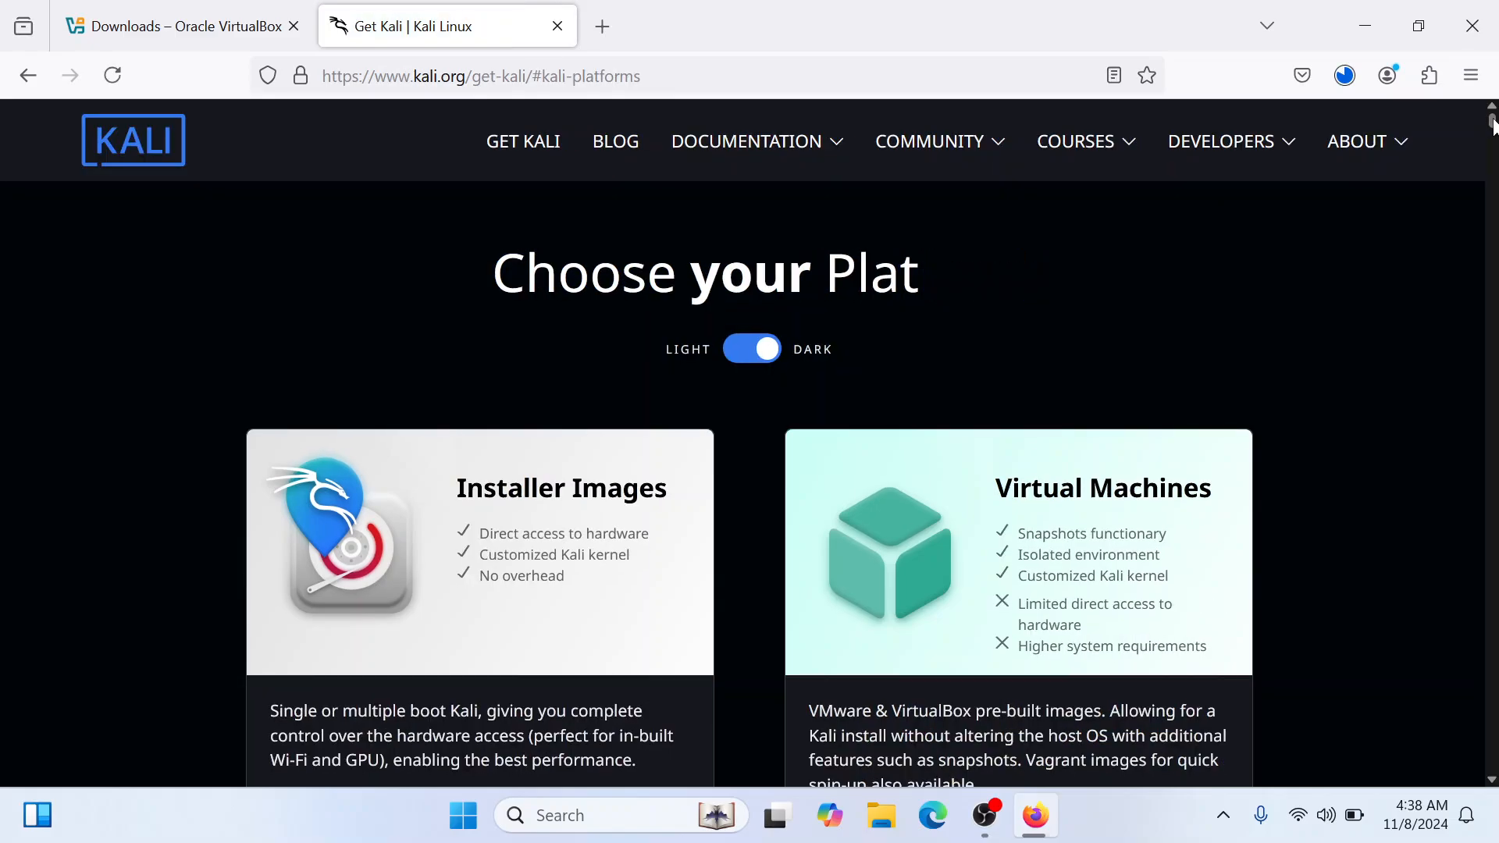
Examine the Installer Images option and its introduction, and return to the Kali platform overview
left_click_drag(1492, 119, 1493, 129)
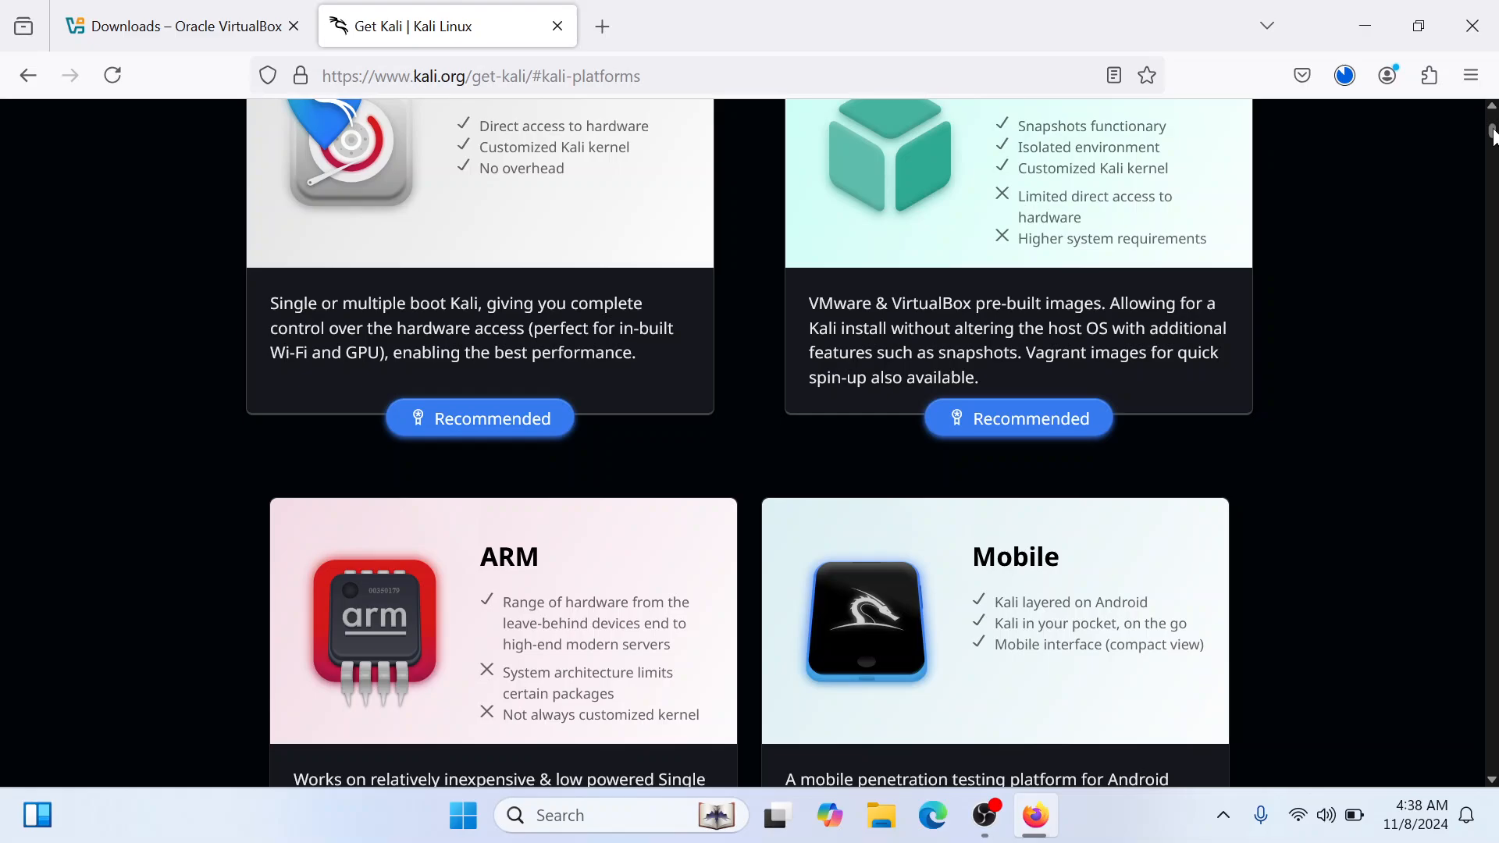
scroll(738, 228, "up", 3)
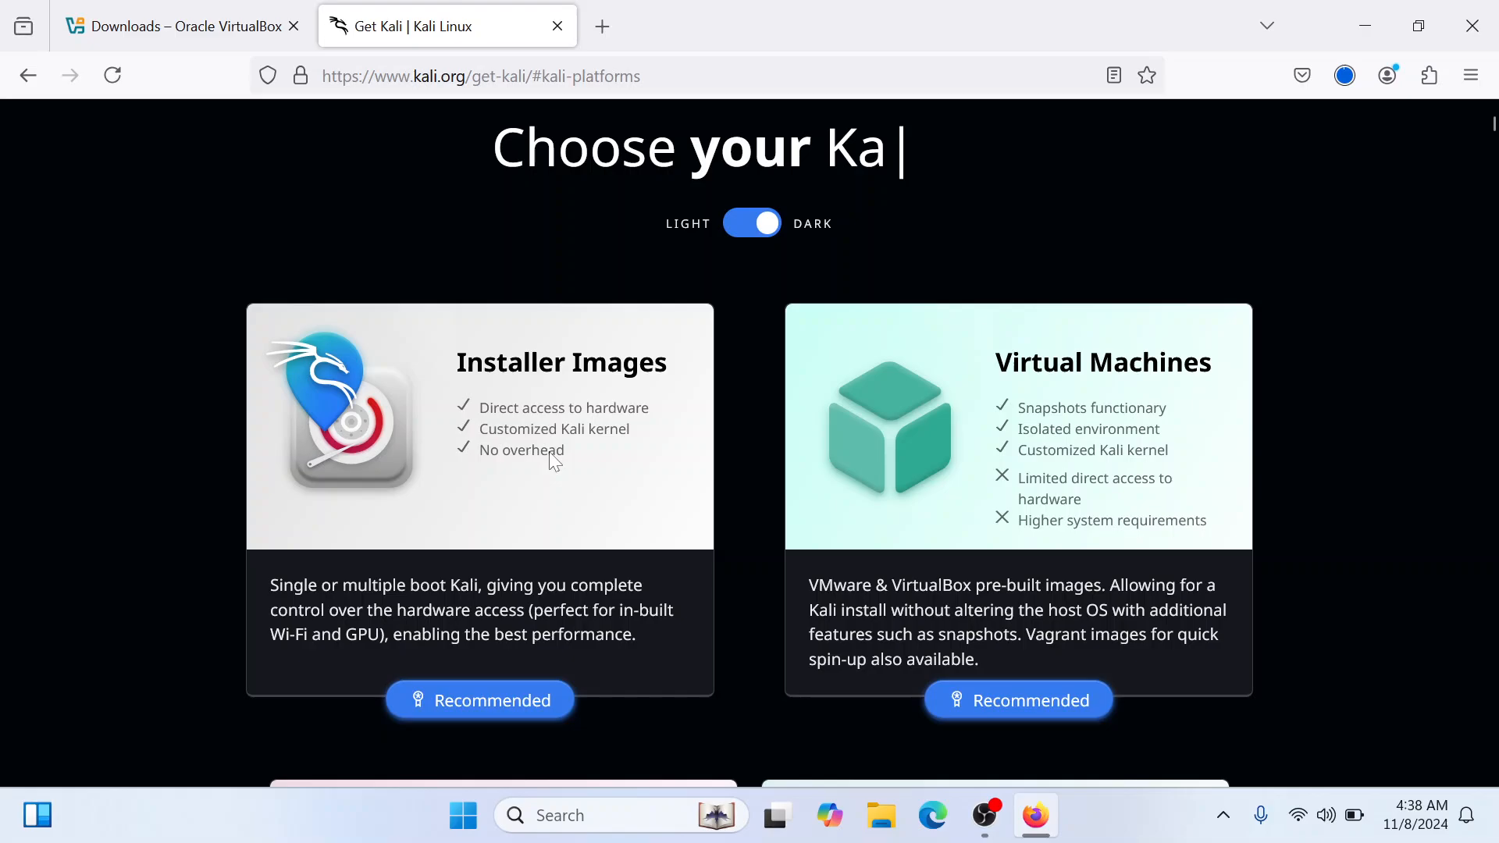
left_click_drag(456, 361, 649, 406)
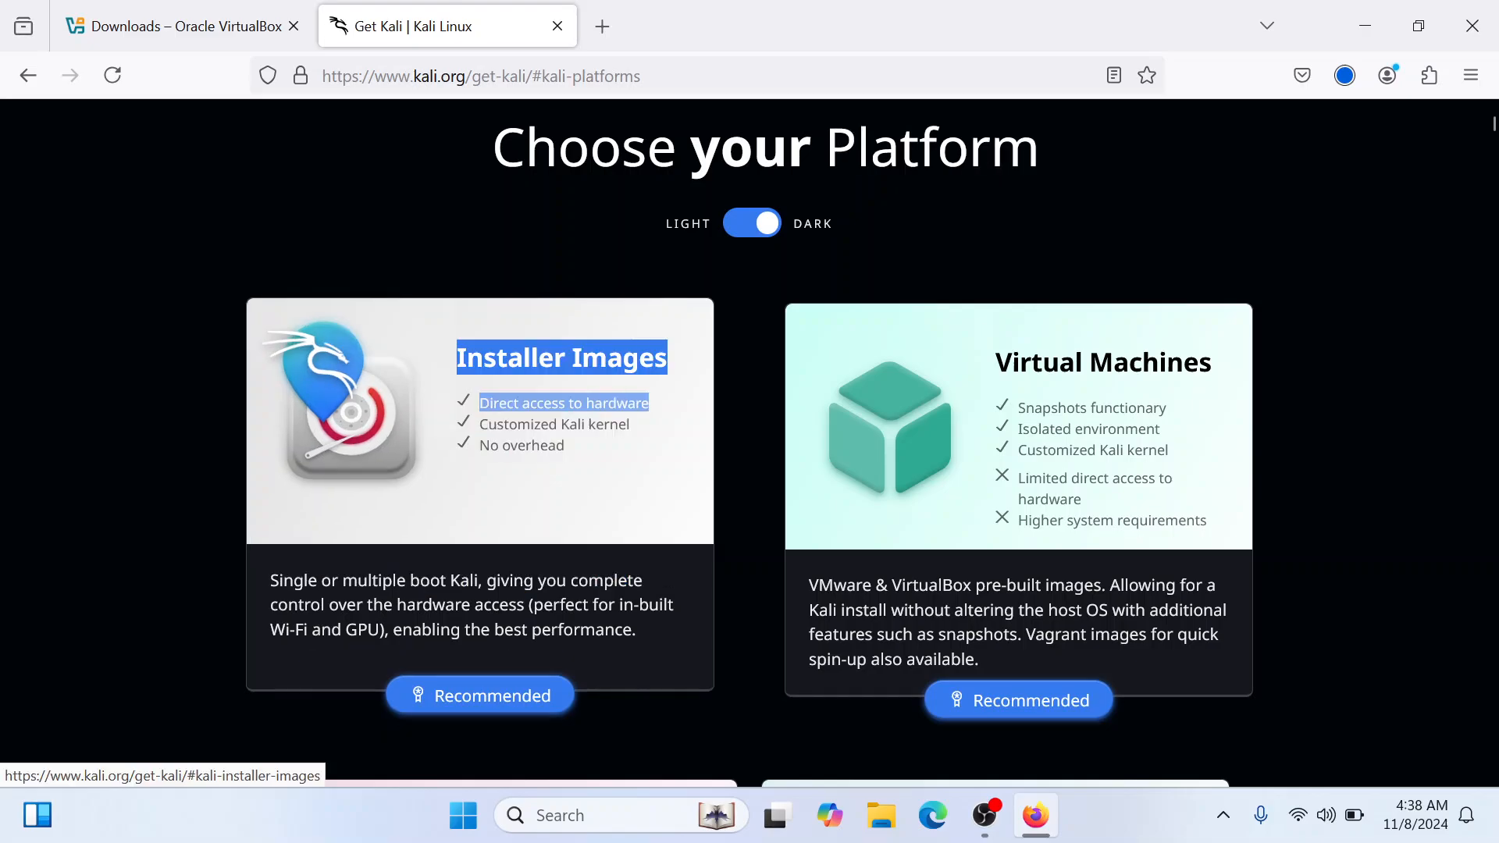
left_click(281, 388)
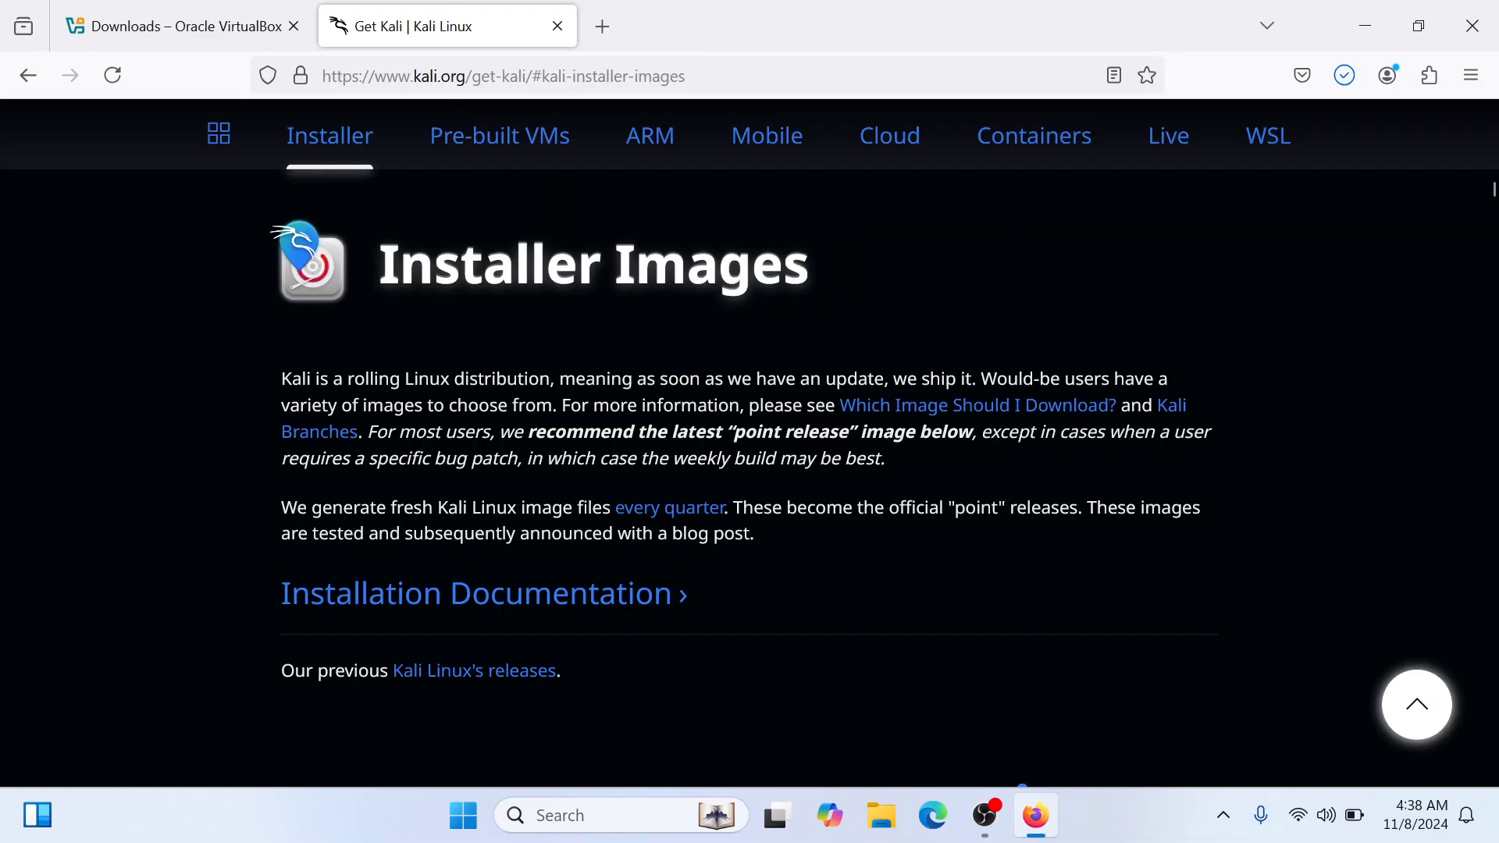
left_click_drag(280, 381, 369, 382)
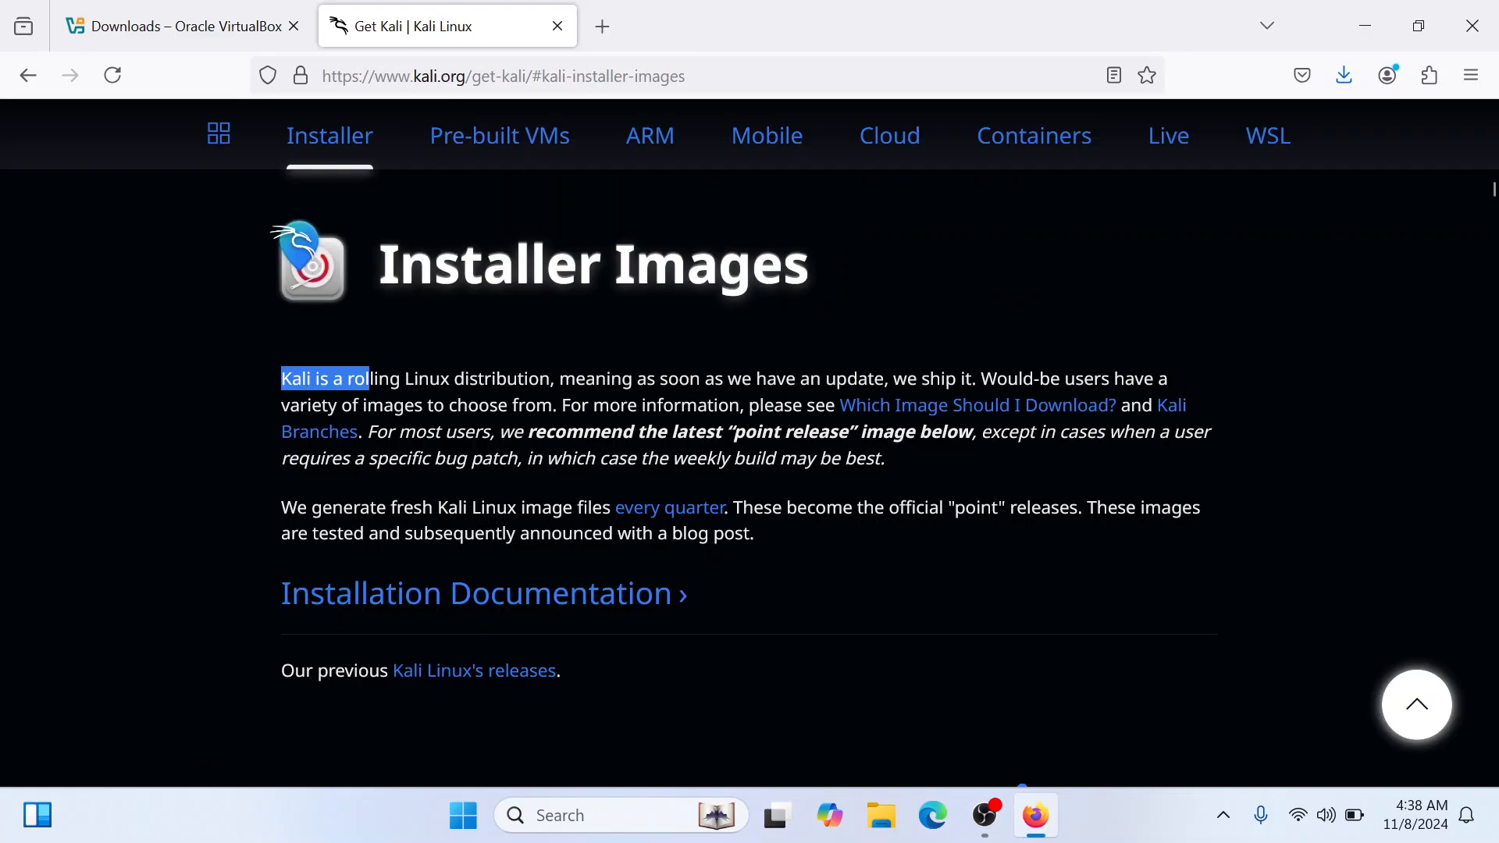
left_click(369, 381)
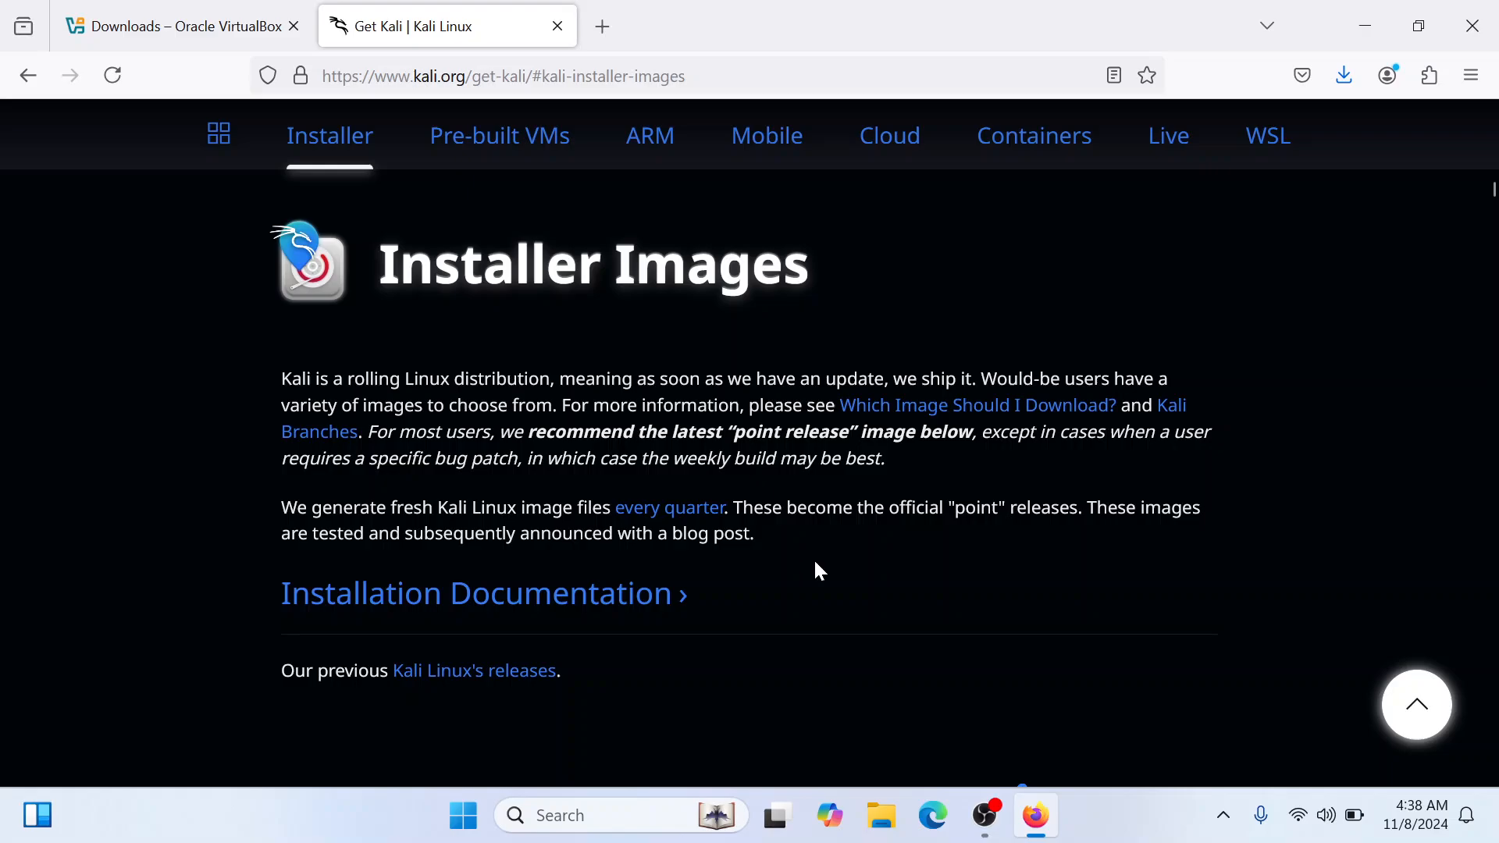
left_click(29, 75)
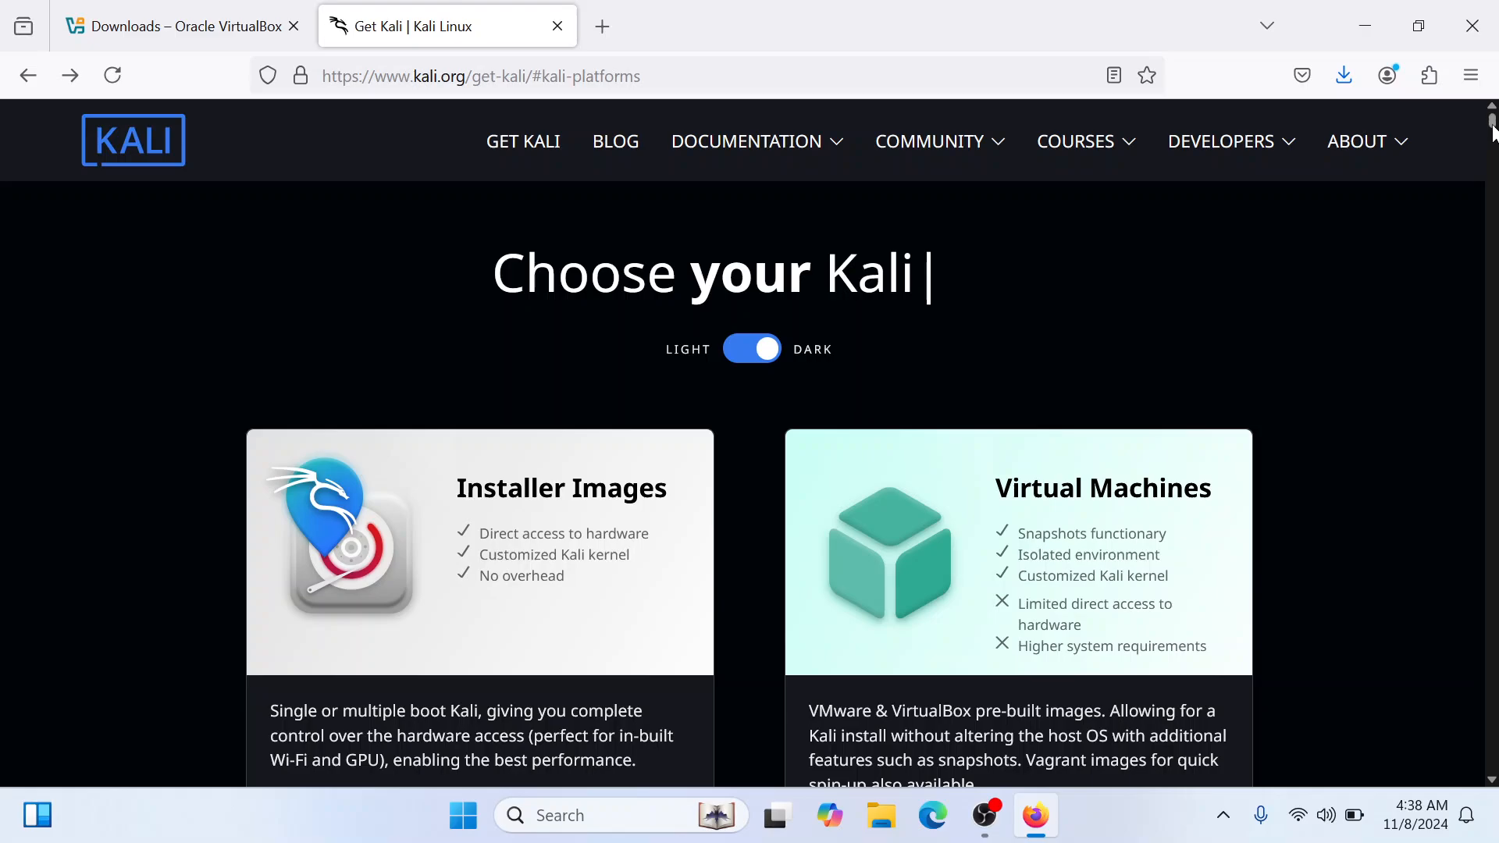
Review the remaining Kali platform options, from ARM to WSL, and the available Installer and Kali Purple images
left_click_drag(1492, 129, 1492, 137)
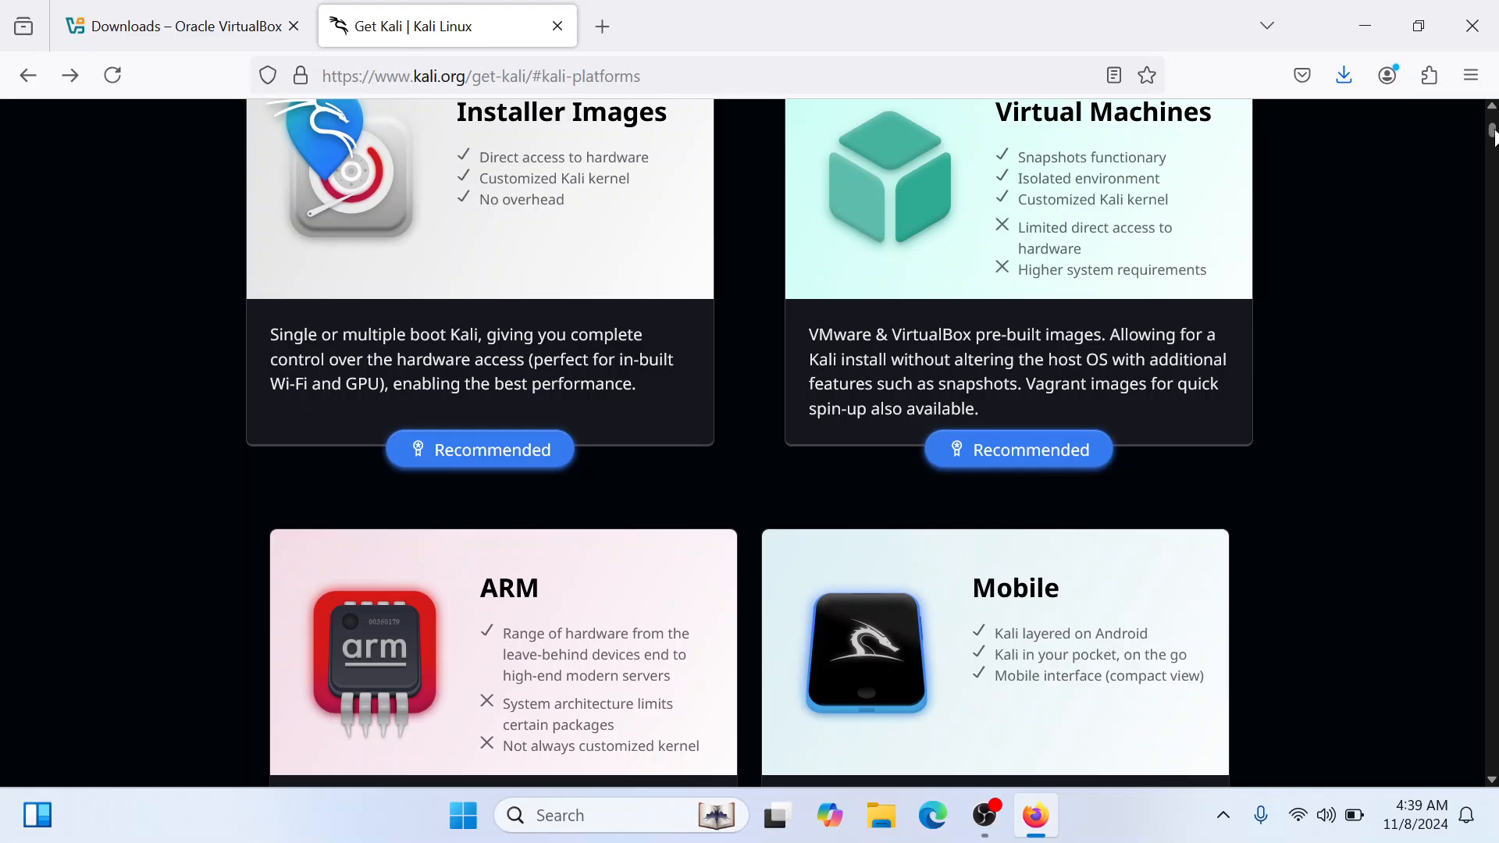
left_click_drag(1494, 134, 1495, 154)
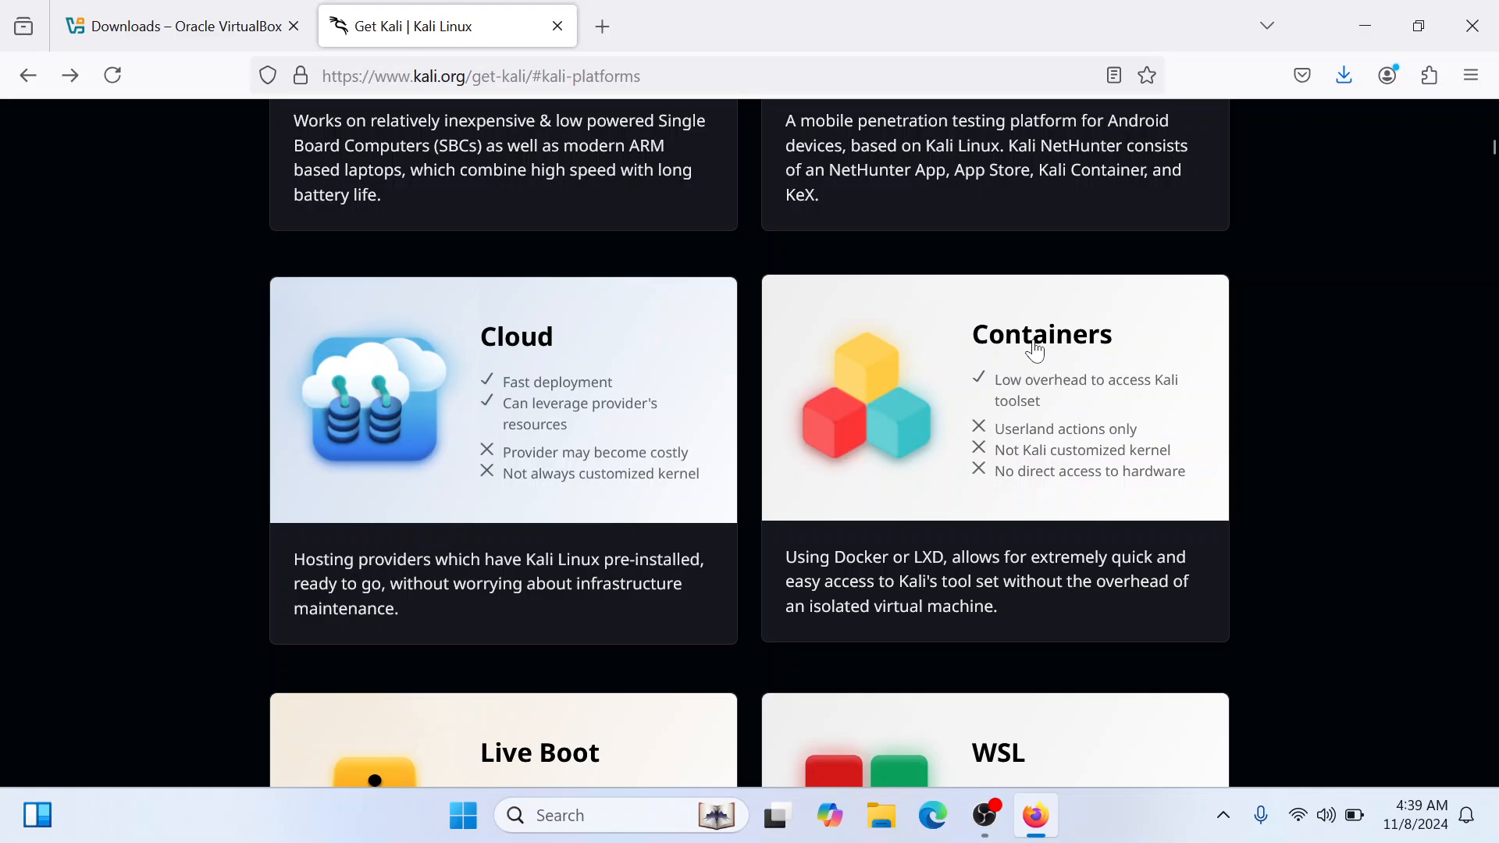
left_click_drag(1493, 154, 1492, 160)
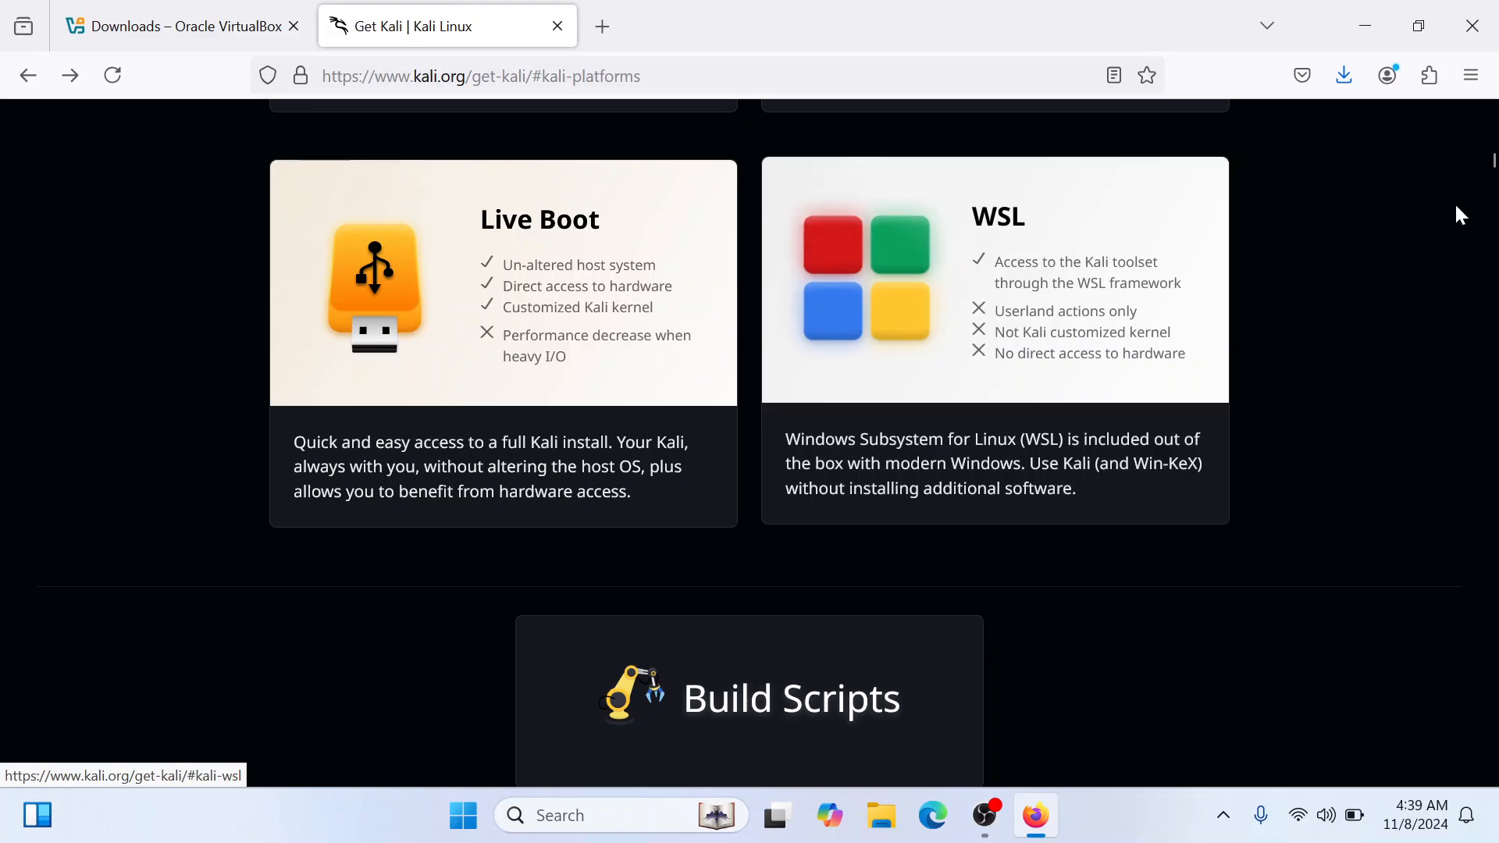
key("alt+Right")
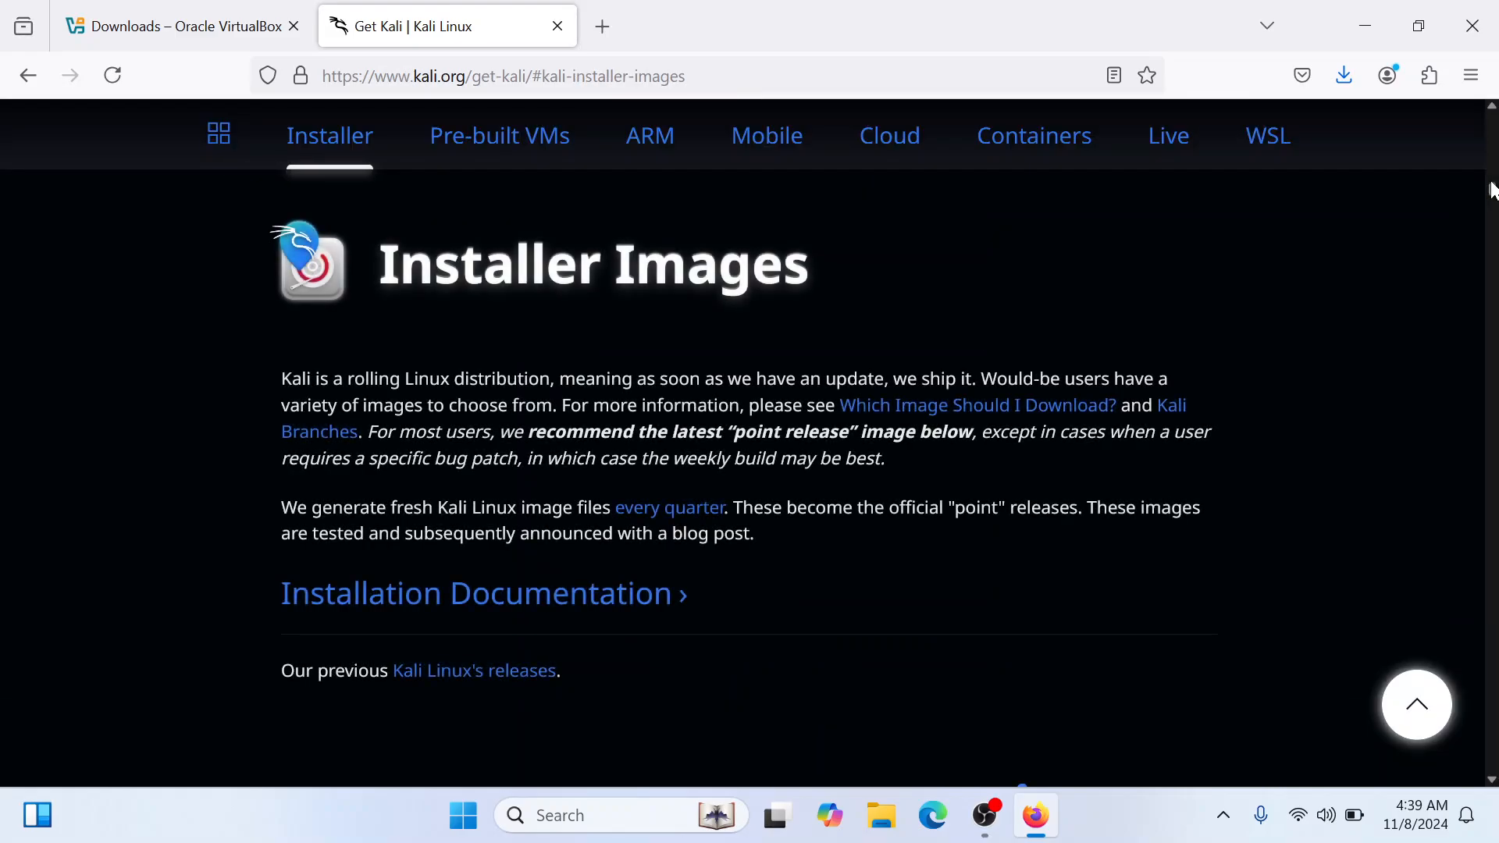
left_click_drag(1494, 192, 1490, 207)
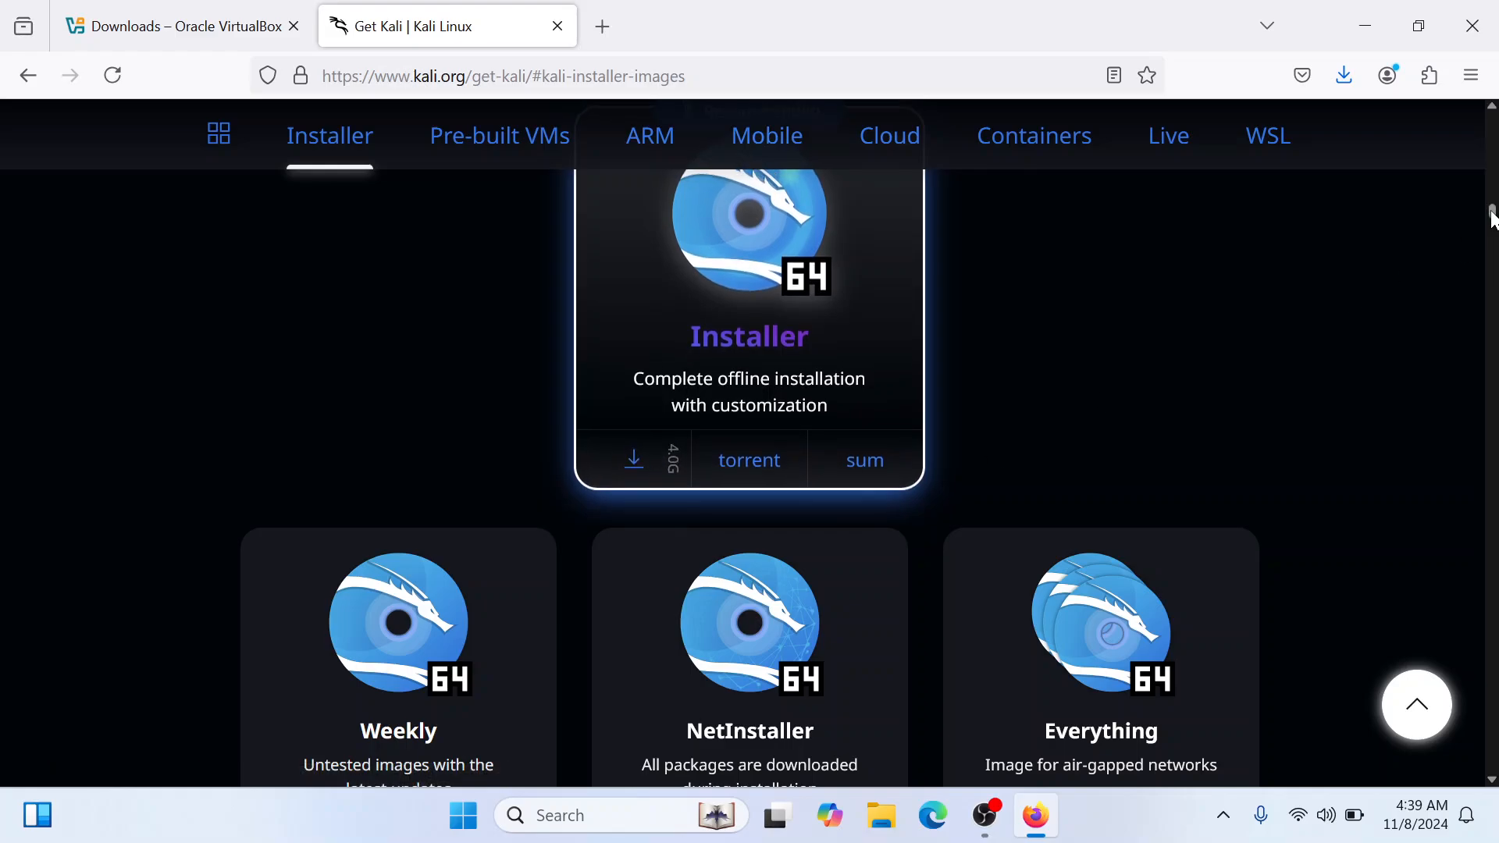
left_click_drag(1493, 218, 1492, 267)
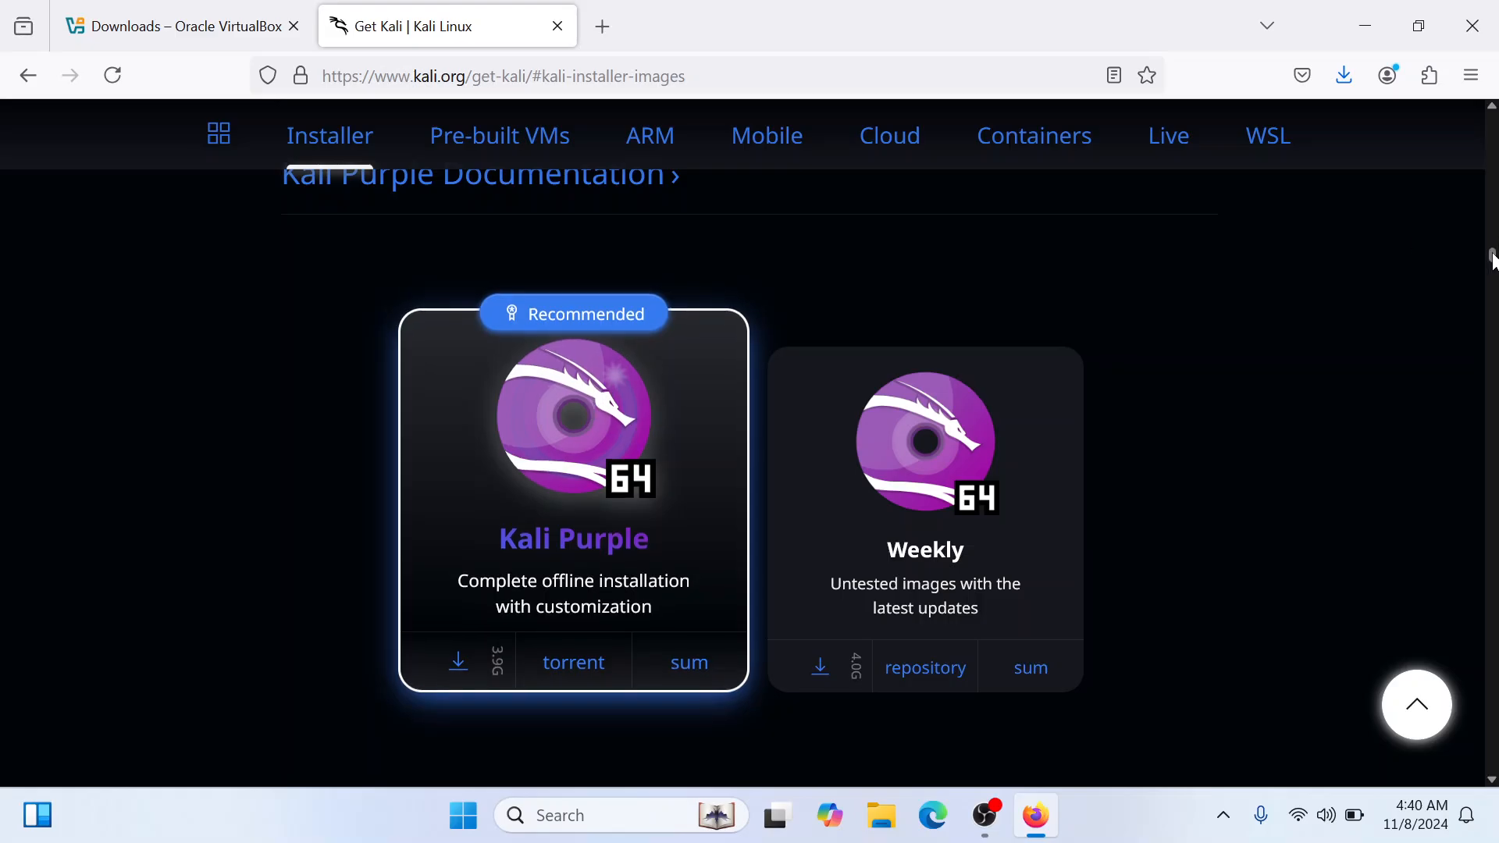
Download the 64-bit VirtualBox image from Kali's Pre-built Virtual Machines section
scroll(1493, 261, "down", 8)
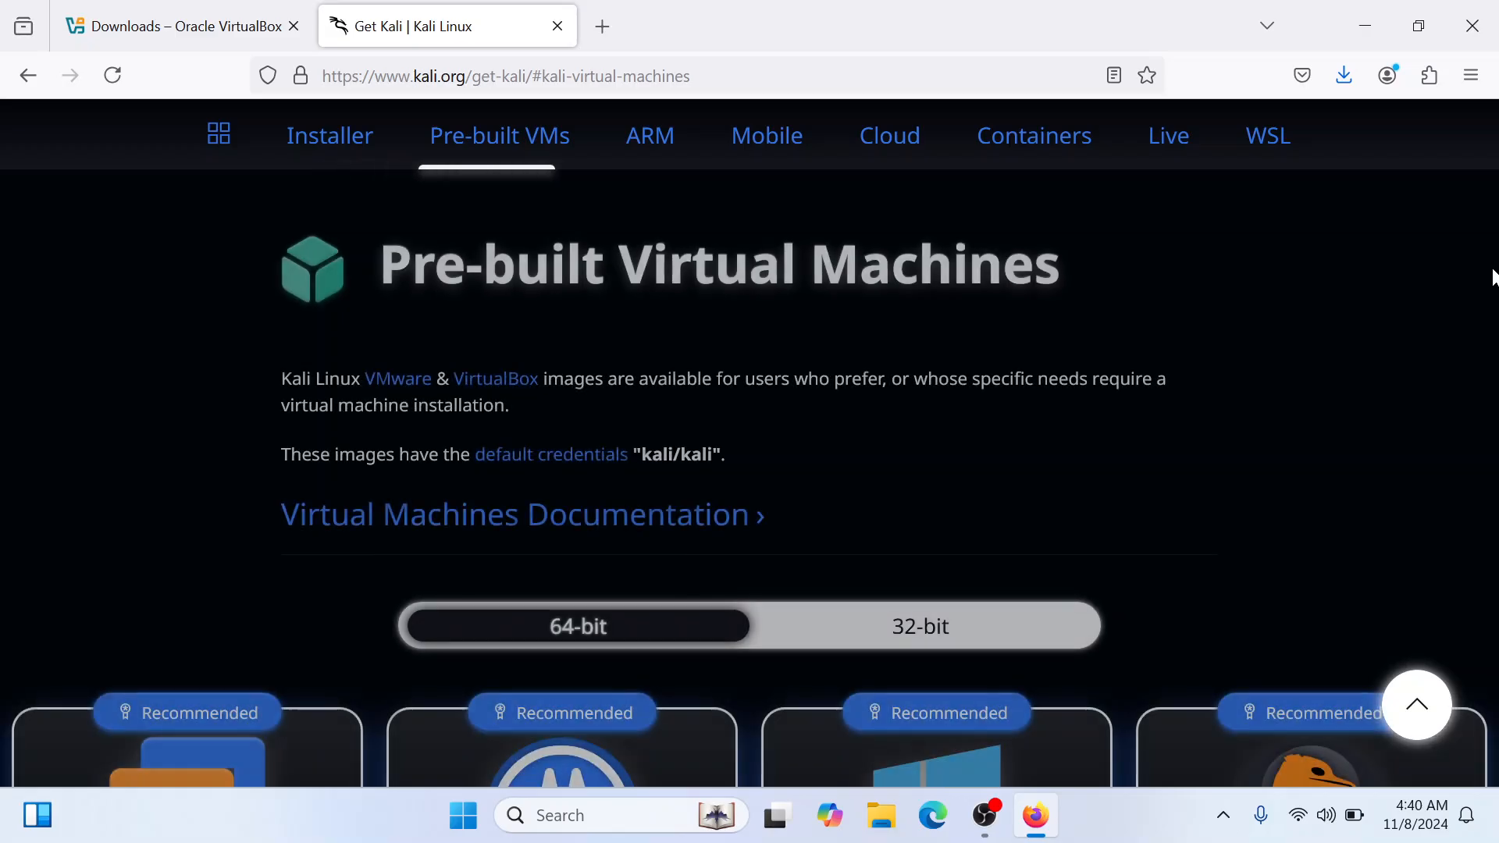
scroll(1493, 278, "up", 15)
scroll(1493, 278, "down", 5)
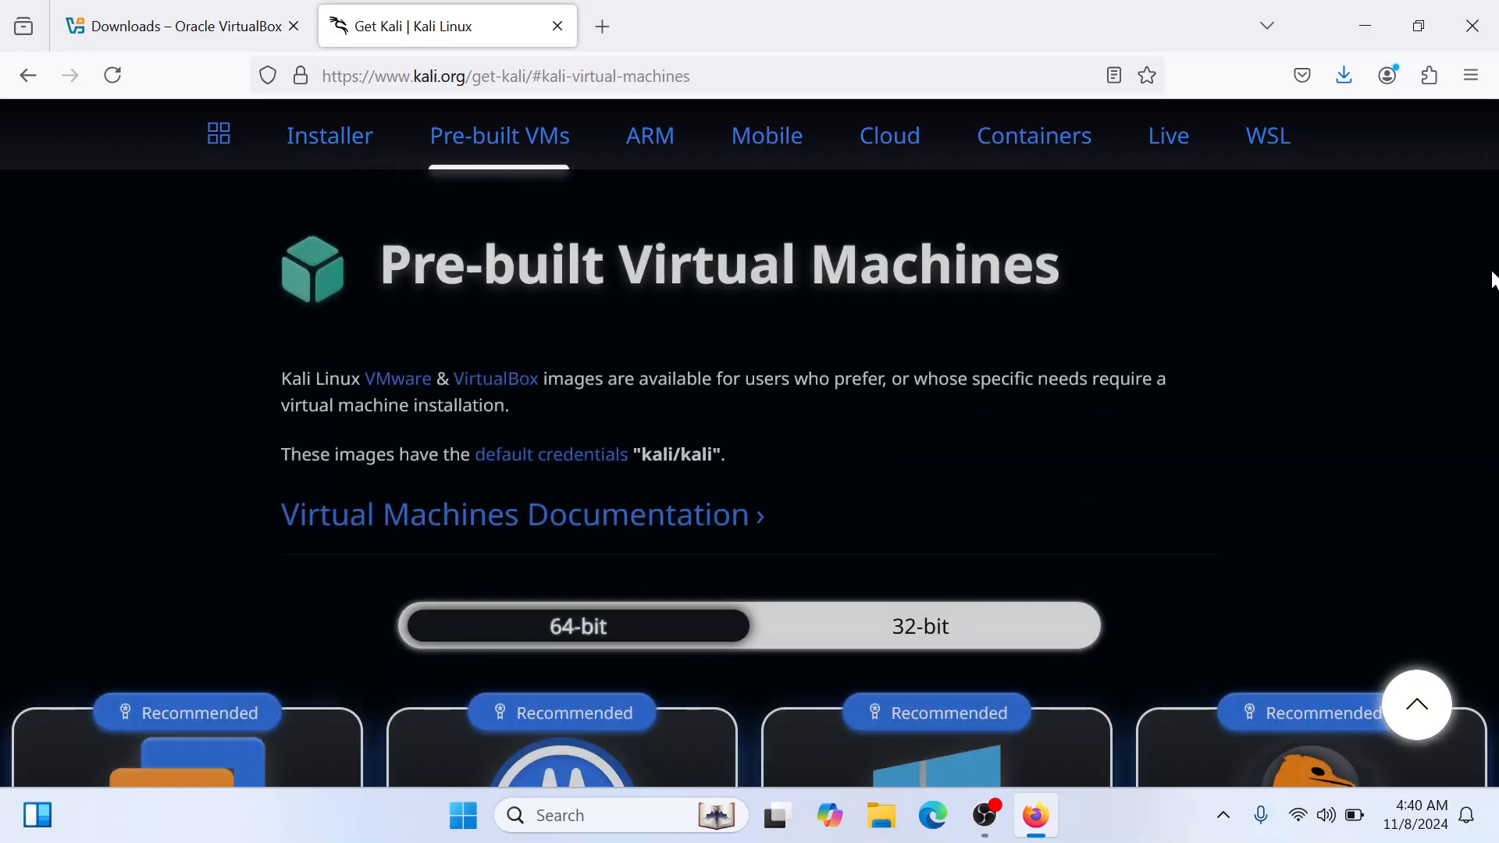
scroll(1493, 278, "down", 2)
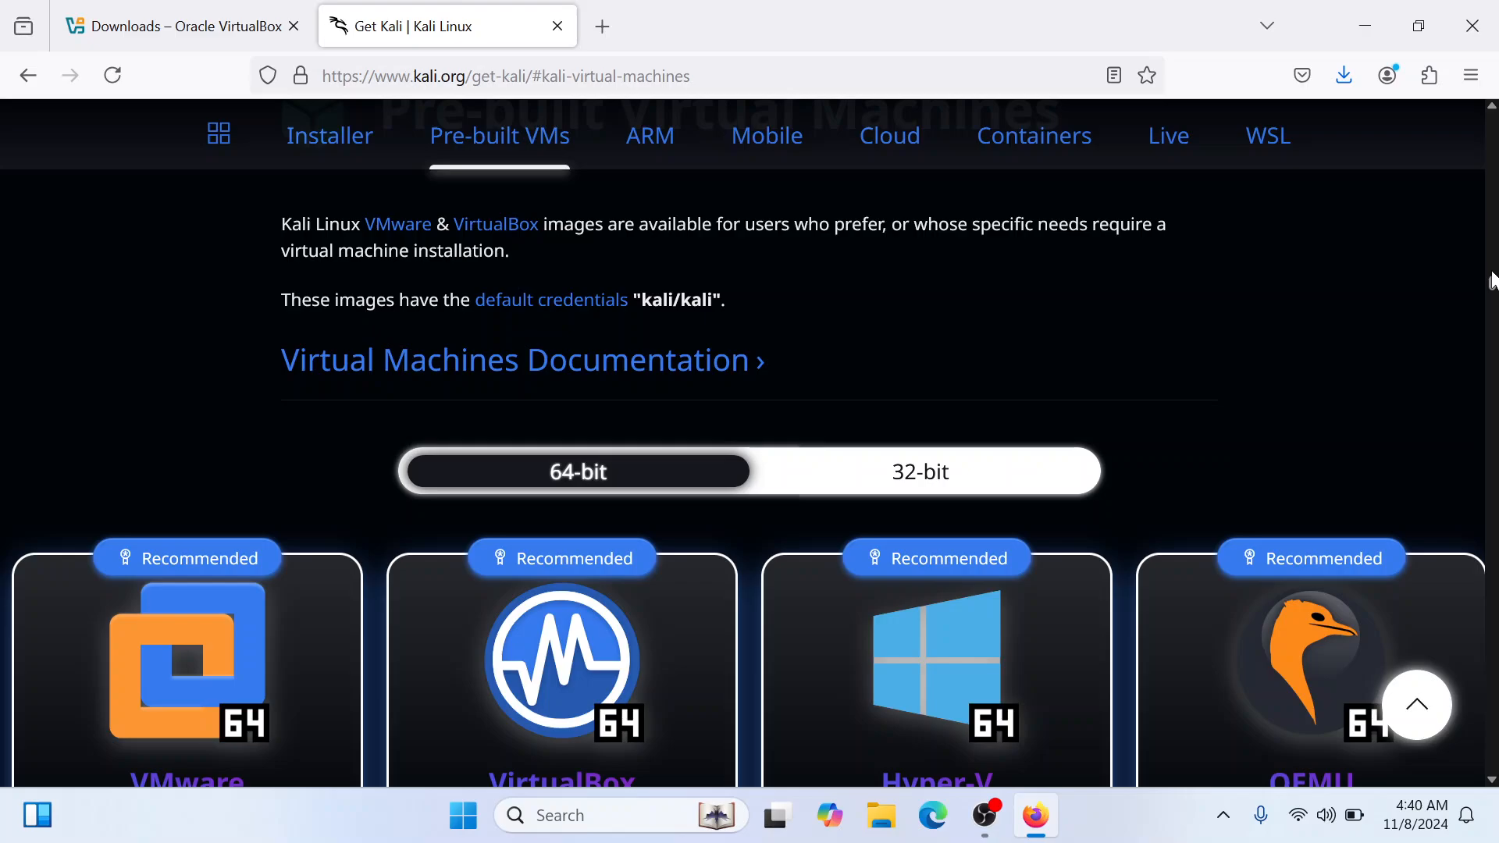
scroll(1493, 278, "up", 3)
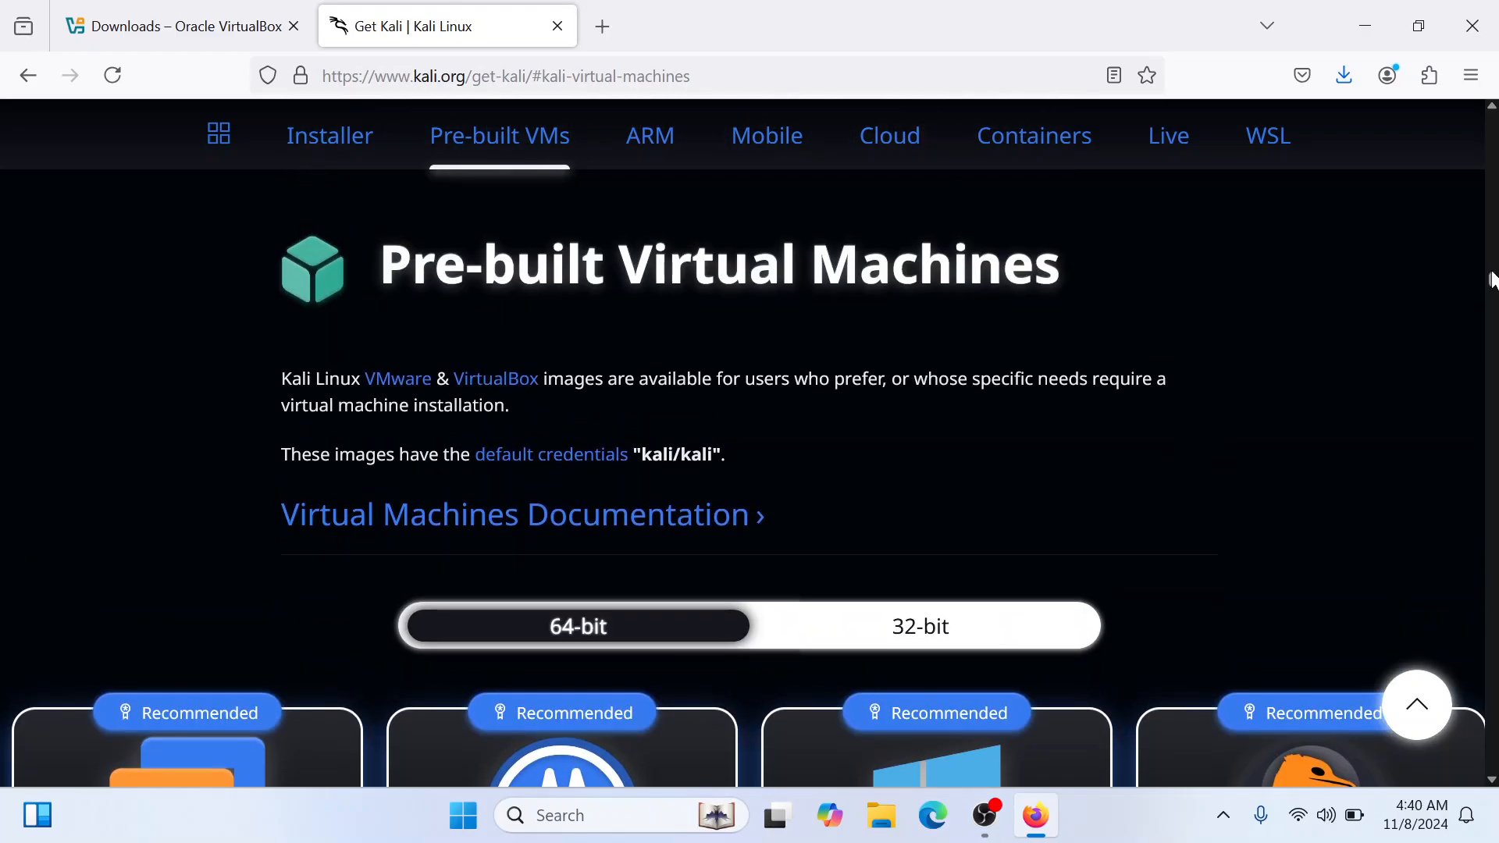
left_click_drag(379, 343, 1115, 368)
left_click(1140, 398)
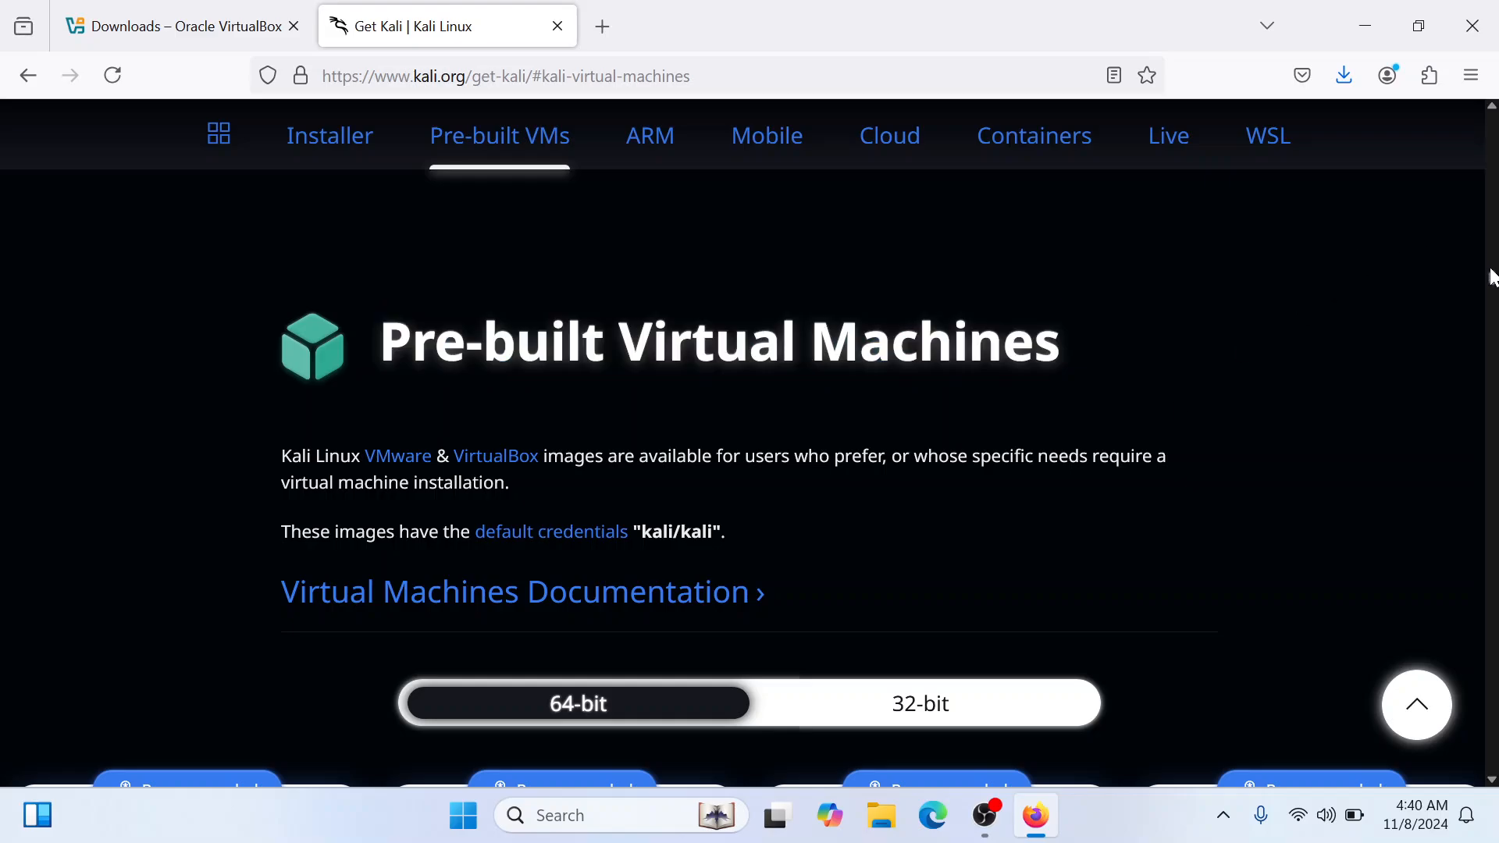
scroll(1493, 278, "down", 1)
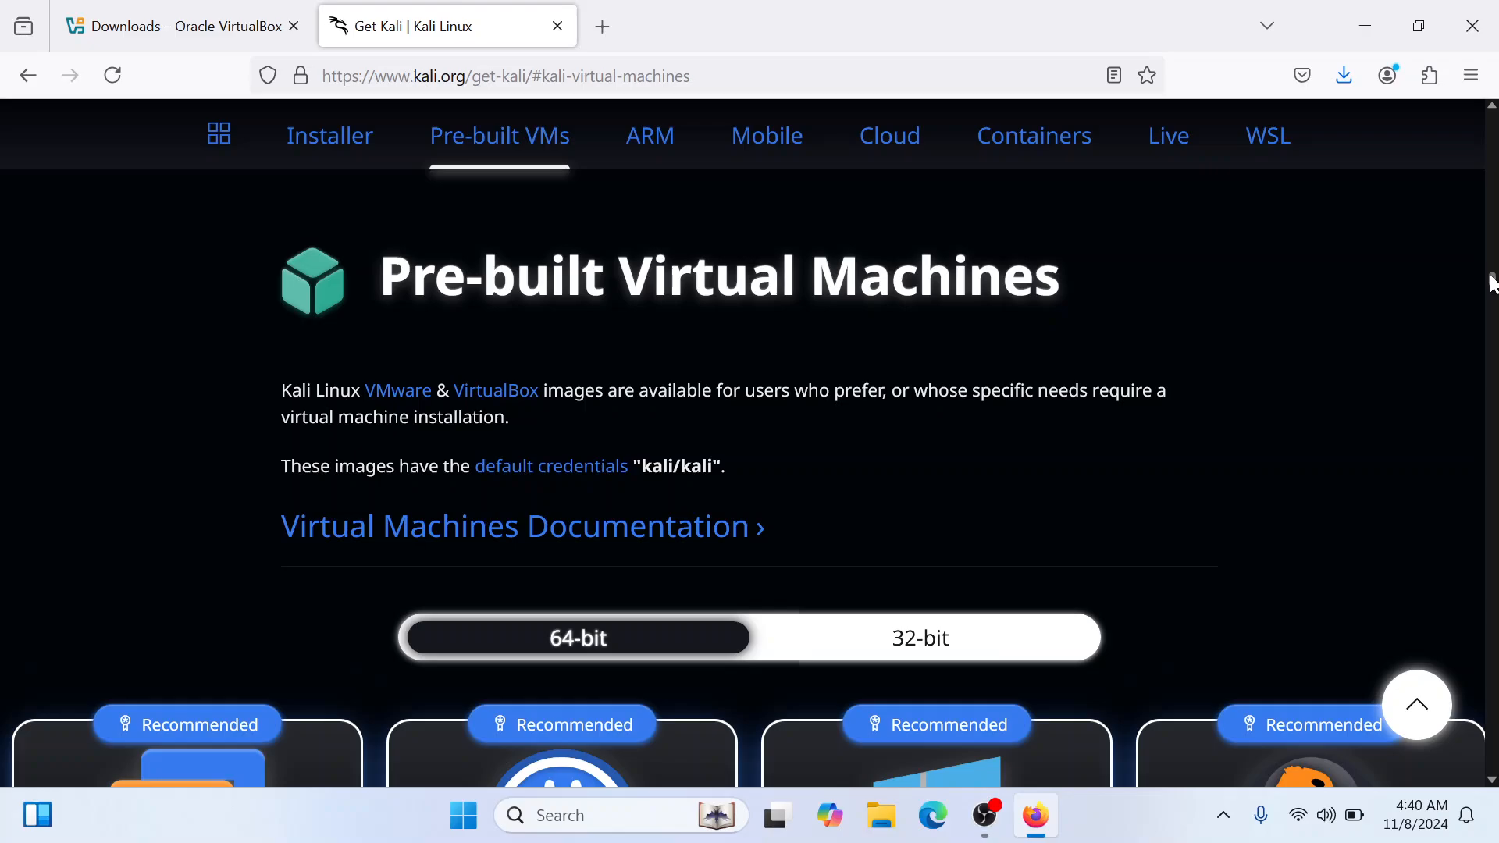
scroll(1493, 281, "down", 4)
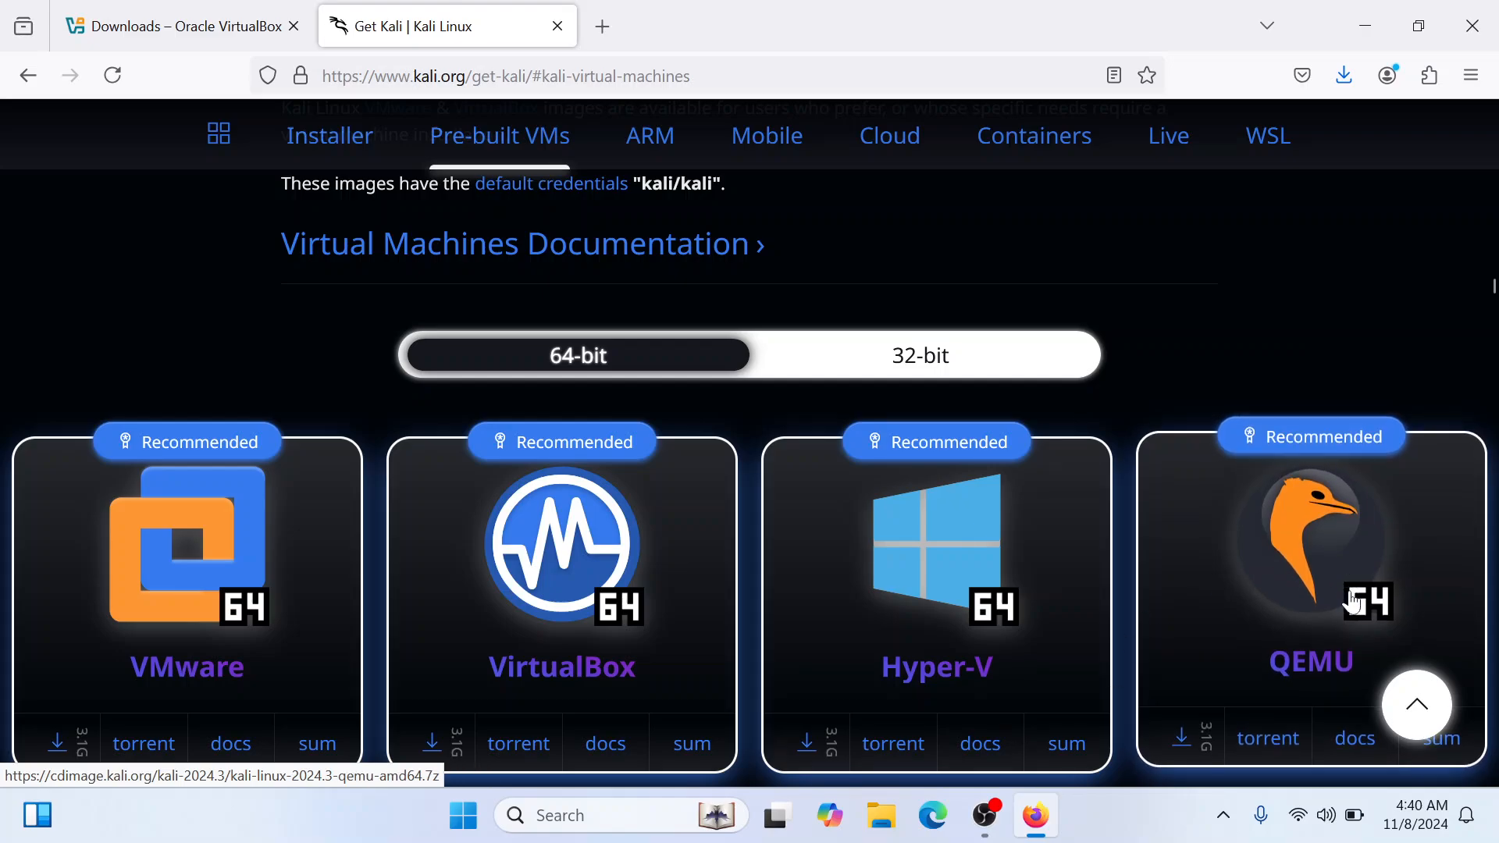
left_click(436, 740)
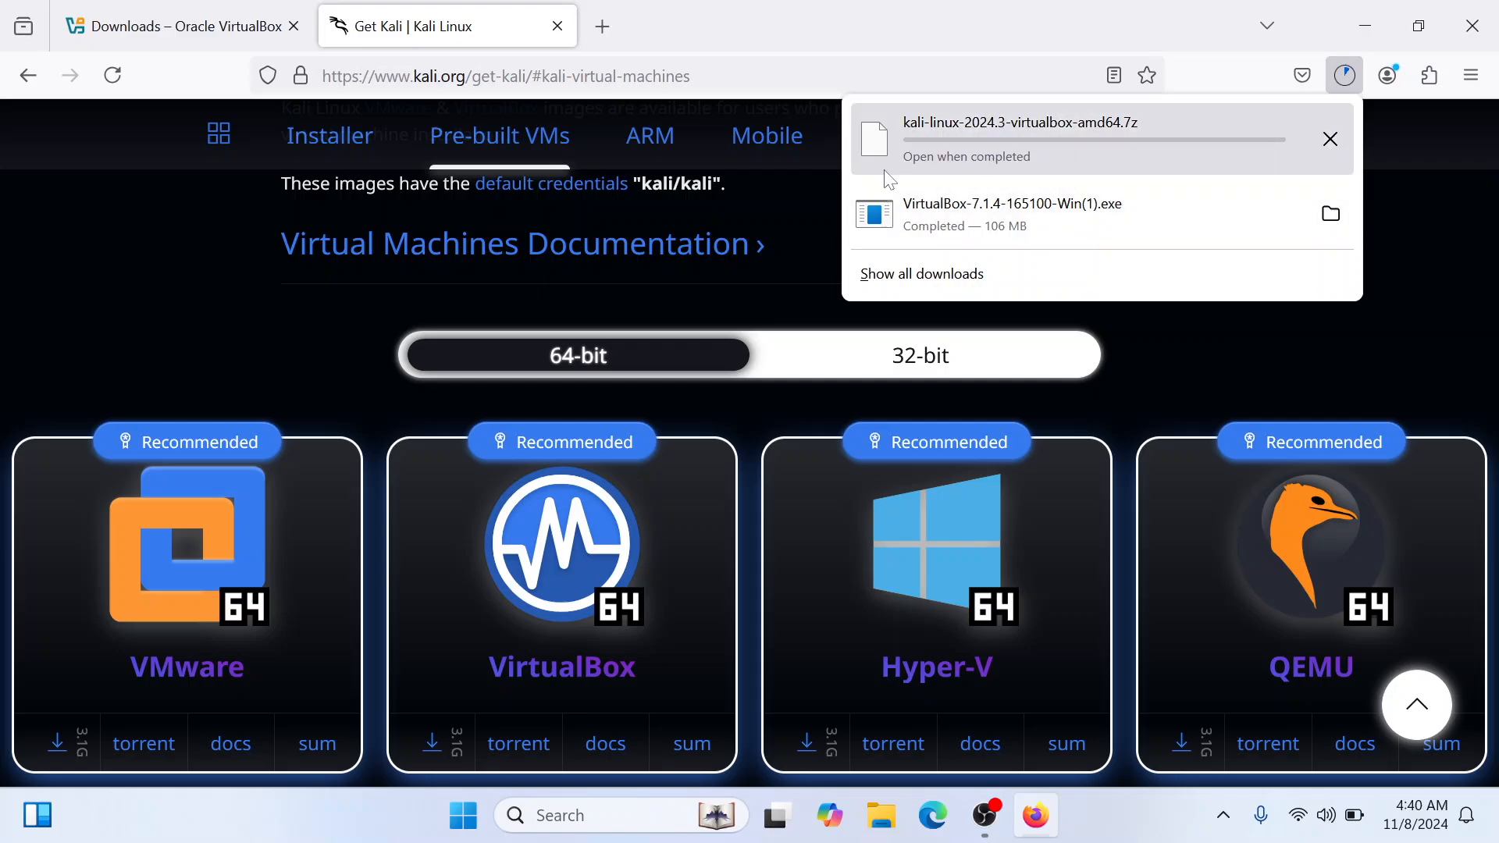
Cancel the running Kali image download and launch the VirtualBox-7.1.4-165100-Win(1).exe installer from the Downloads folder
left_click(1331, 139)
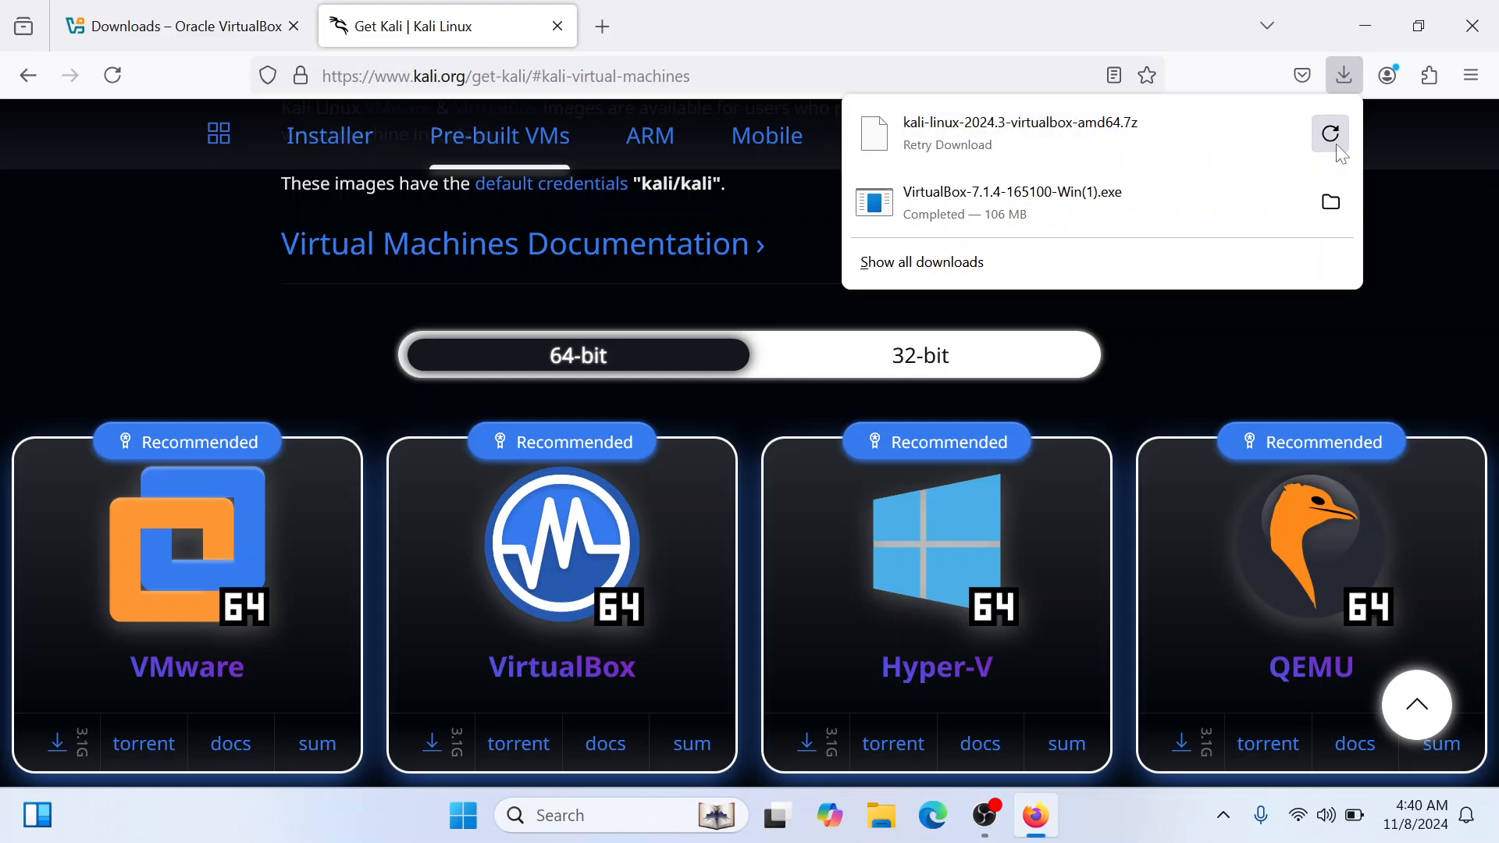
left_click(884, 819)
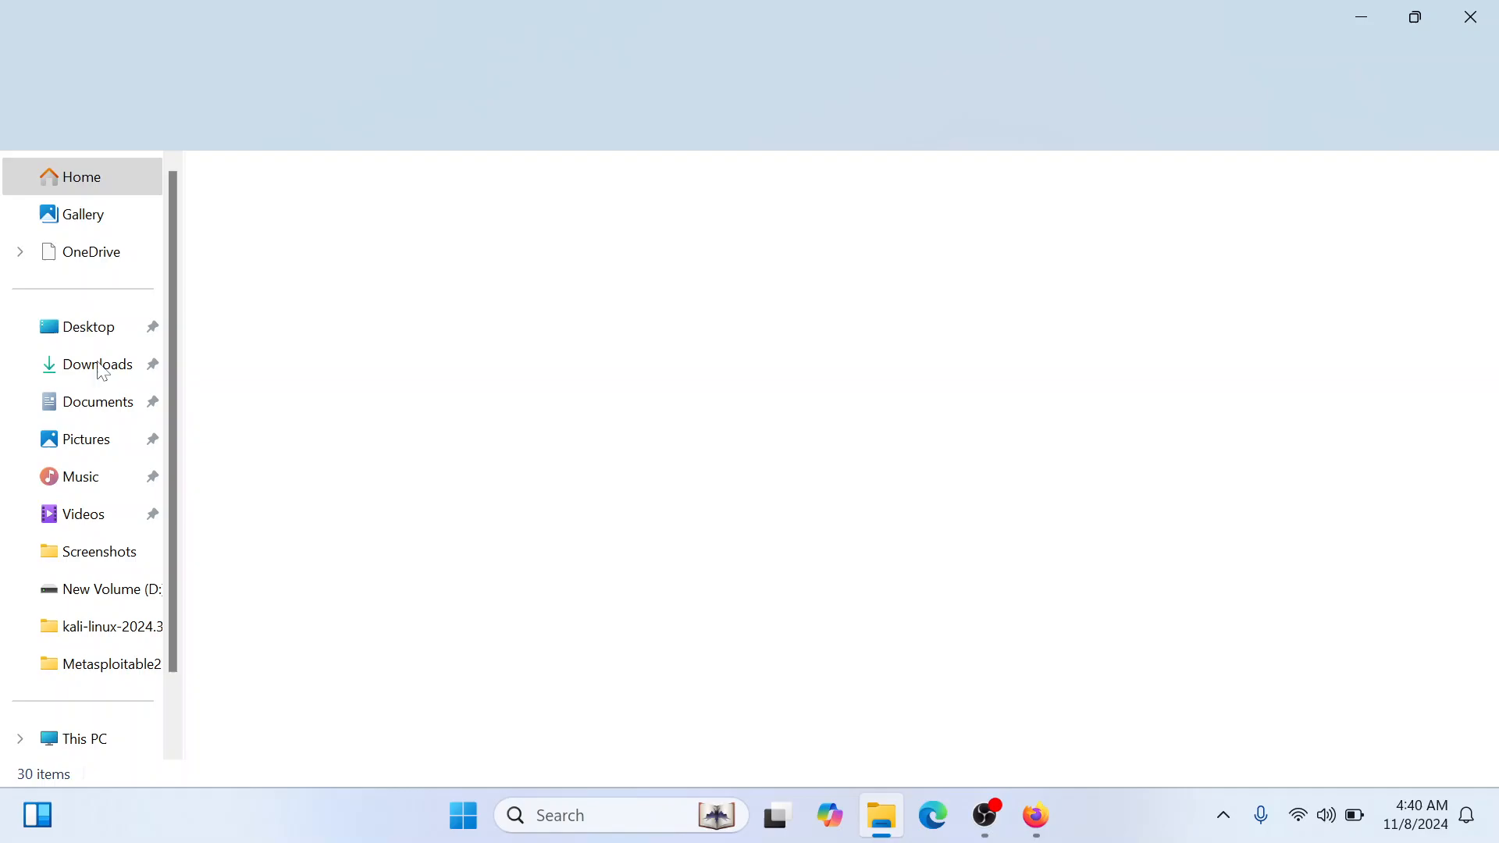
left_click(102, 367)
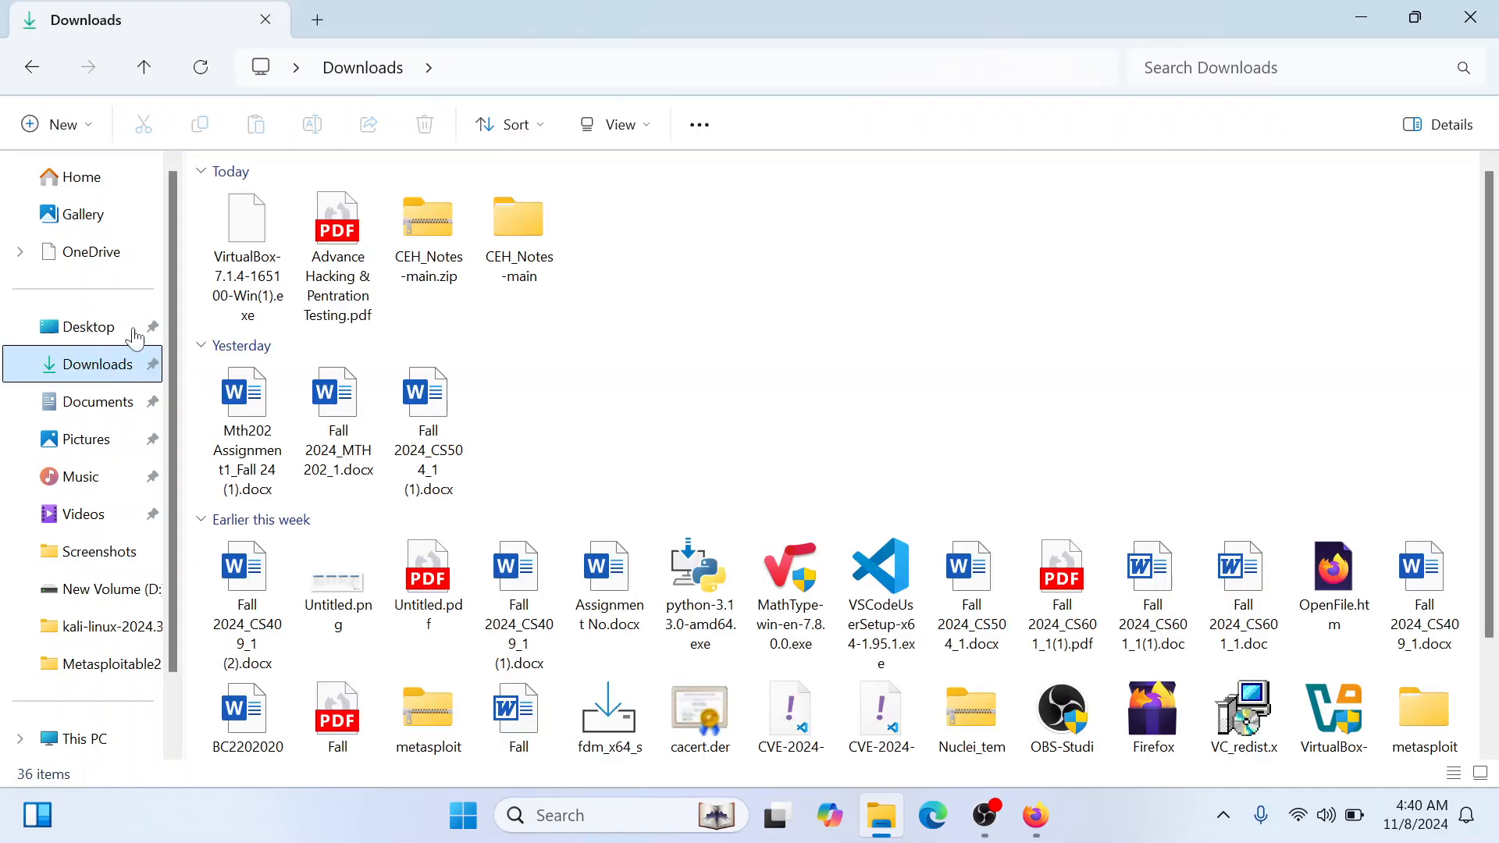
double_click(250, 253)
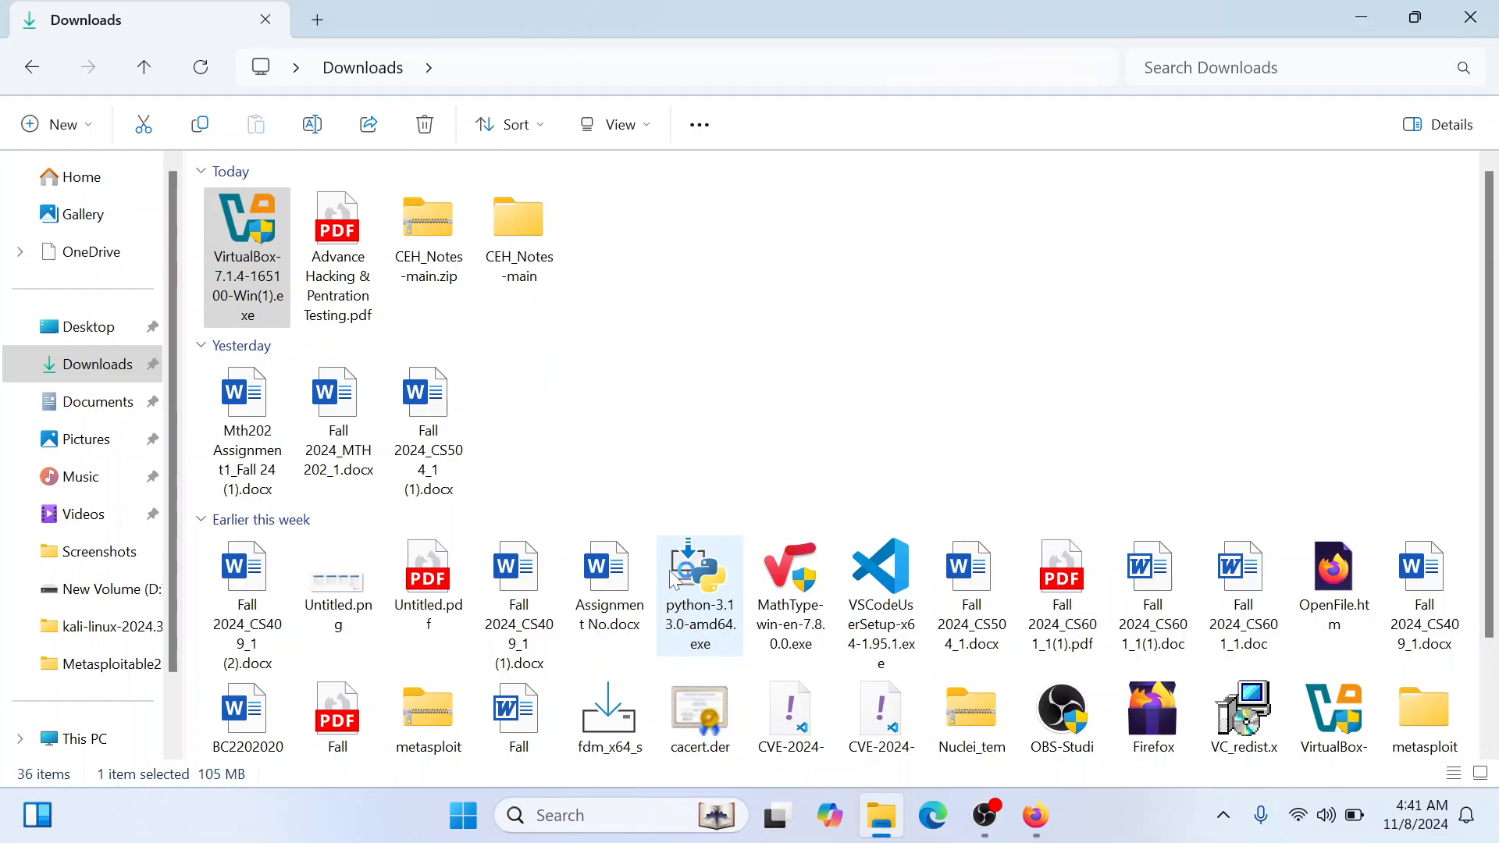
left_click(1472, 16)
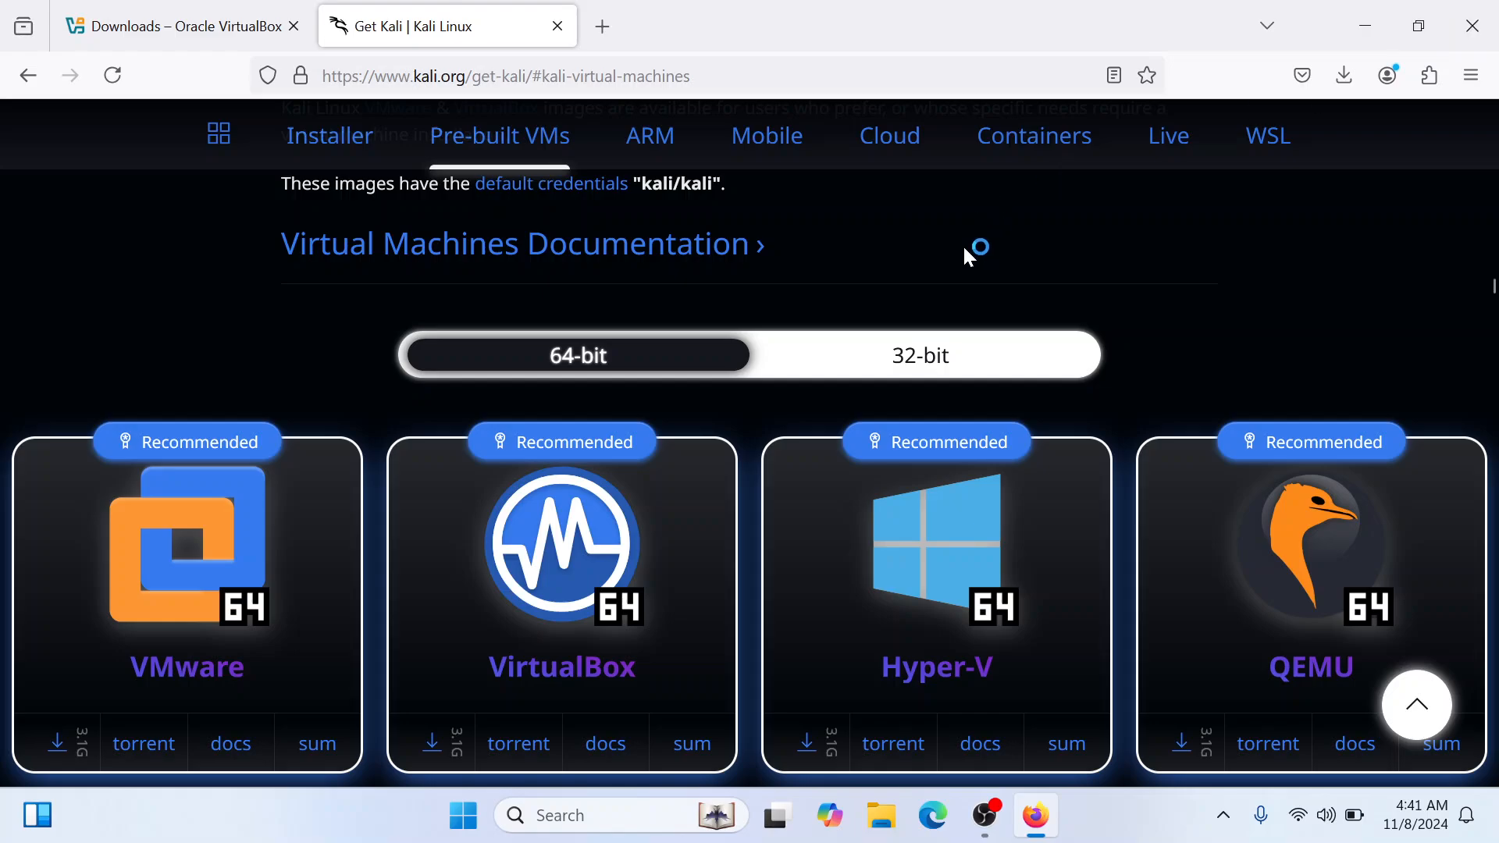
left_click(1364, 15)
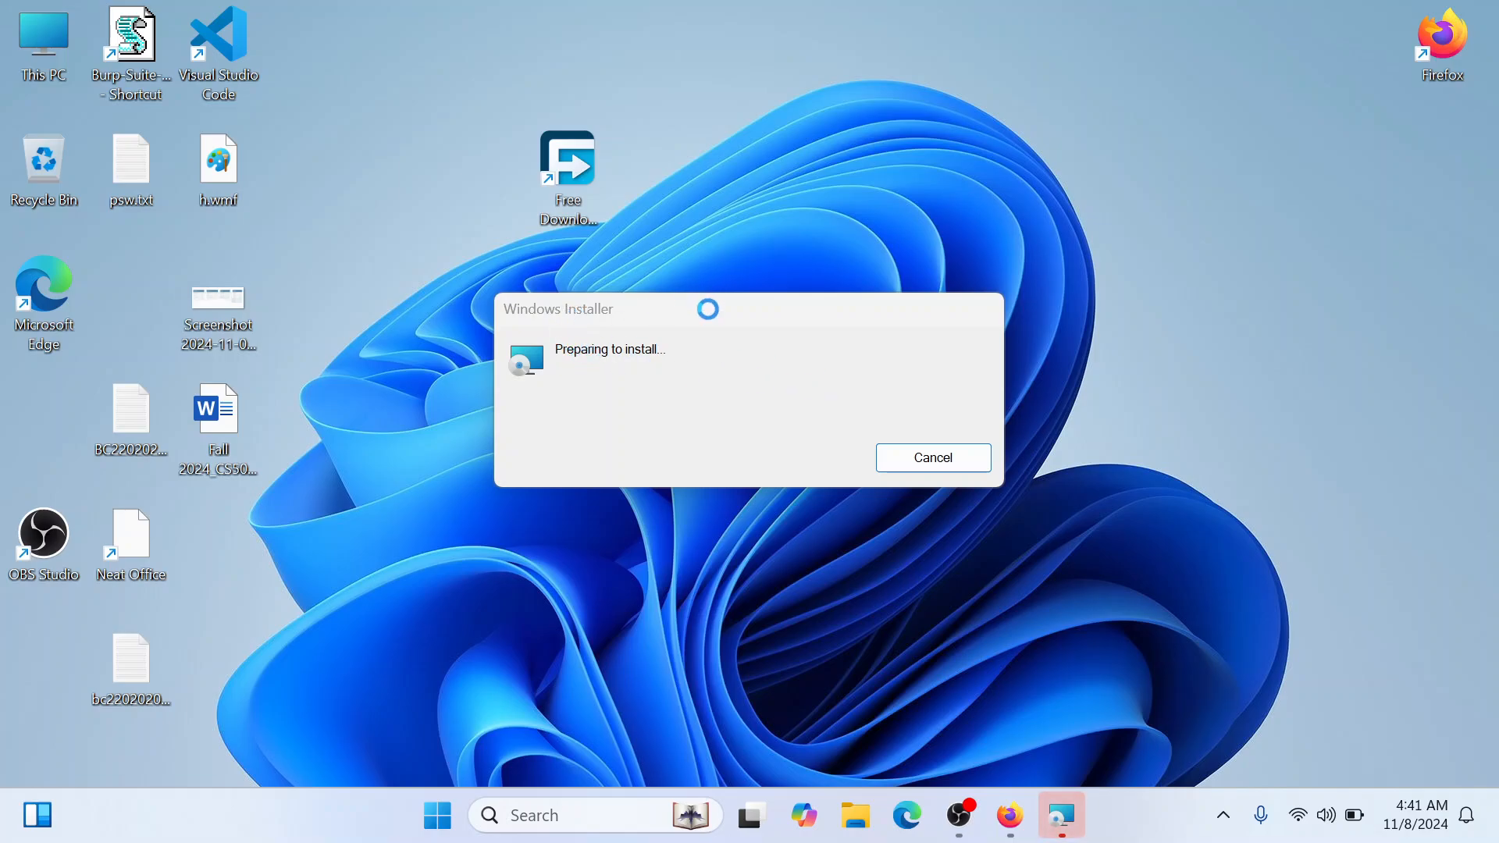
left_click_drag(707, 309, 812, 257)
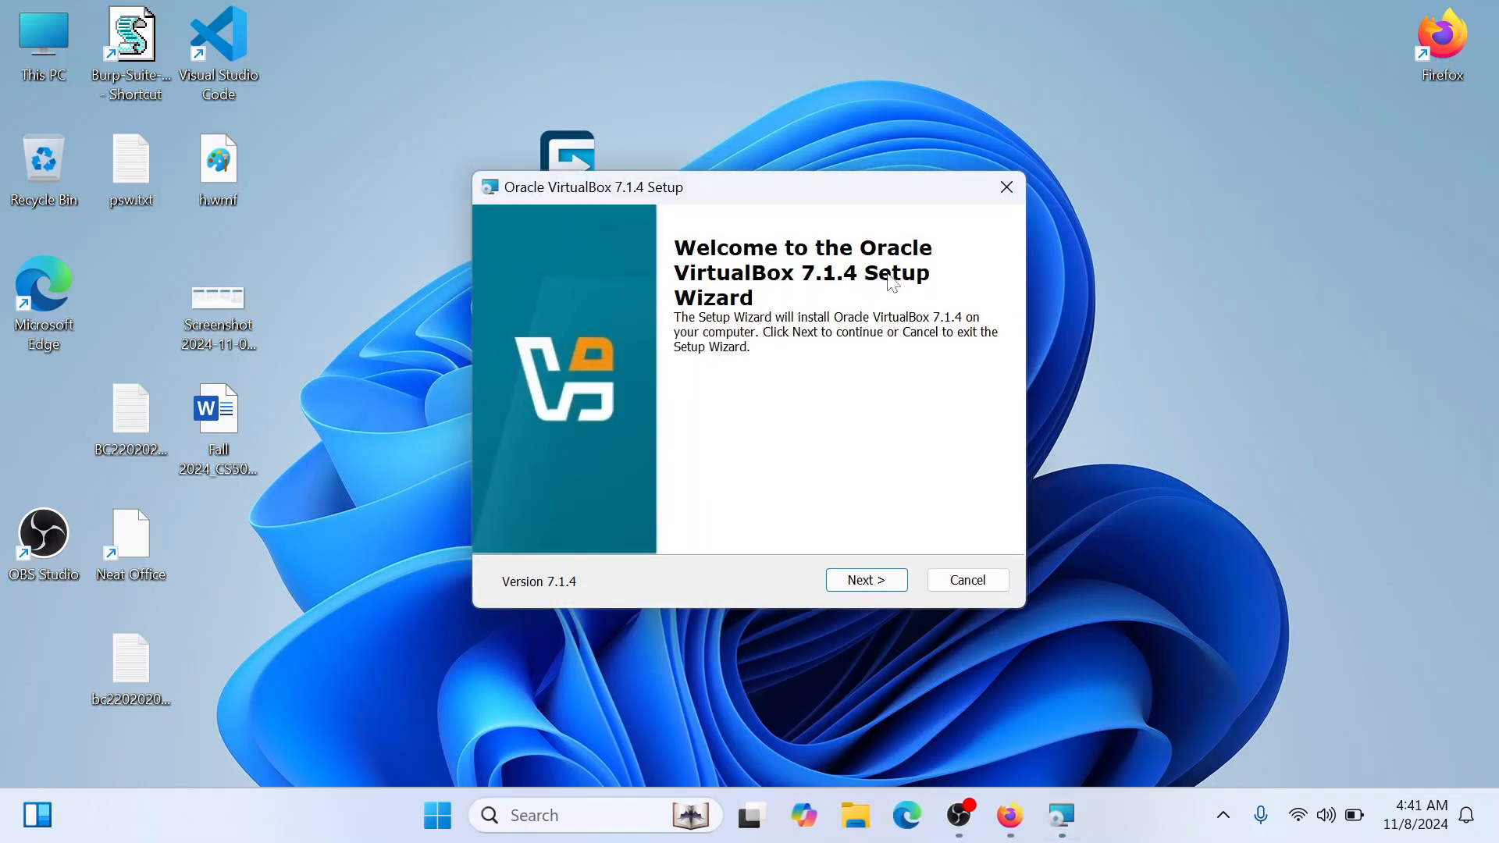
Proceed past the setup wizard's welcome page, accept the license agreement terms and continue to the custom setup
left_click(862, 584)
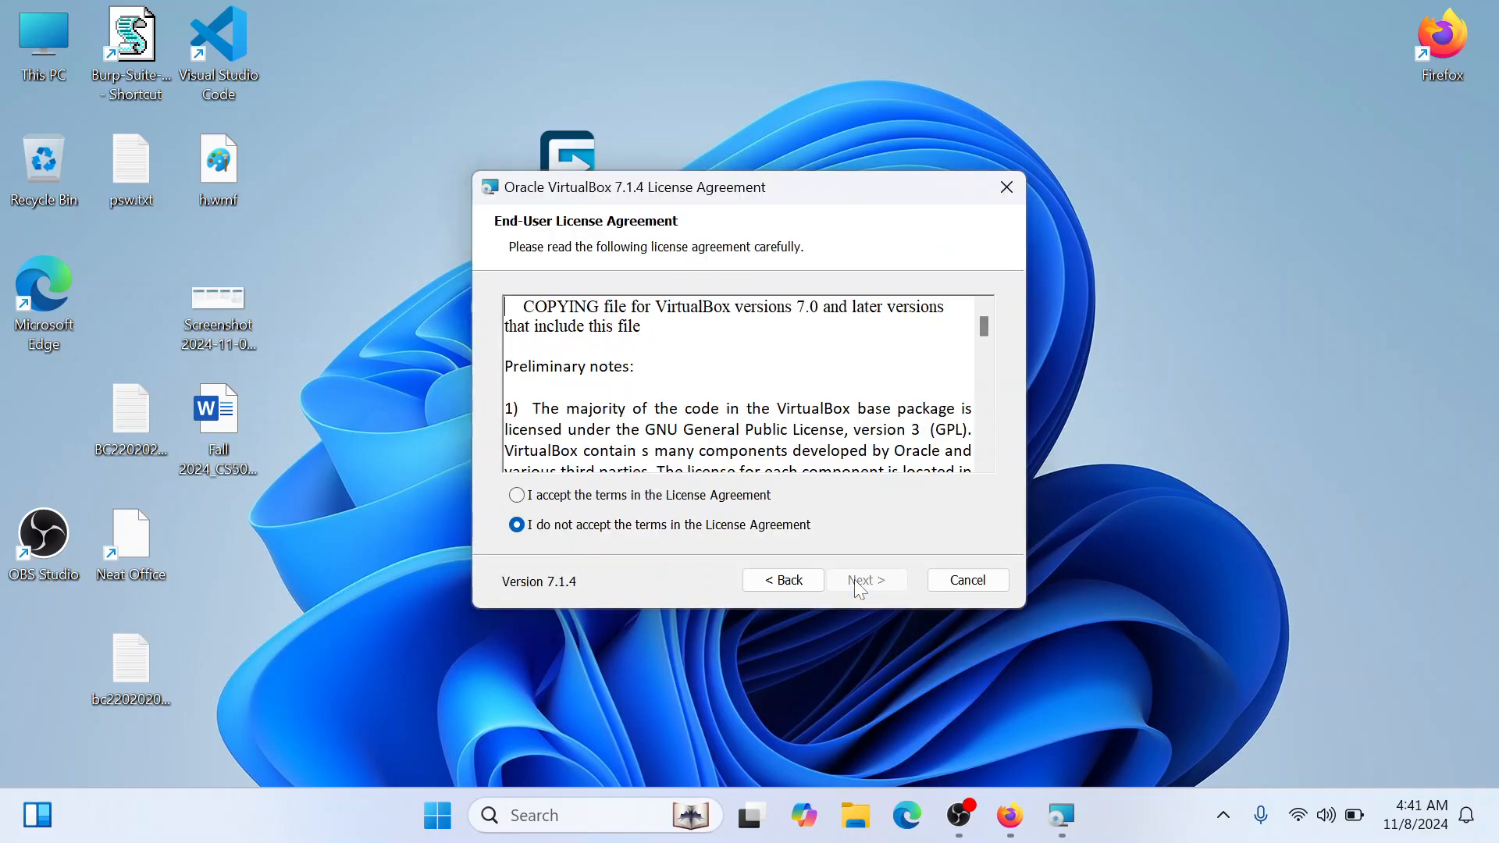
left_click(598, 498)
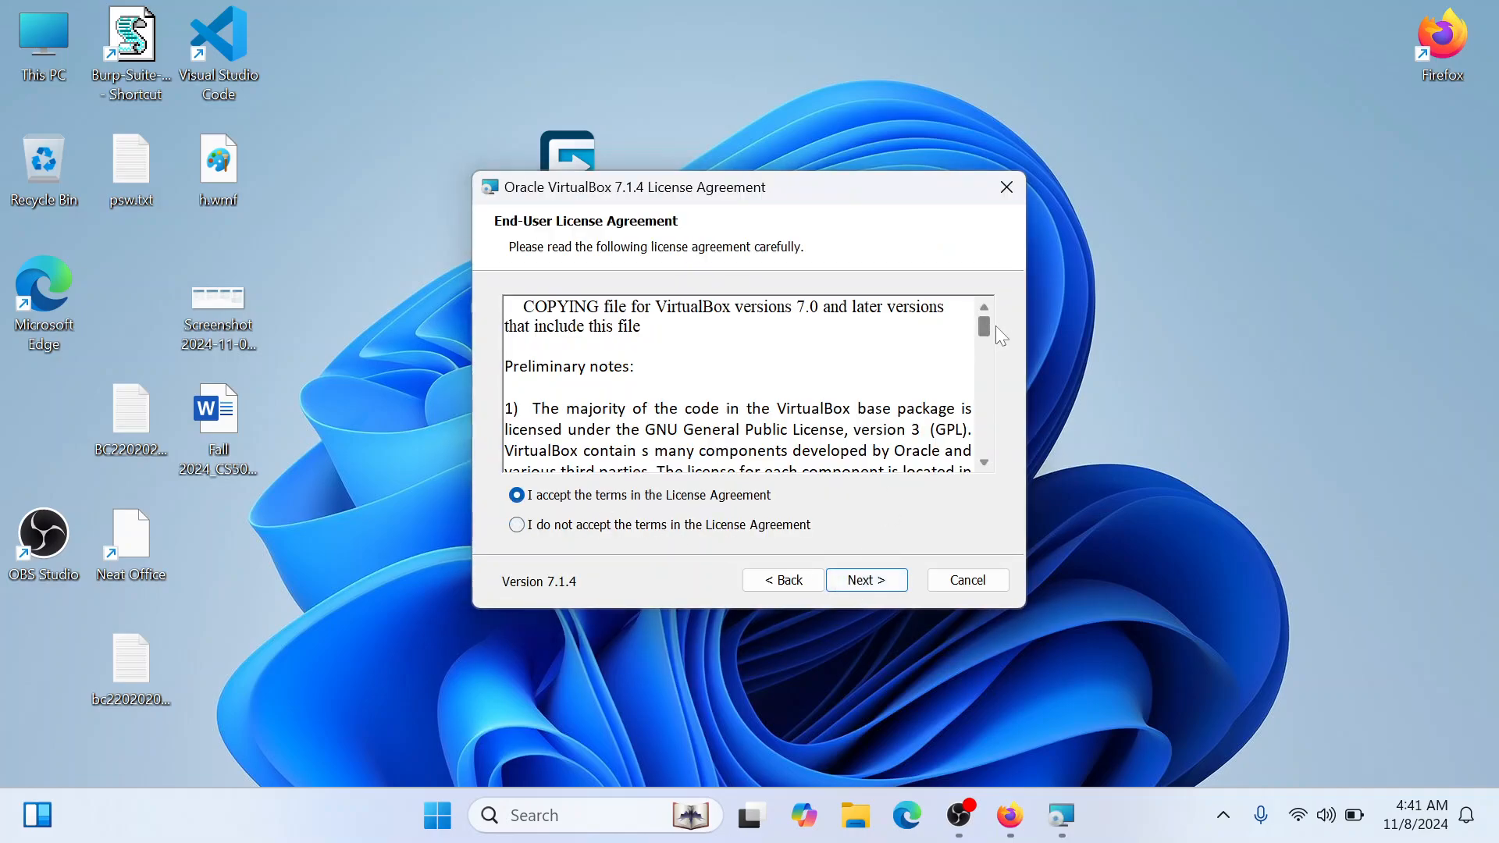
left_click_drag(984, 328, 990, 478)
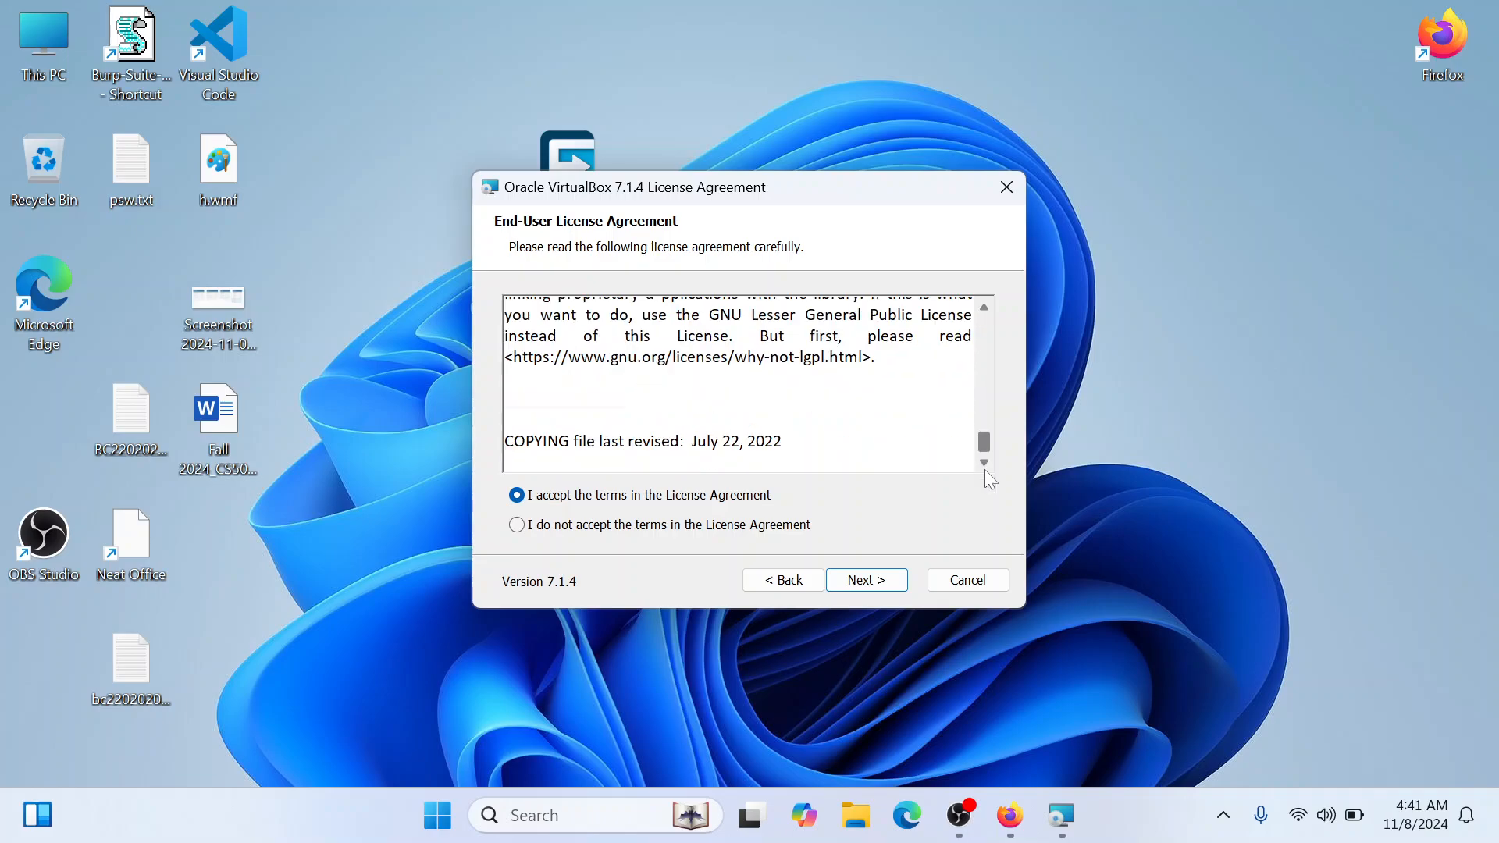
left_click(878, 581)
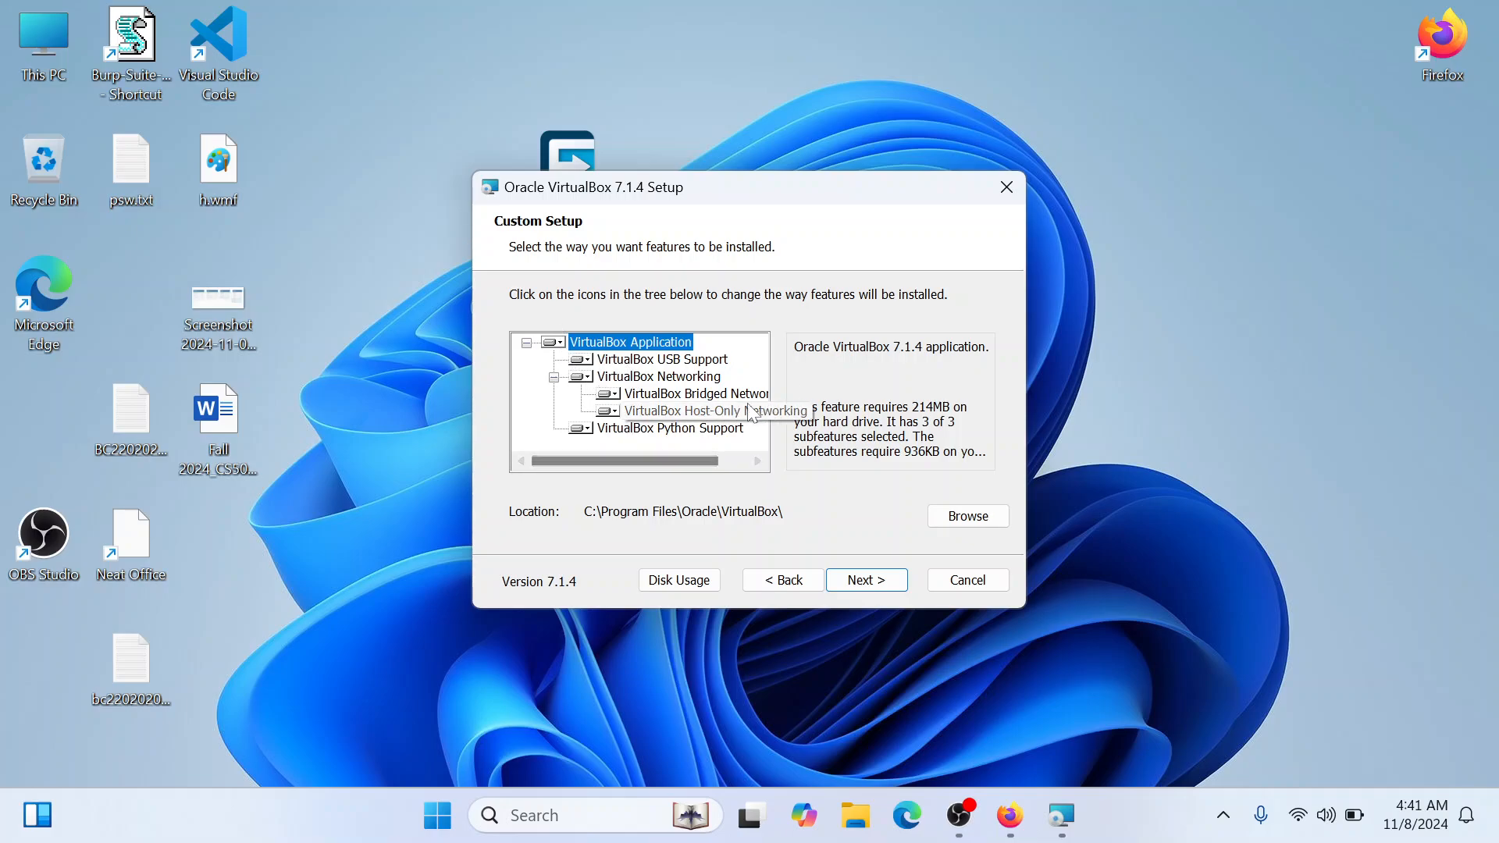
Install VirtualBox with the default features, location and shortcut options, agreeing to the temporary network reset
left_click_drag(669, 457, 561, 454)
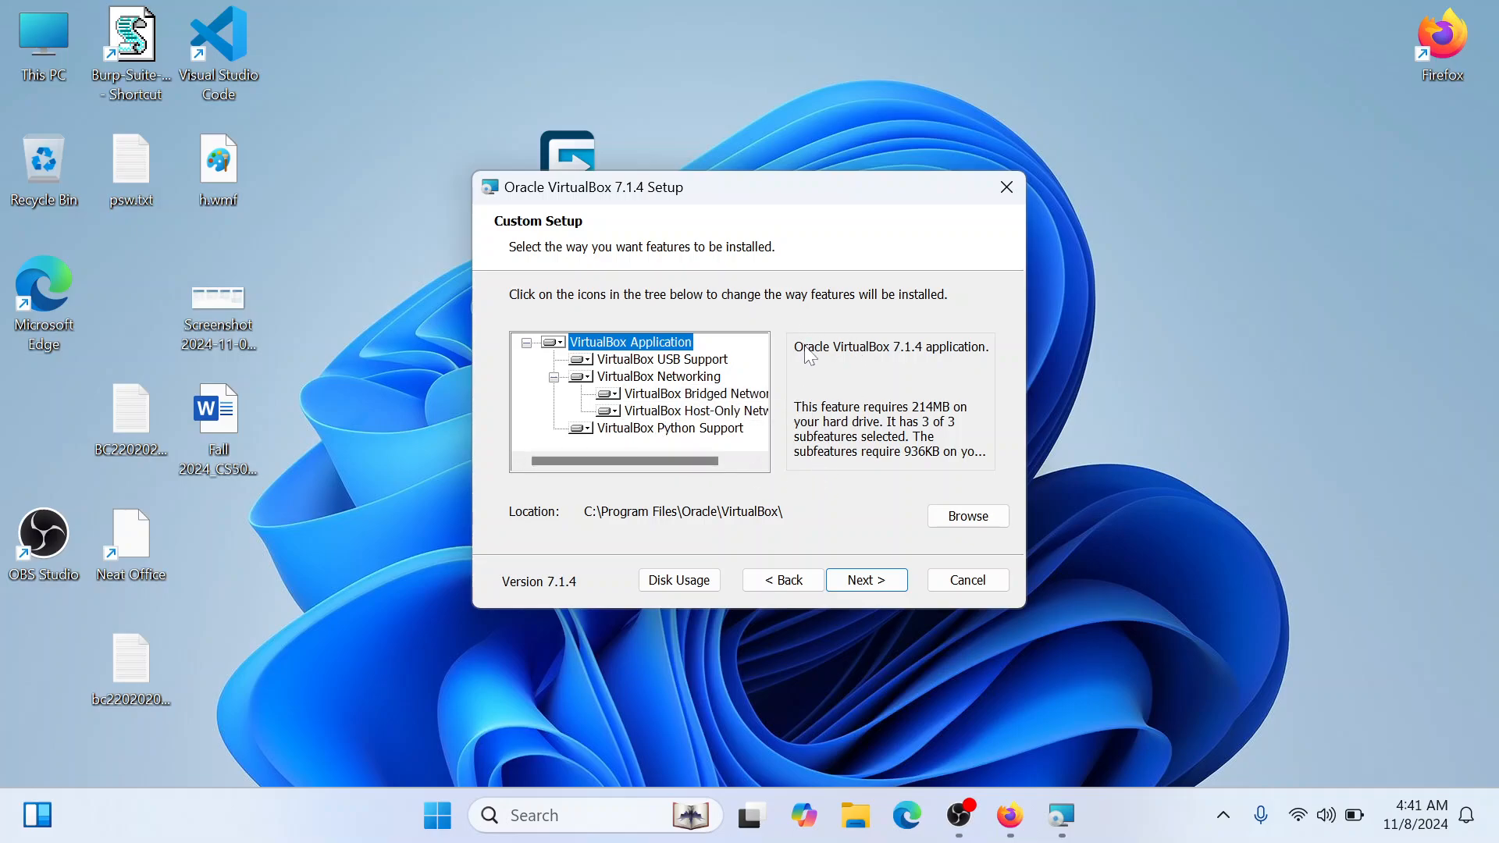
left_click(873, 581)
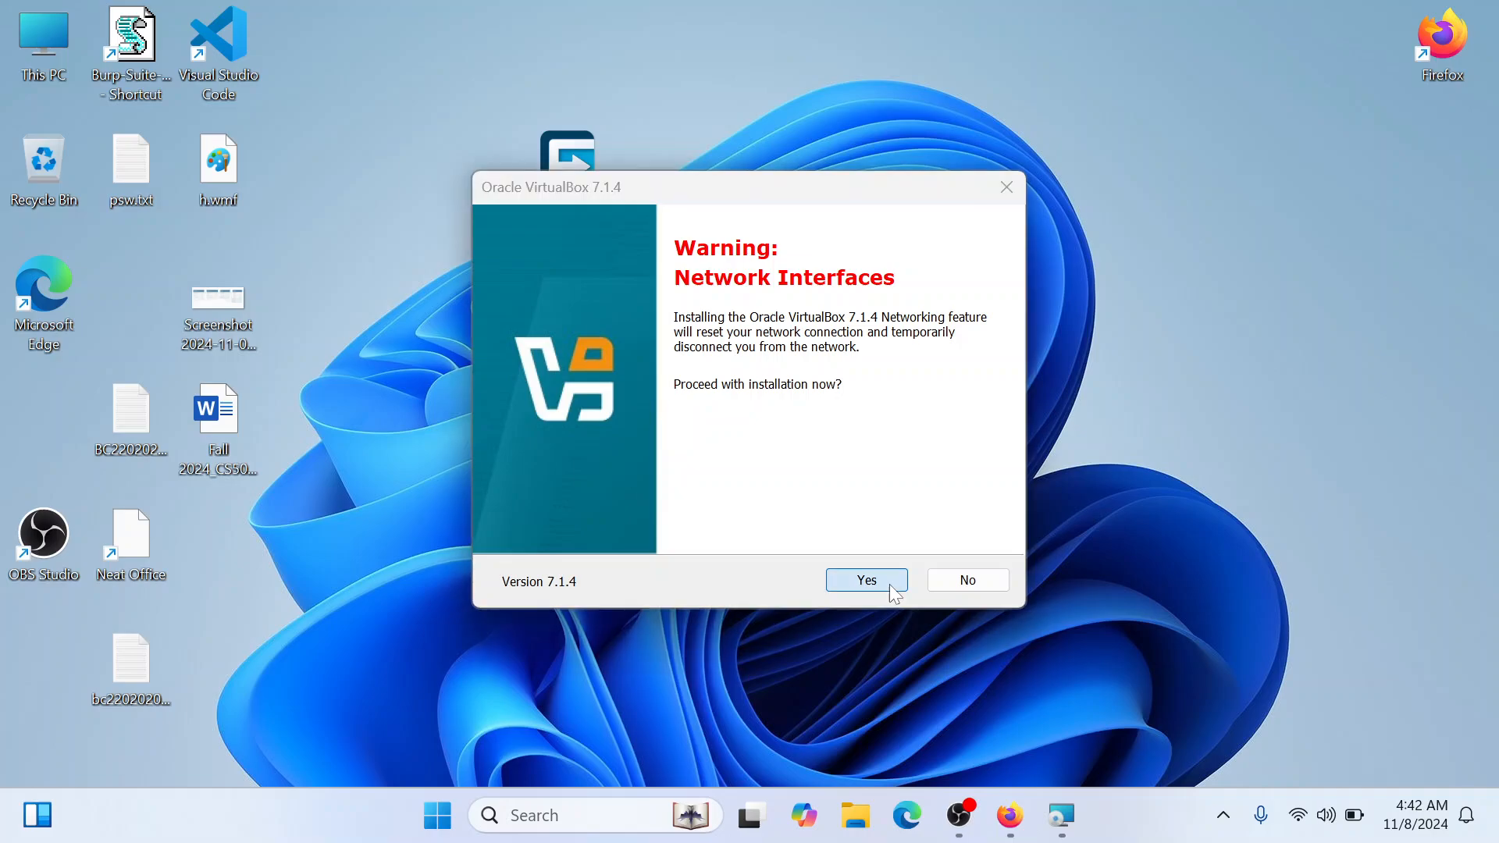
left_click(867, 580)
left_click(867, 580)
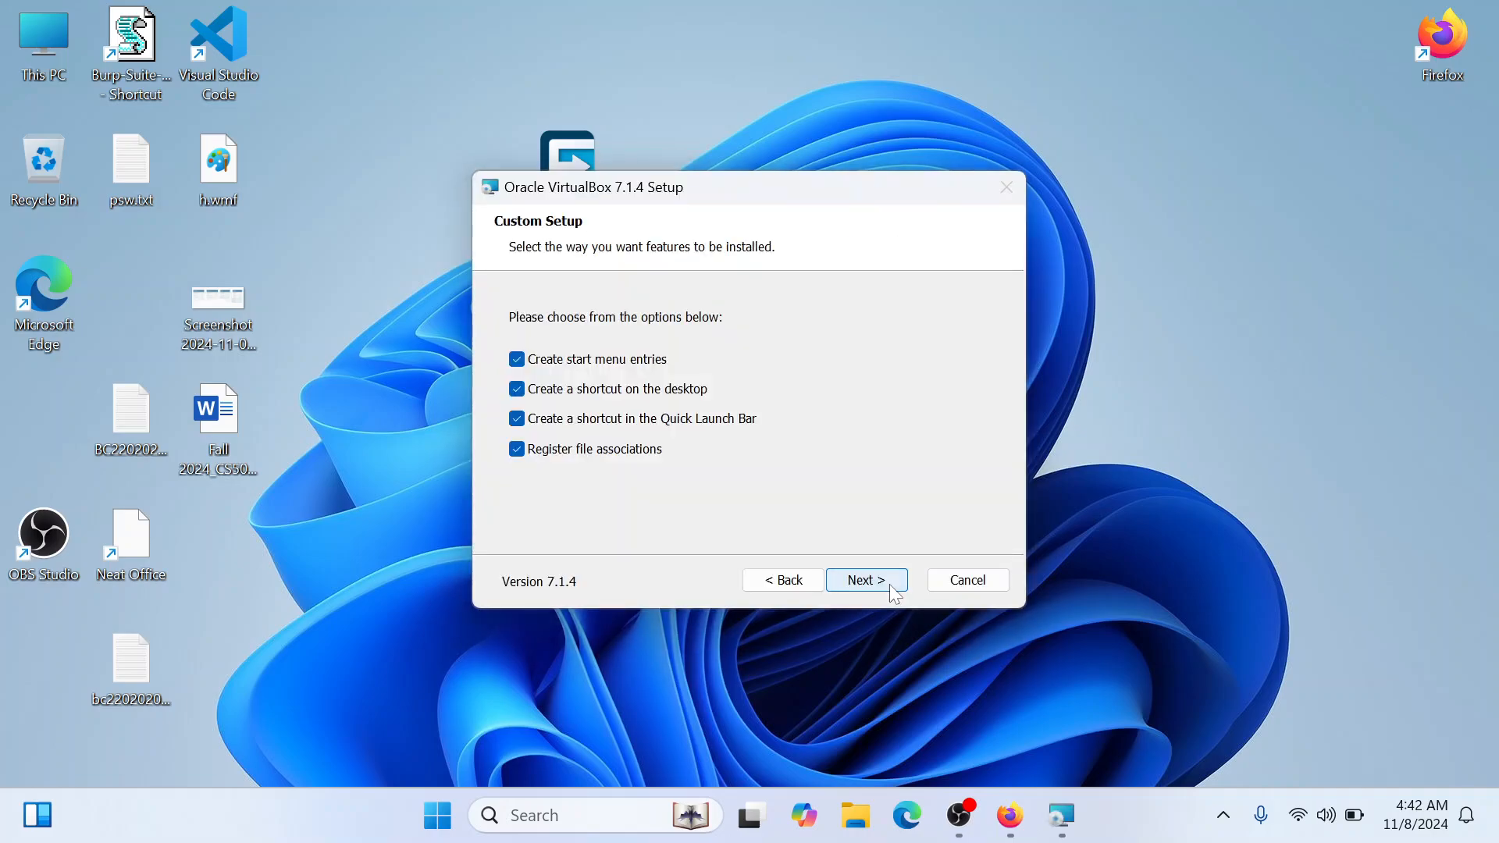
left_click(890, 585)
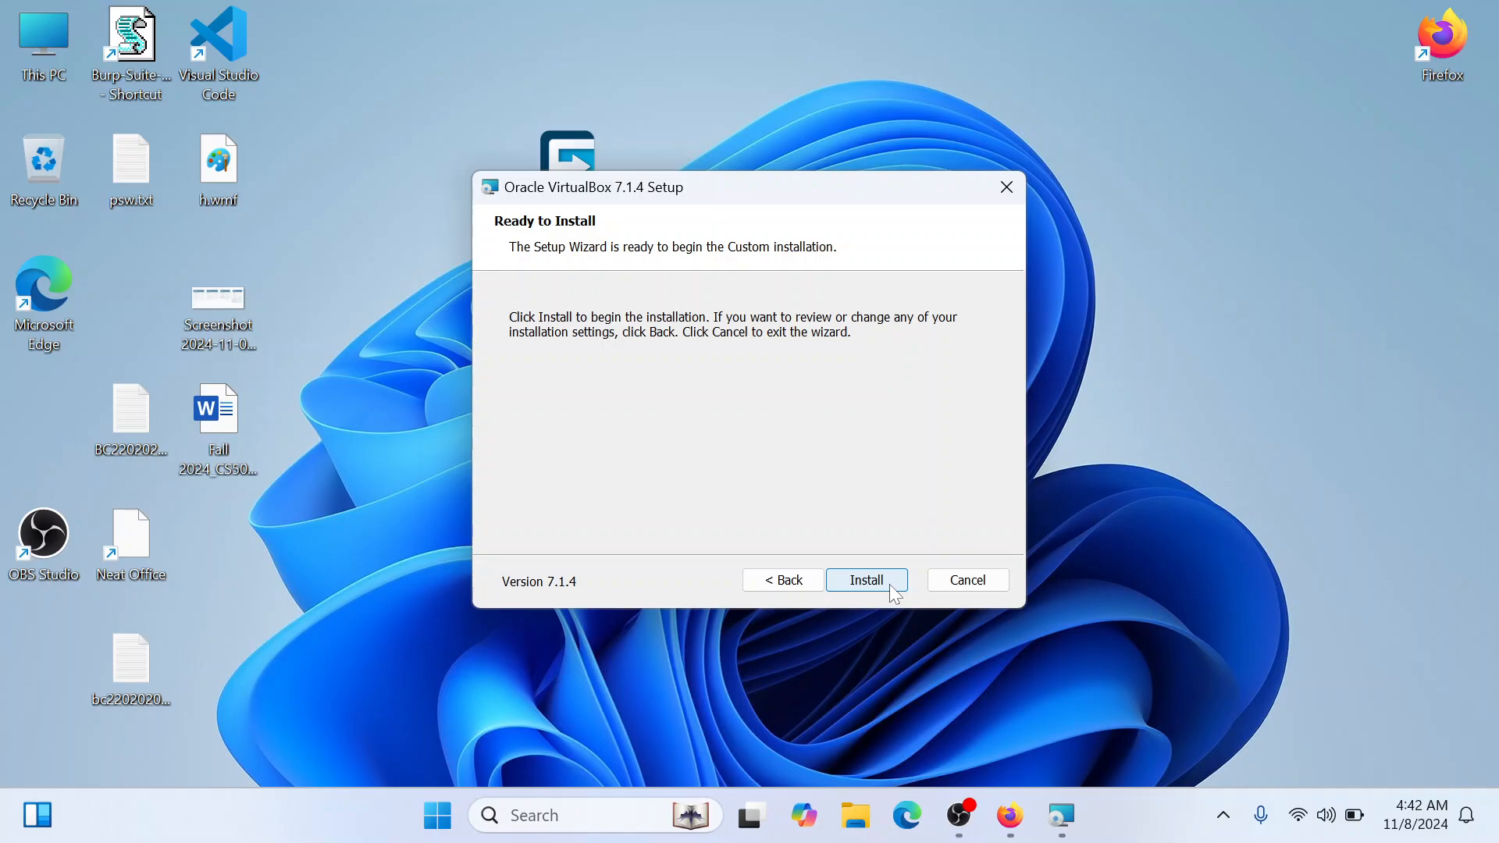
left_click(890, 586)
left_click_drag(700, 194, 917, 183)
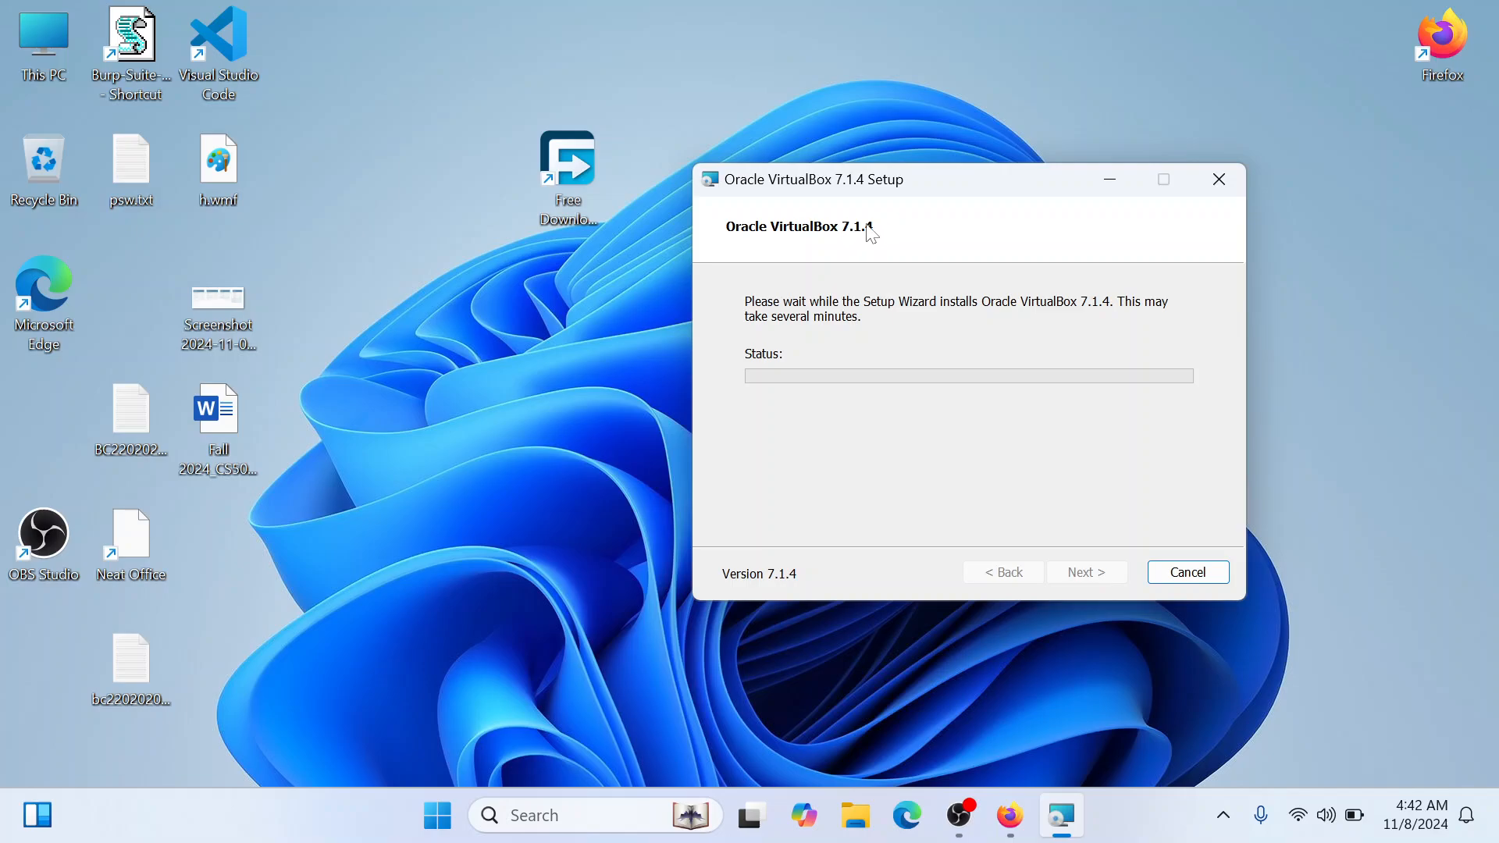
left_click_drag(919, 181, 852, 136)
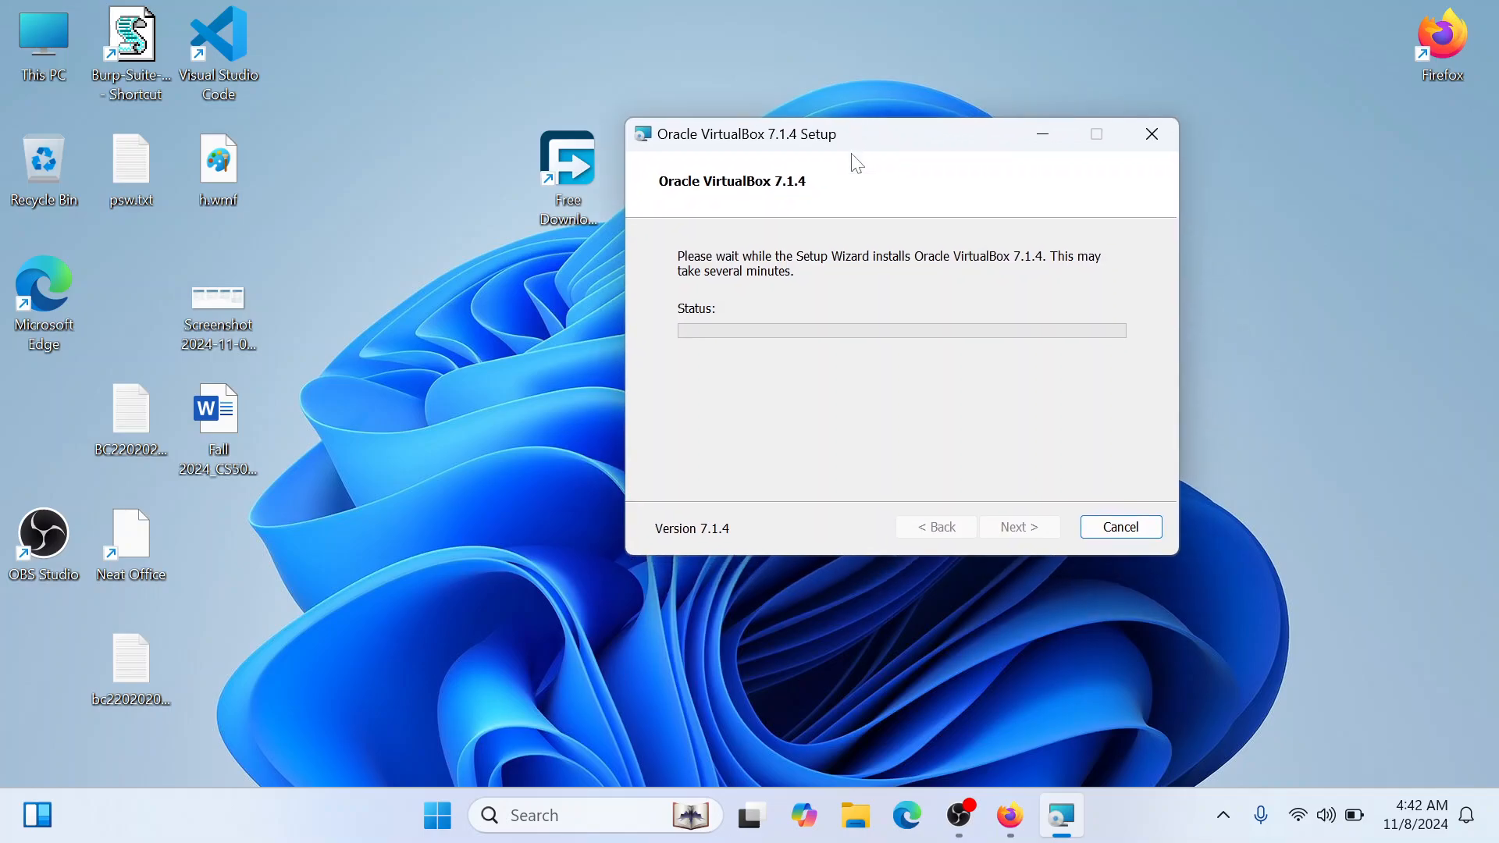
Locate the testkali.7z archive on Local Disk (C:) and bring up its WinRAR extraction options
double_click(44, 54)
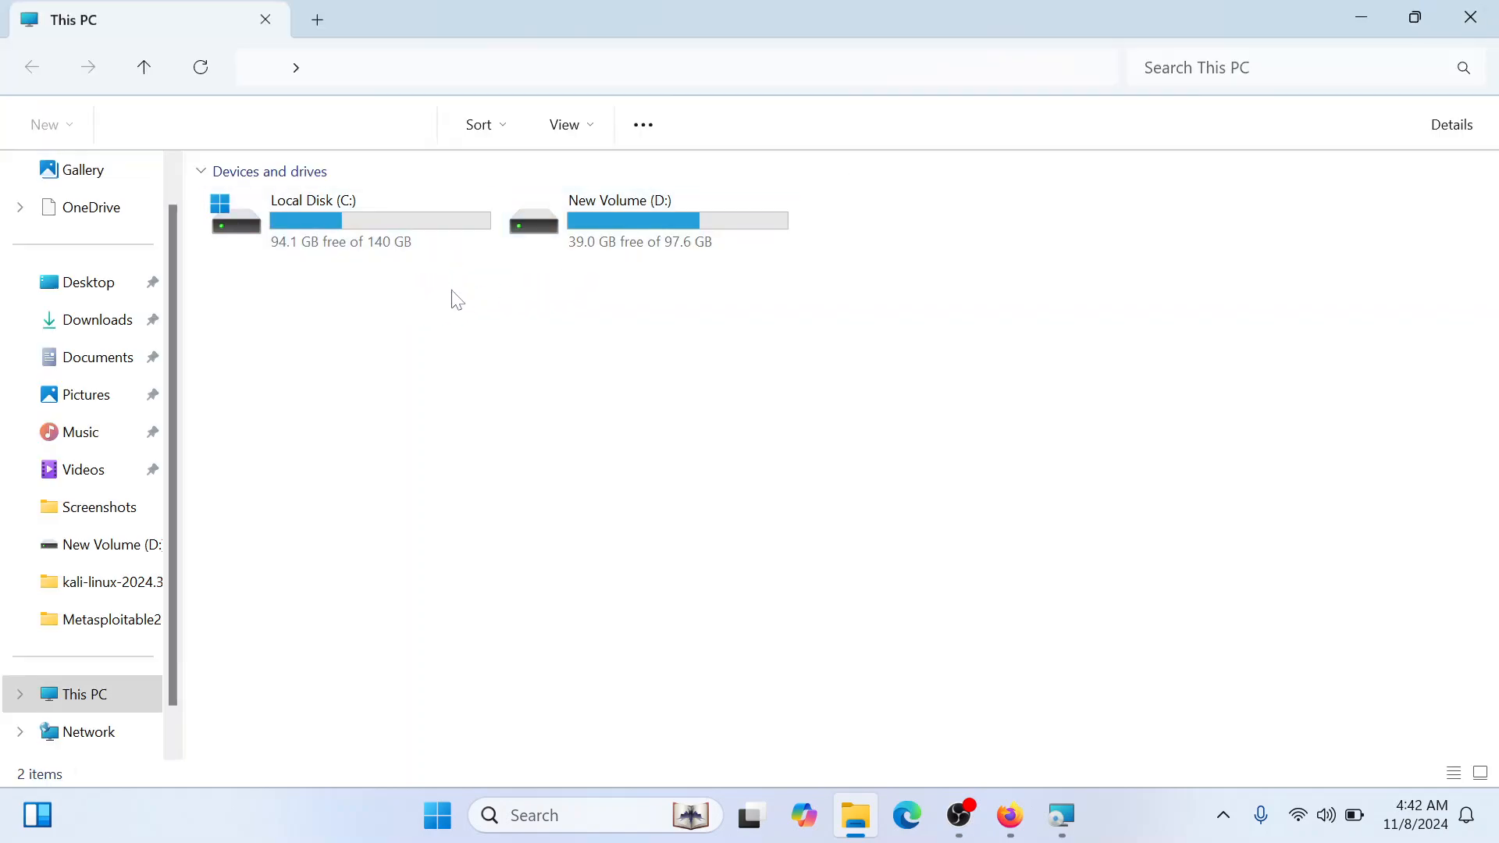
double_click(381, 224)
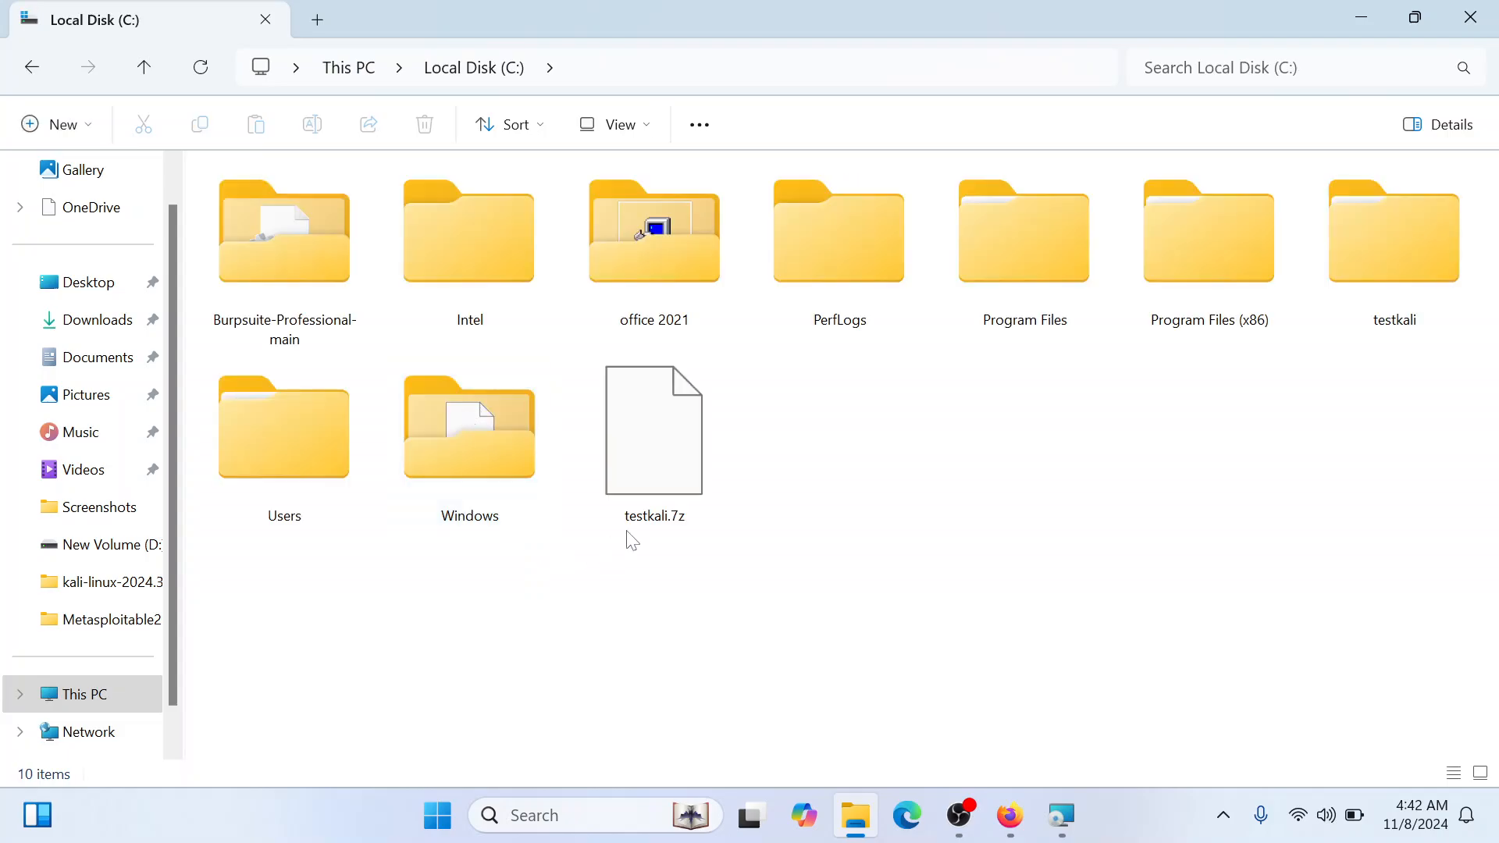
left_click(687, 458)
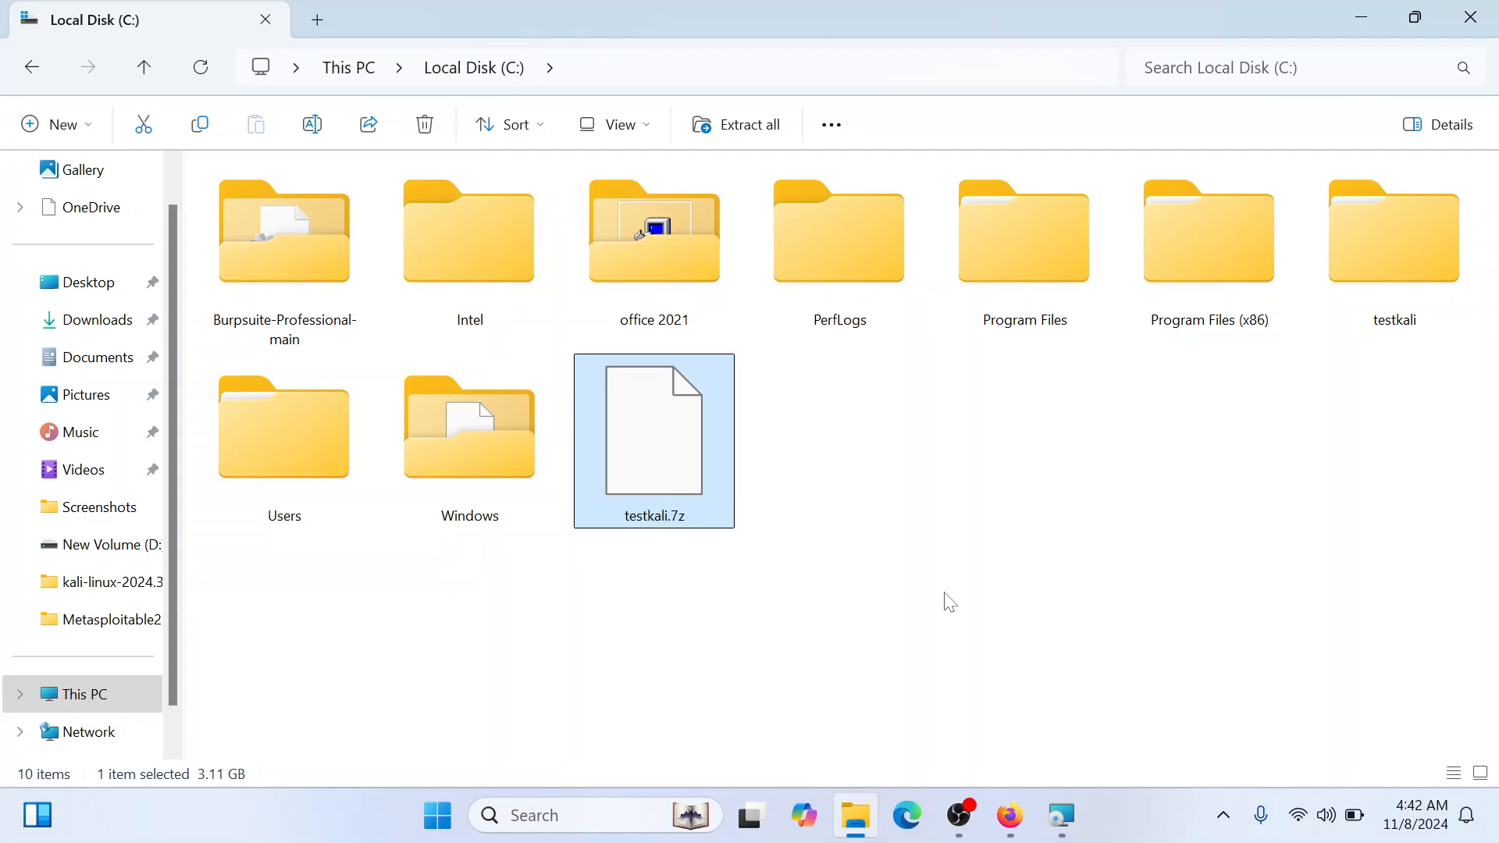
right_click(697, 441)
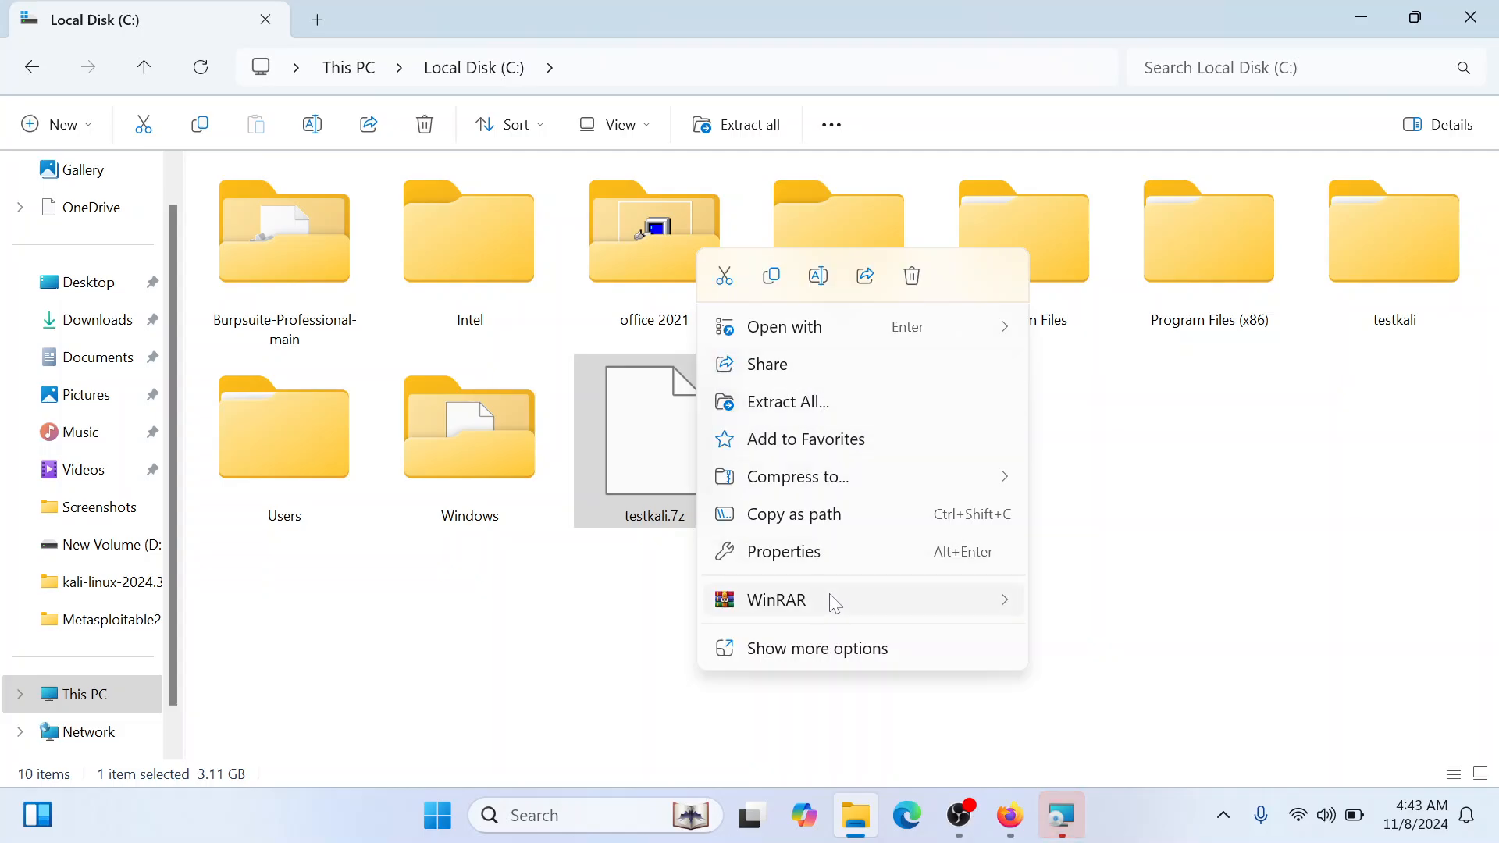
mouse_move(834, 603)
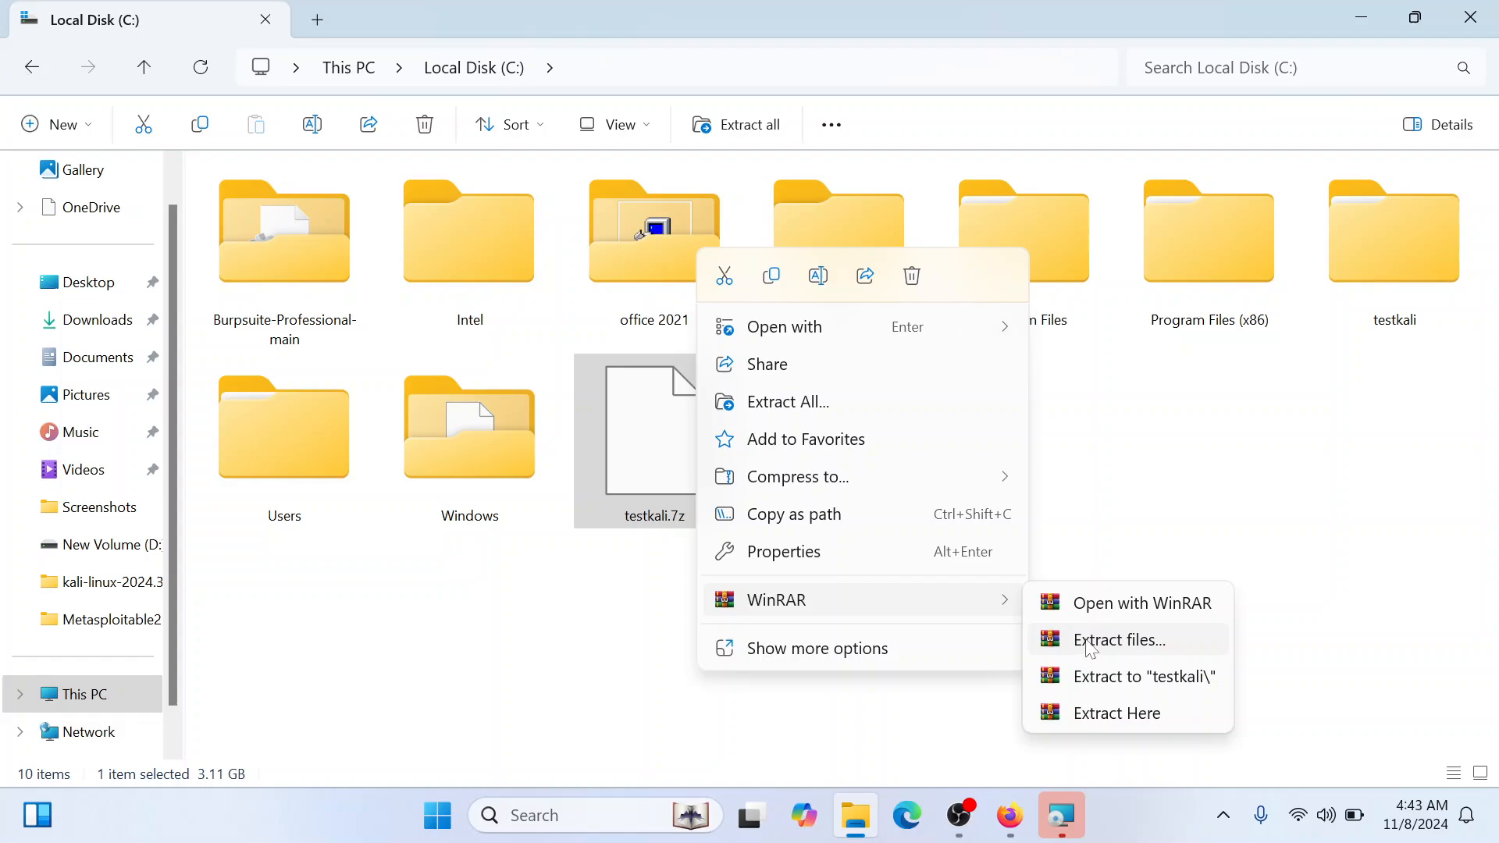
Return to the VirtualBox setup wizard and finish it with the option to start VirtualBox after installation kept on
left_click(1062, 828)
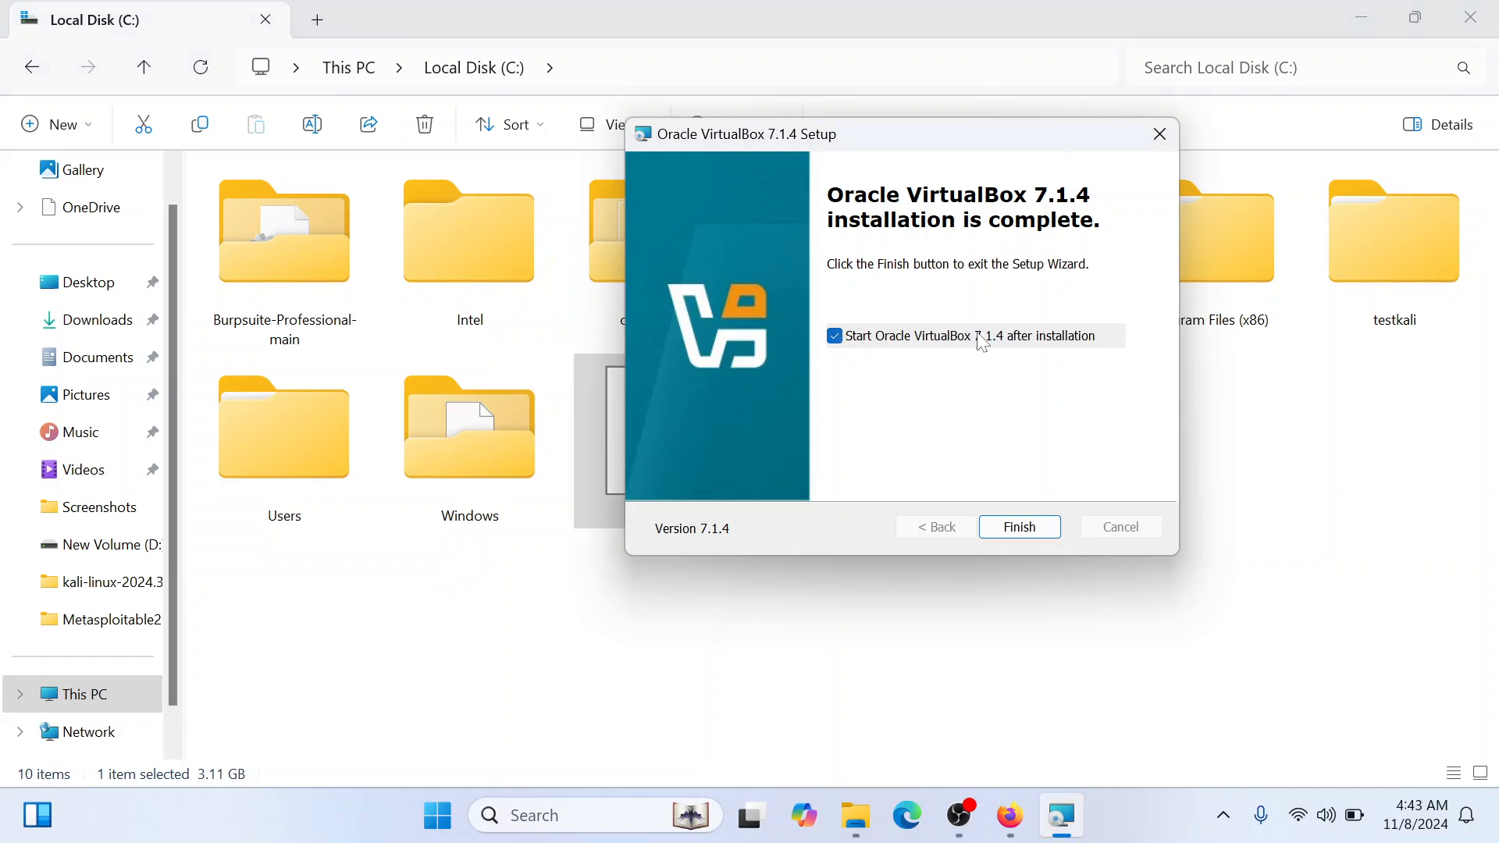
left_click(1009, 528)
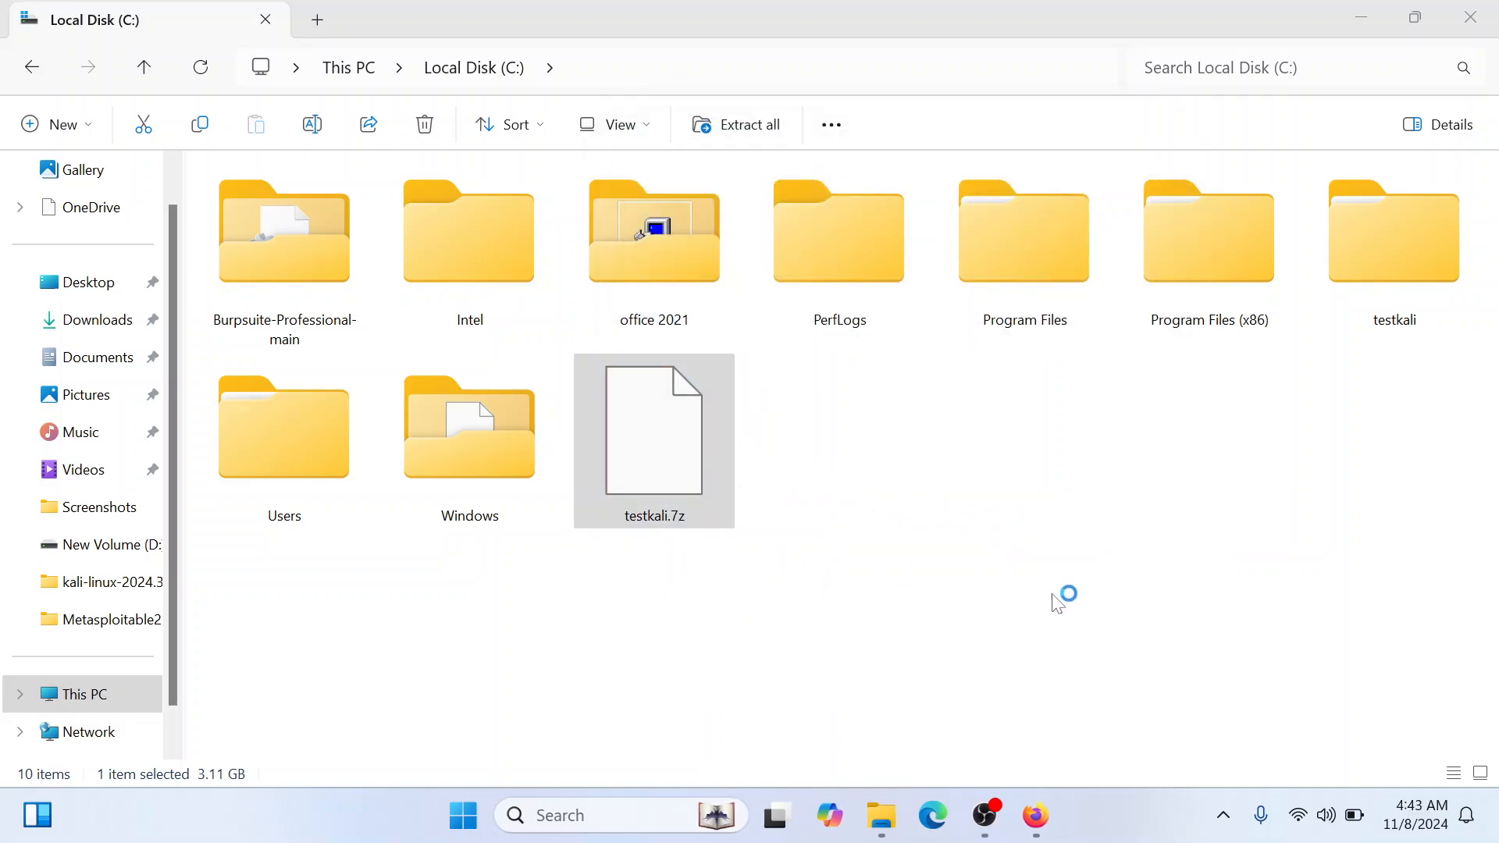
Extract the testkali.7z archive into the testkali folder with WinRAR and minimize the extraction progress window
left_click(667, 488)
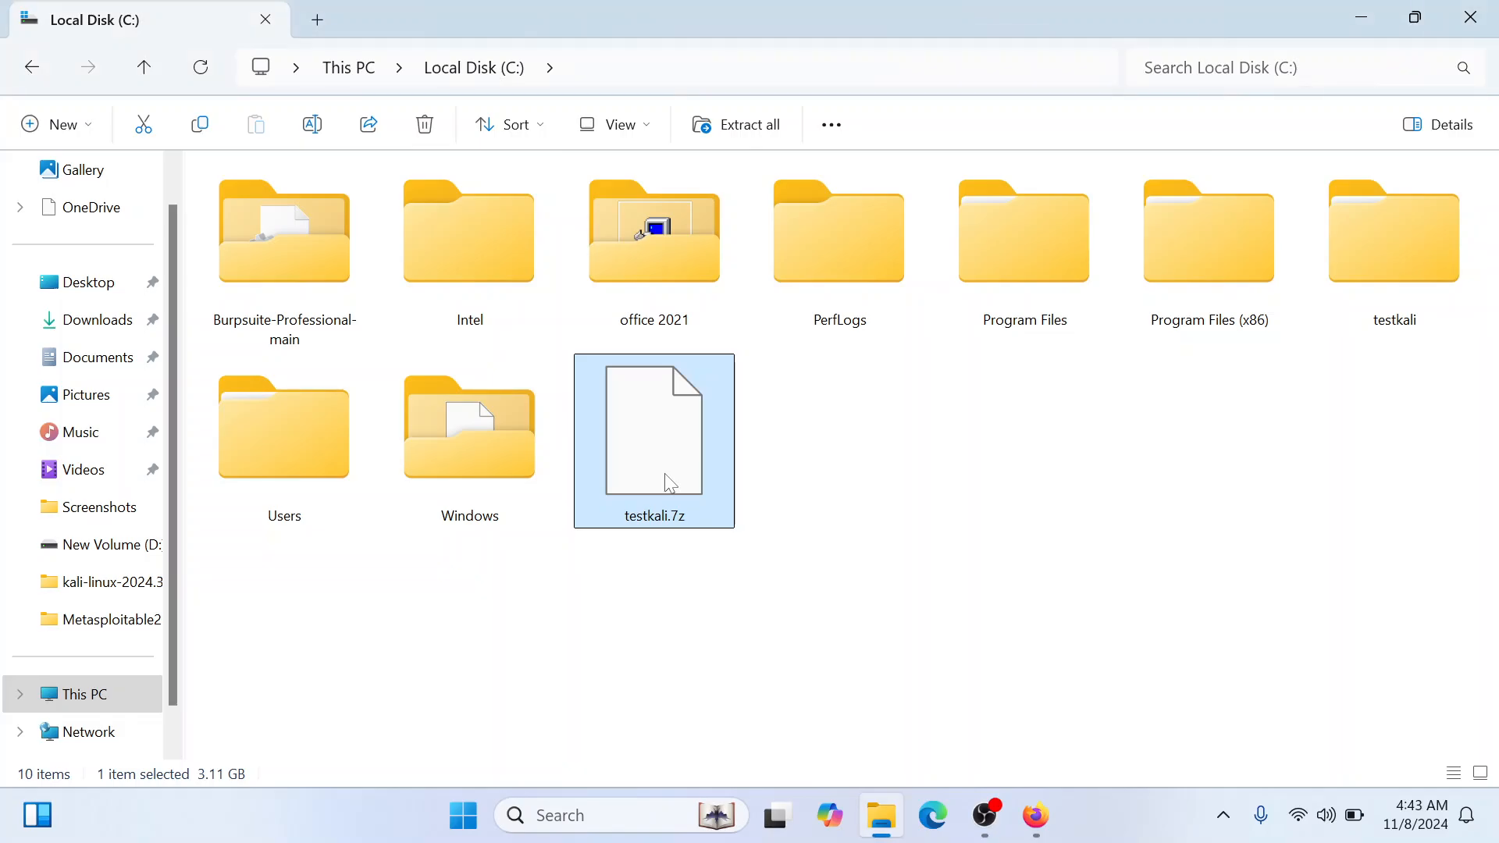
right_click(664, 473)
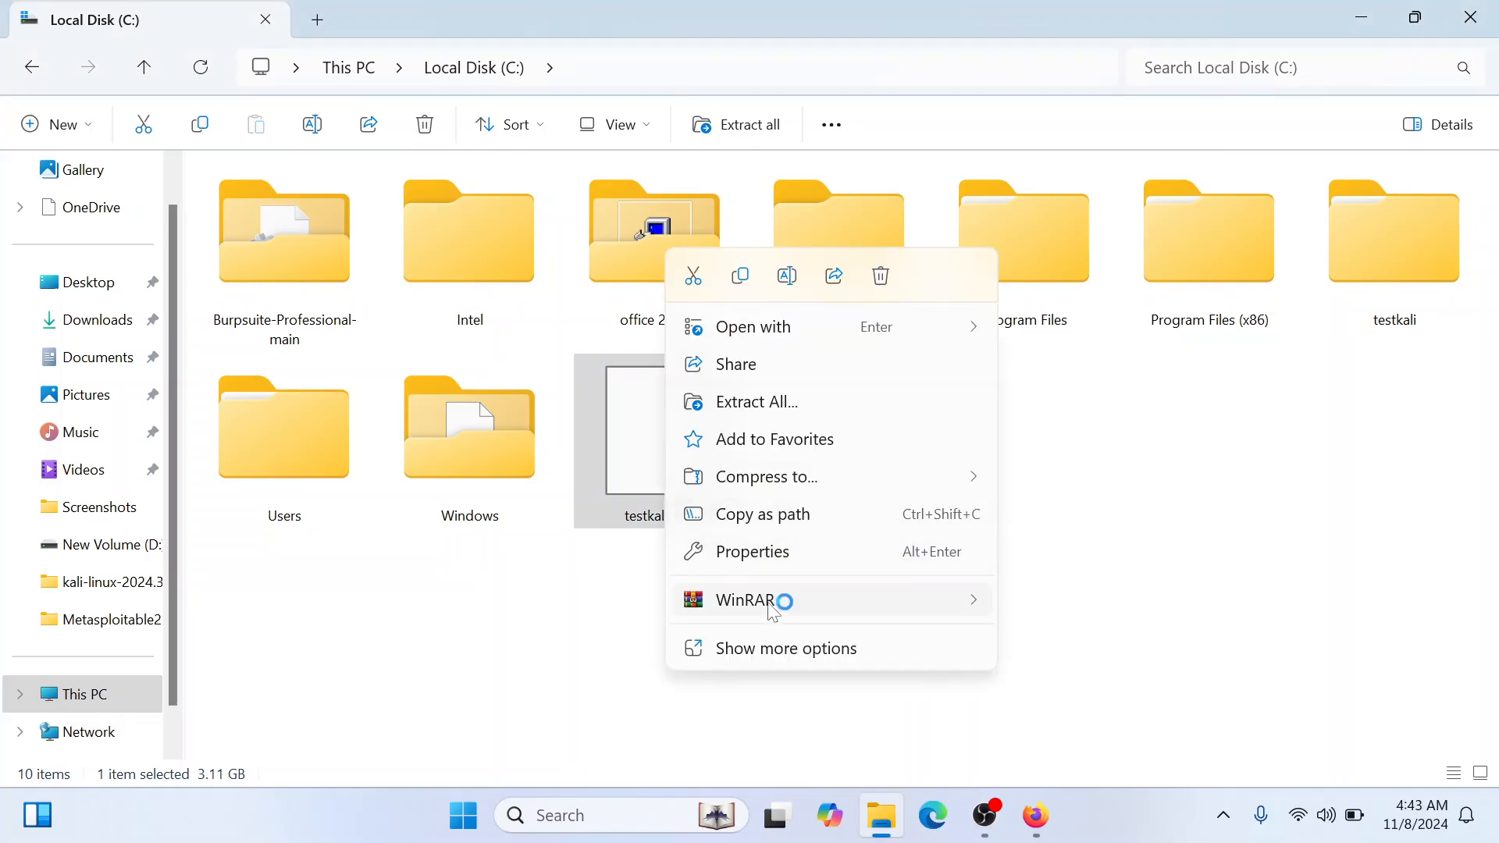
mouse_move(878, 589)
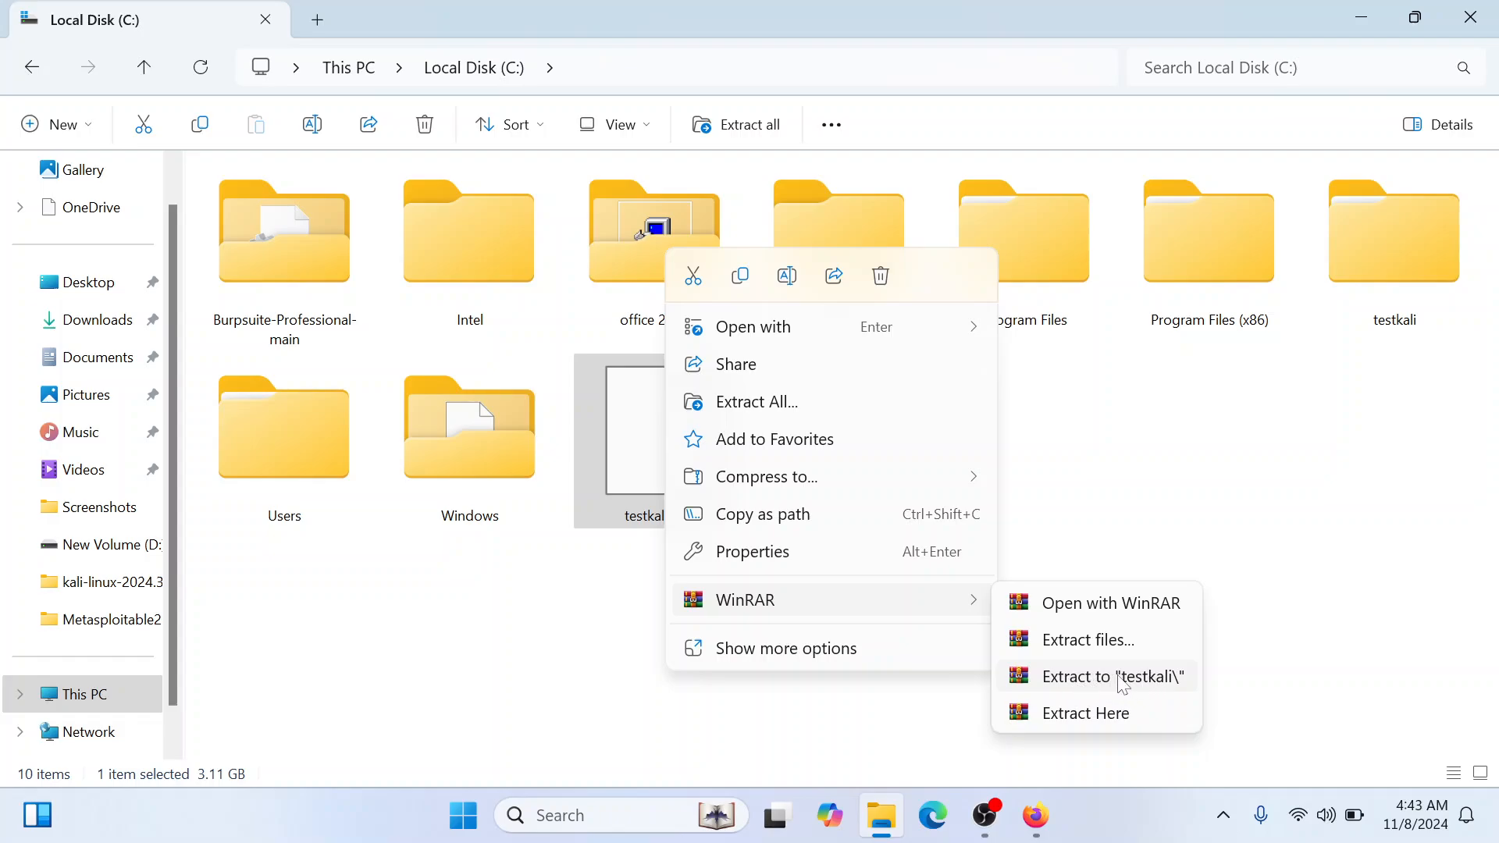
left_click(1167, 686)
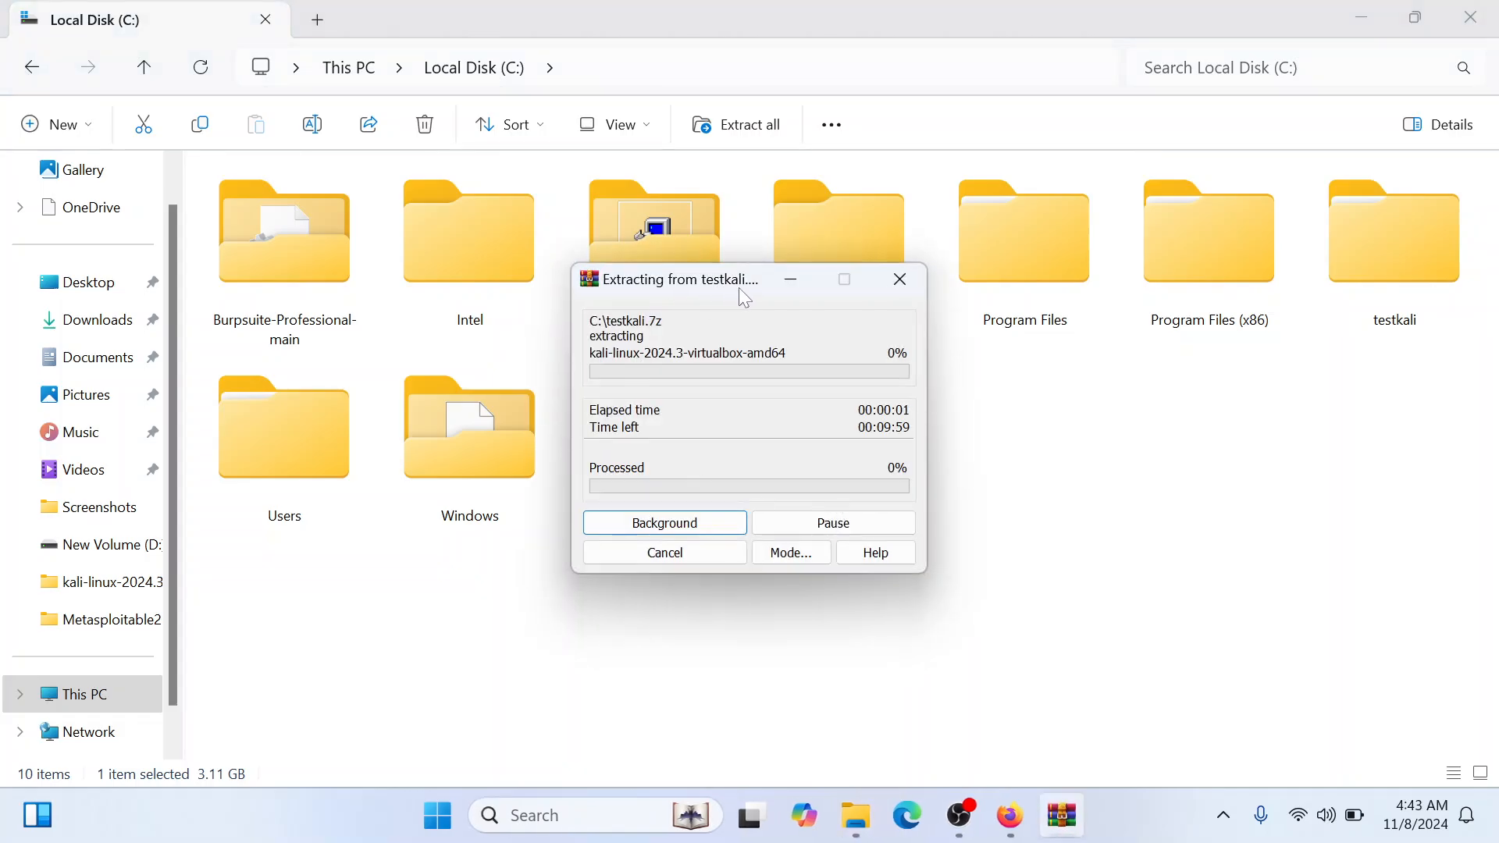
left_click_drag(744, 297, 796, 294)
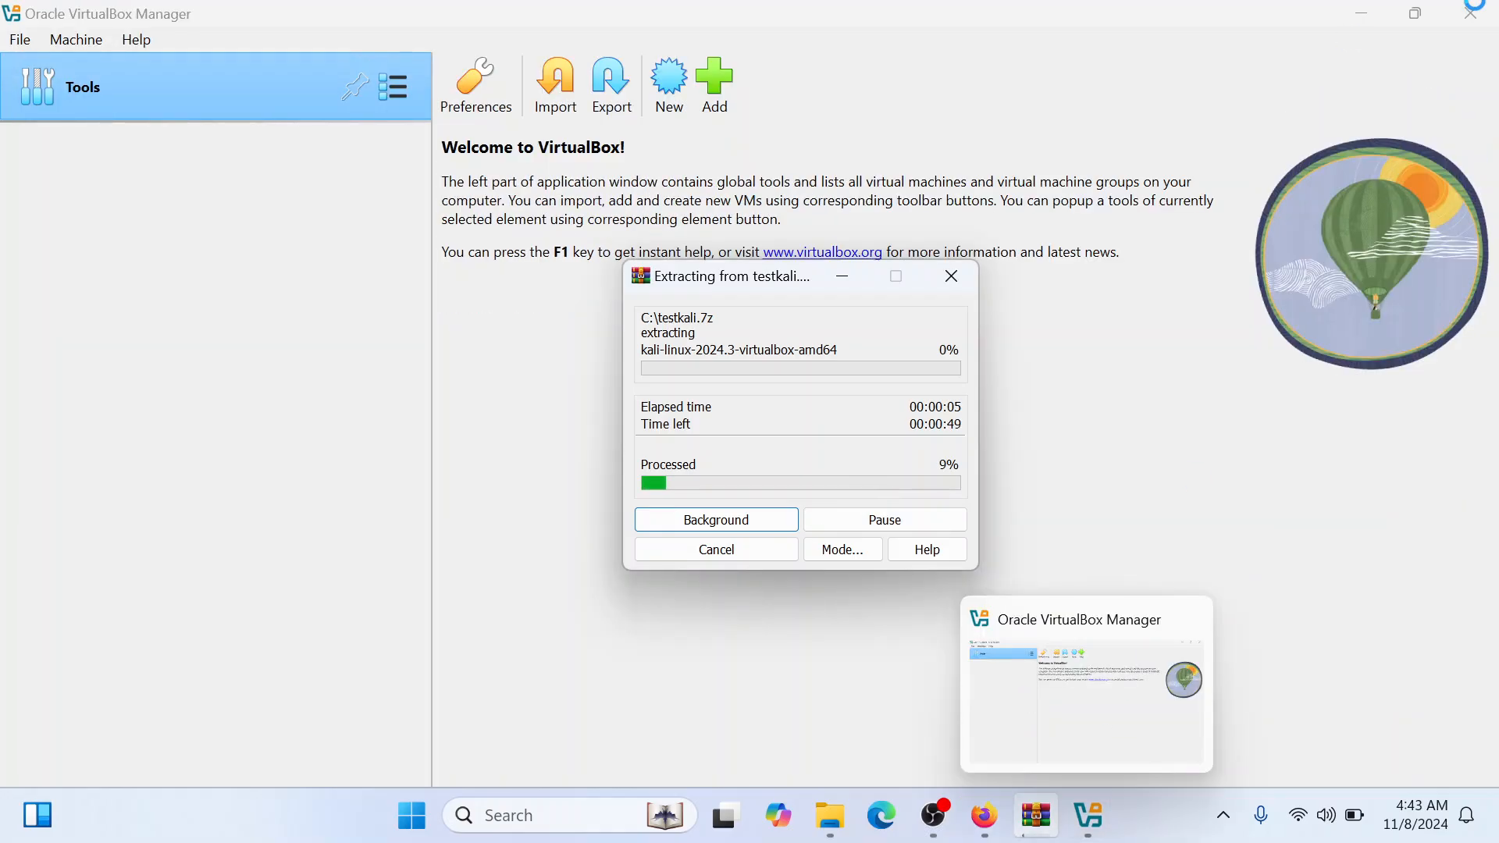
left_click(842, 277)
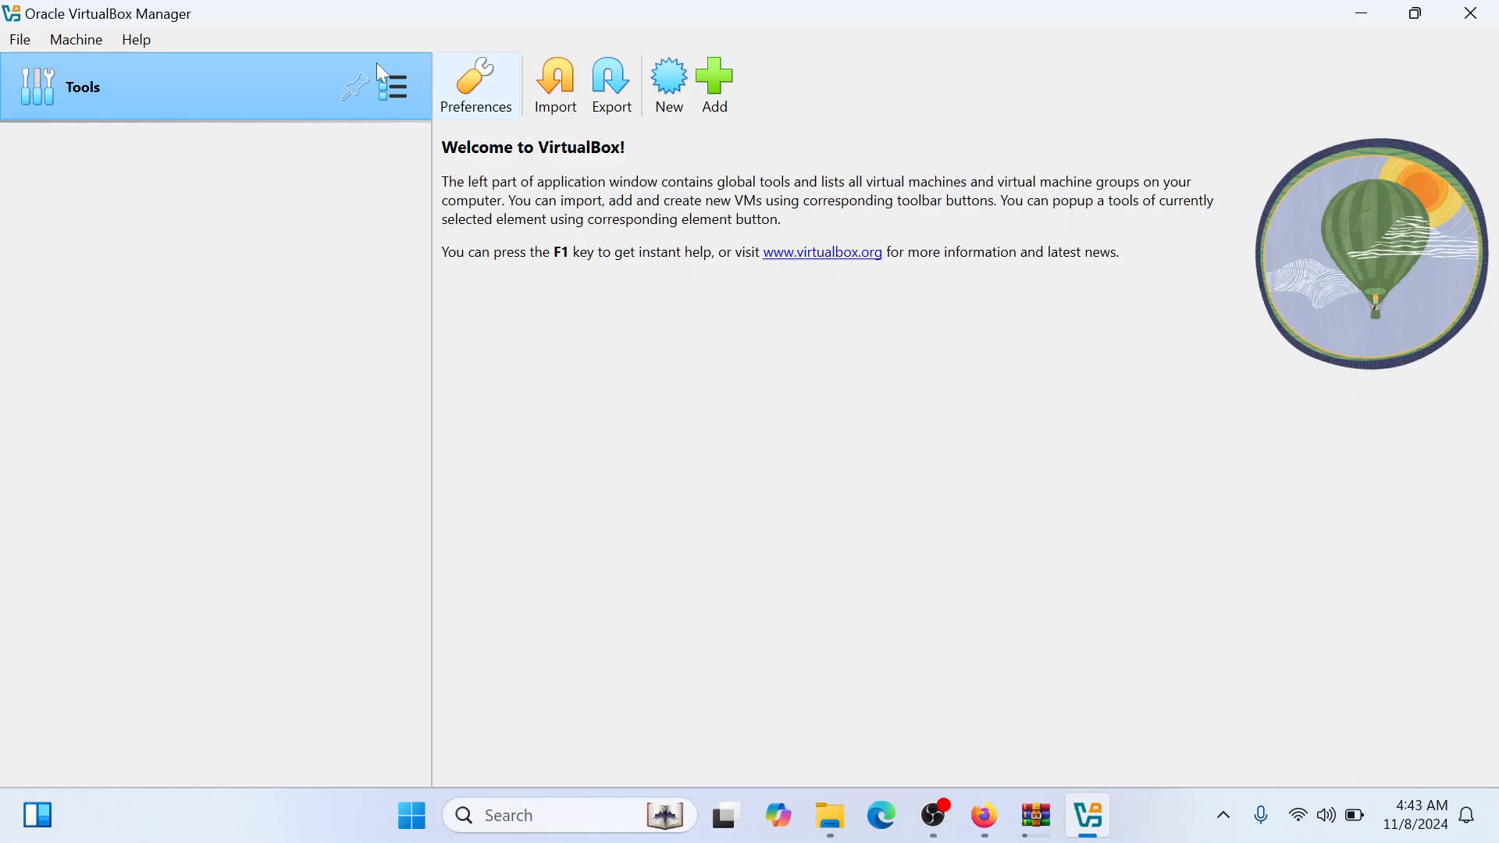
left_click(20, 41)
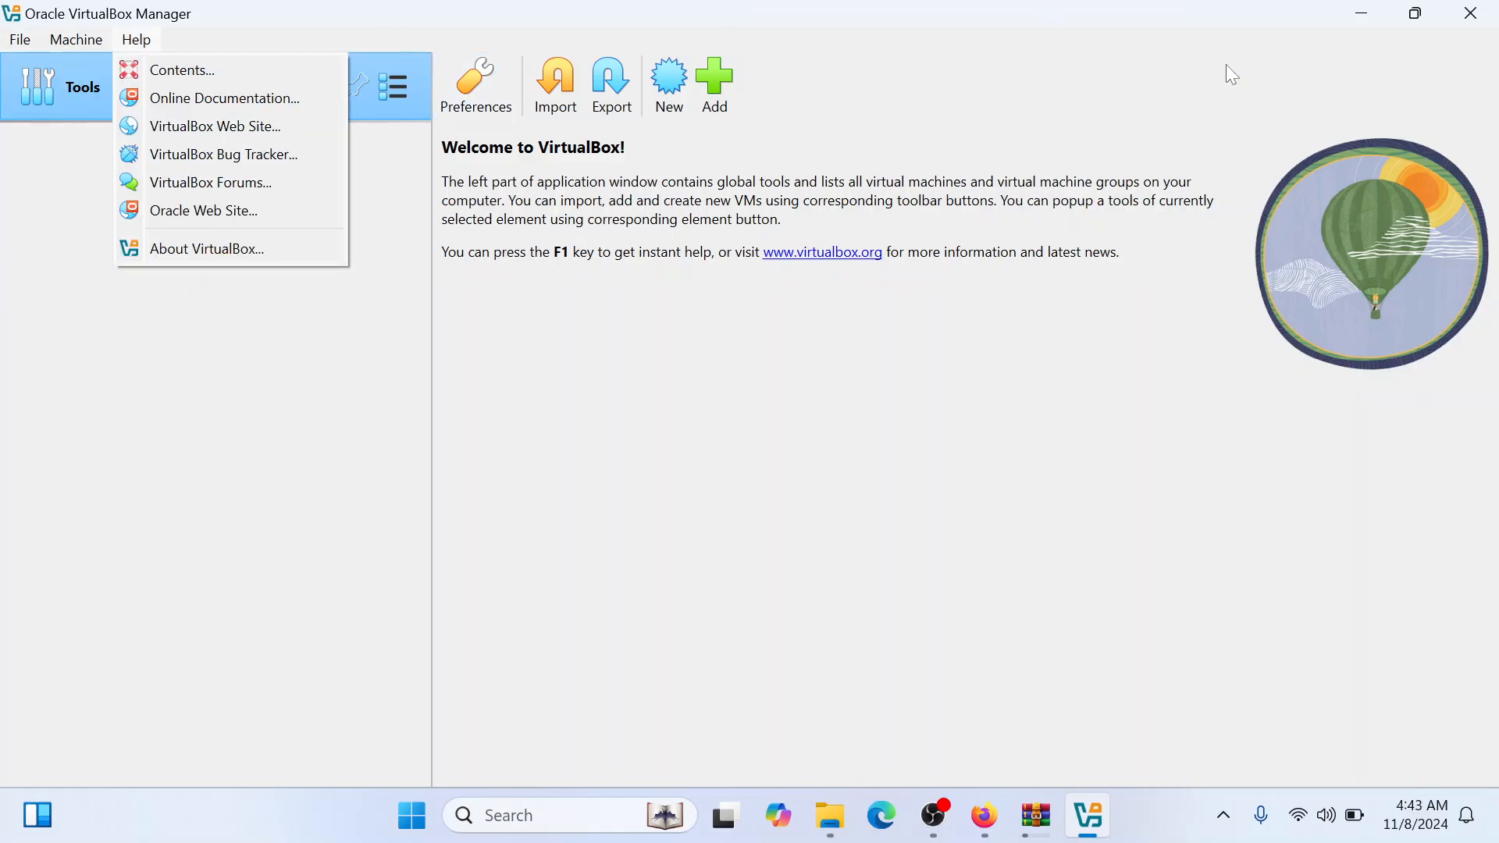
mouse_move(20, 40)
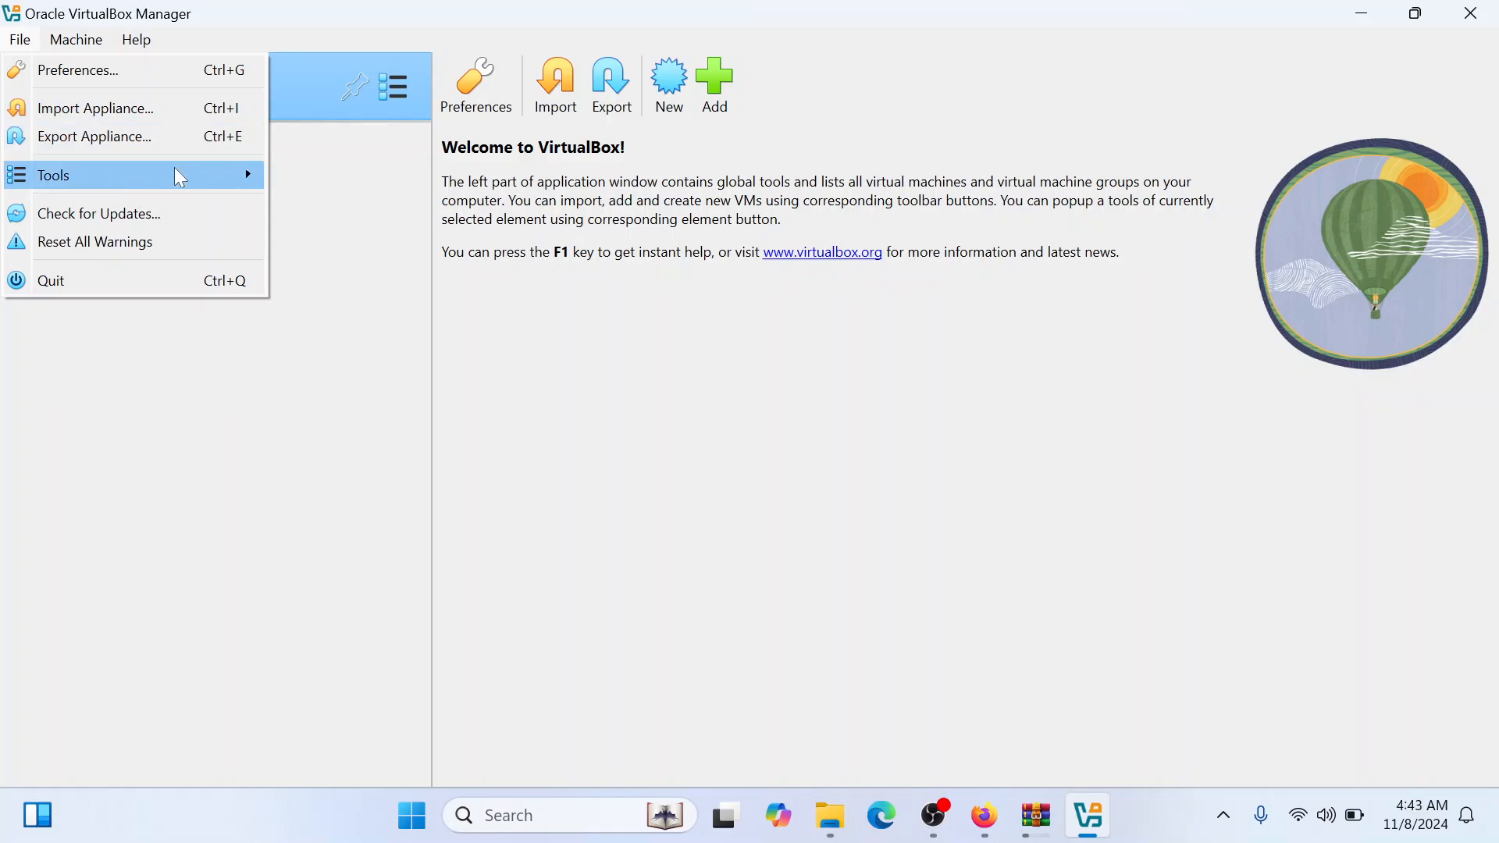
mouse_move(176, 173)
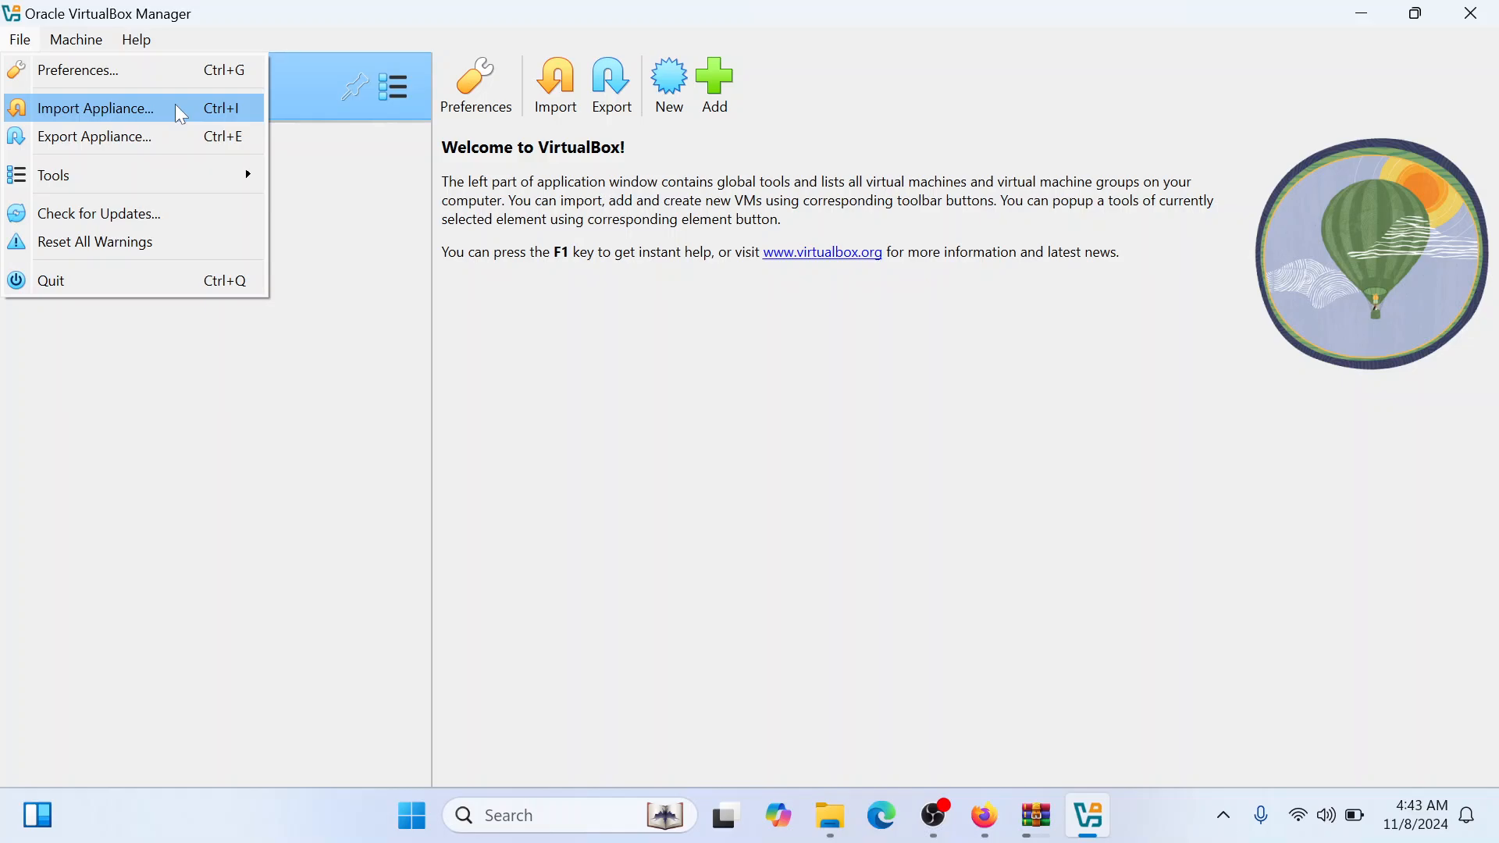
mouse_move(137, 40)
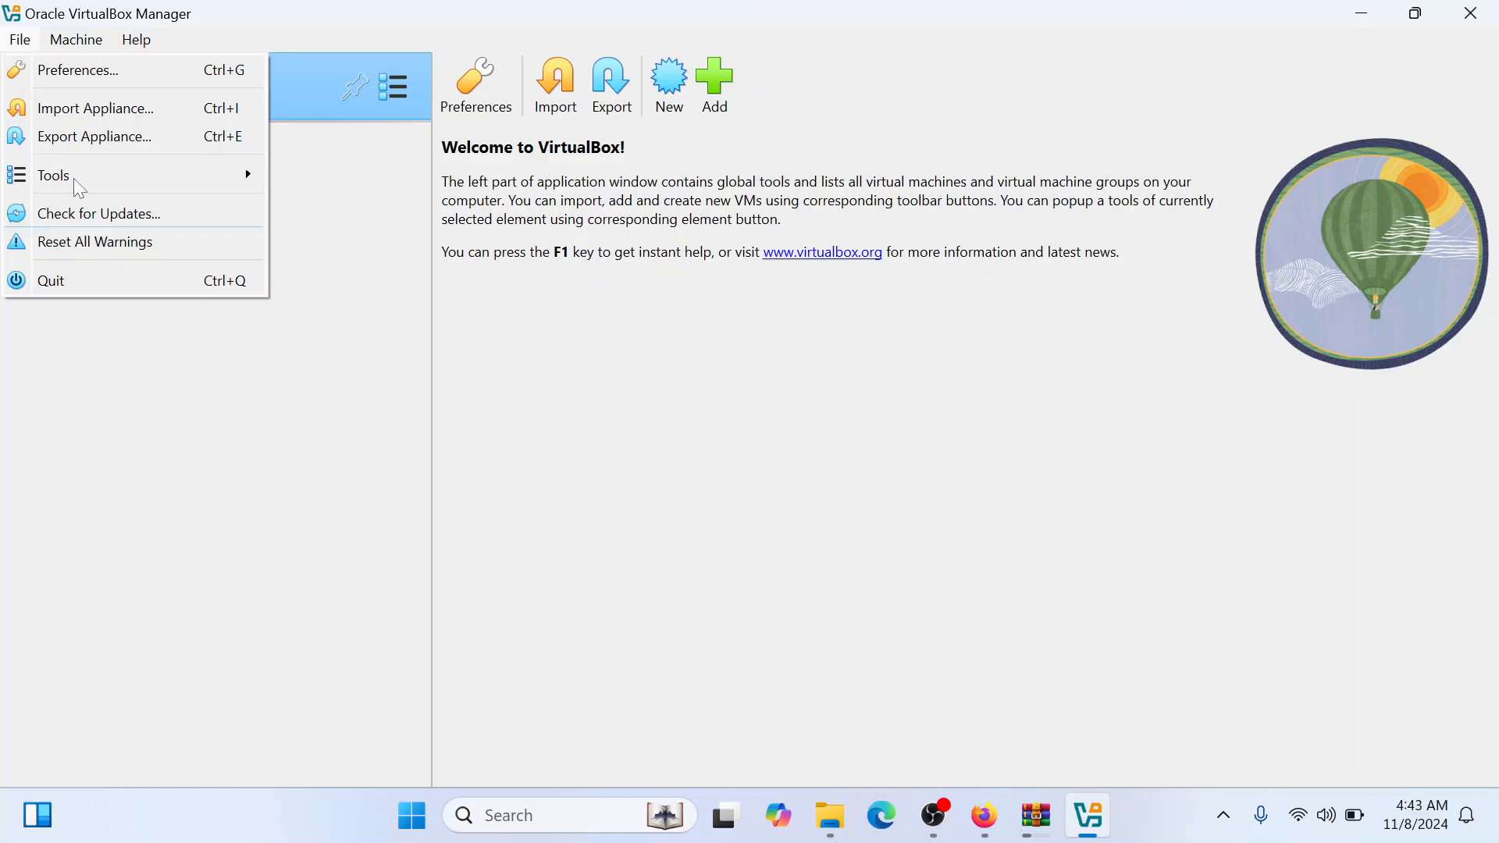
mouse_move(70, 53)
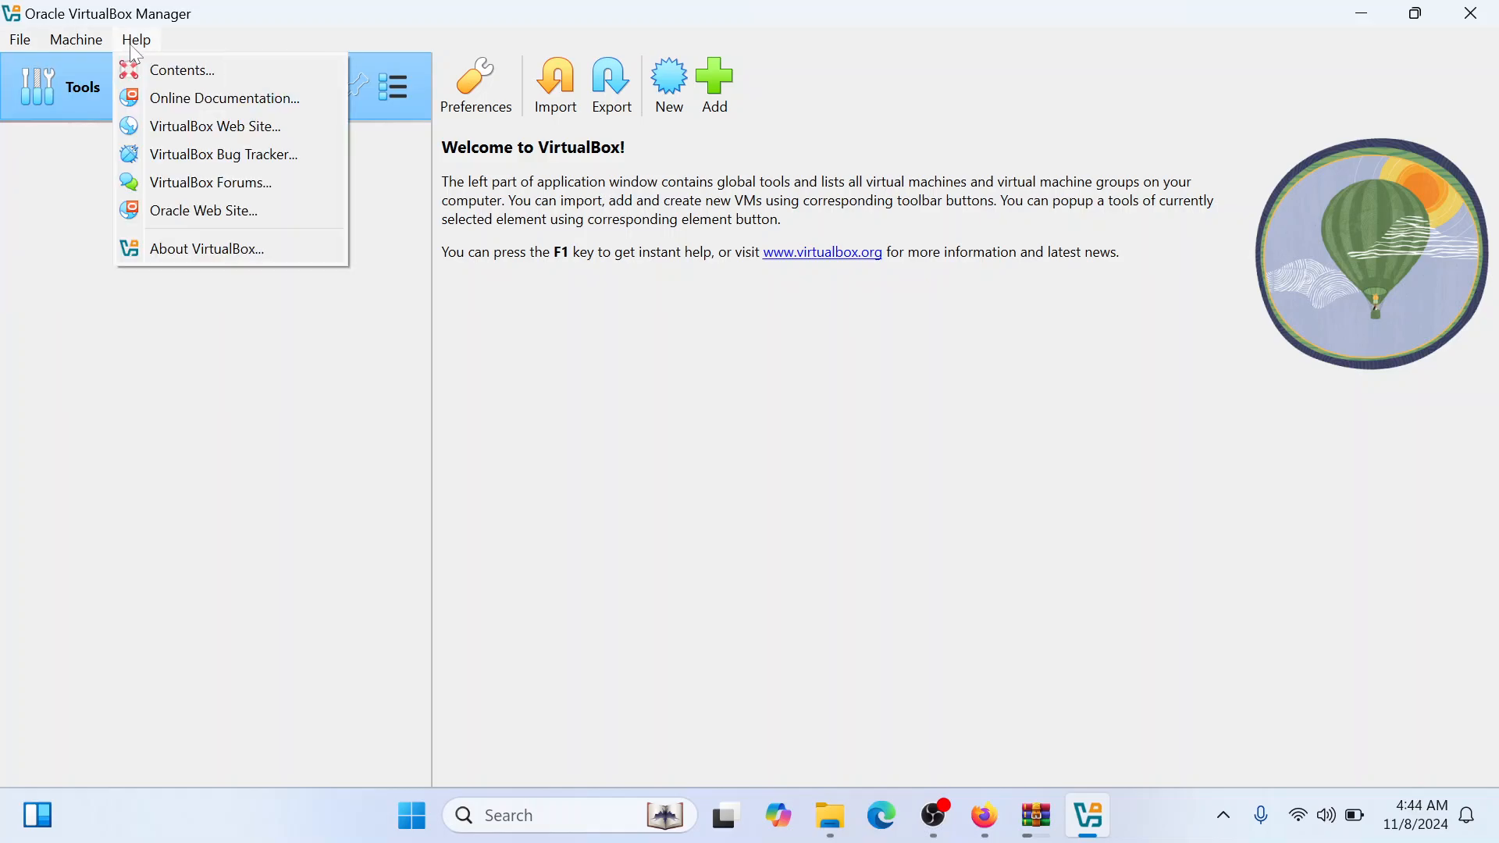
left_click(114, 45)
left_click(121, 46)
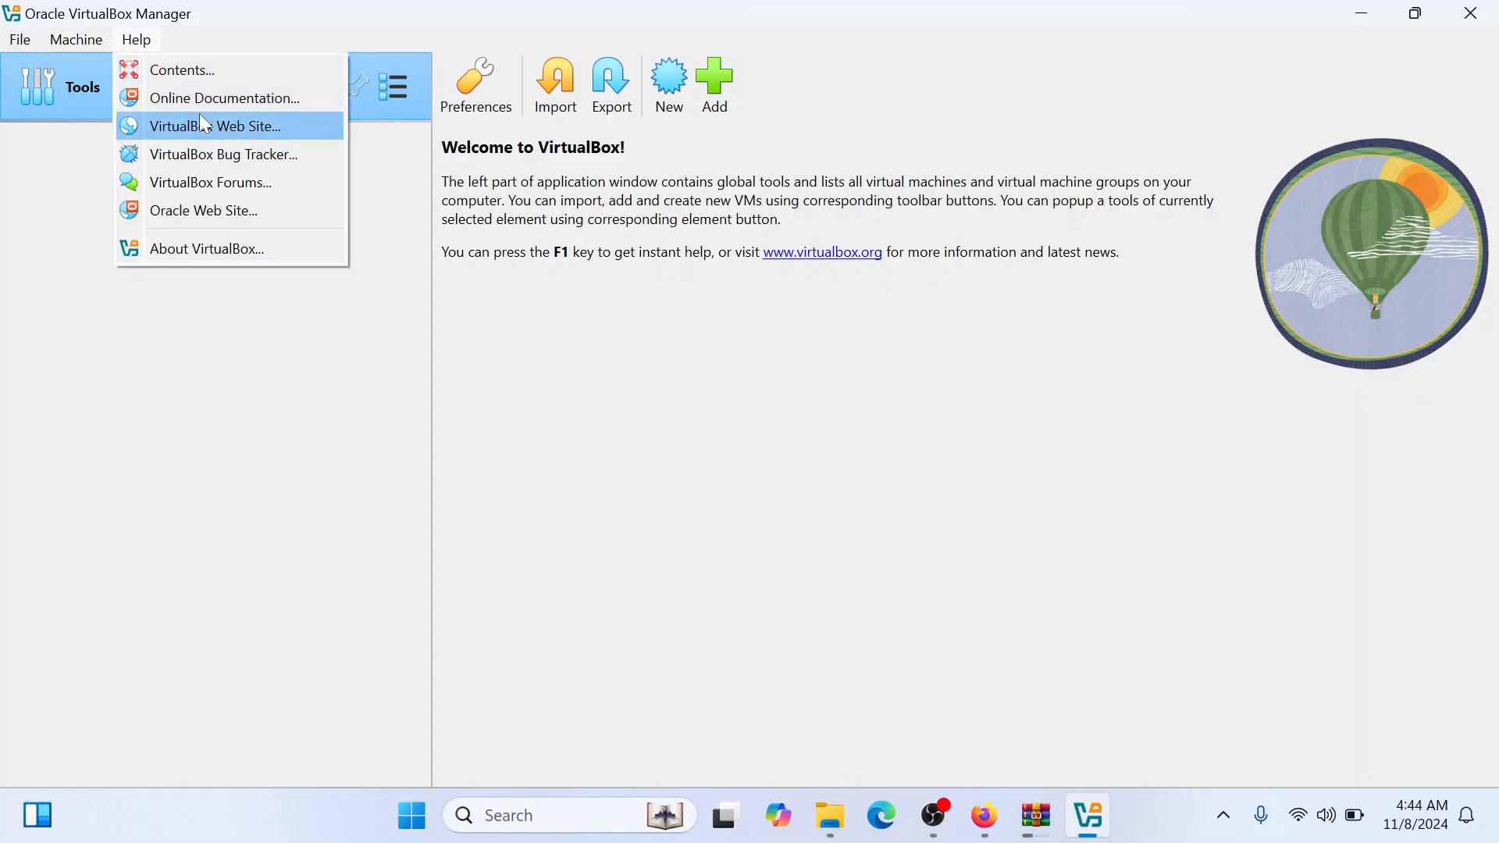
left_click(249, 287)
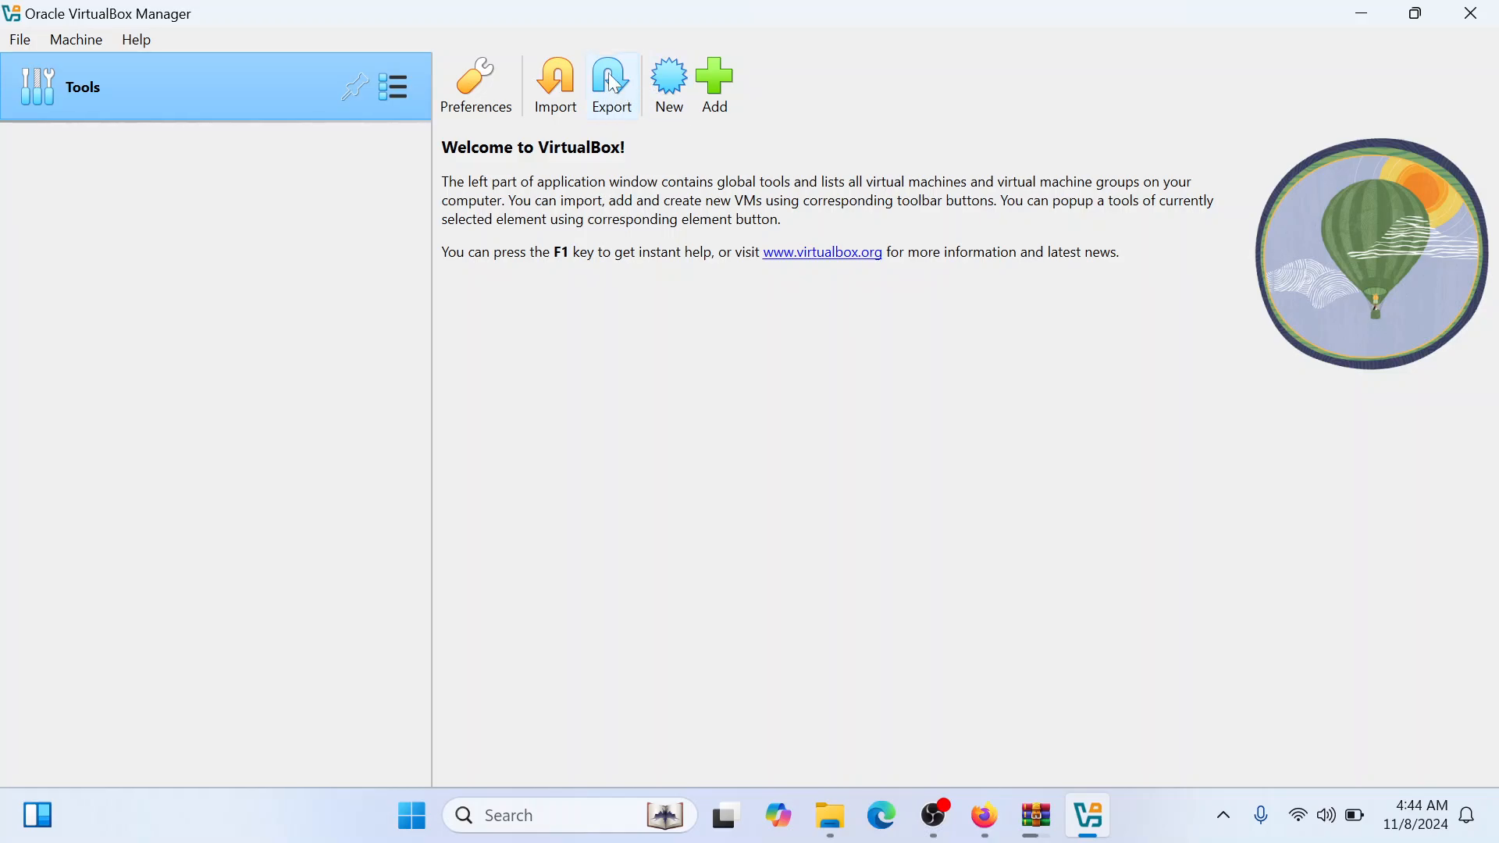
left_click(674, 96)
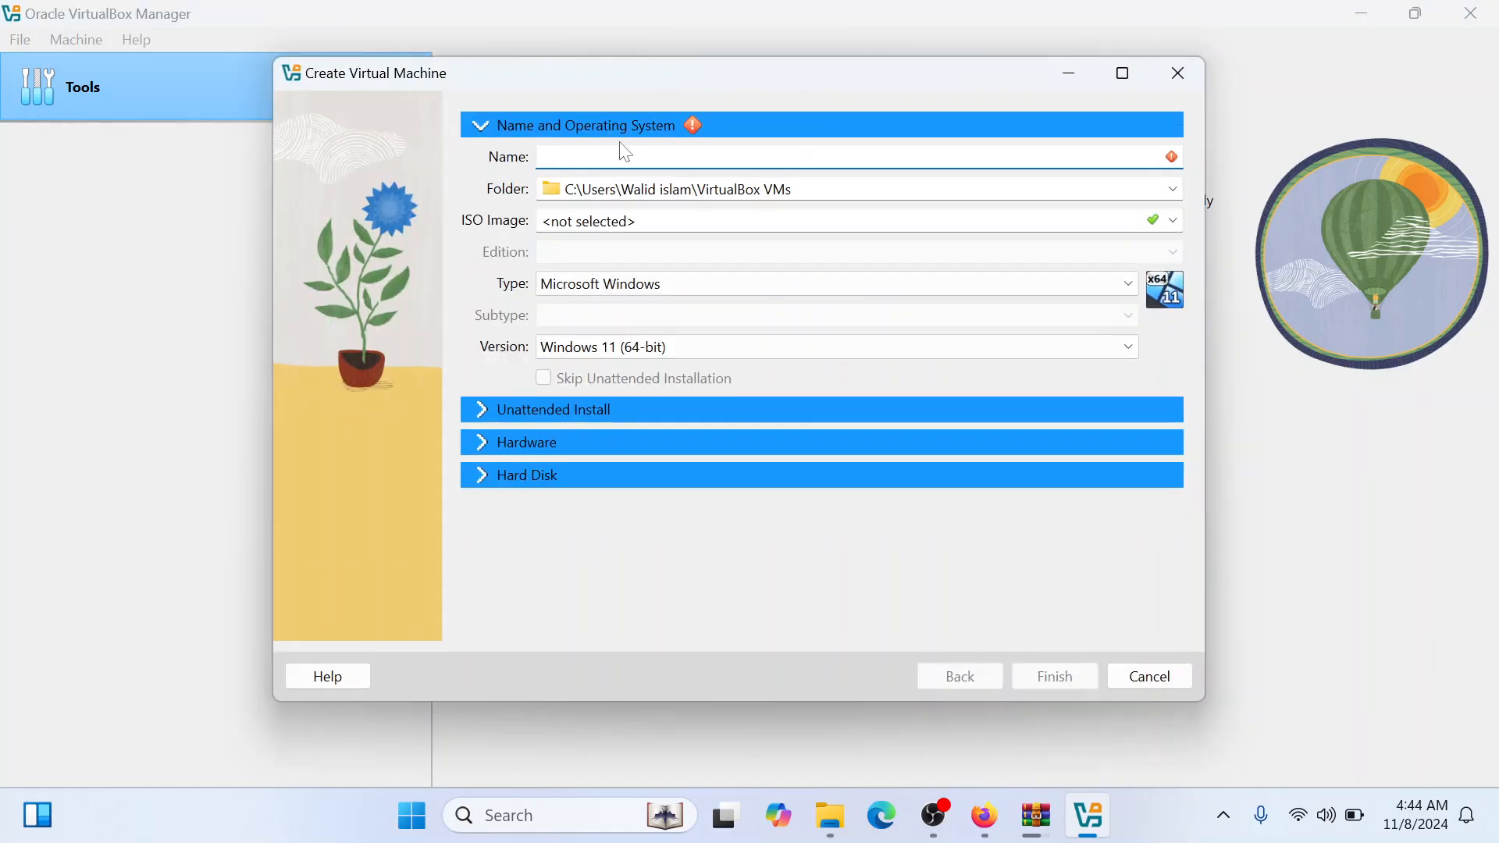
type("kali li")
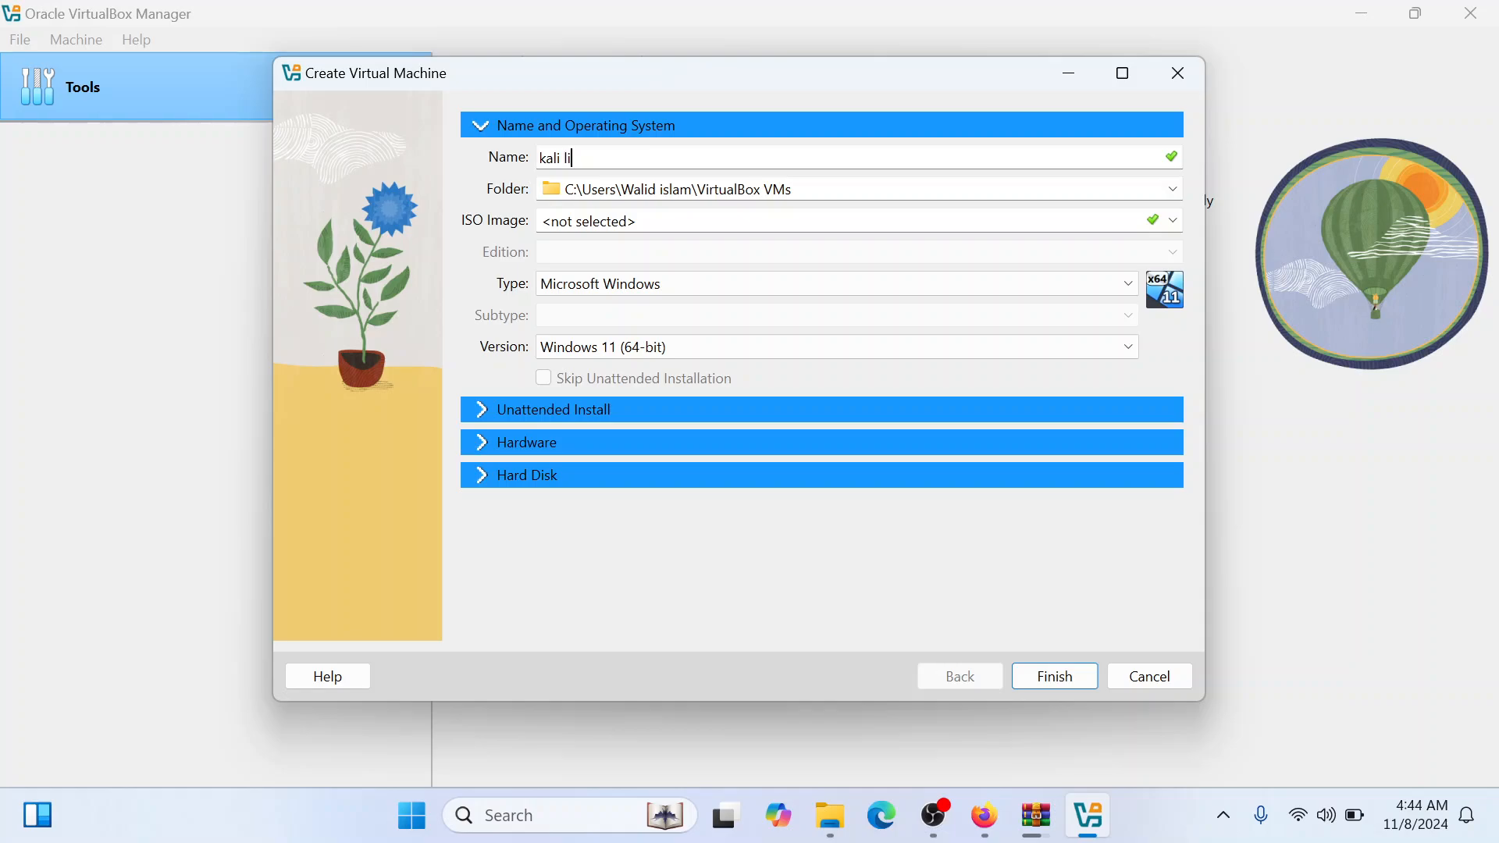
type("nux")
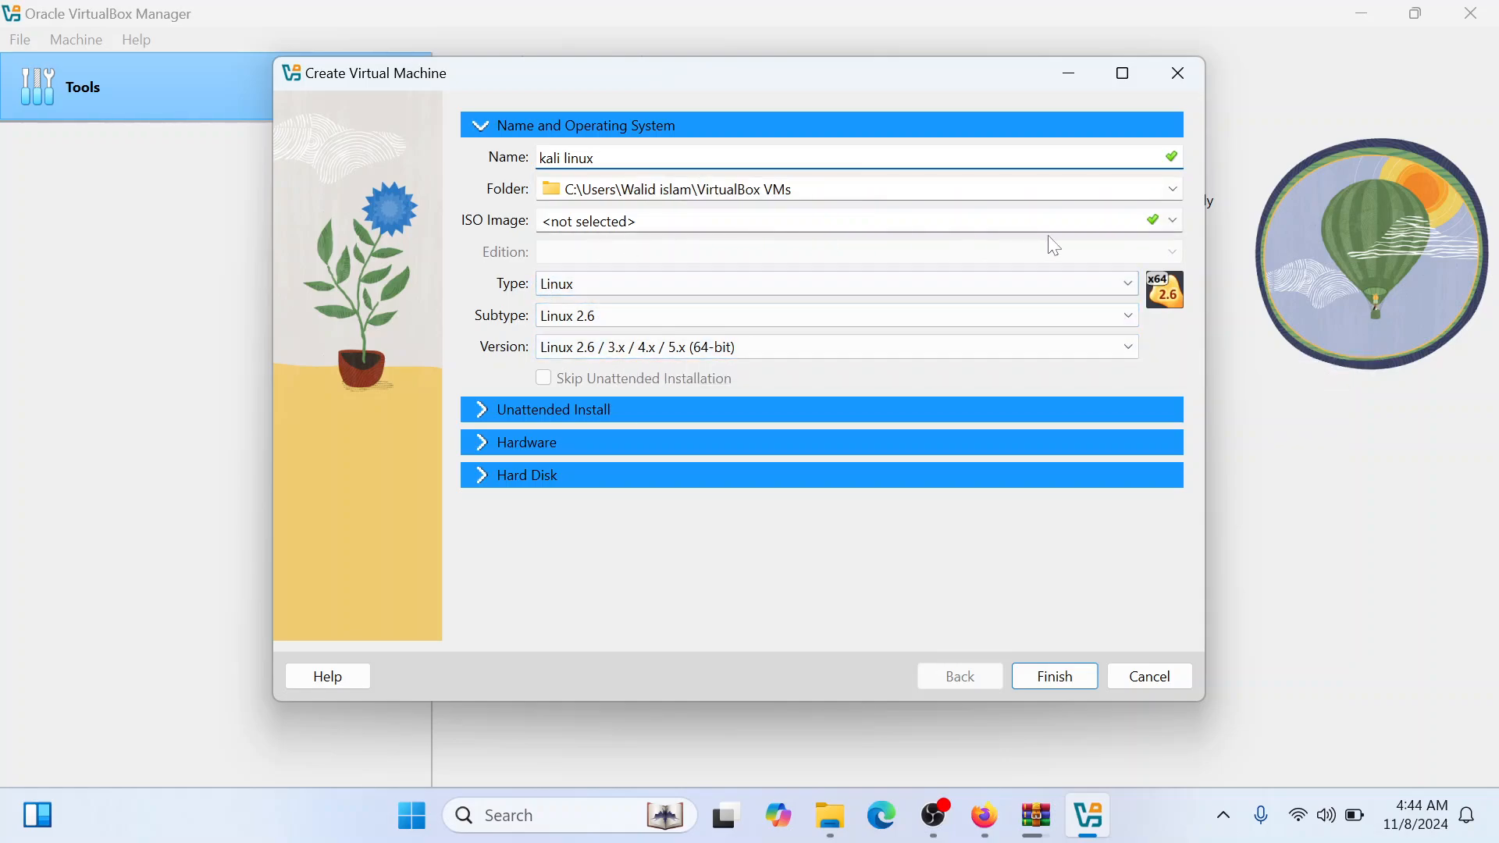
left_click(1173, 221)
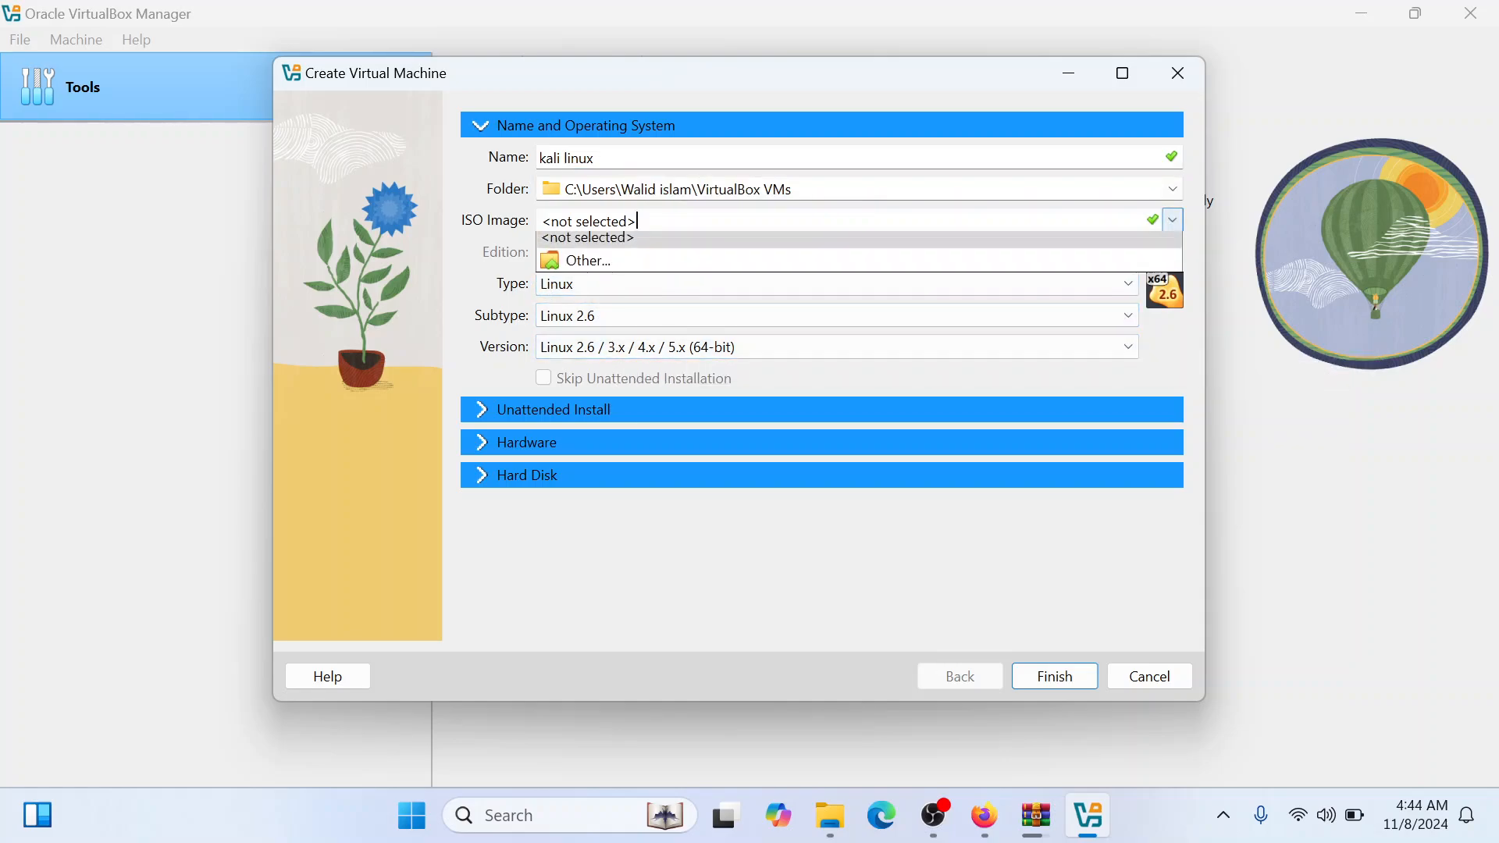
left_click(643, 264)
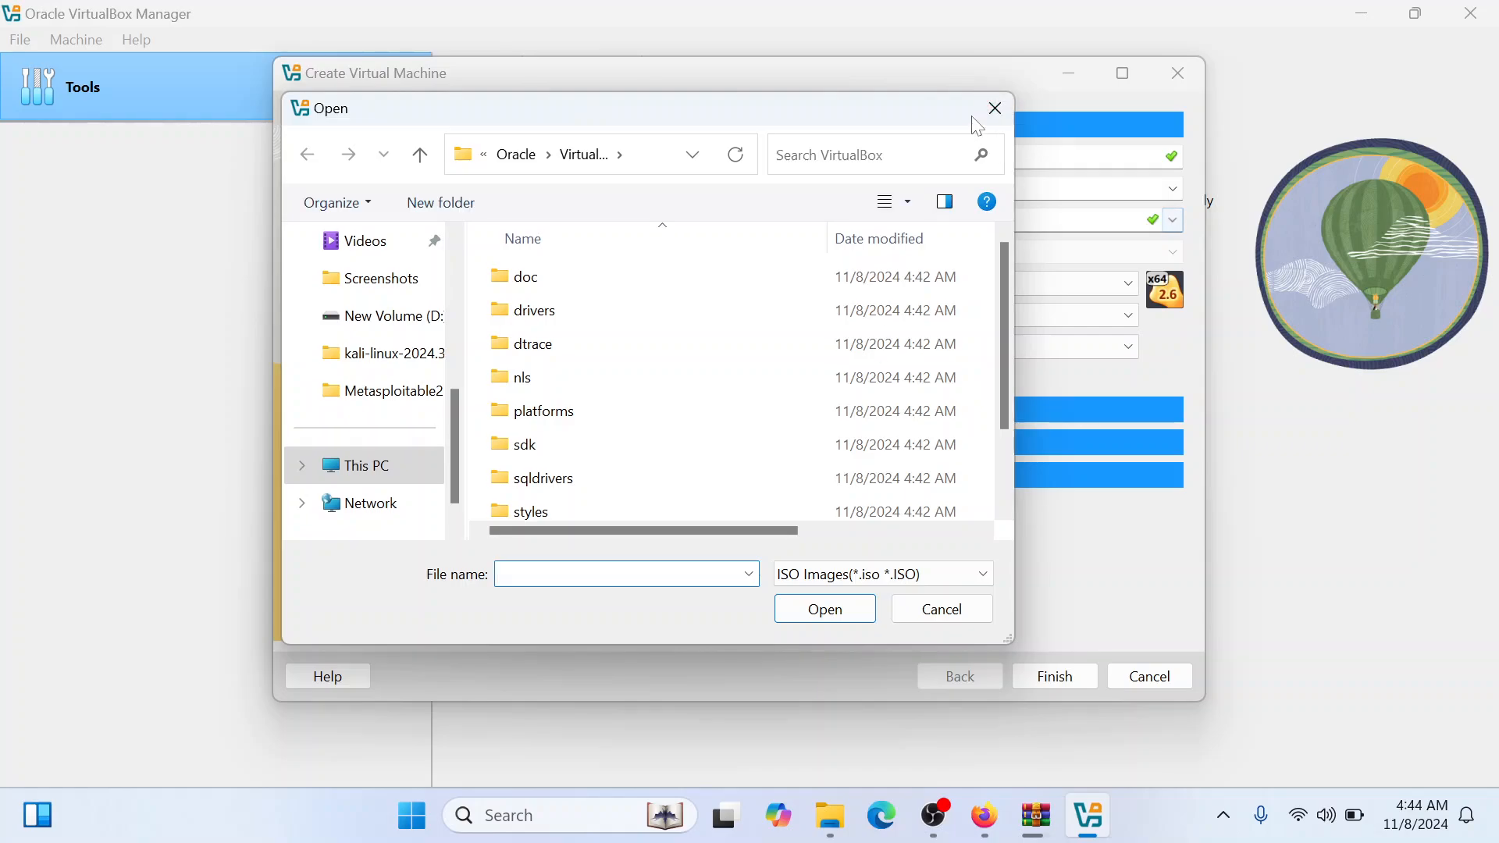
left_click(995, 109)
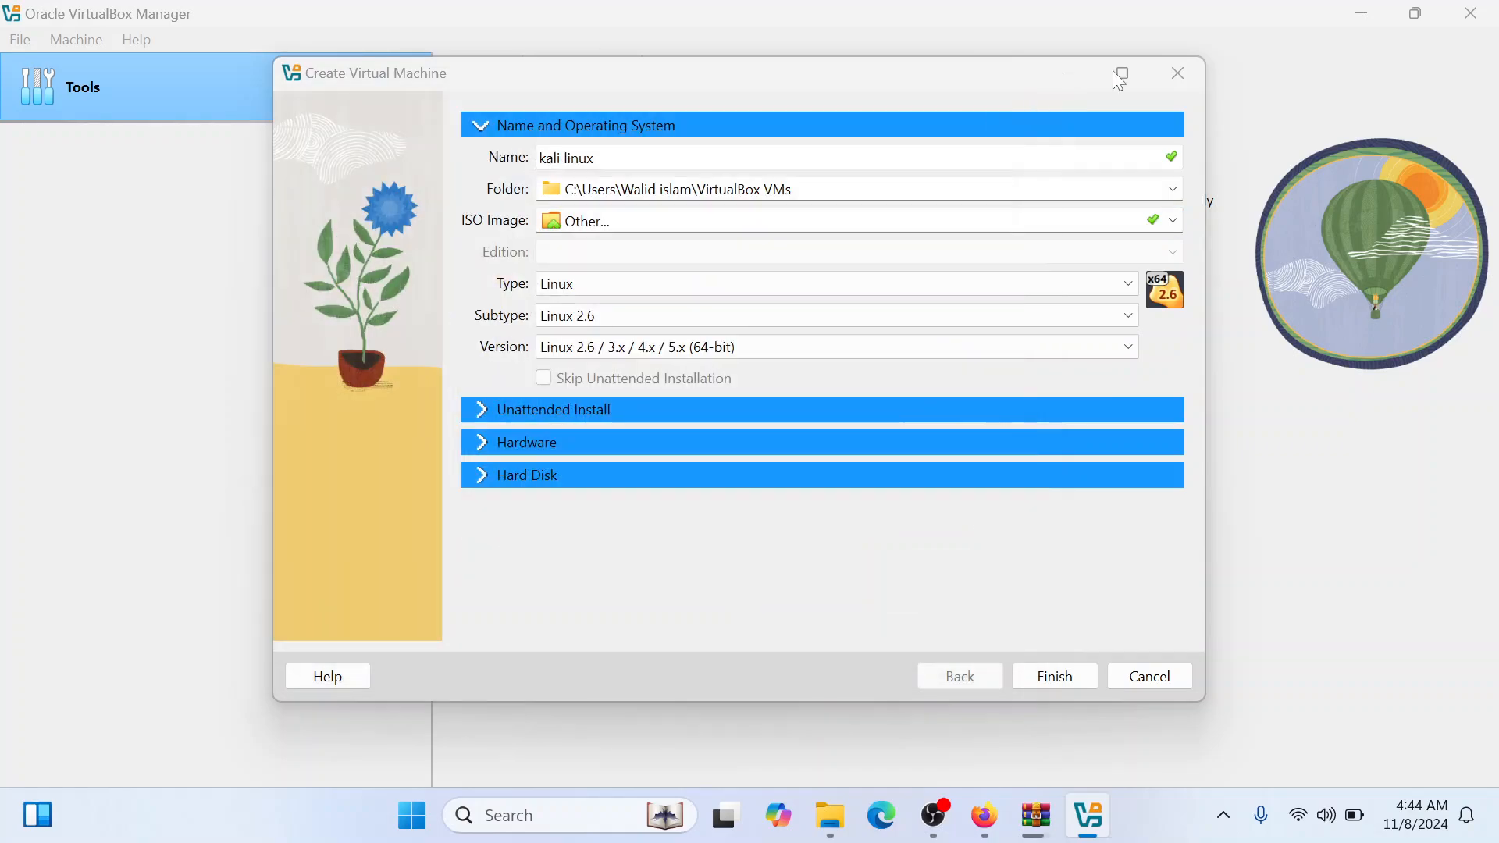
left_click(1181, 70)
Check the progress of the testkali.7z extraction in WinRAR
left_click(1037, 818)
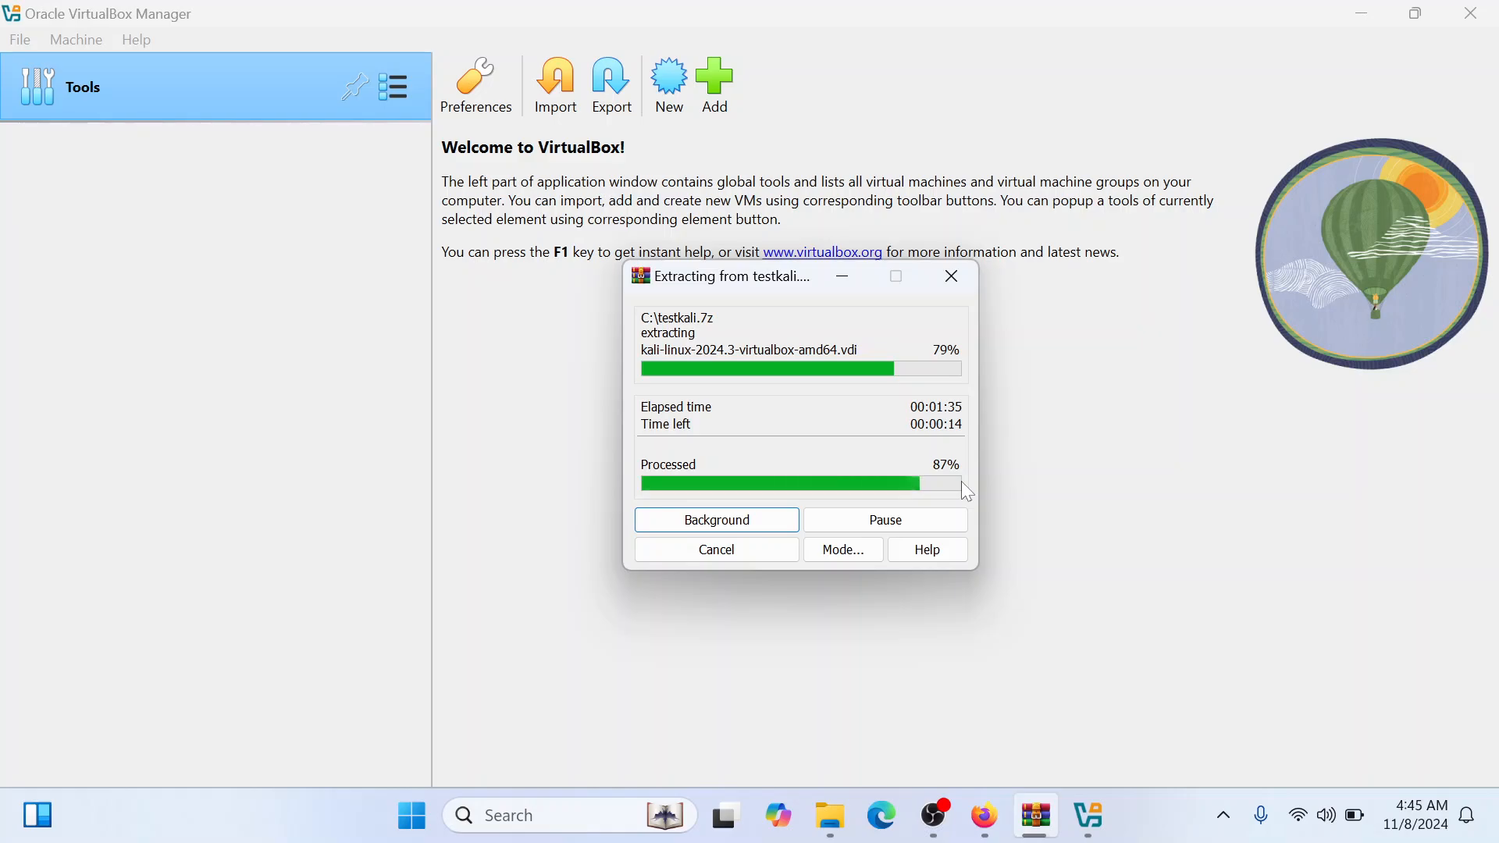
left_click(945, 819)
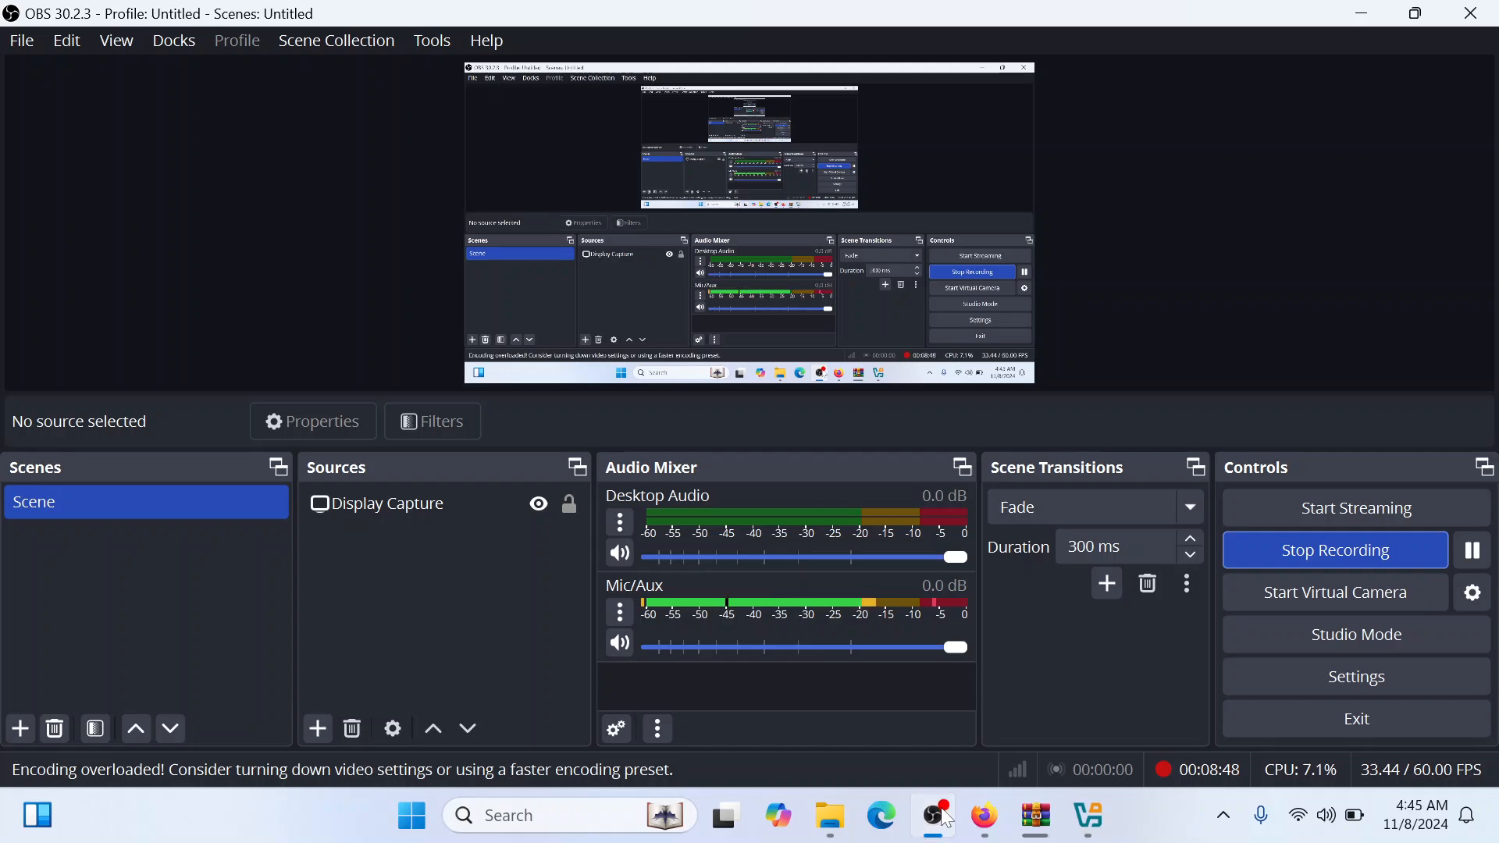
left_click(945, 818)
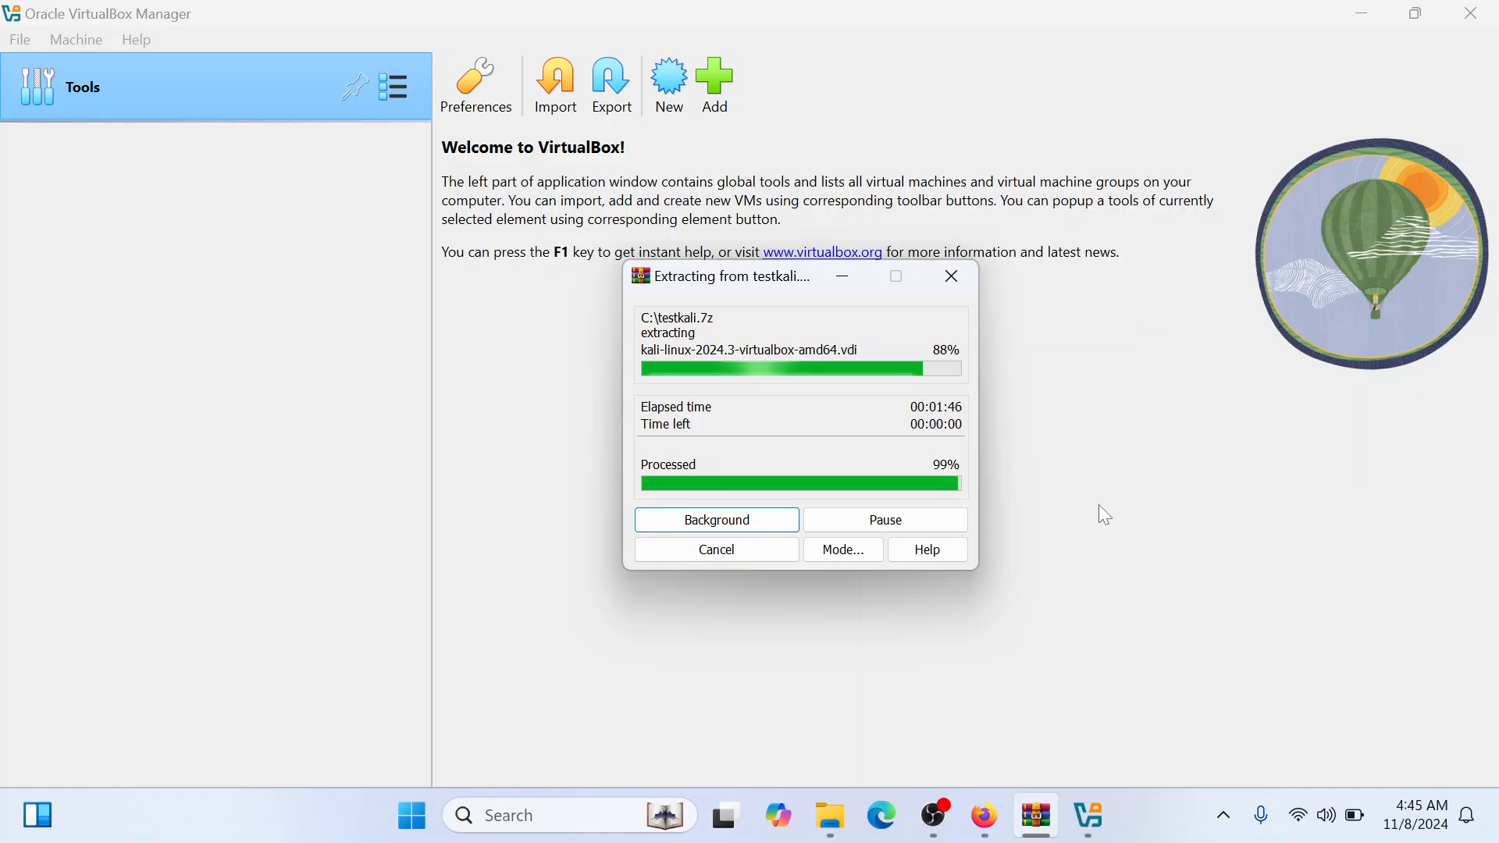
Switch to File Explorer and open the kali-linux-2024.3-virtualbox-amd64 folder inside testkali on Local Disk (C:)
left_click(812, 825)
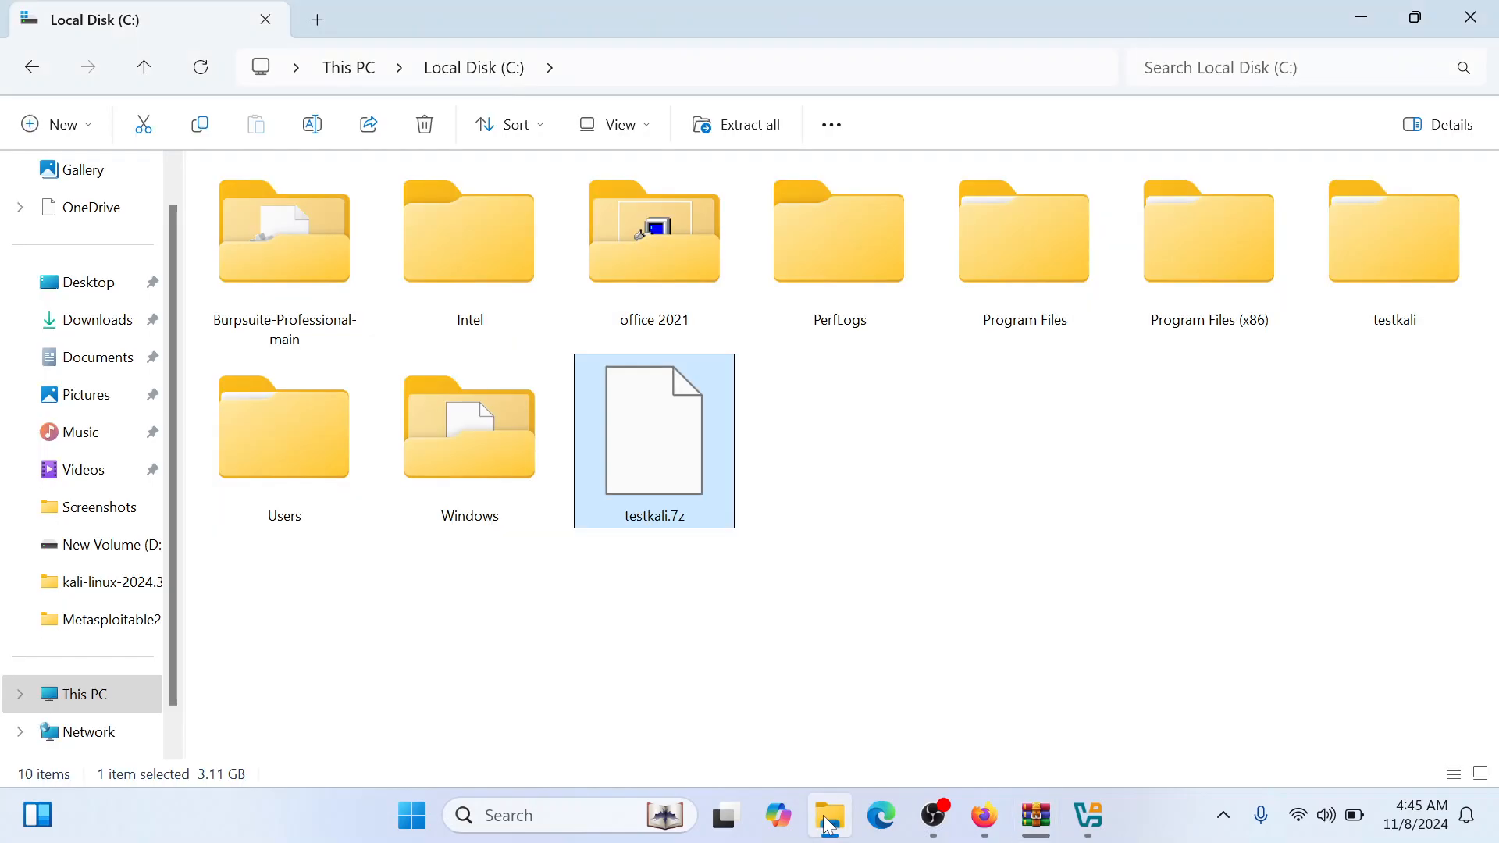
double_click(1390, 315)
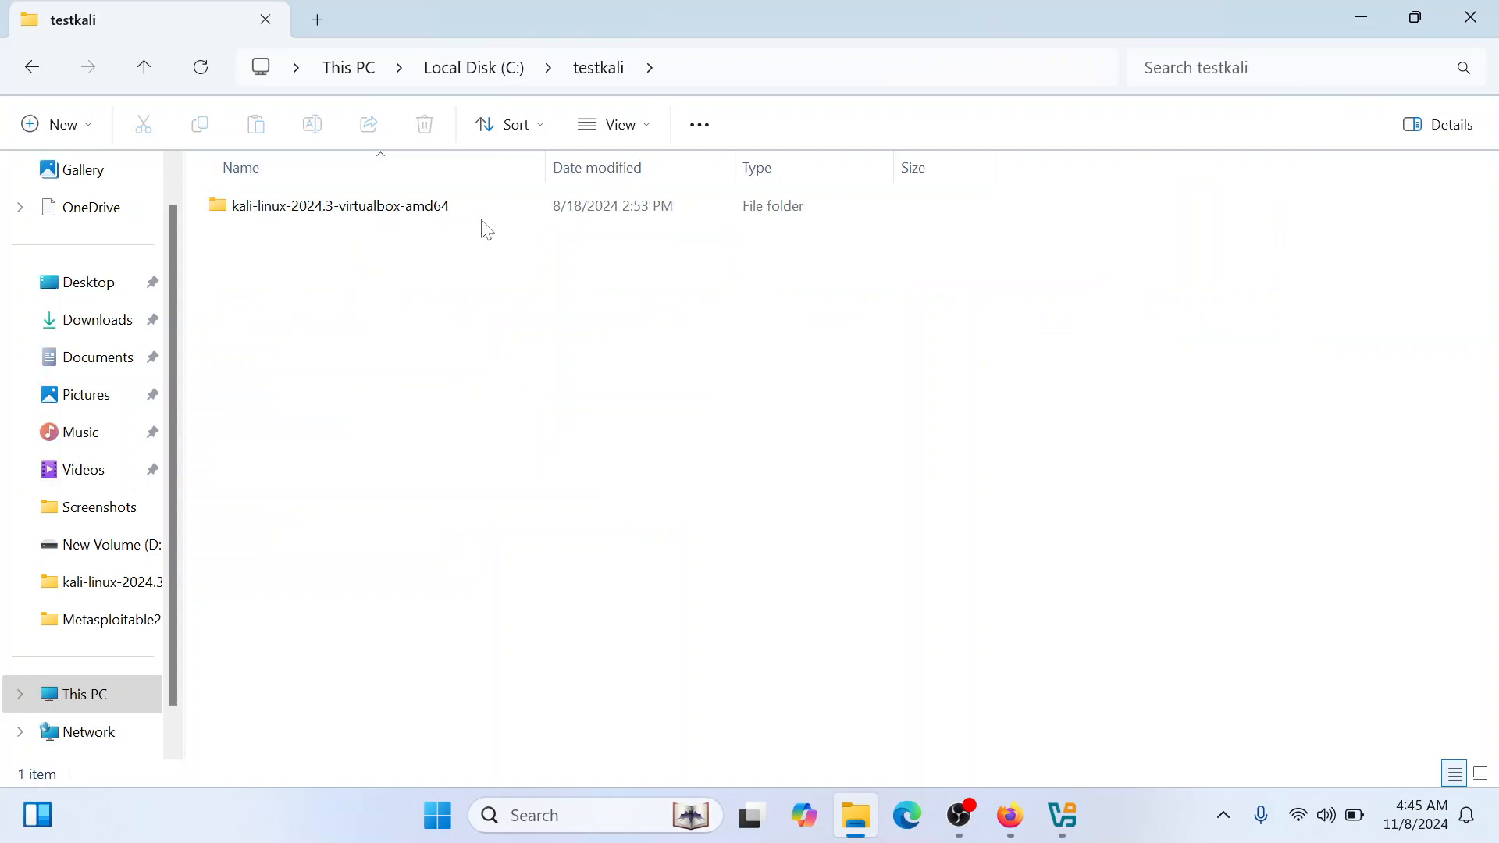
double_click(356, 211)
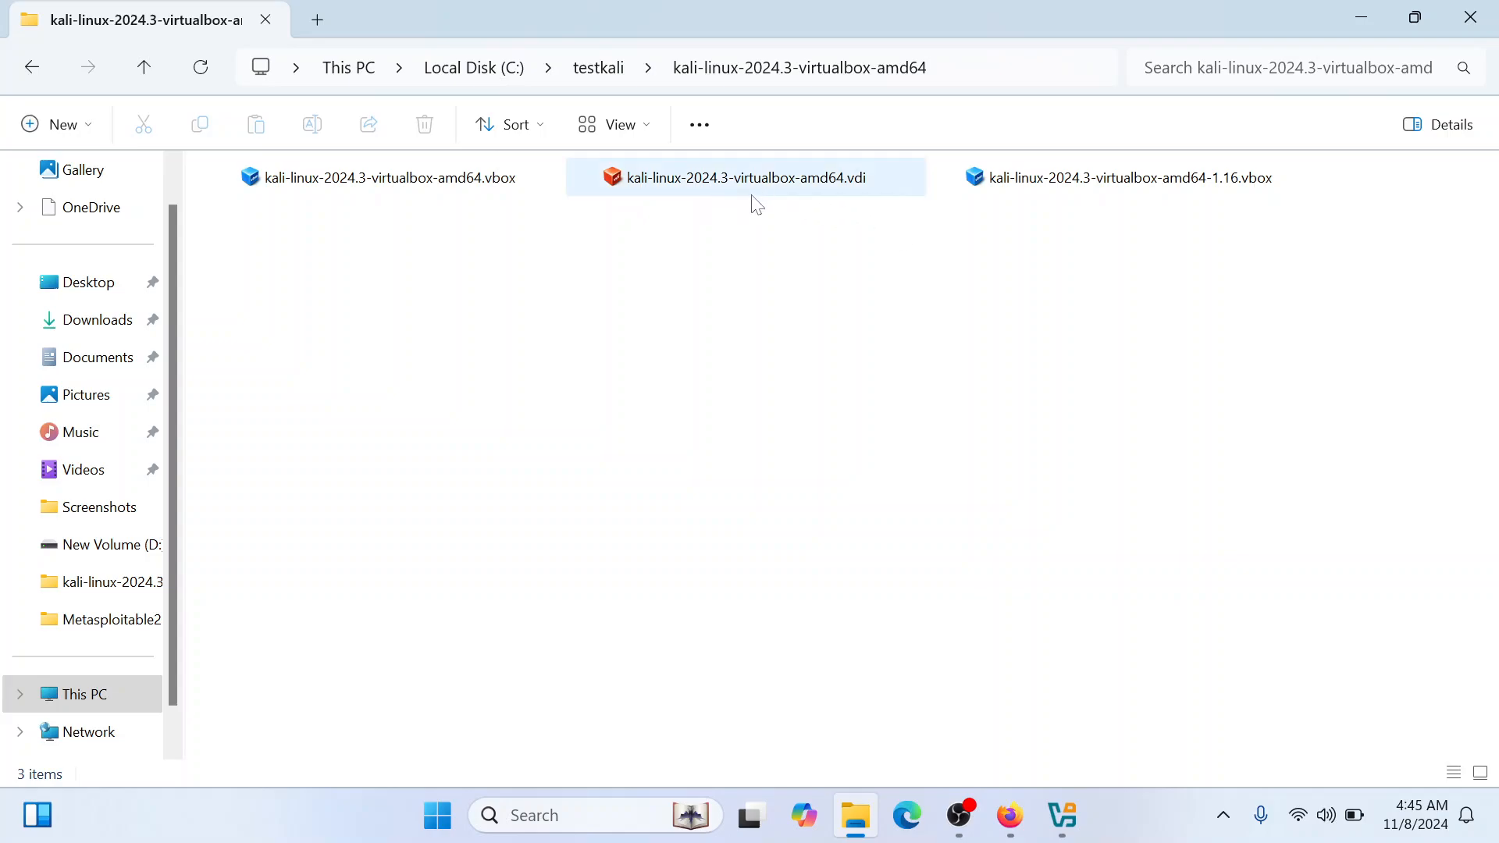
Display the extracted Kali files in List view and turn on the details pane
scroll(1077, 268, "up", 1)
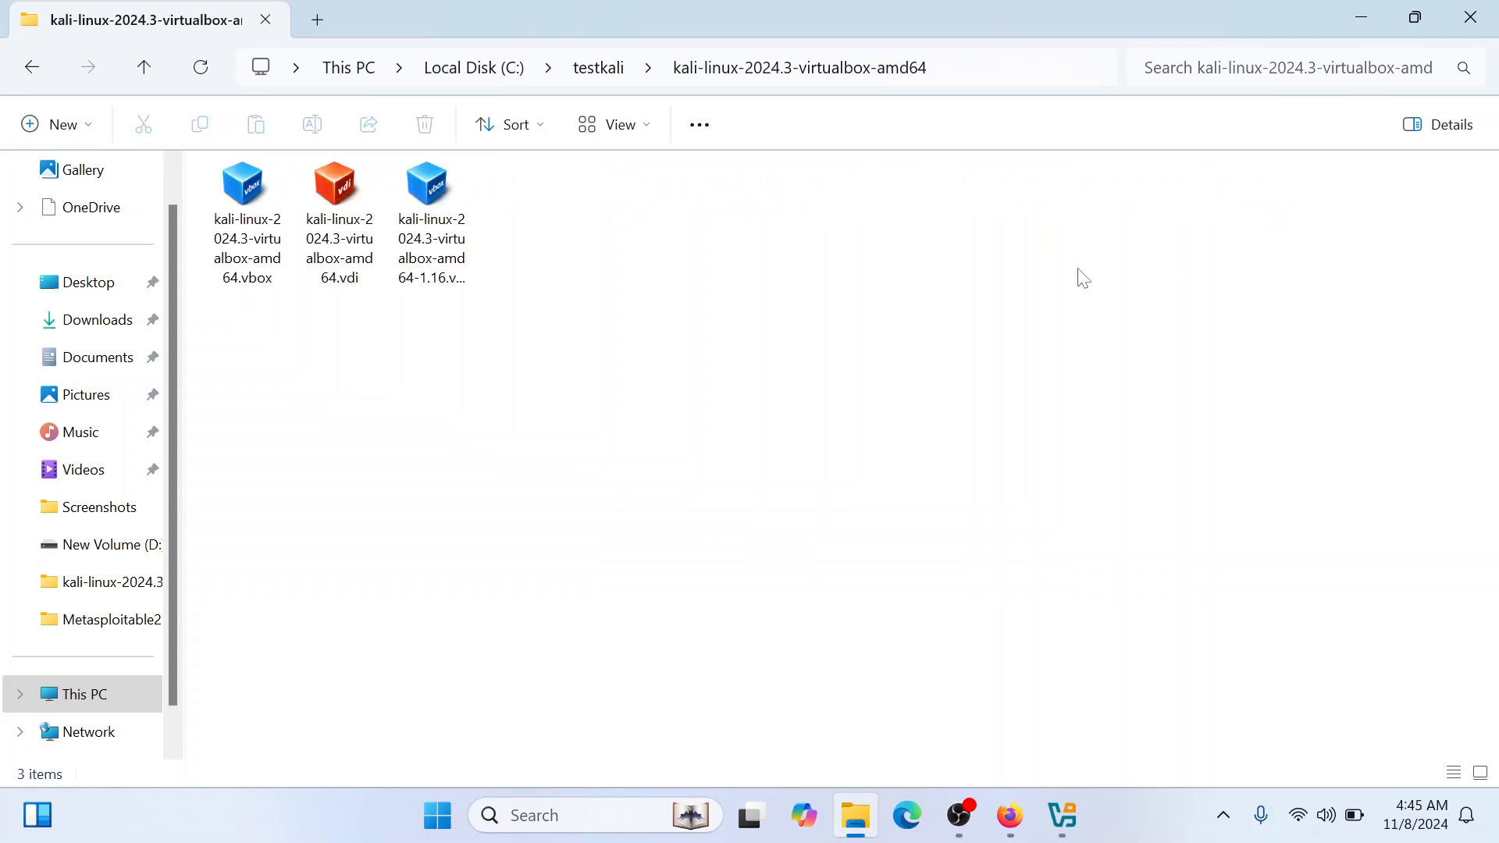
scroll(1083, 278, "up", 3)
scroll(1083, 278, "up", 4)
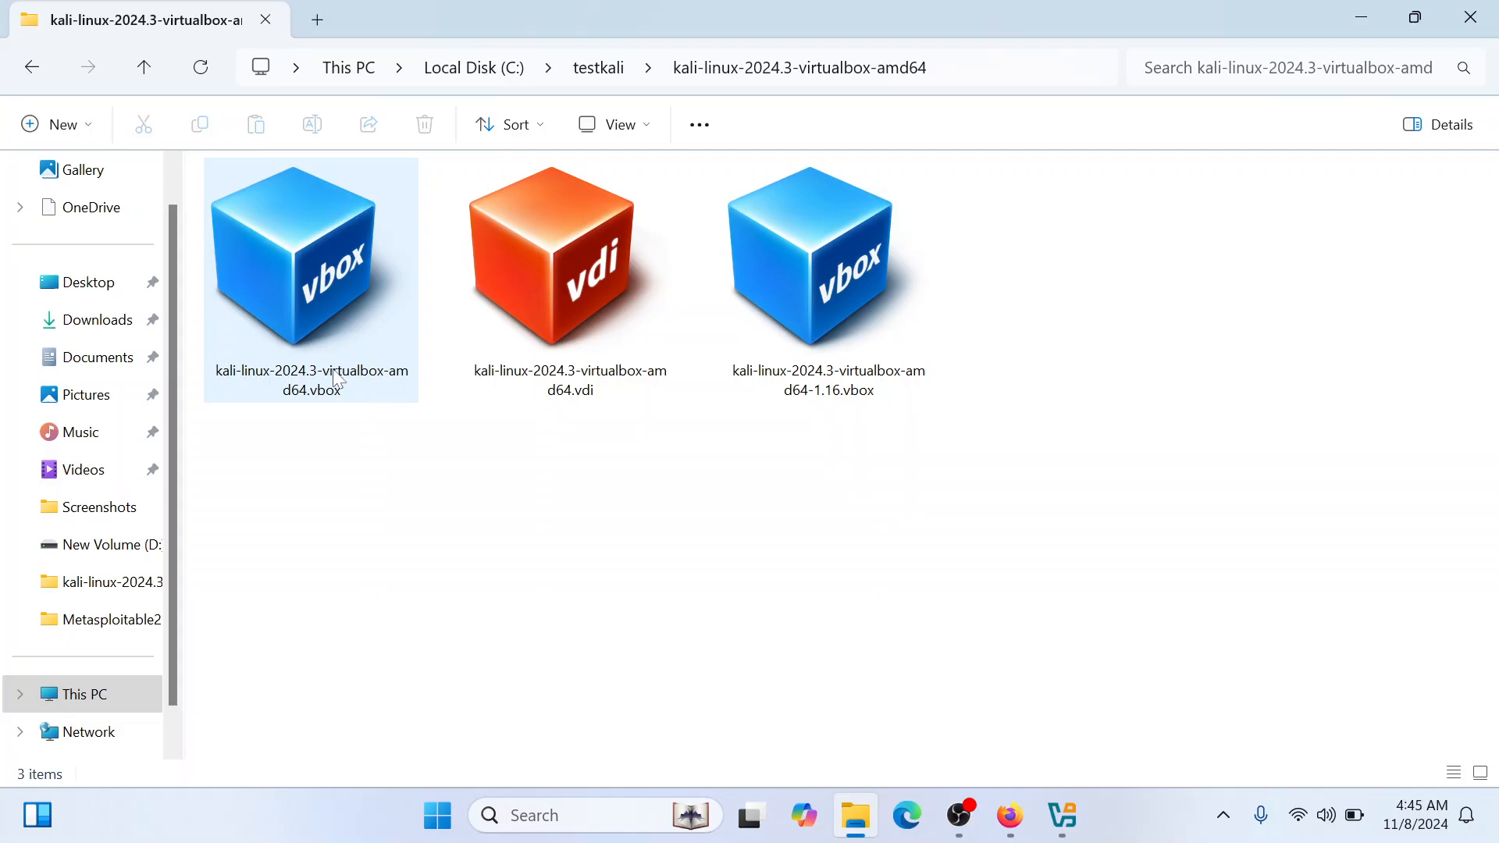
scroll(1193, 484, "down", 2)
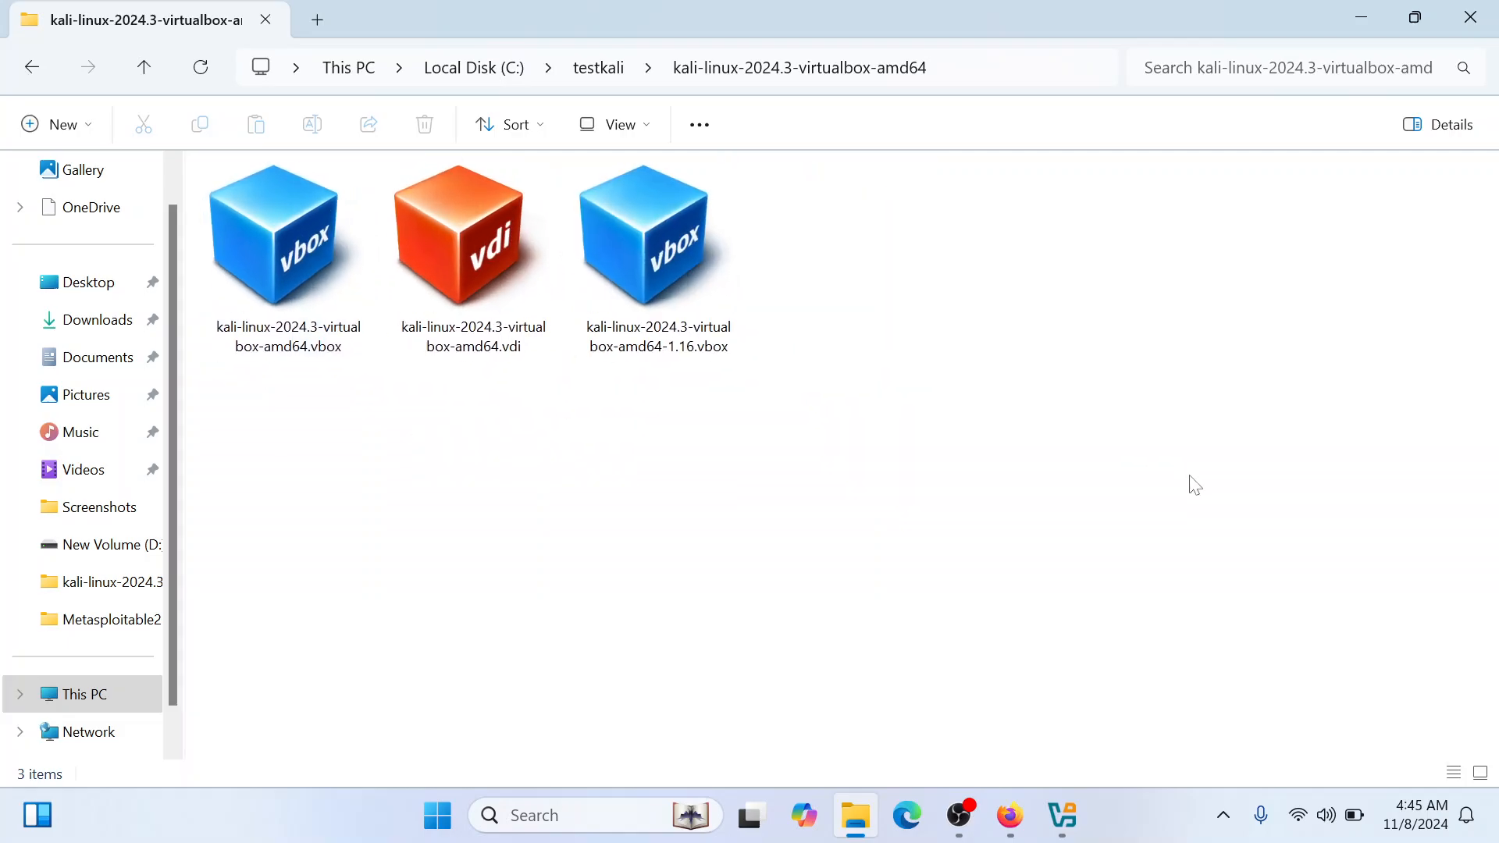
left_click(654, 139)
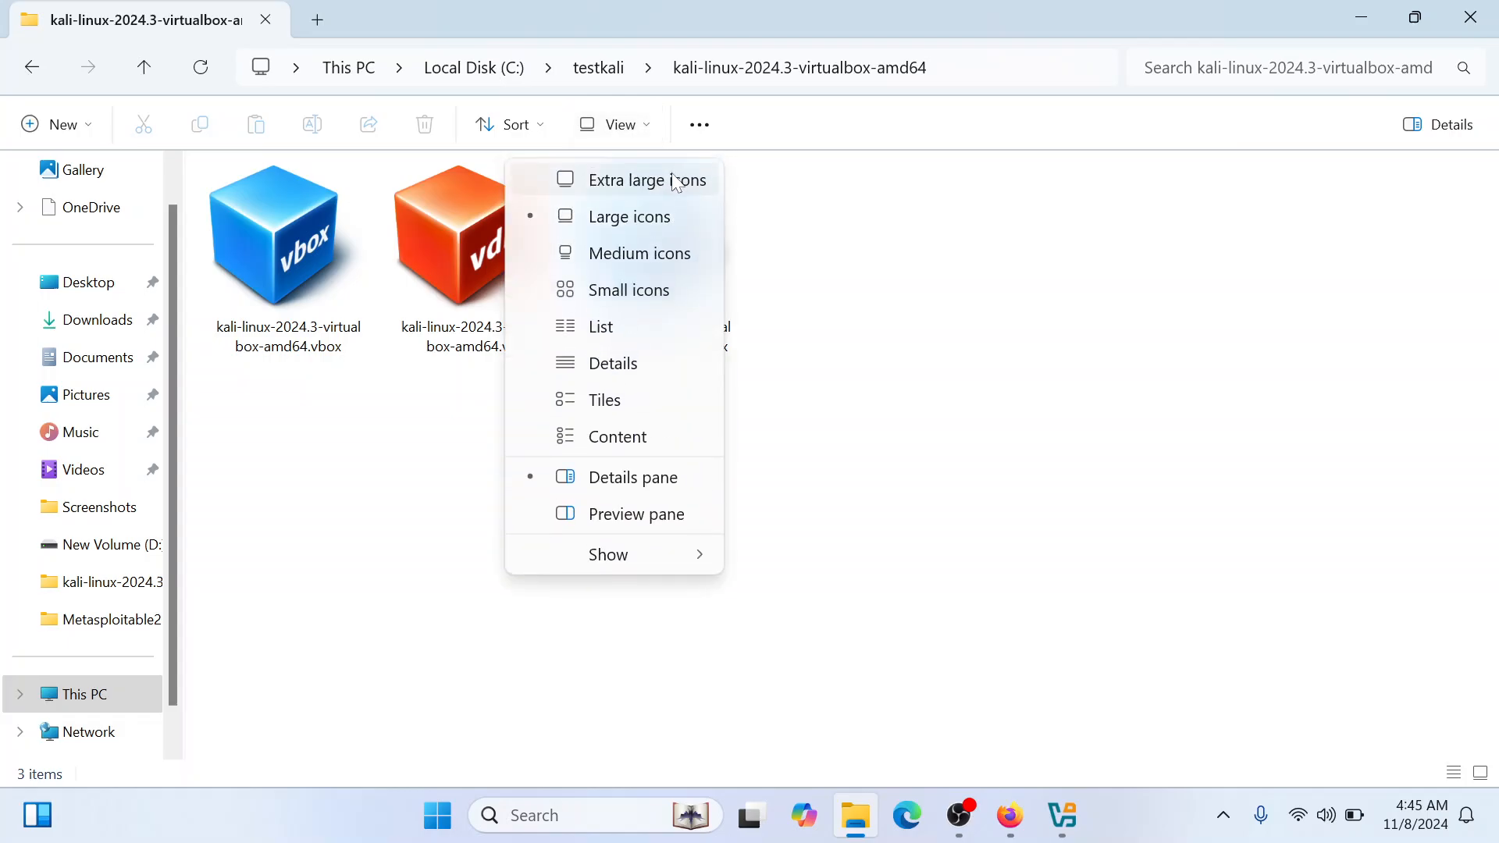
left_click(629, 325)
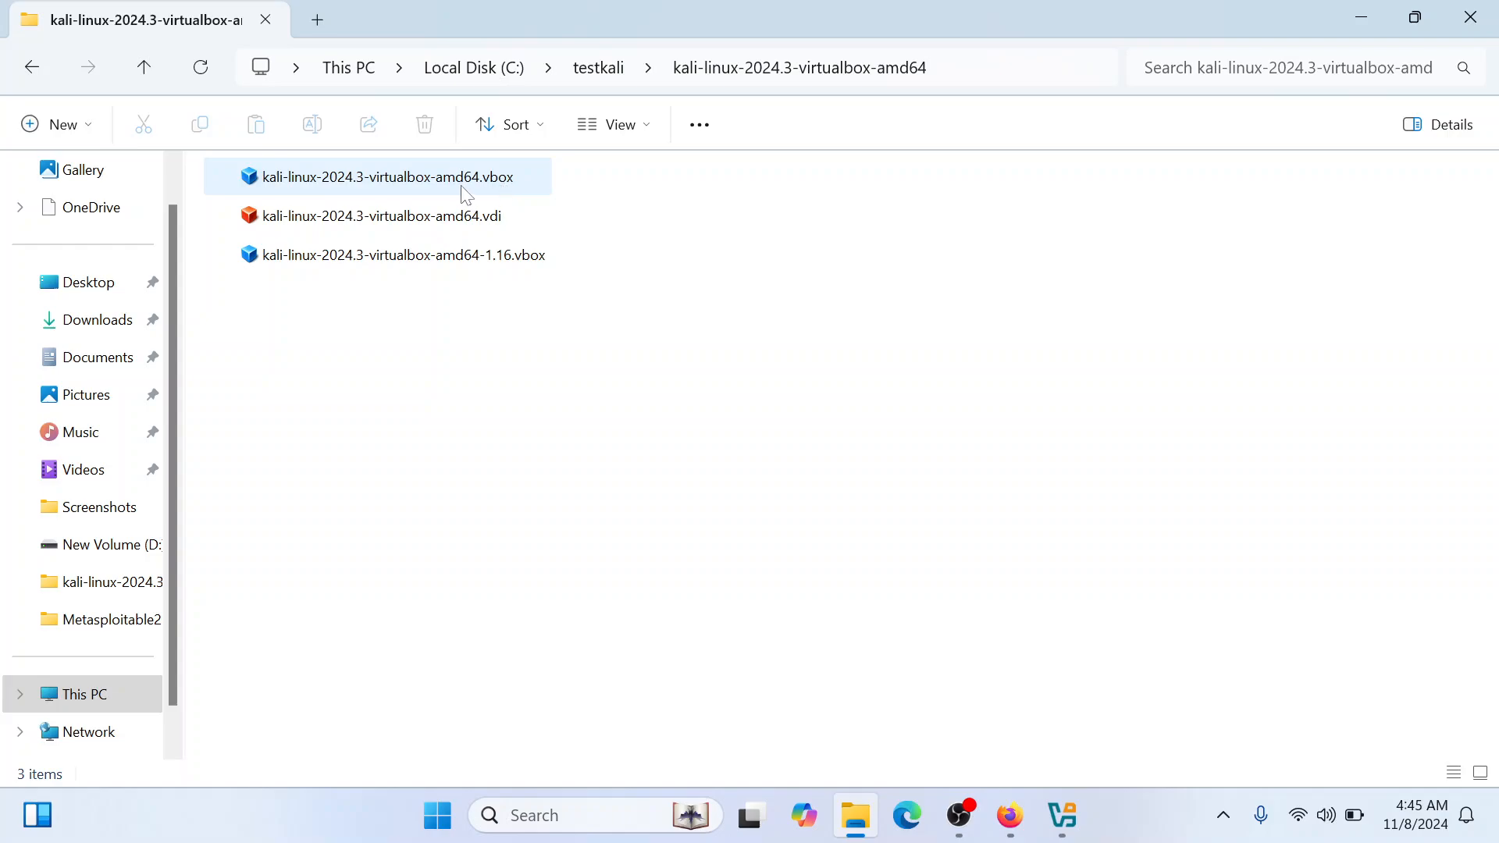
left_click(644, 124)
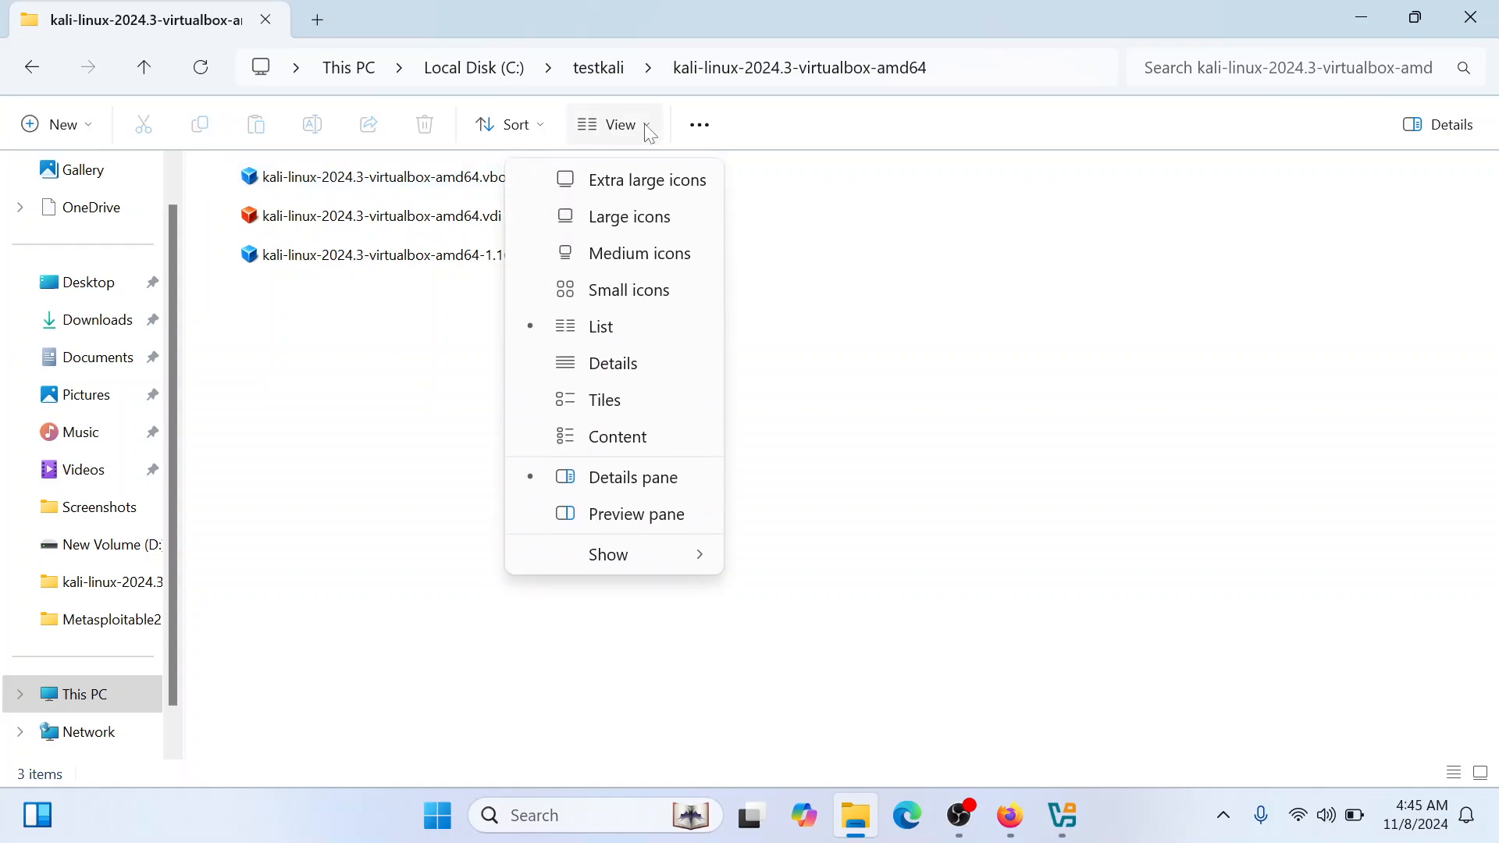
left_click(644, 479)
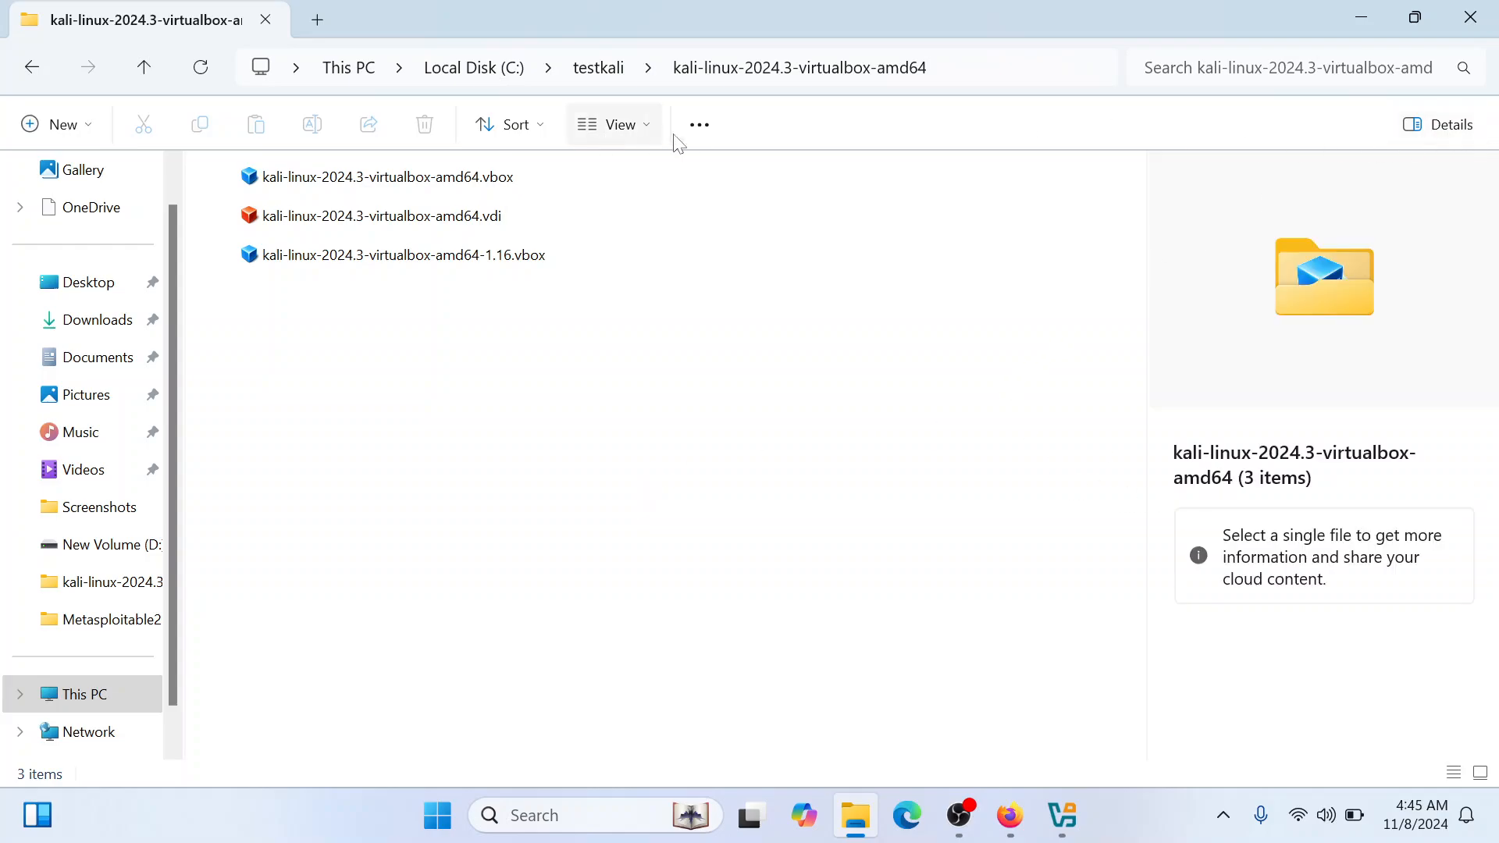
Look through the Search and View settings in Folder Options, including the advanced settings, and cancel the dialog
left_click(699, 125)
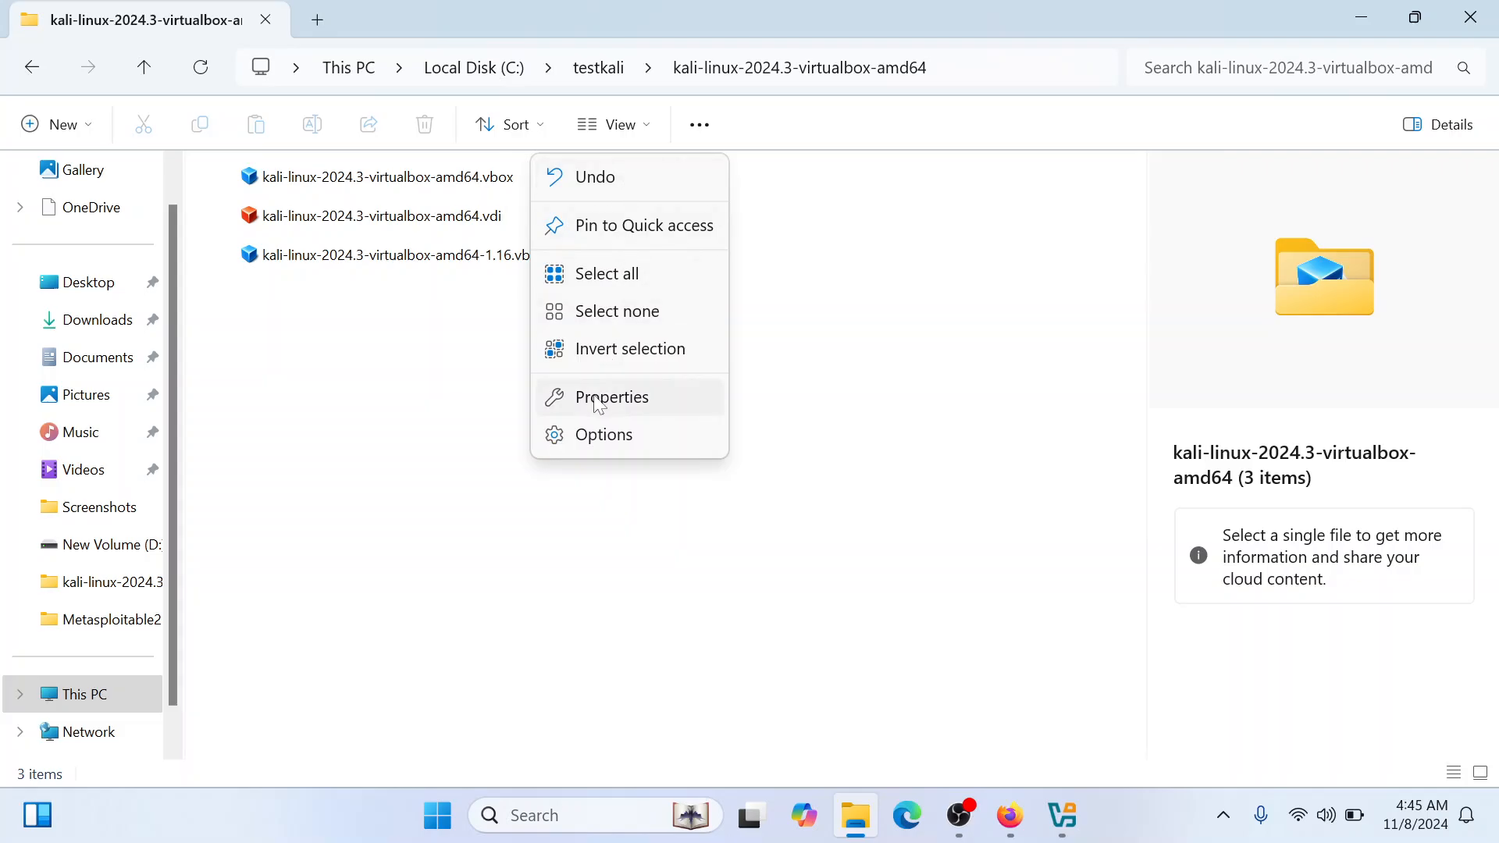
left_click(599, 434)
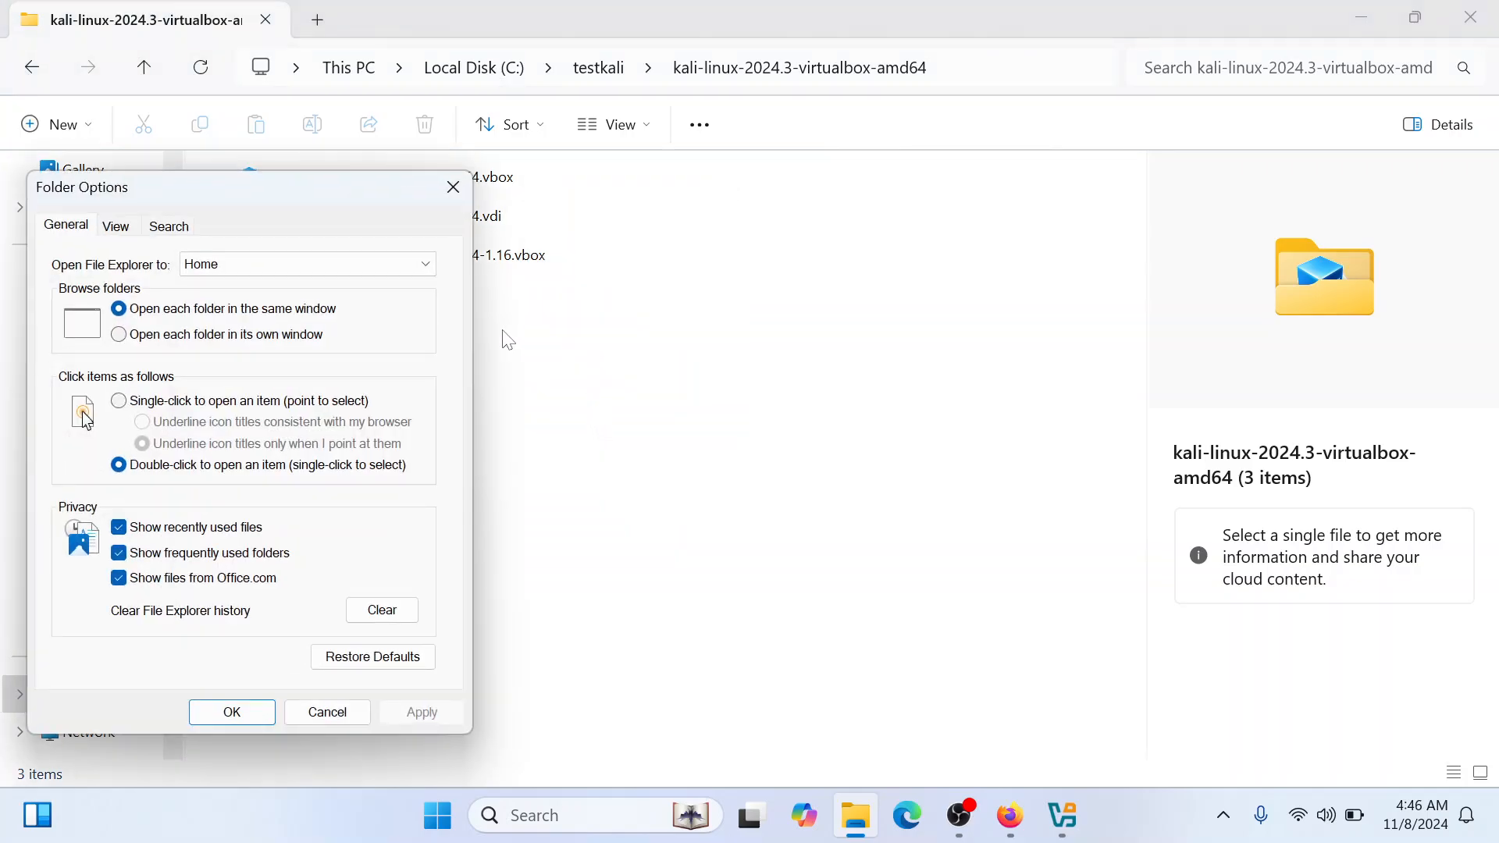
left_click(117, 227)
left_click(169, 226)
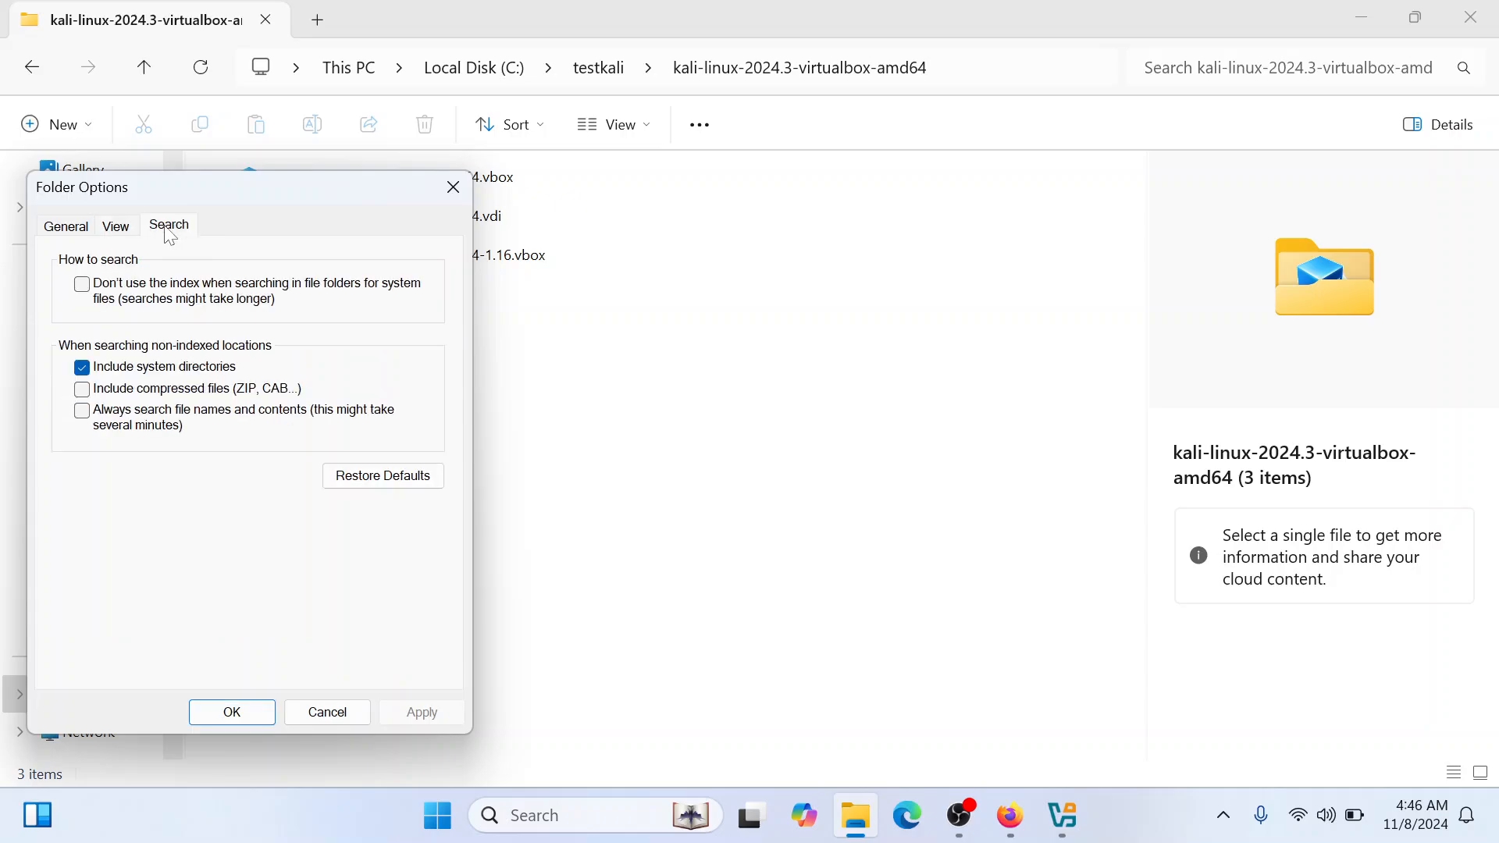
left_click(115, 226)
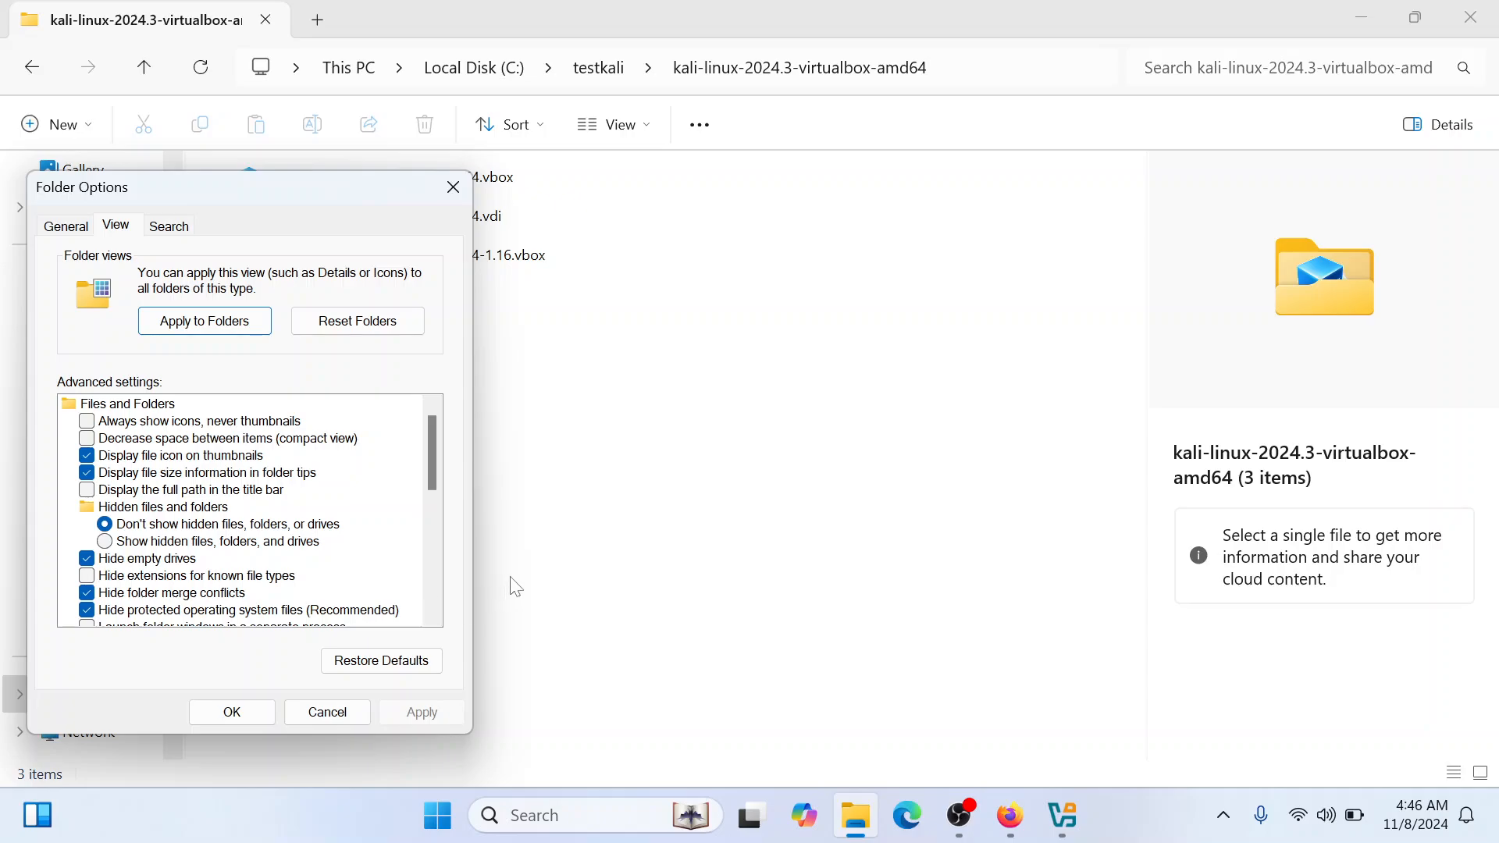
left_click_drag(441, 477, 442, 605)
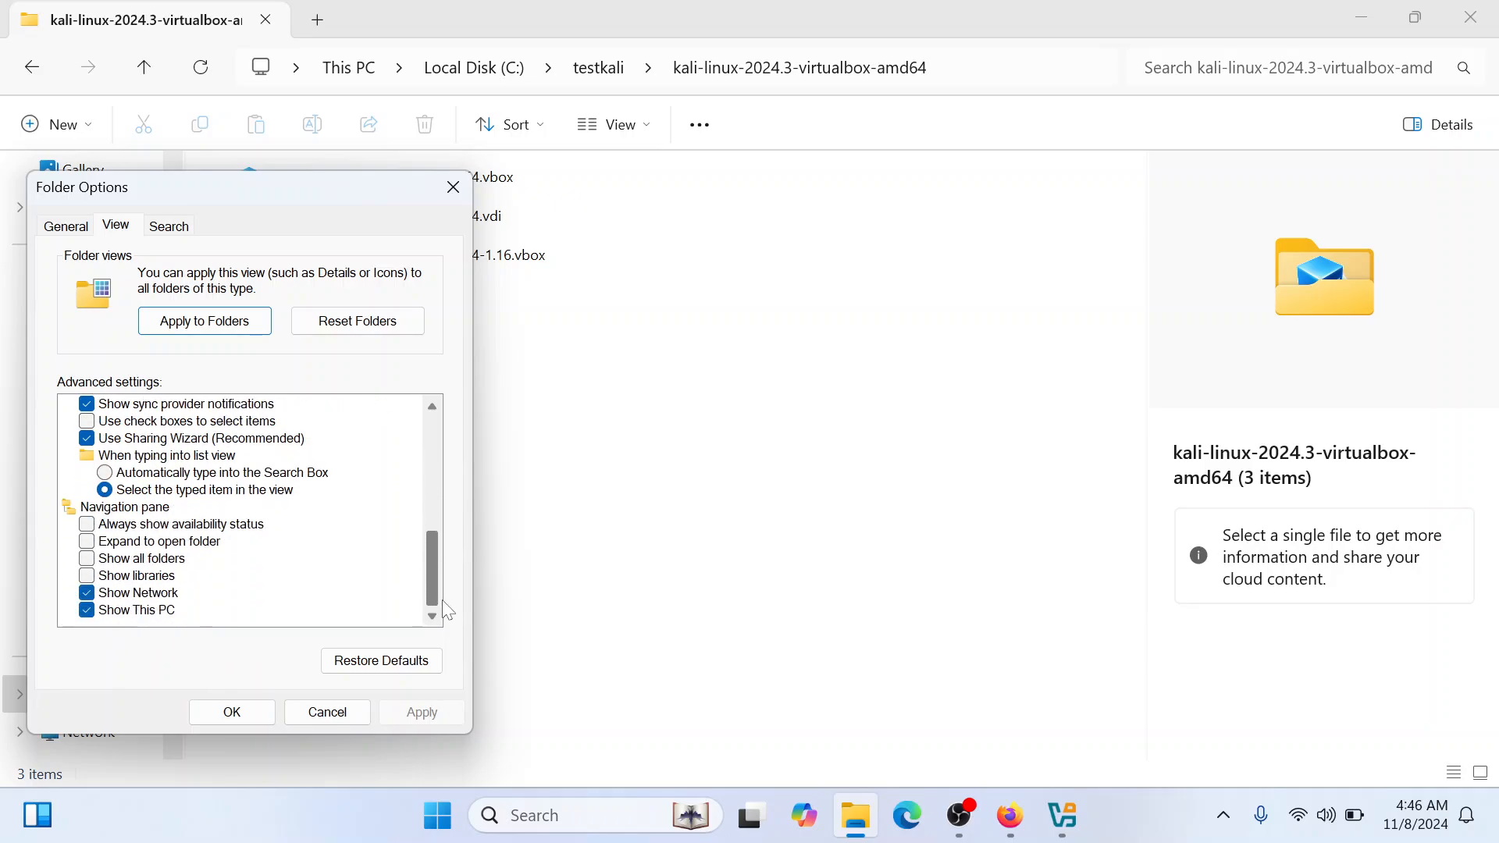
left_click(317, 715)
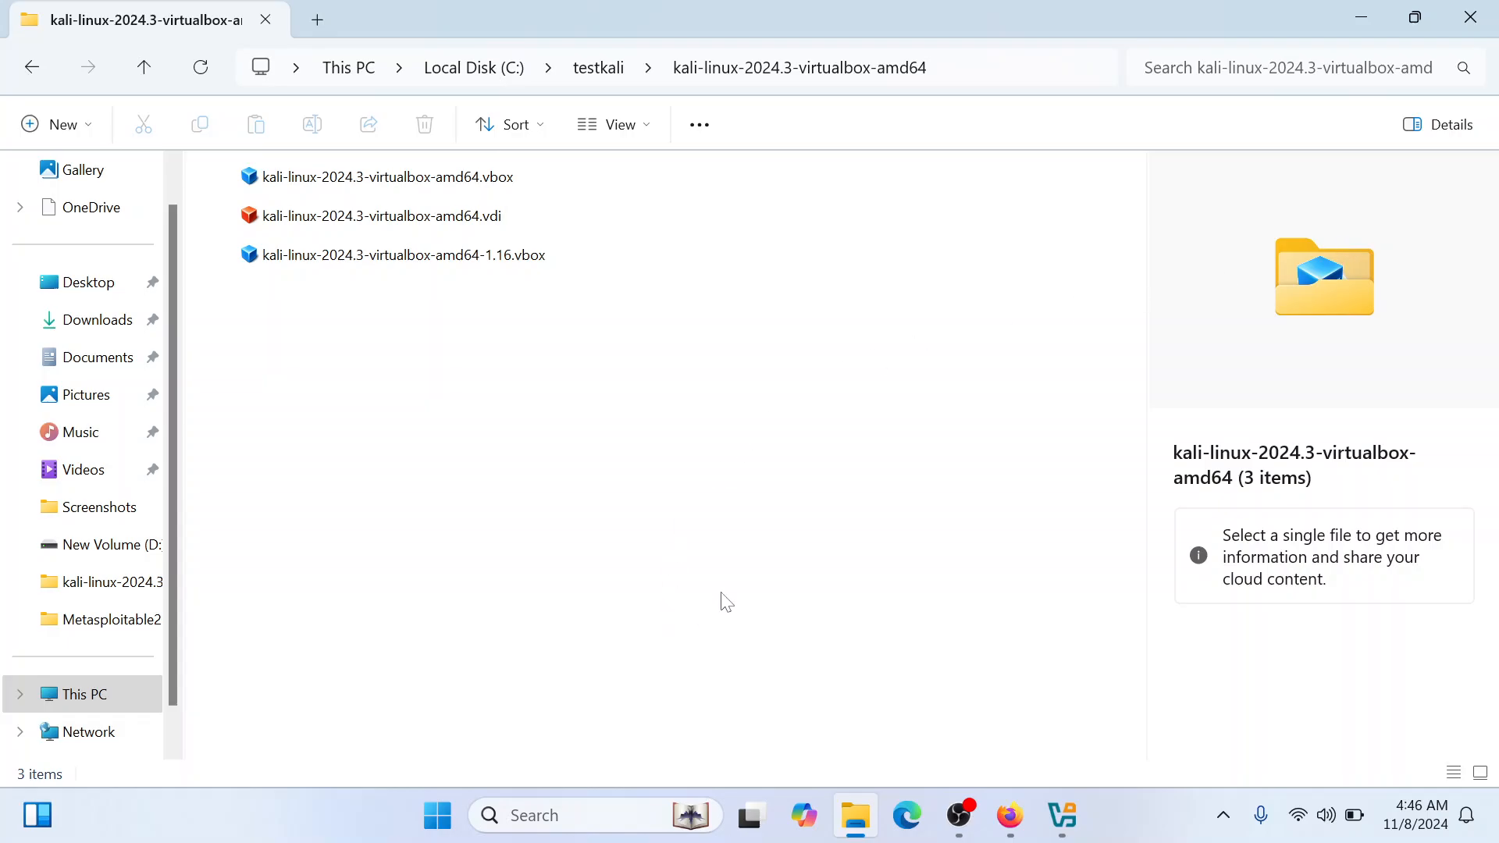
Switch to VirtualBox, start adding an existing virtual machine and browse to testkali\kali-linux-2024.3-virtualbox-amd64 on Local Disk (C:)
left_click(1062, 815)
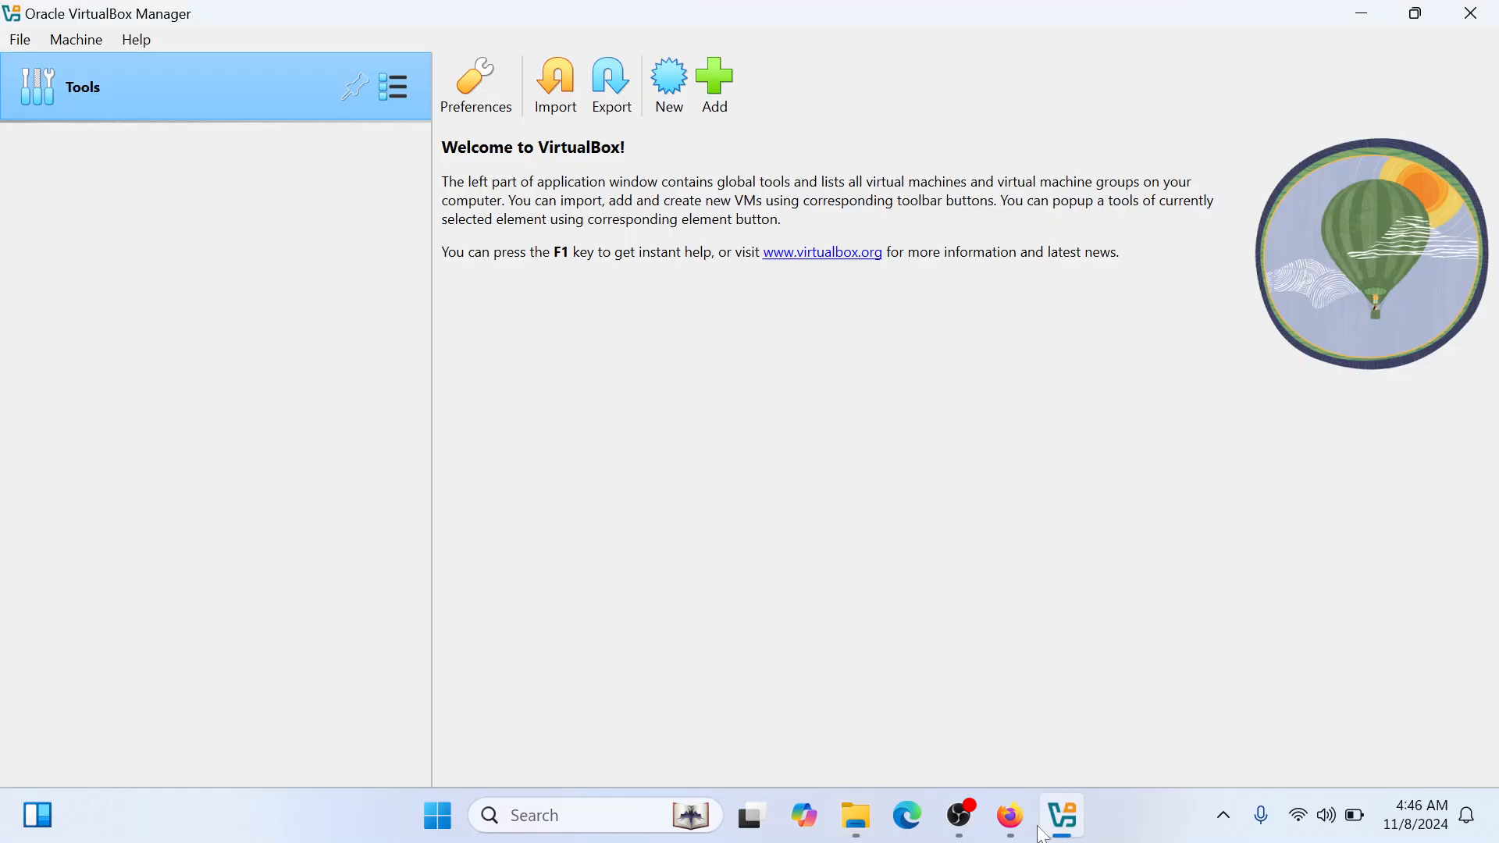
left_click(716, 86)
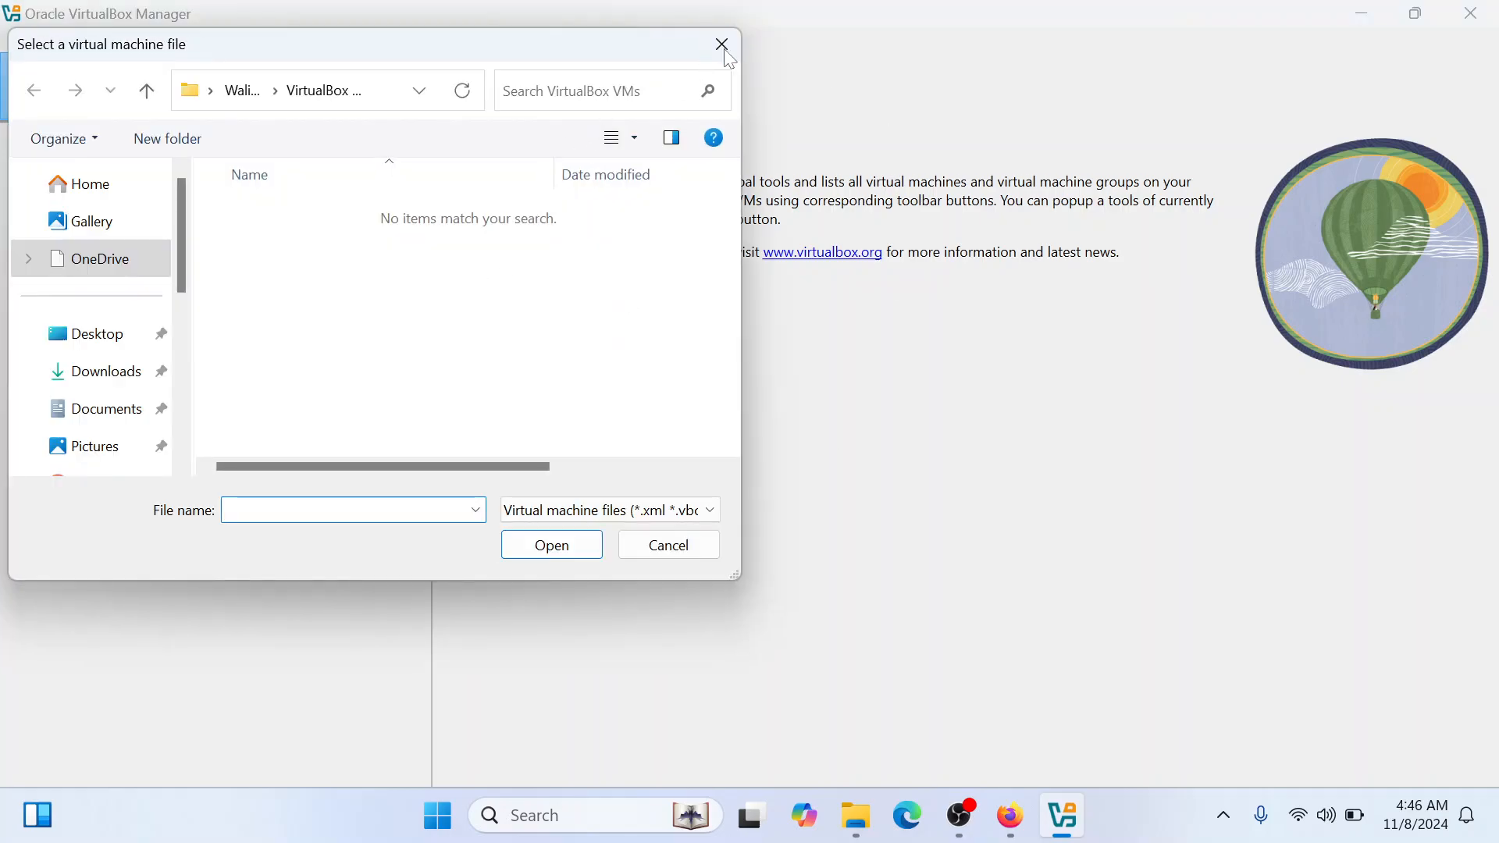
left_click(723, 45)
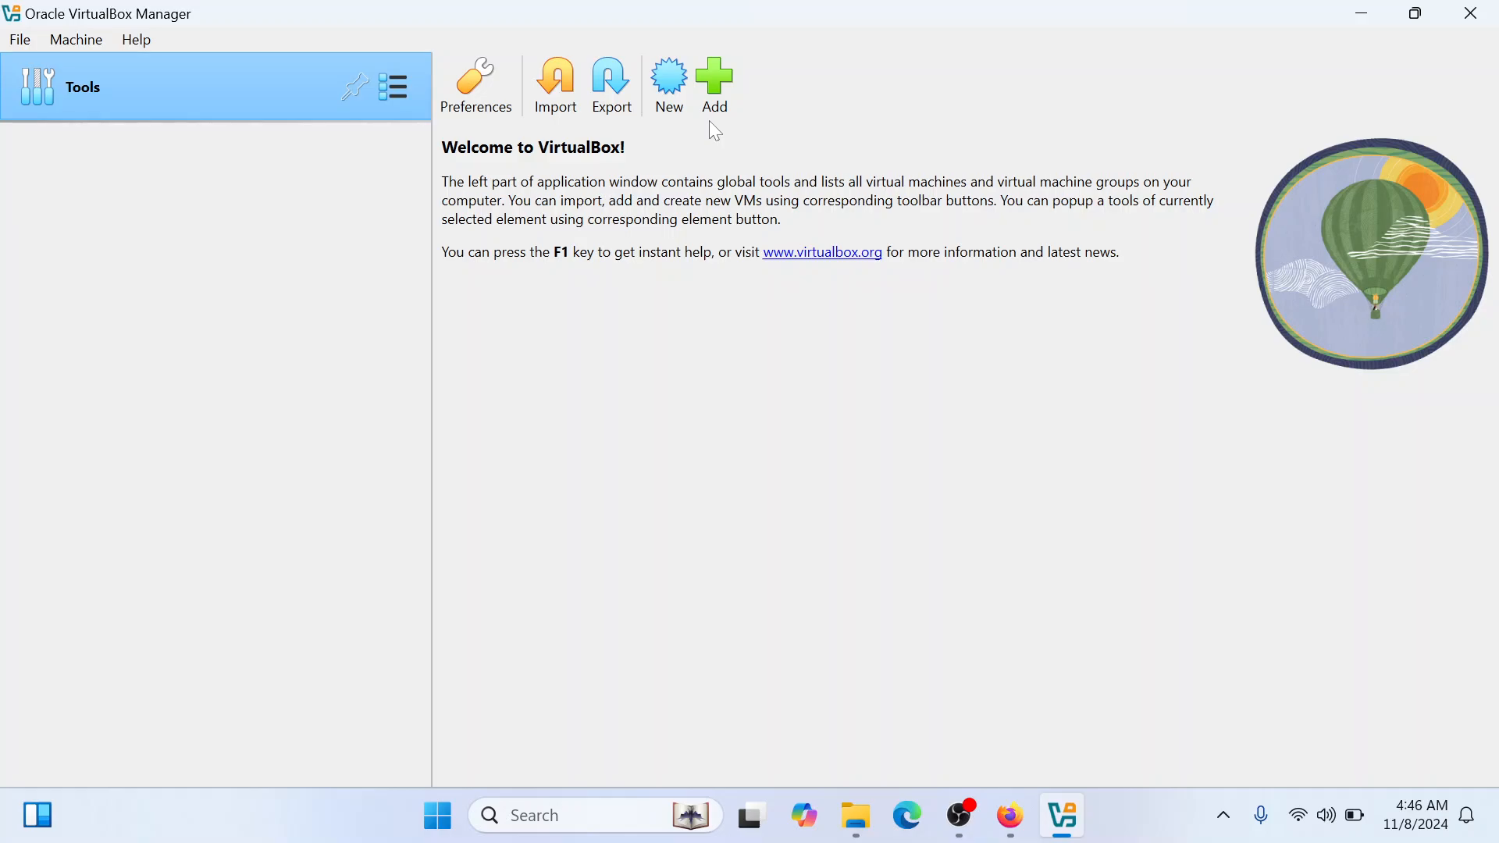
left_click(722, 88)
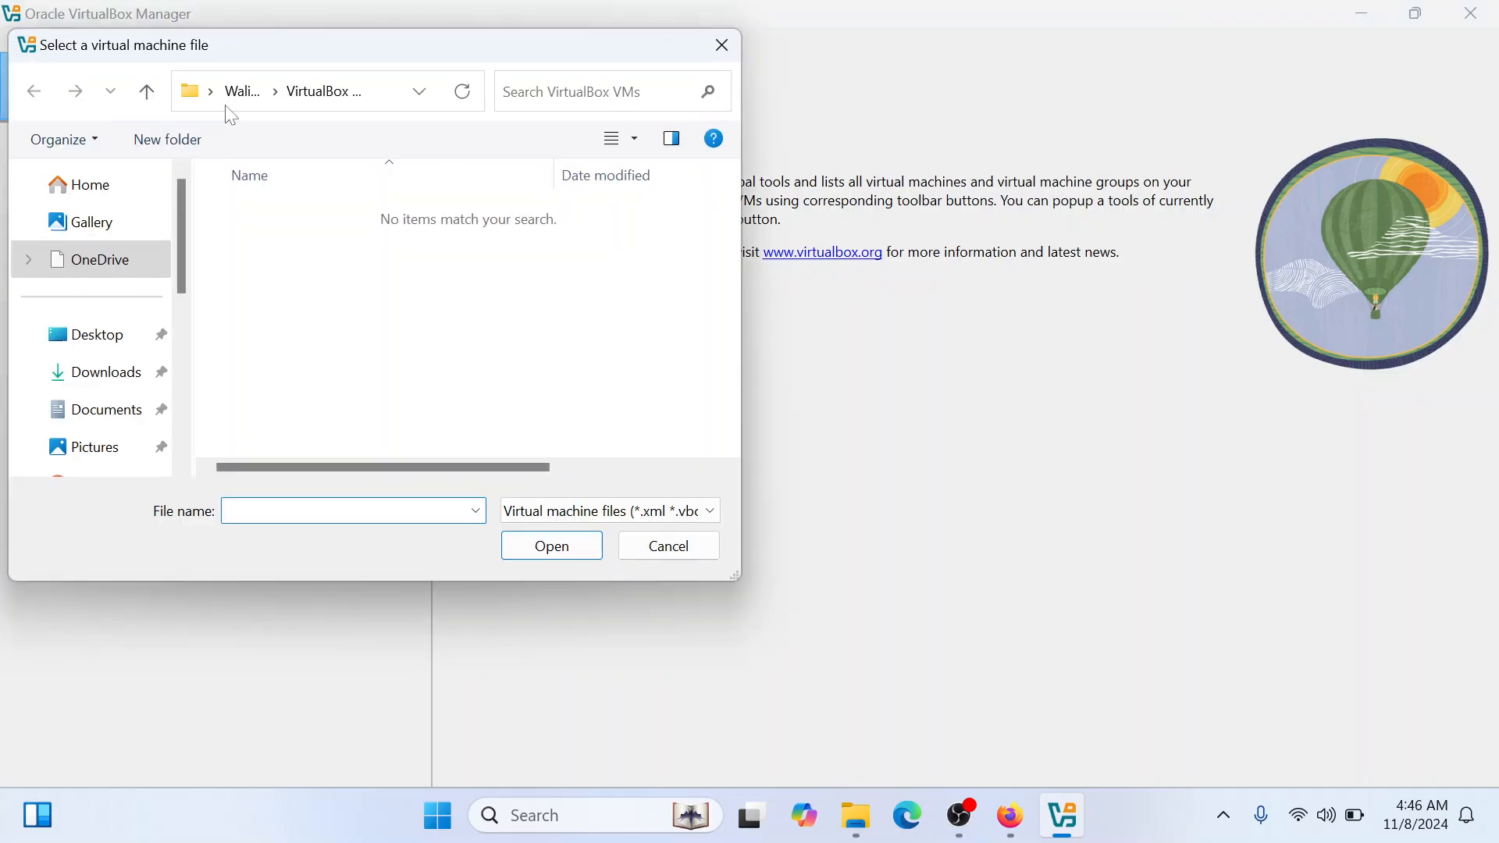
left_click_drag(184, 204, 184, 378)
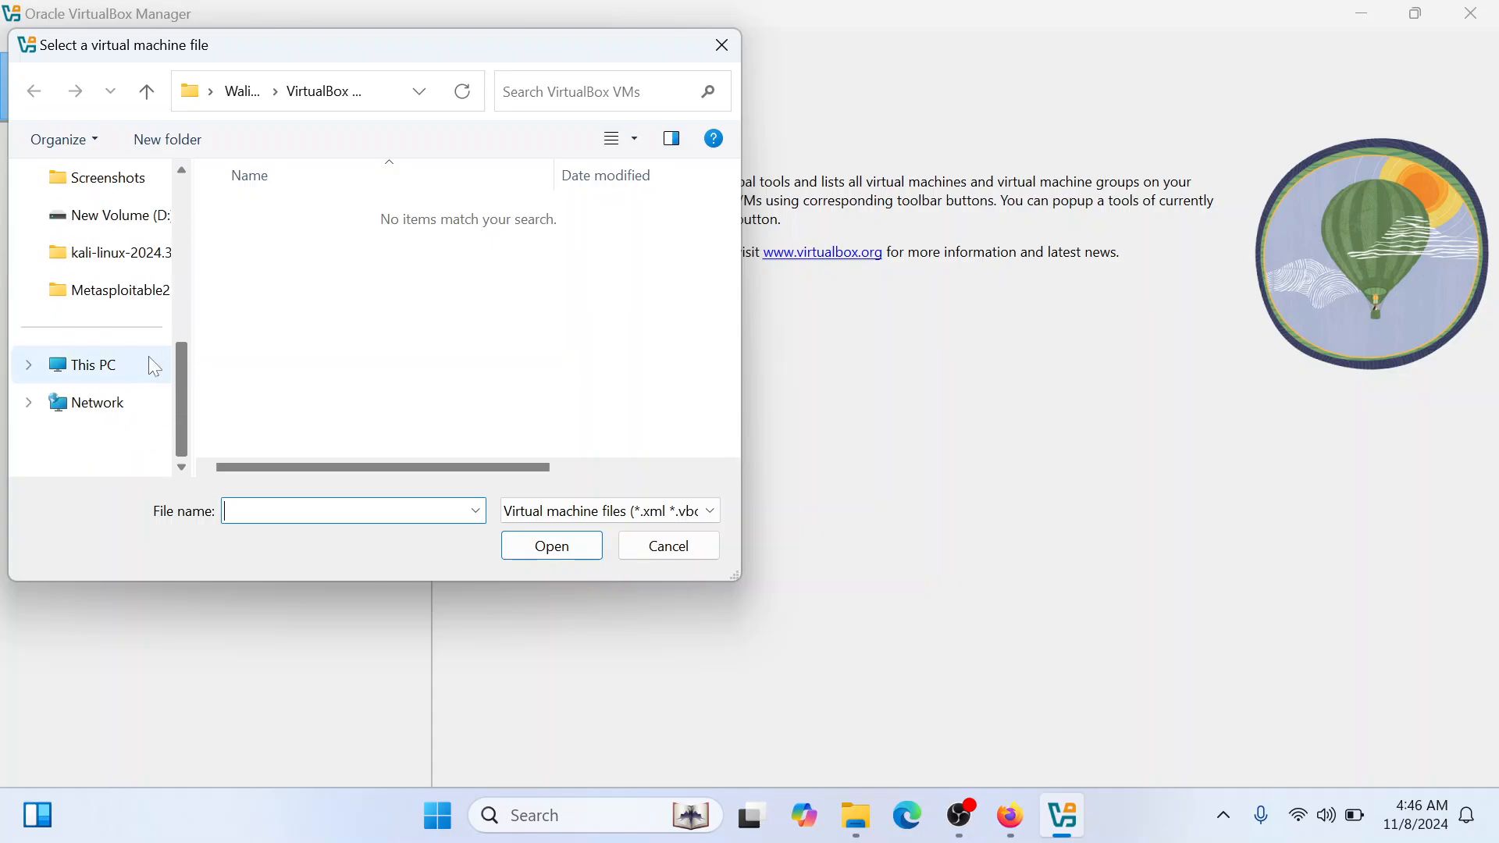
left_click(125, 366)
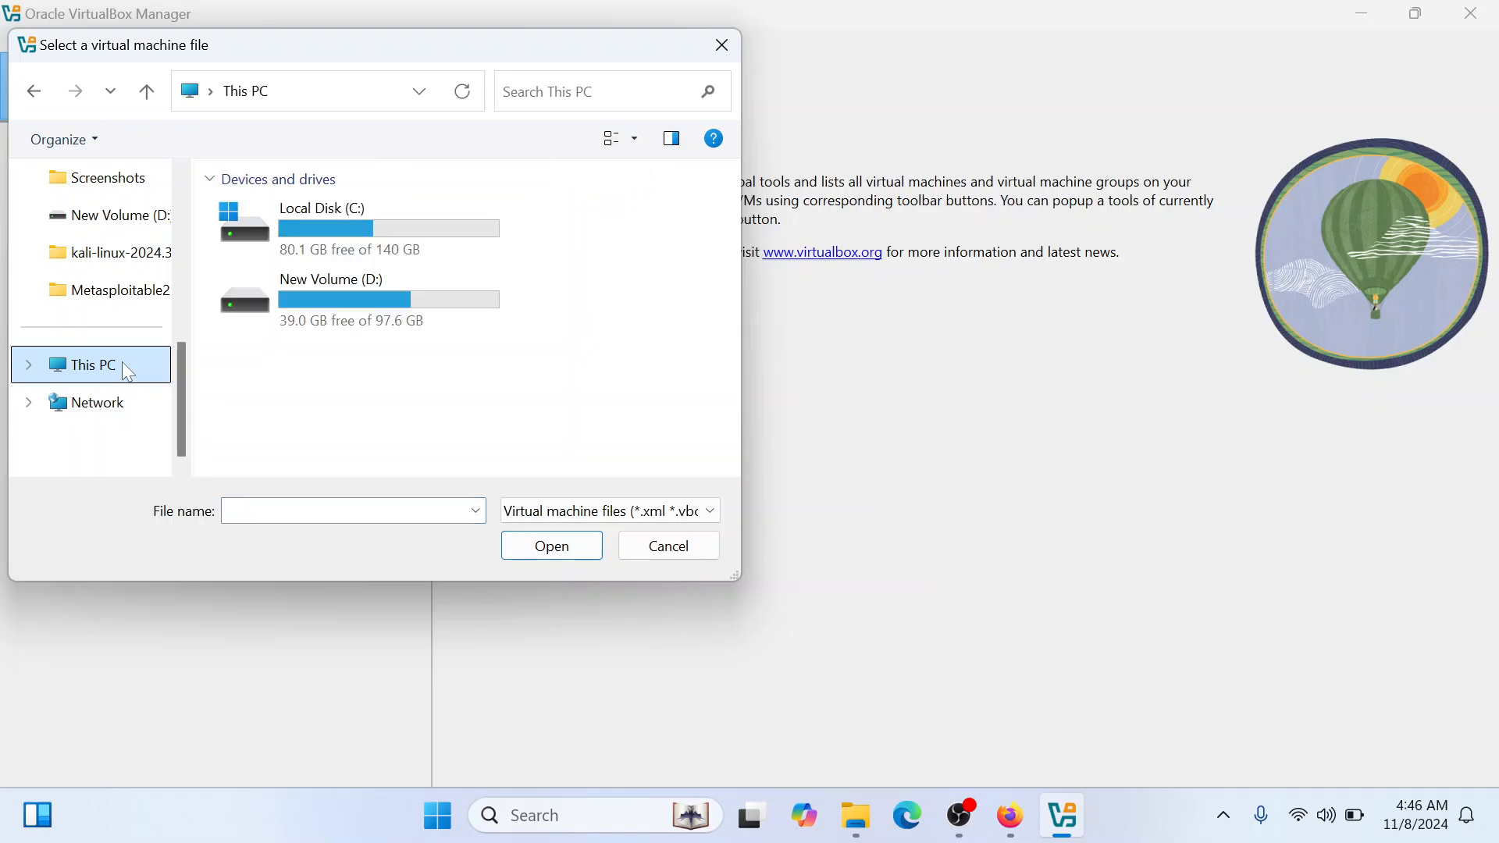
double_click(385, 251)
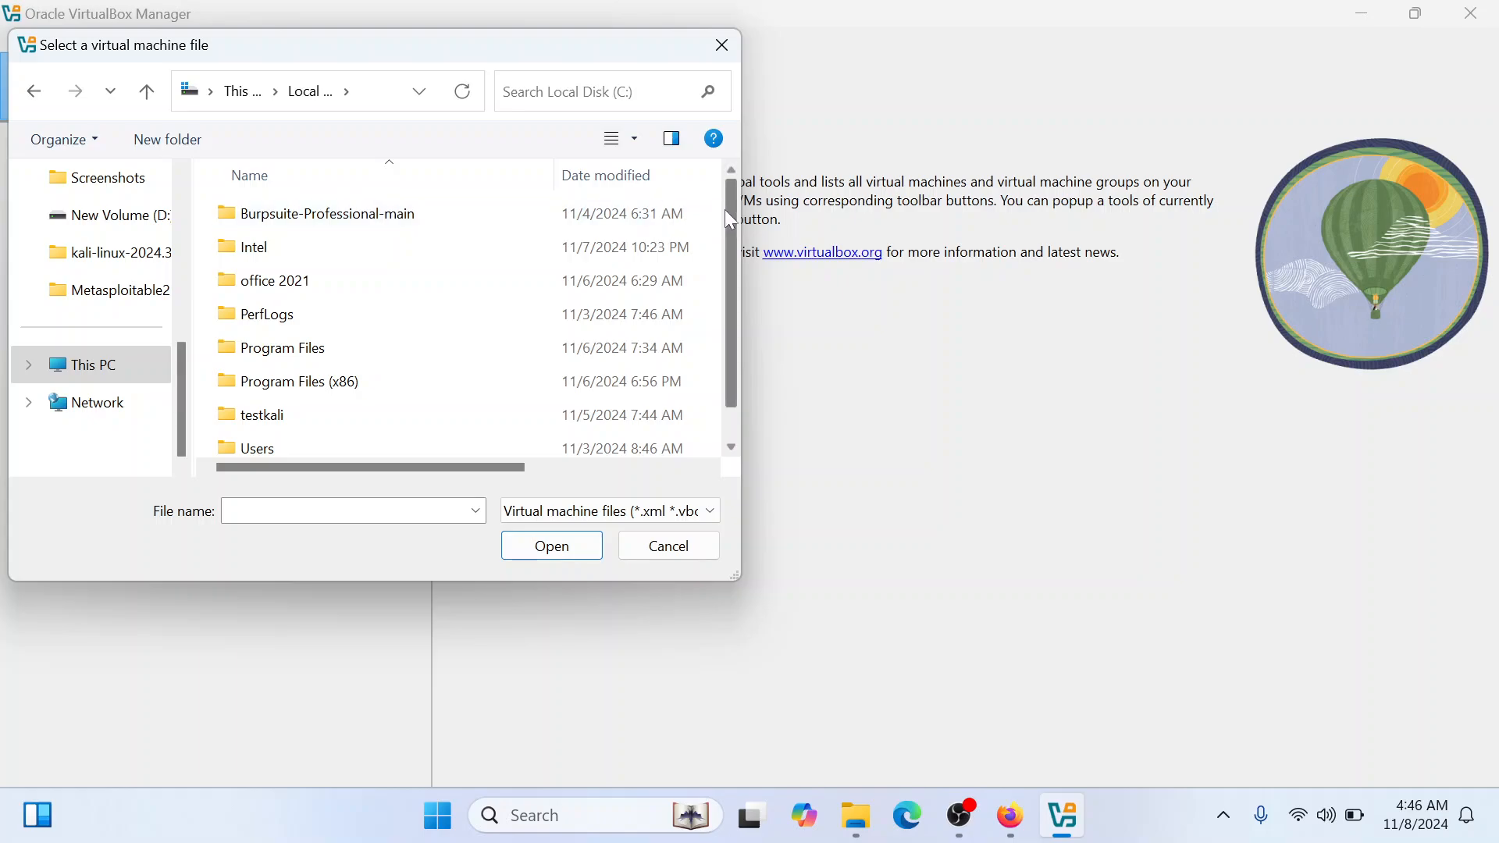
left_click_drag(725, 209, 725, 256)
double_click(358, 383)
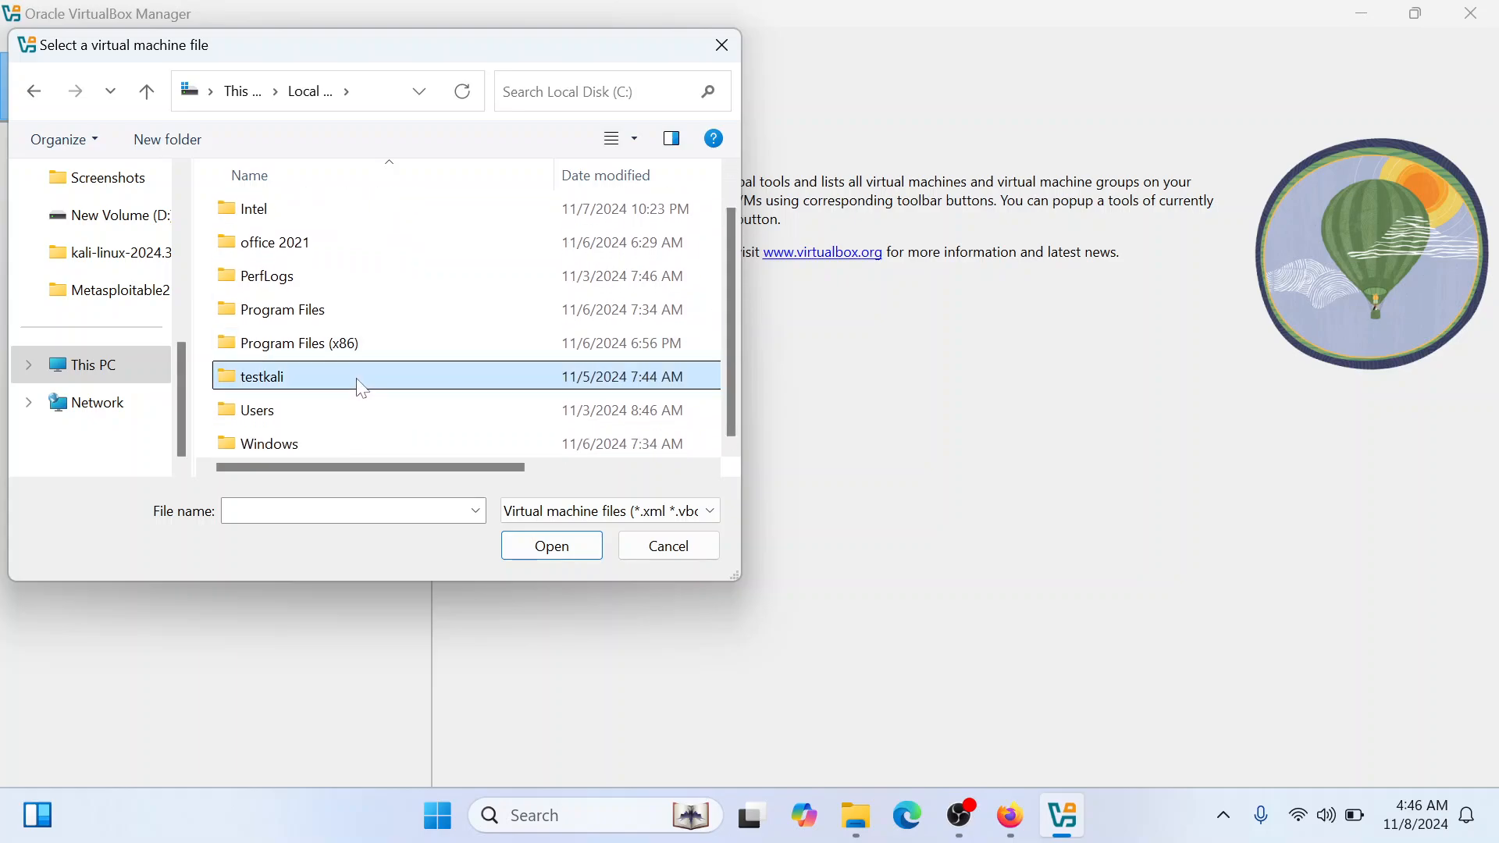
double_click(320, 216)
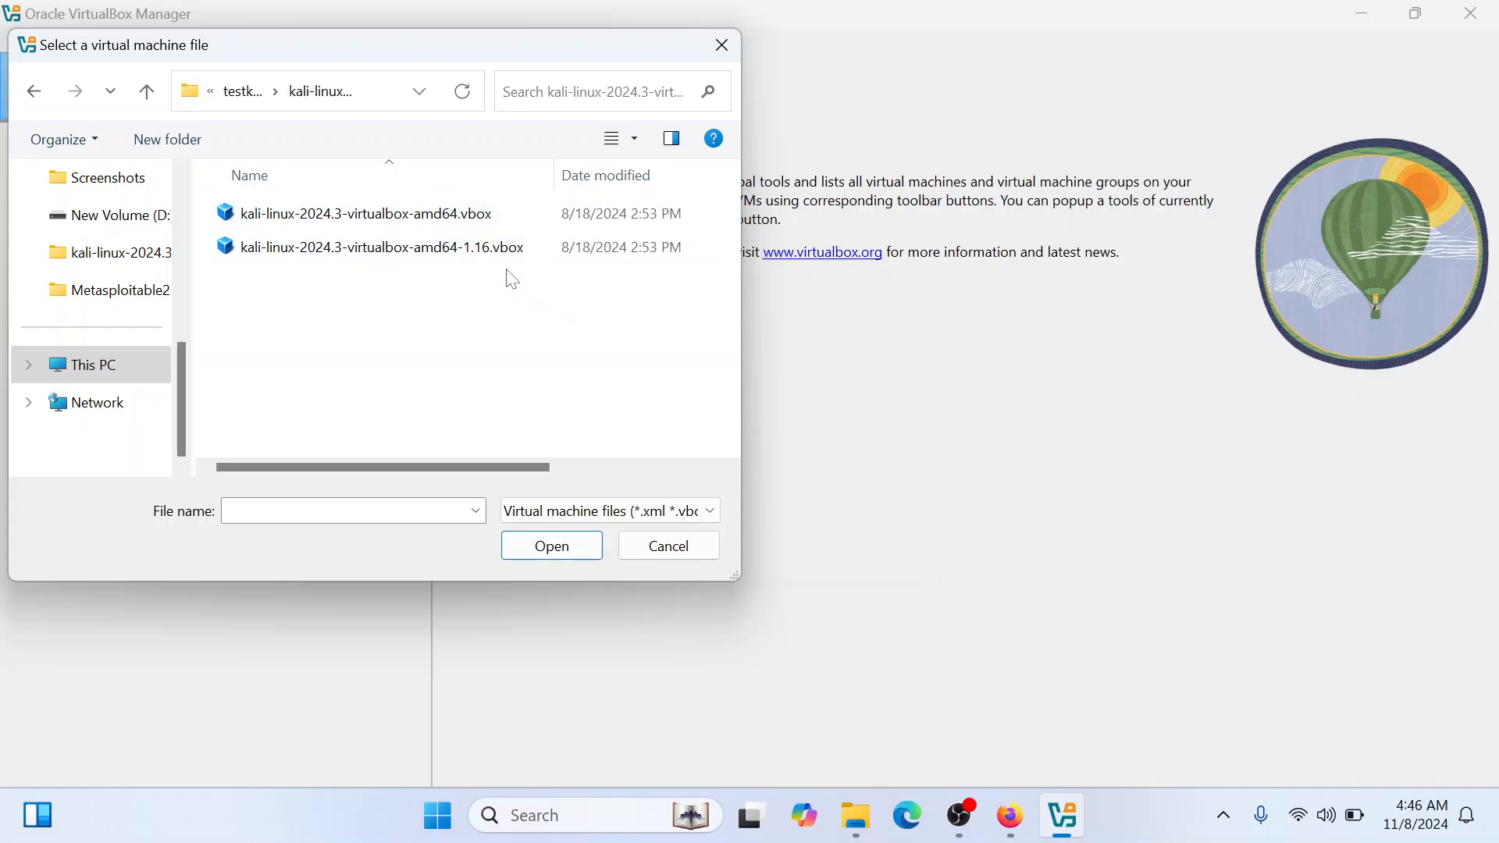
Check the file properties of kali-linux-2024.3-virtualbox-amd64.vbox, including its size, and close them
left_click(408, 226)
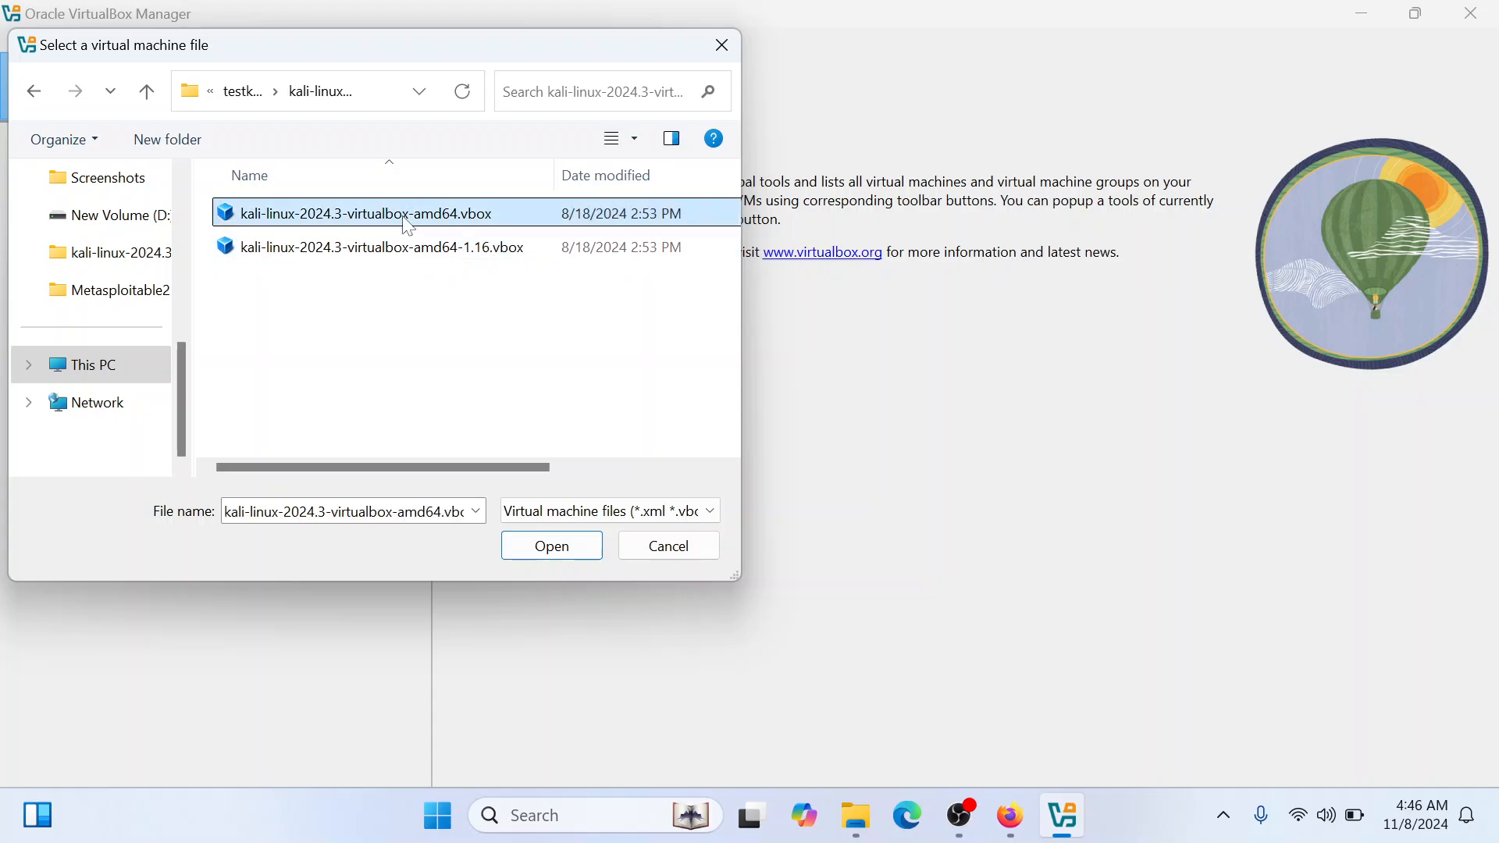
right_click(420, 272)
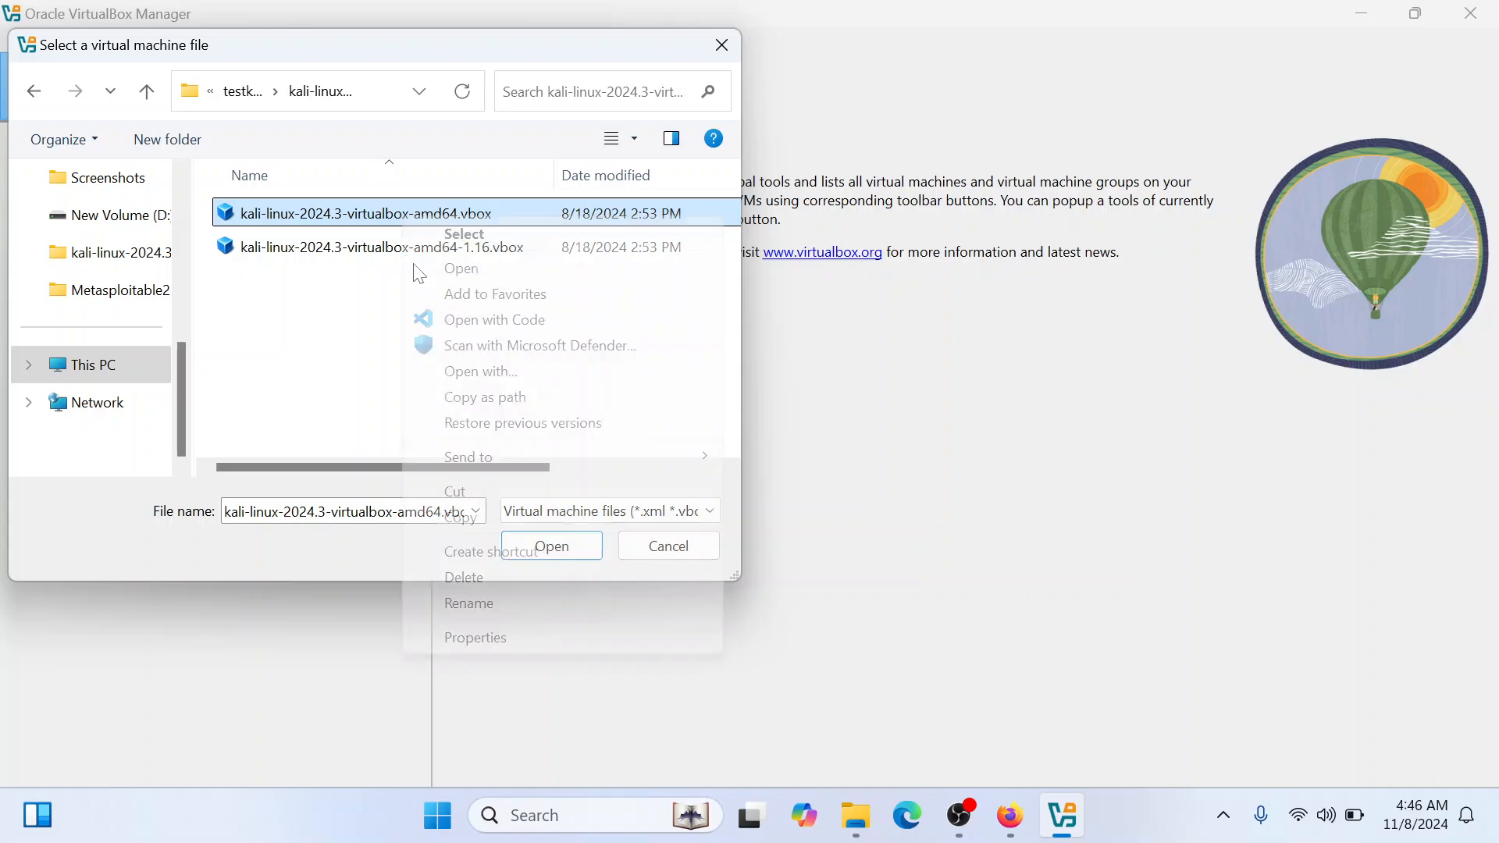
left_click(495, 638)
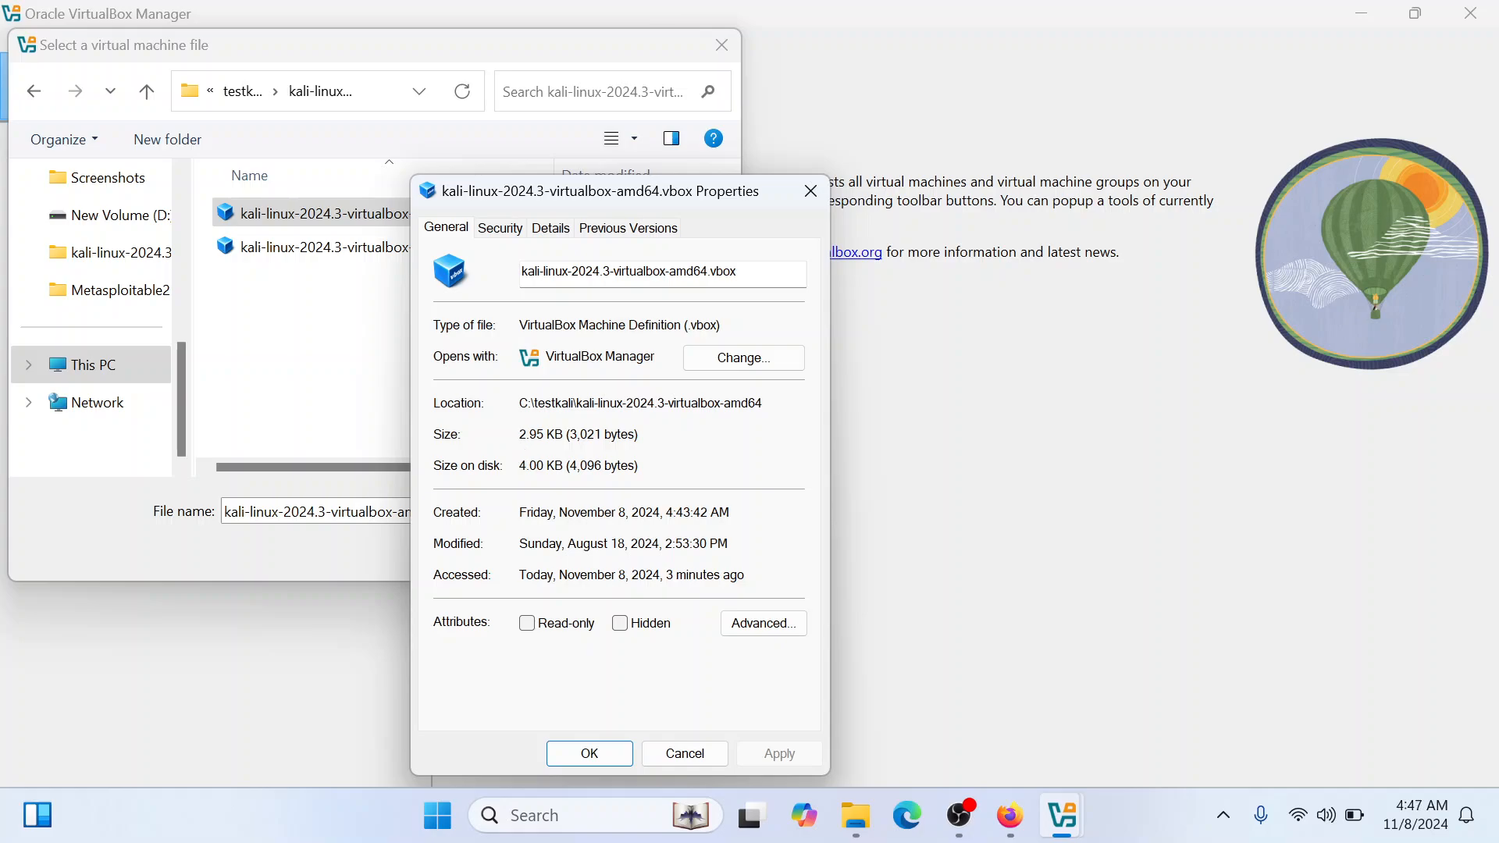
left_click(545, 434)
left_click(538, 434)
left_click(811, 192)
Check the file properties of kali-linux-2024.3-virtualbox-amd64-1.16.vbox and close them
left_click(404, 248)
right_click(410, 255)
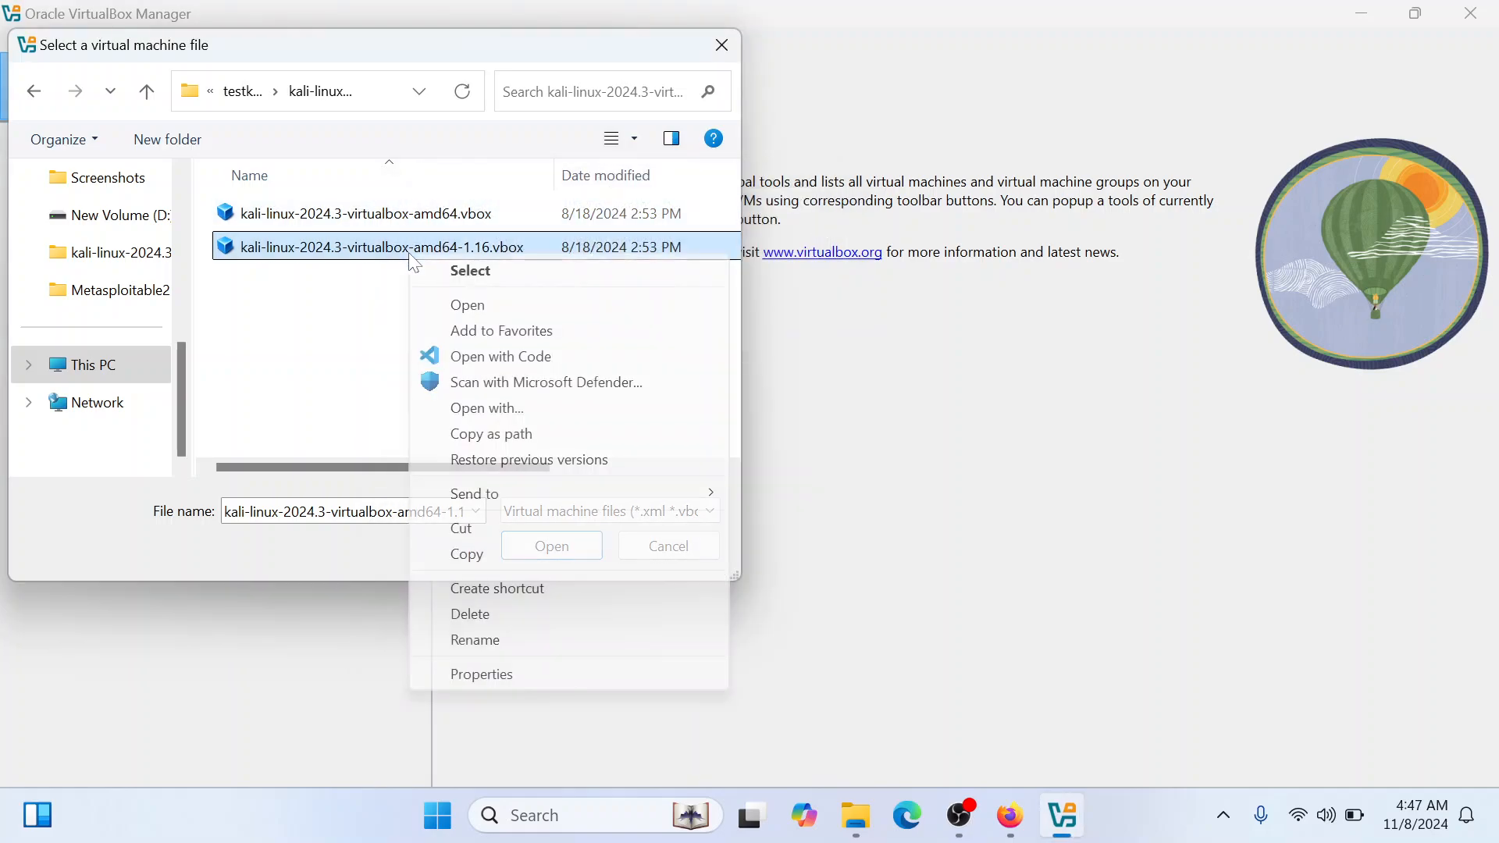
left_click(497, 677)
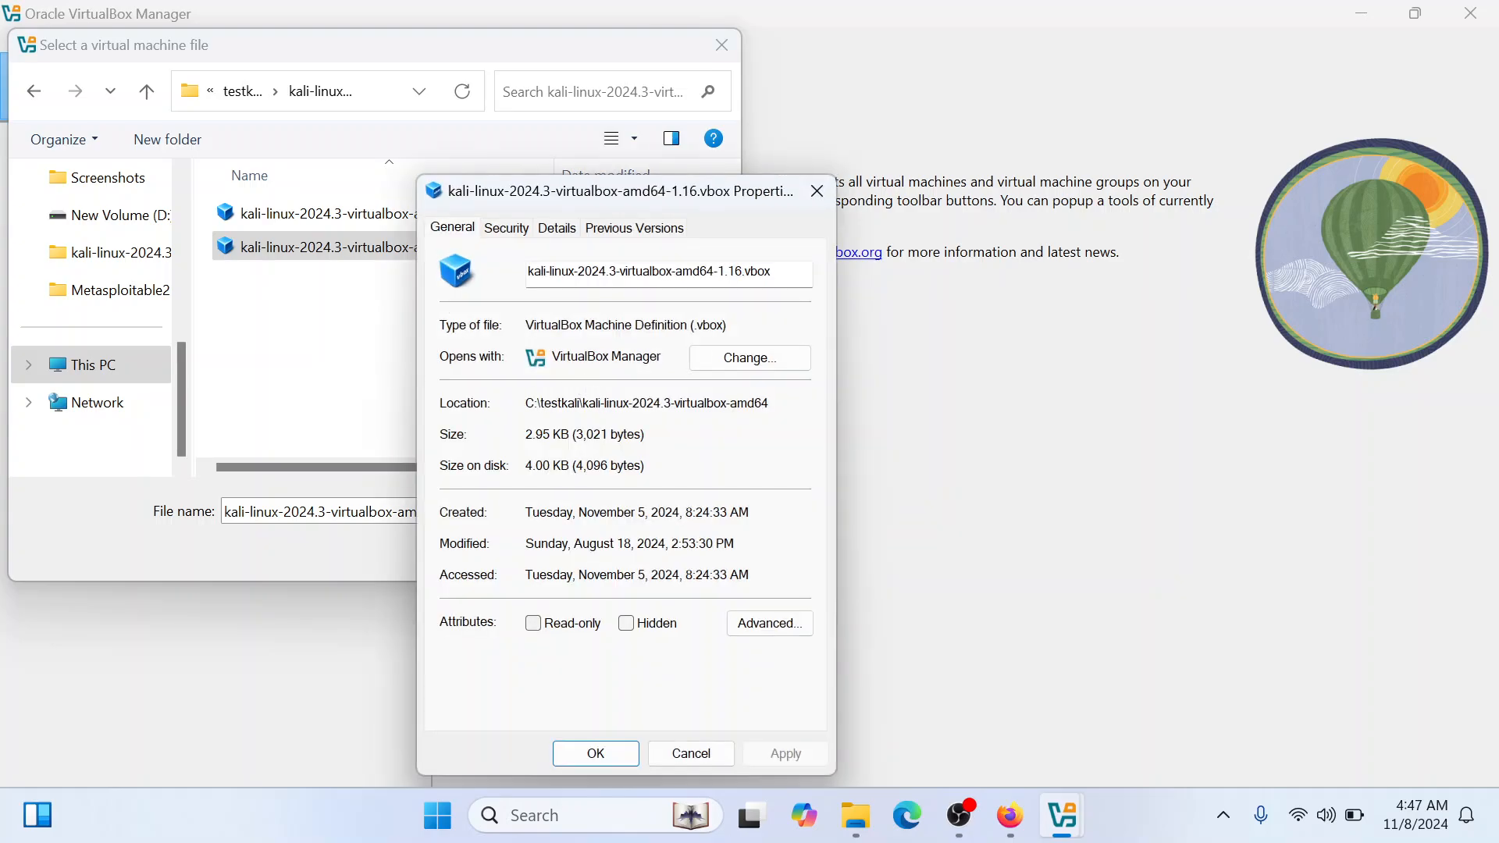
left_click(812, 197)
Add the virtual machine from the file kali-linux-2024.3-virtualbox-amd64.vbox
left_click(476, 222)
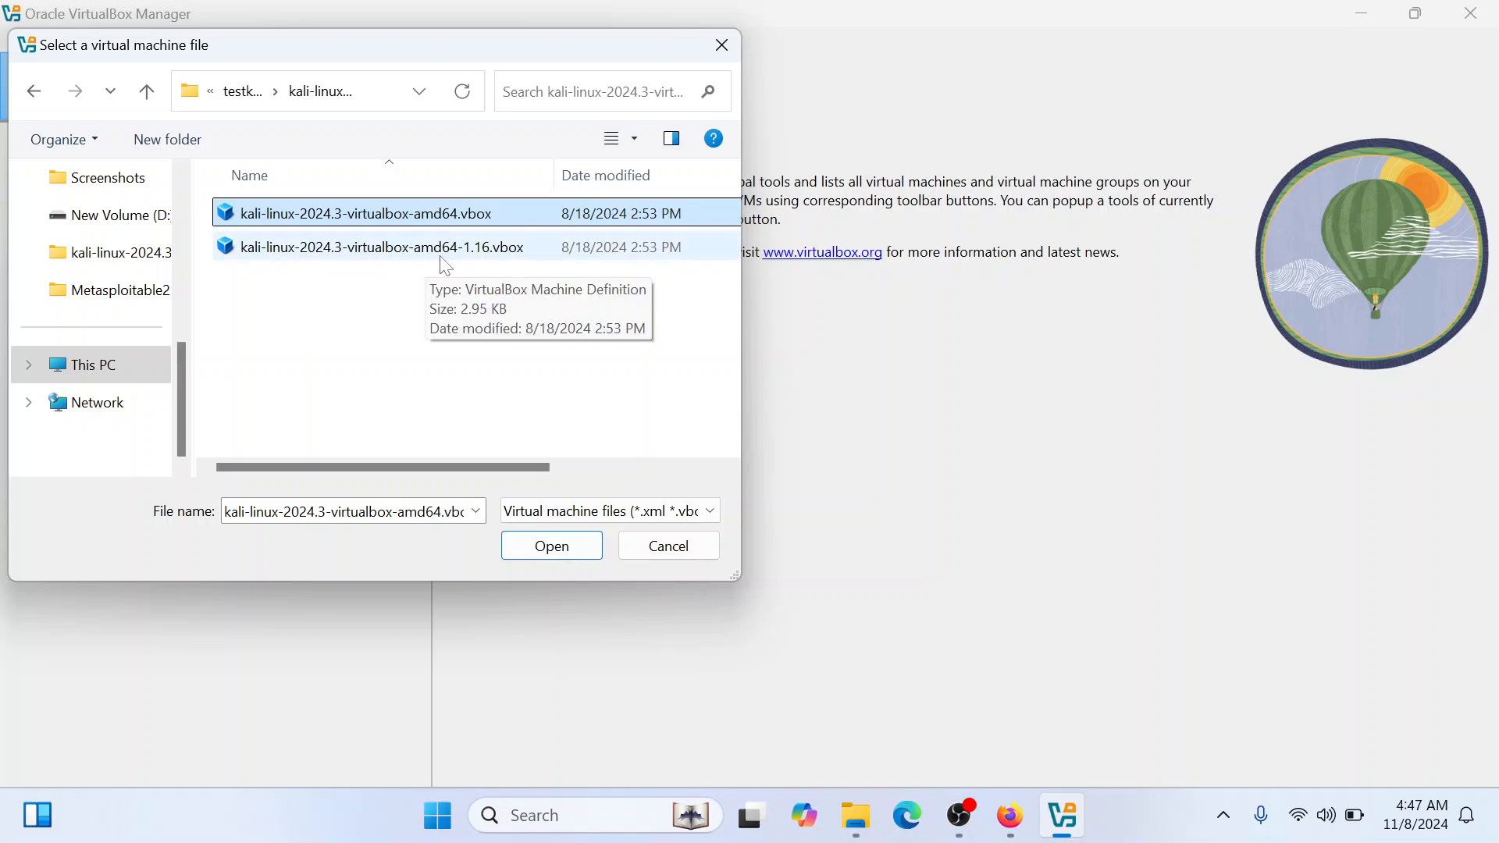
left_click(504, 250)
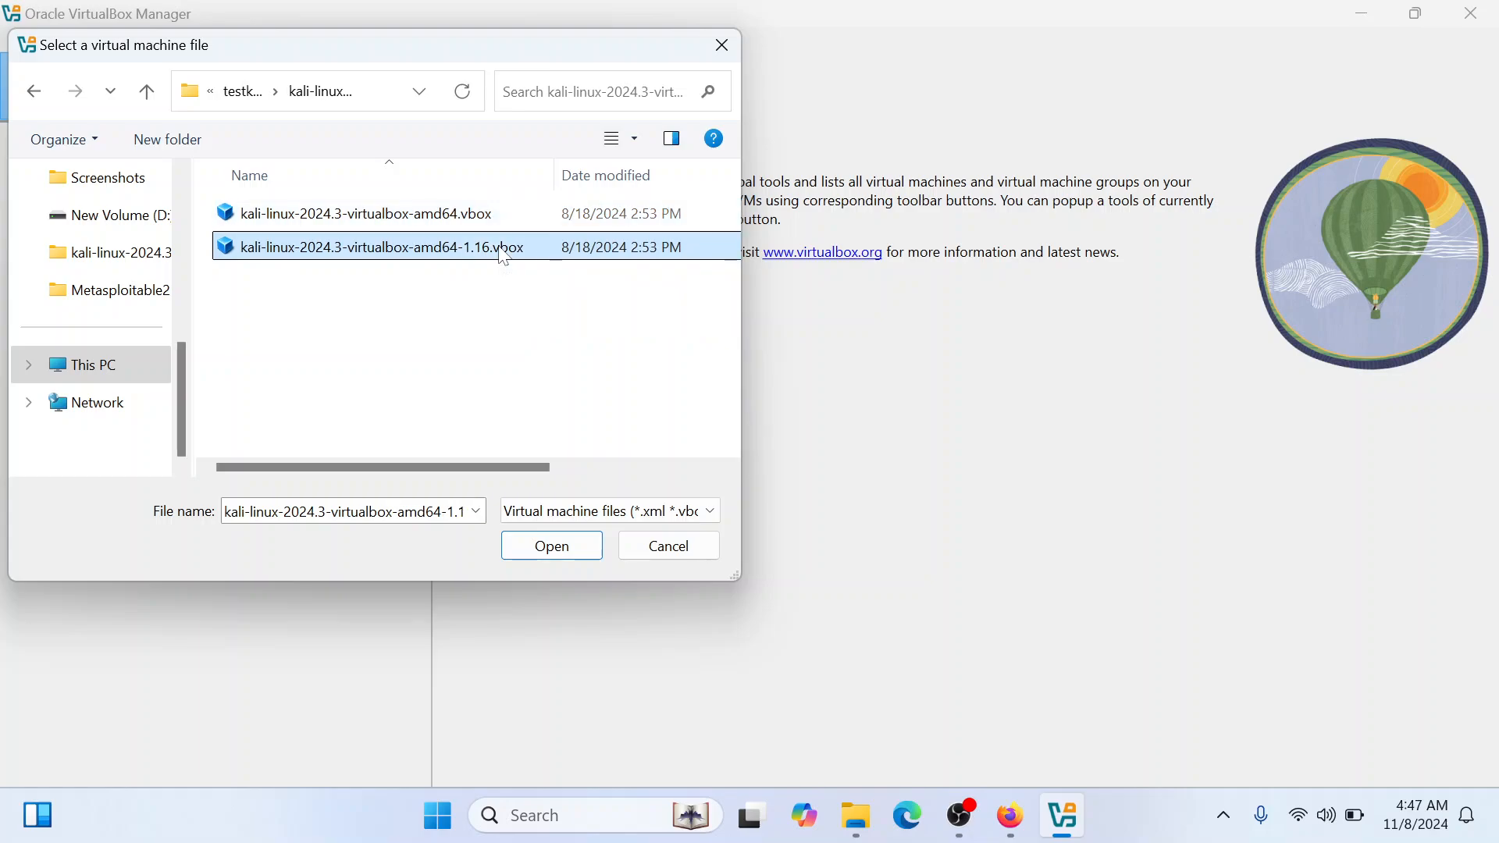
left_click(386, 219)
left_click(404, 254)
left_click(418, 220)
left_click(568, 556)
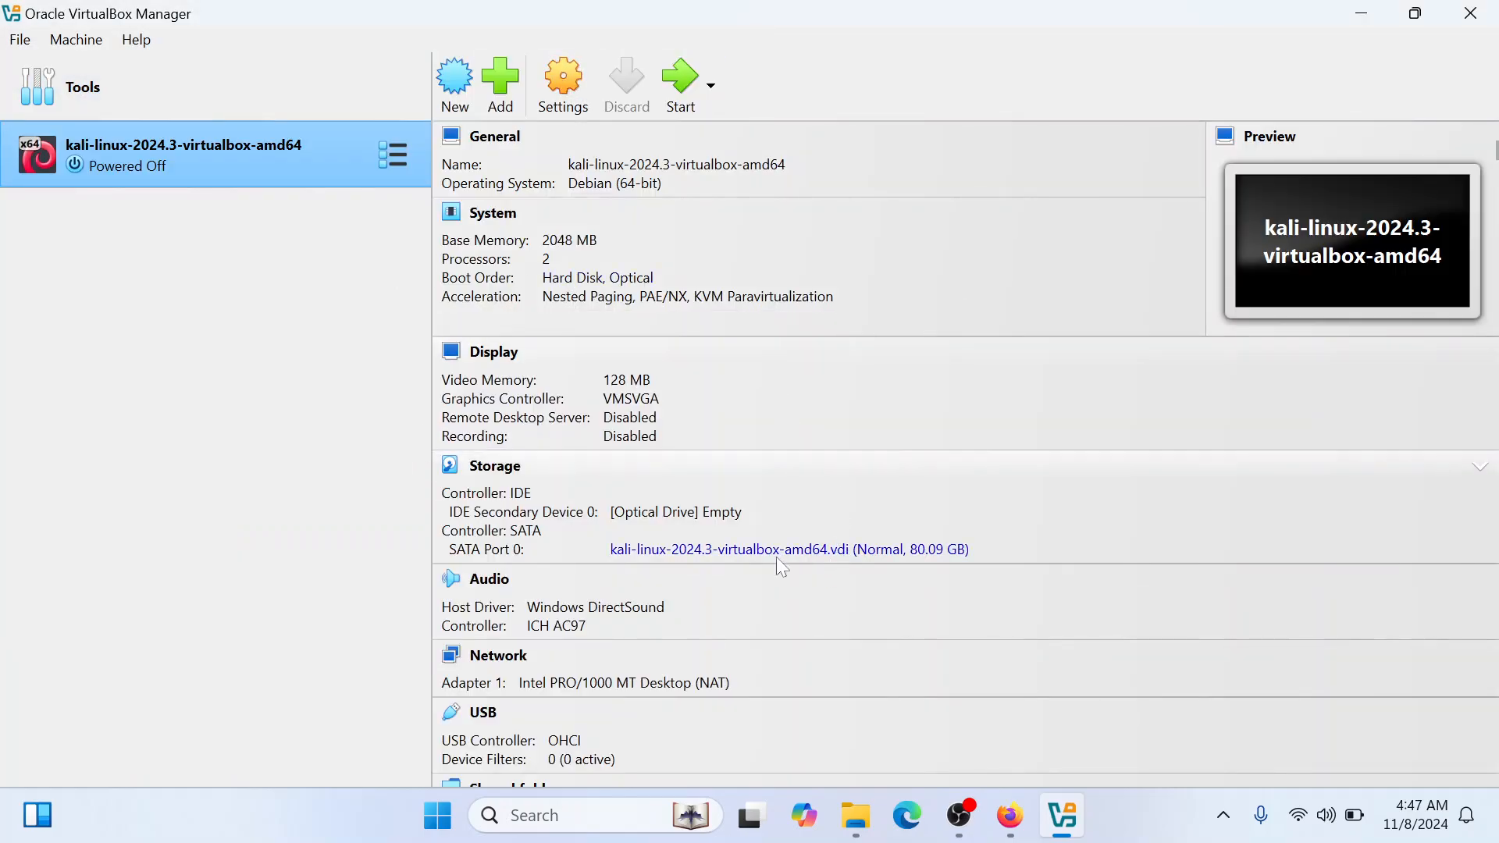
Open the Kali virtual machine's settings and change its name to "PwendBy" followed directly by the owner's first name
scroll(1495, 172, "down", 1)
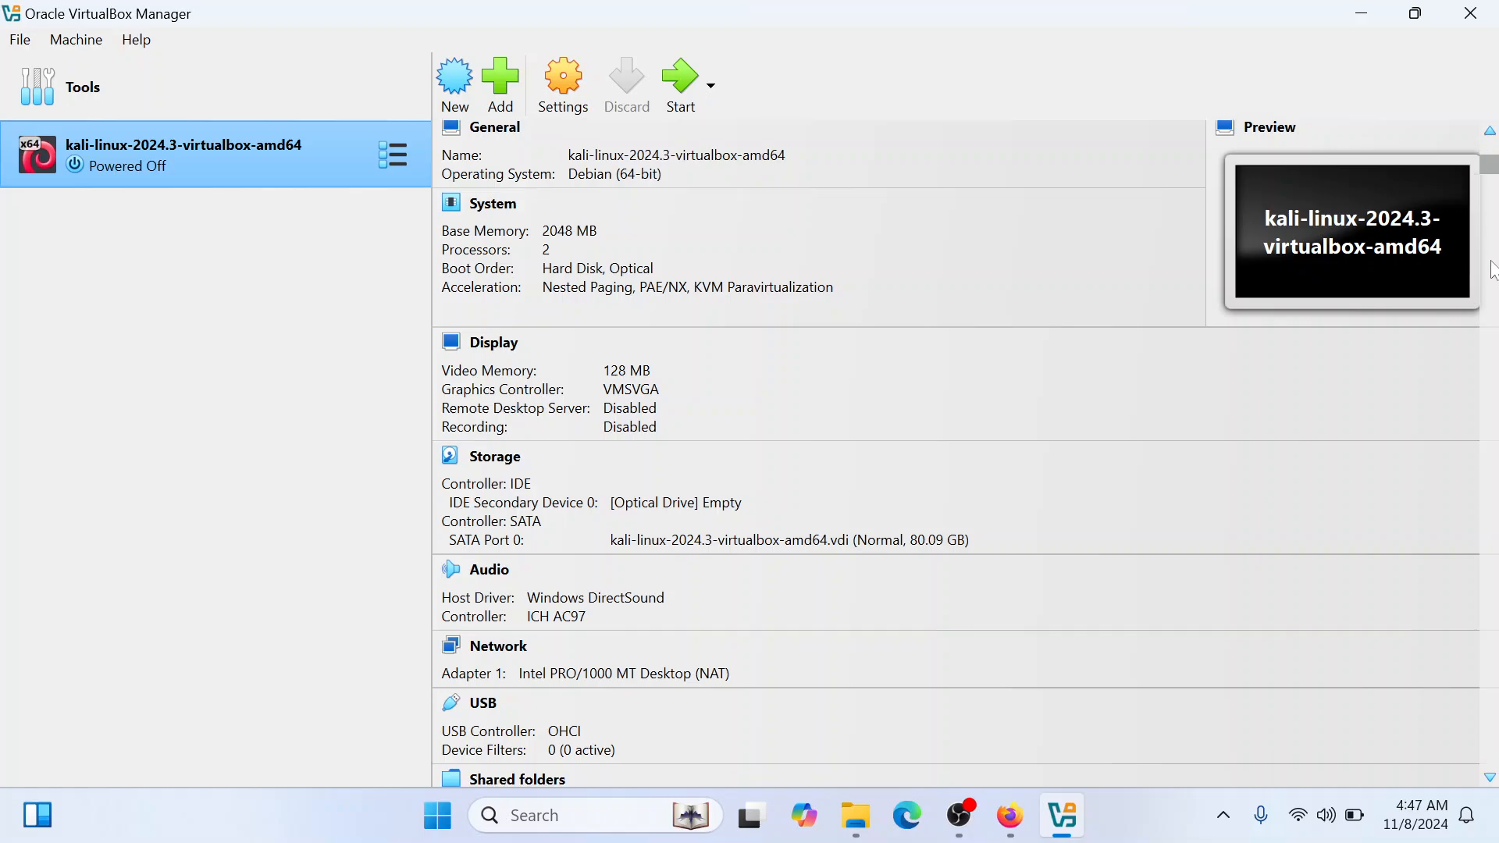
scroll(1494, 178, "up", 1)
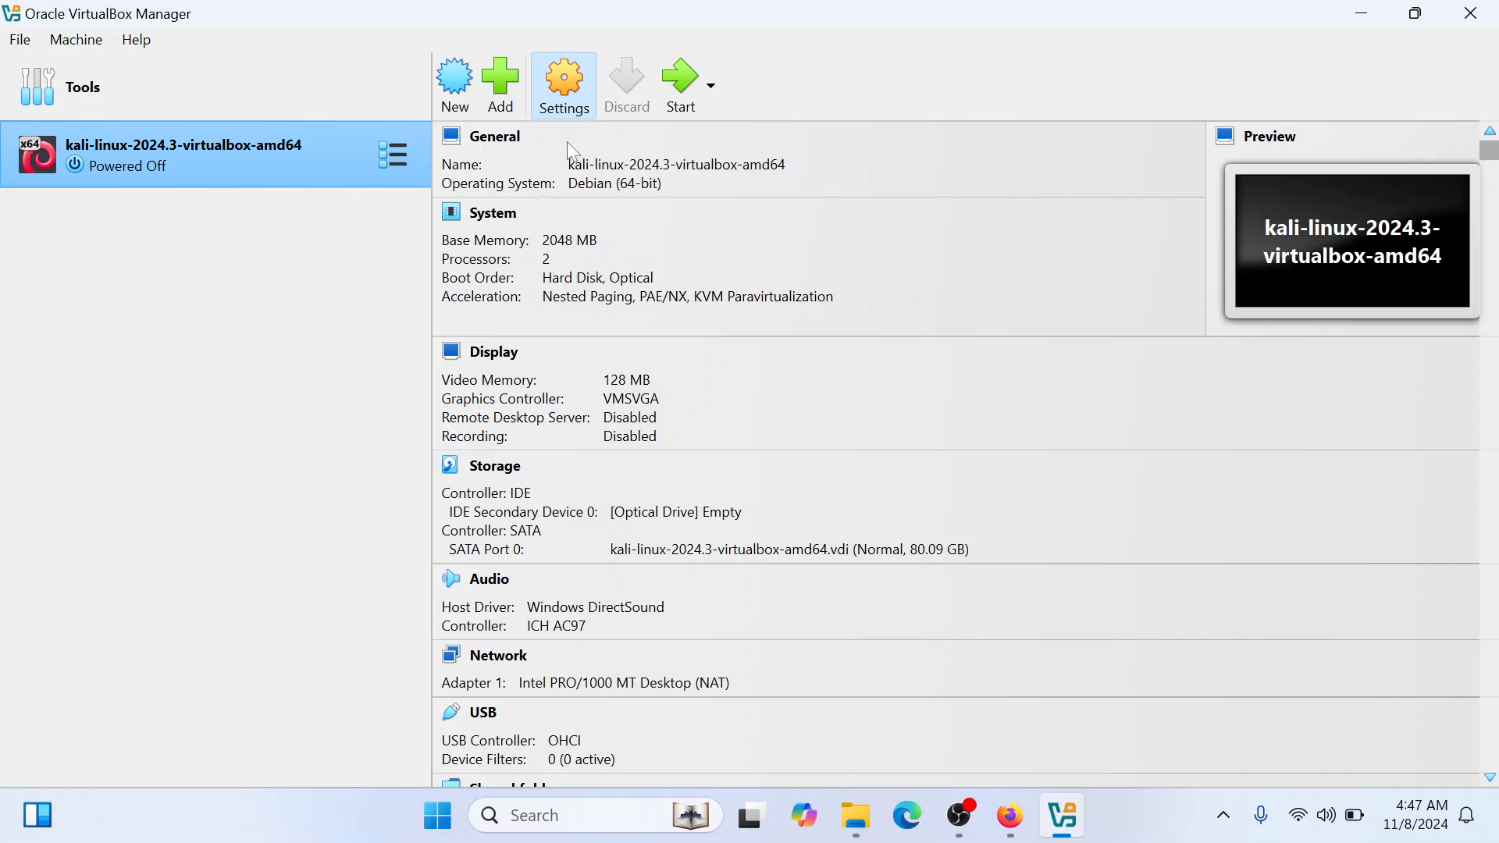
key("ctrl+s")
left_click_drag(849, 292, 602, 321)
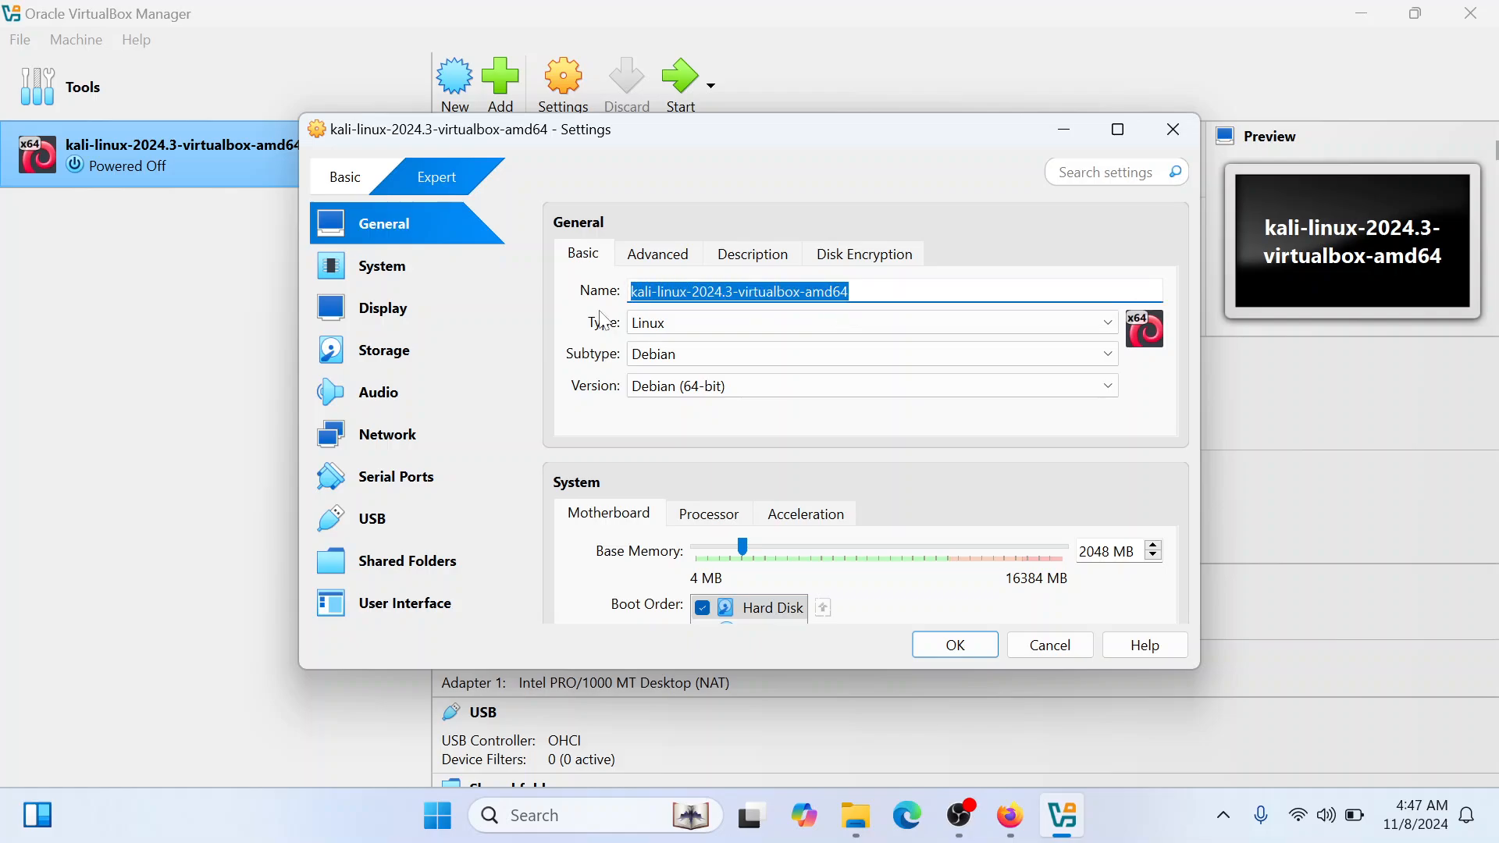
type("Pwe")
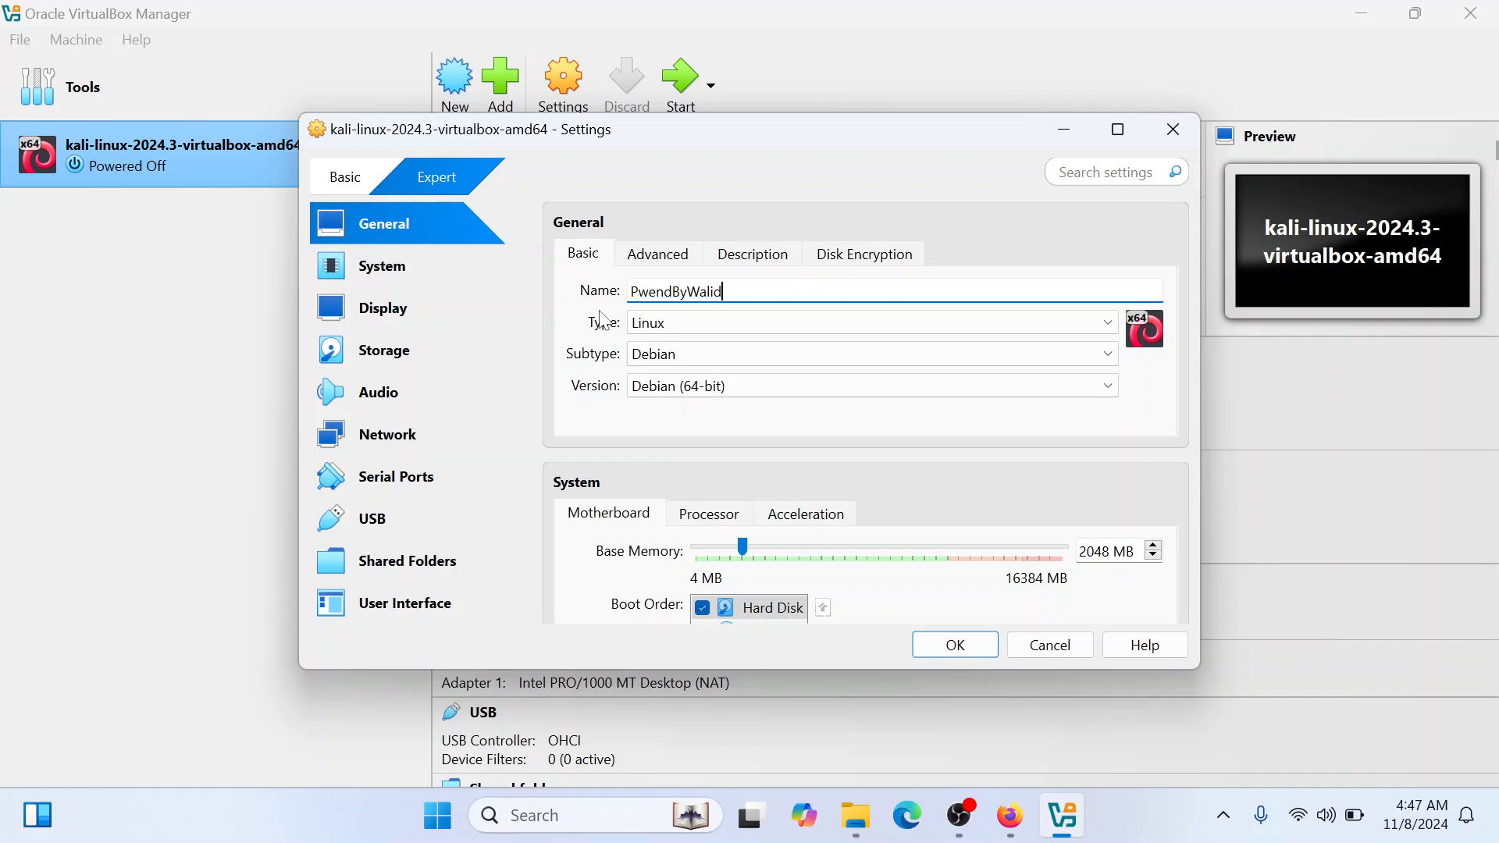
type("ndByWalid")
Review the available Subtype and Version options for the virtual machine's Linux operating system
left_click(709, 356)
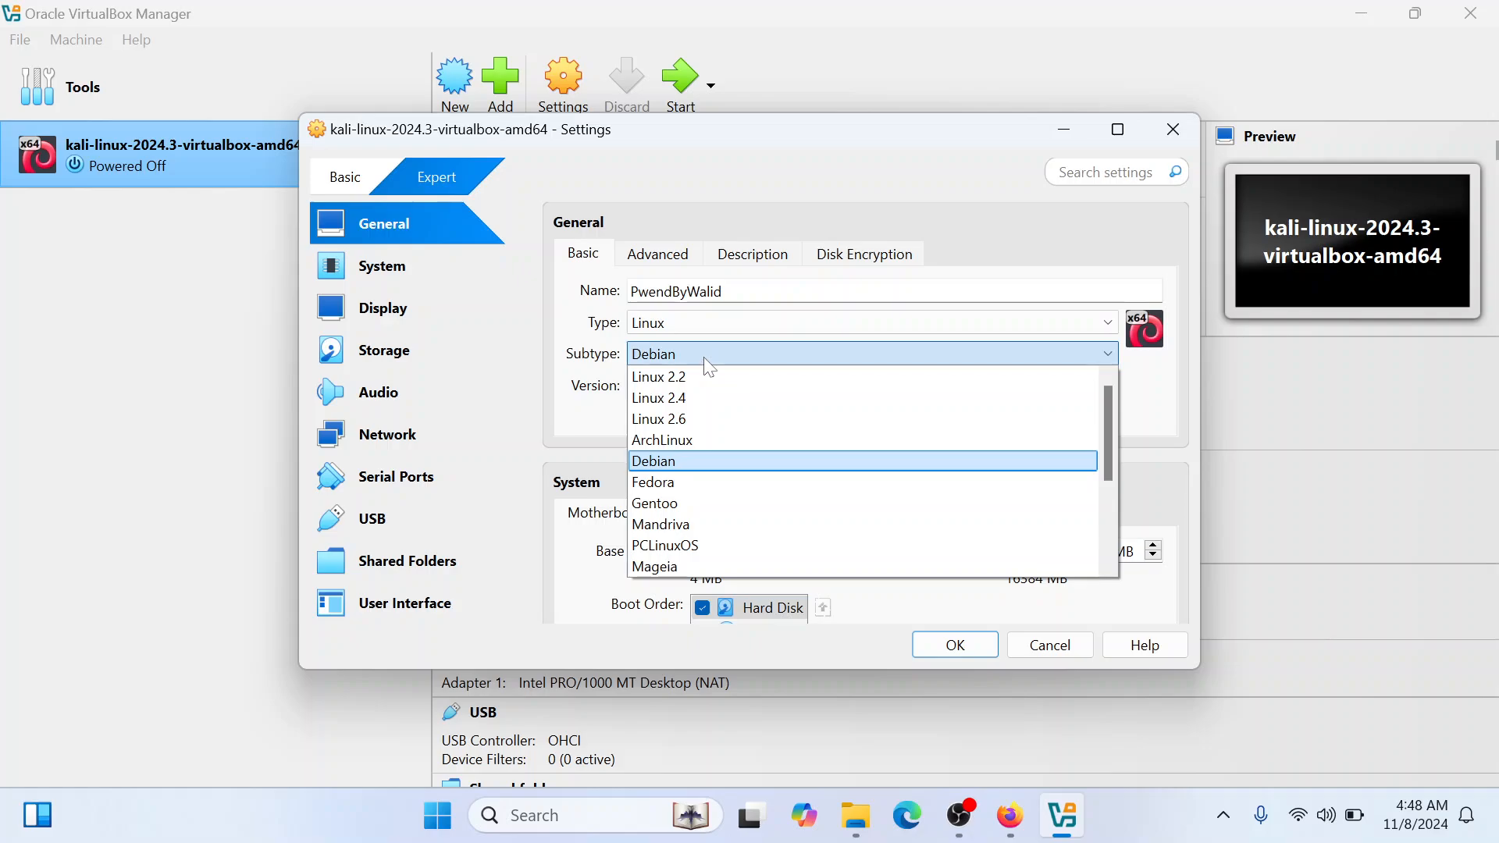
left_click(704, 358)
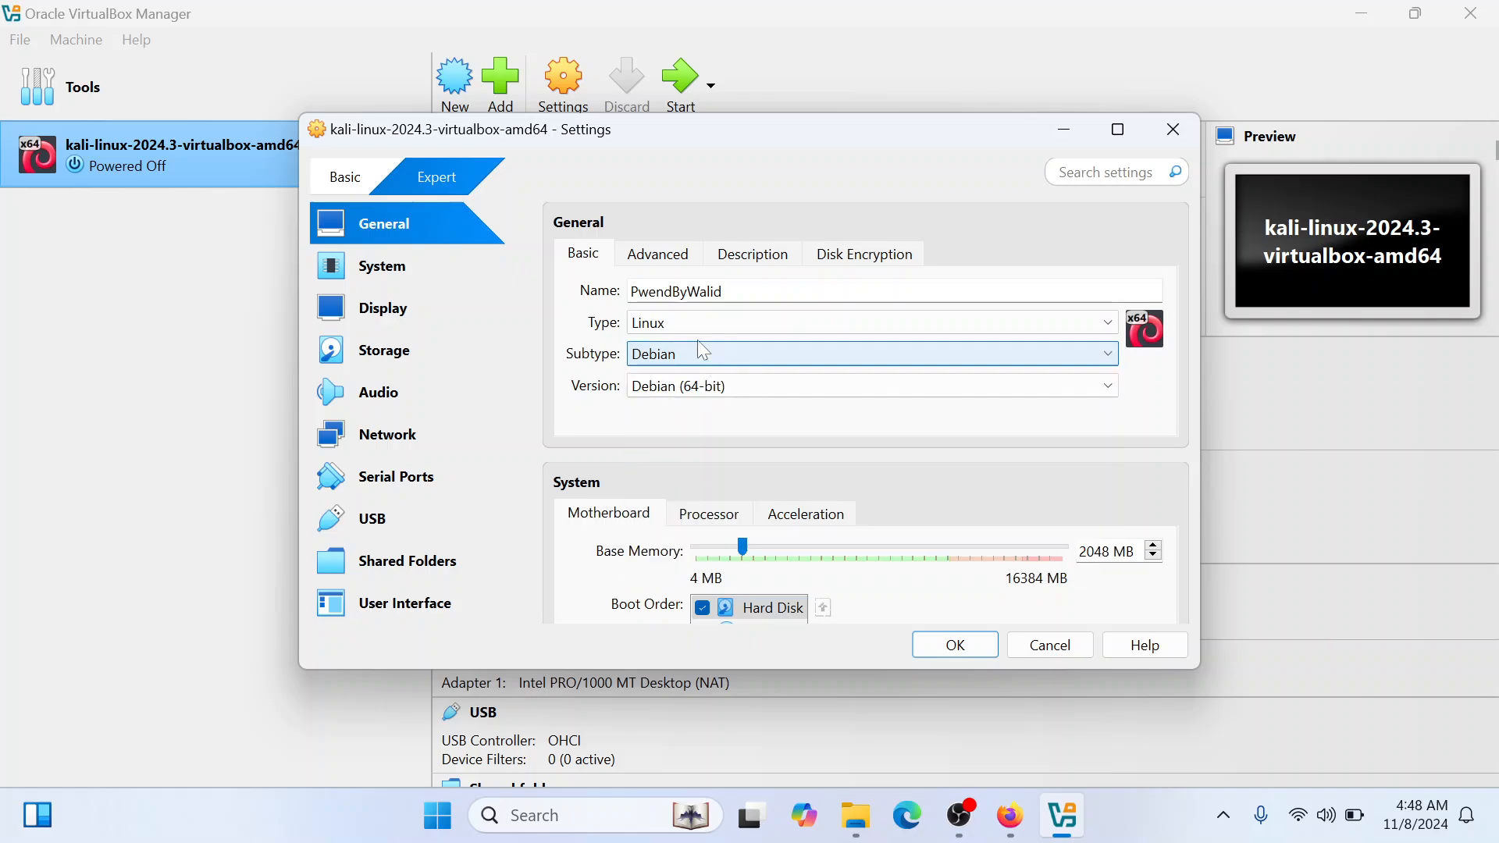
left_click(692, 355)
left_click(698, 356)
left_click(684, 387)
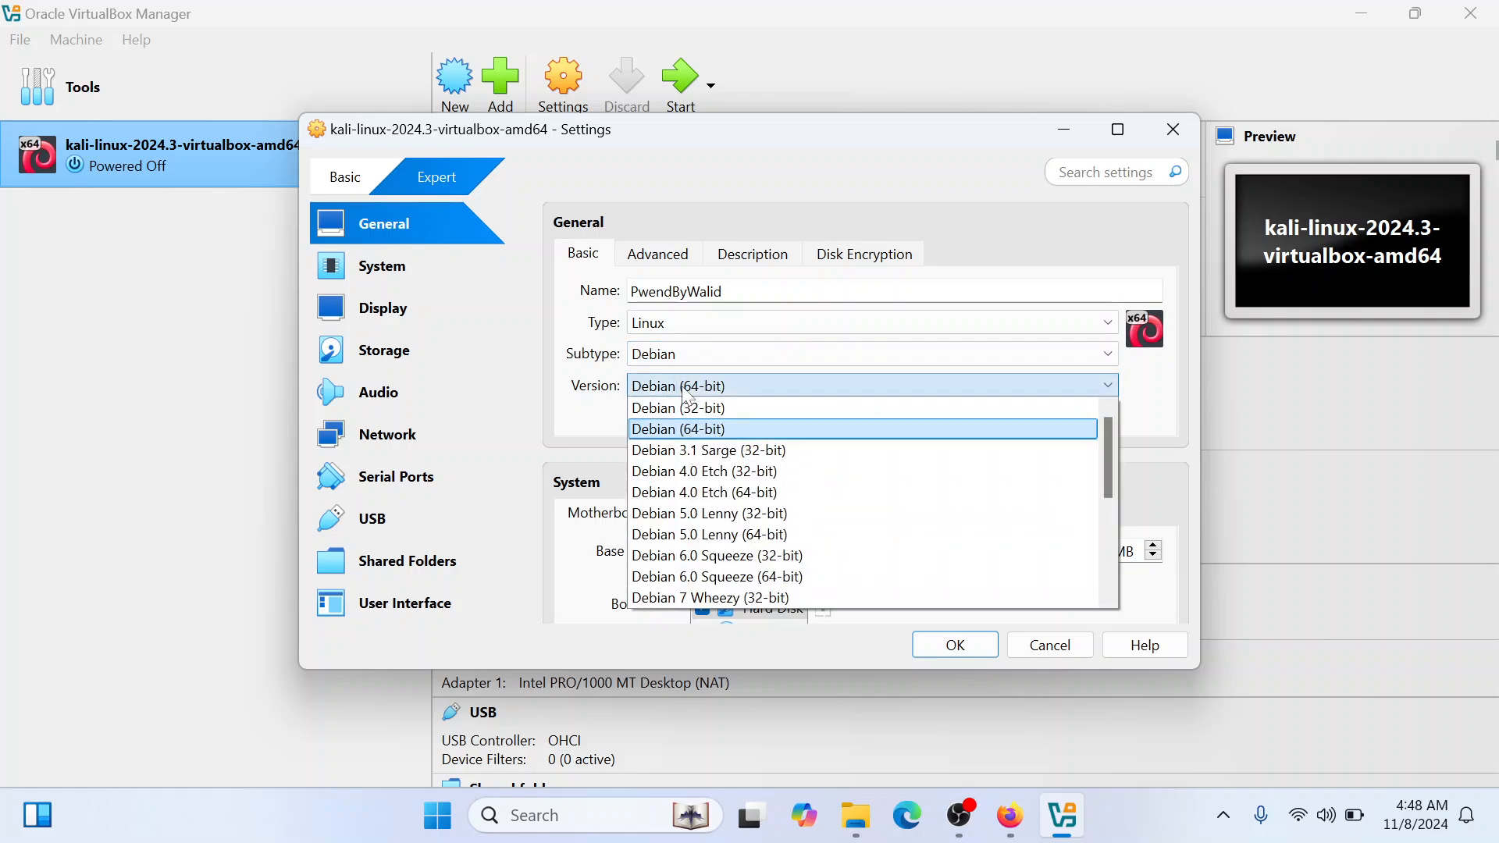
left_click(684, 400)
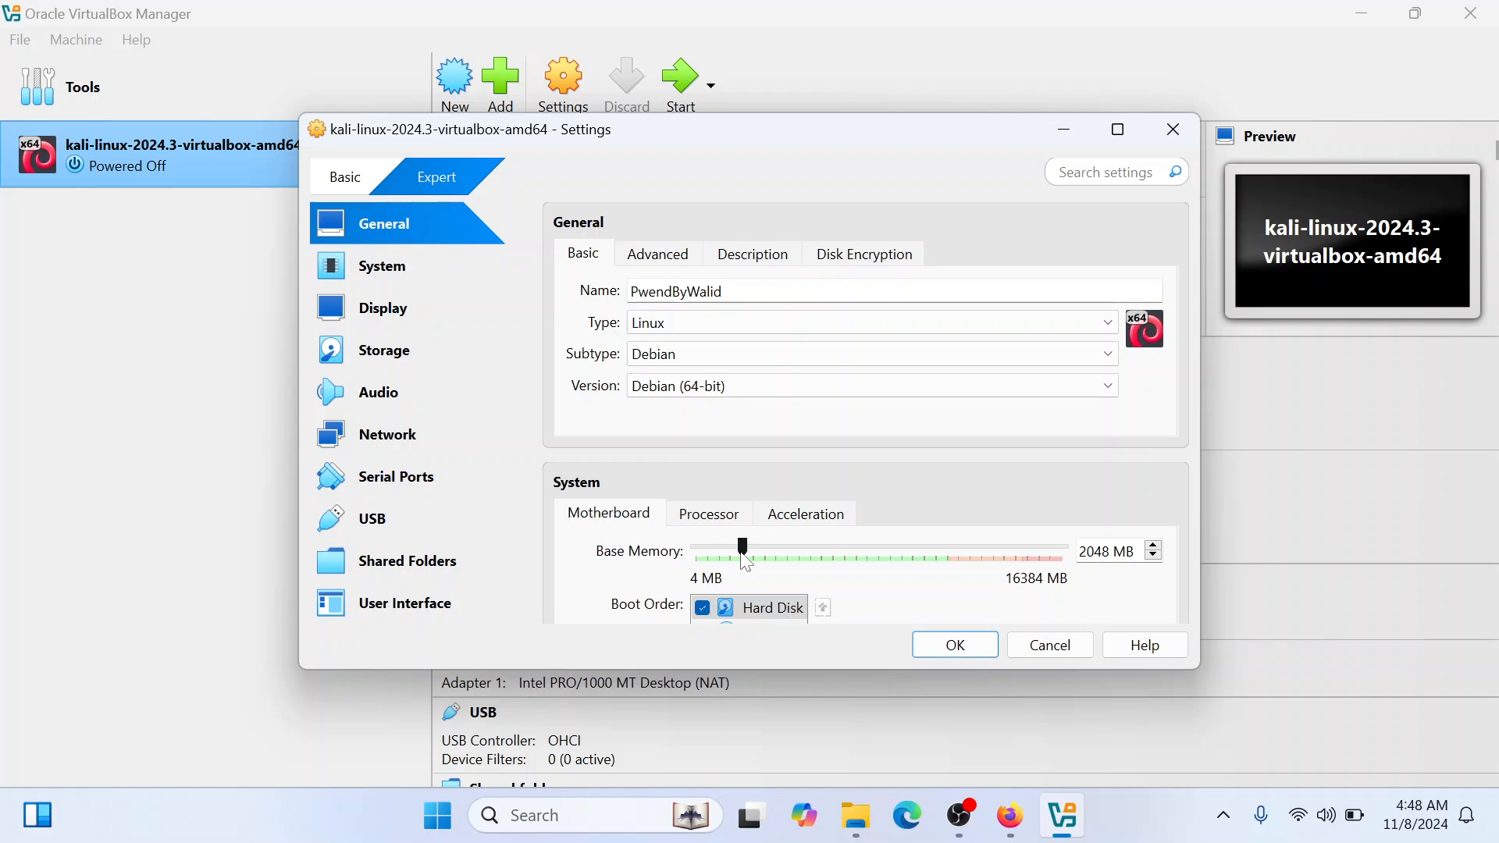
Set the virtual machine's base memory to 10000 MB
left_click_drag(745, 559, 942, 566)
key("BackSpace")
key("BackSpace")
key("BackSpace")
type("0000")
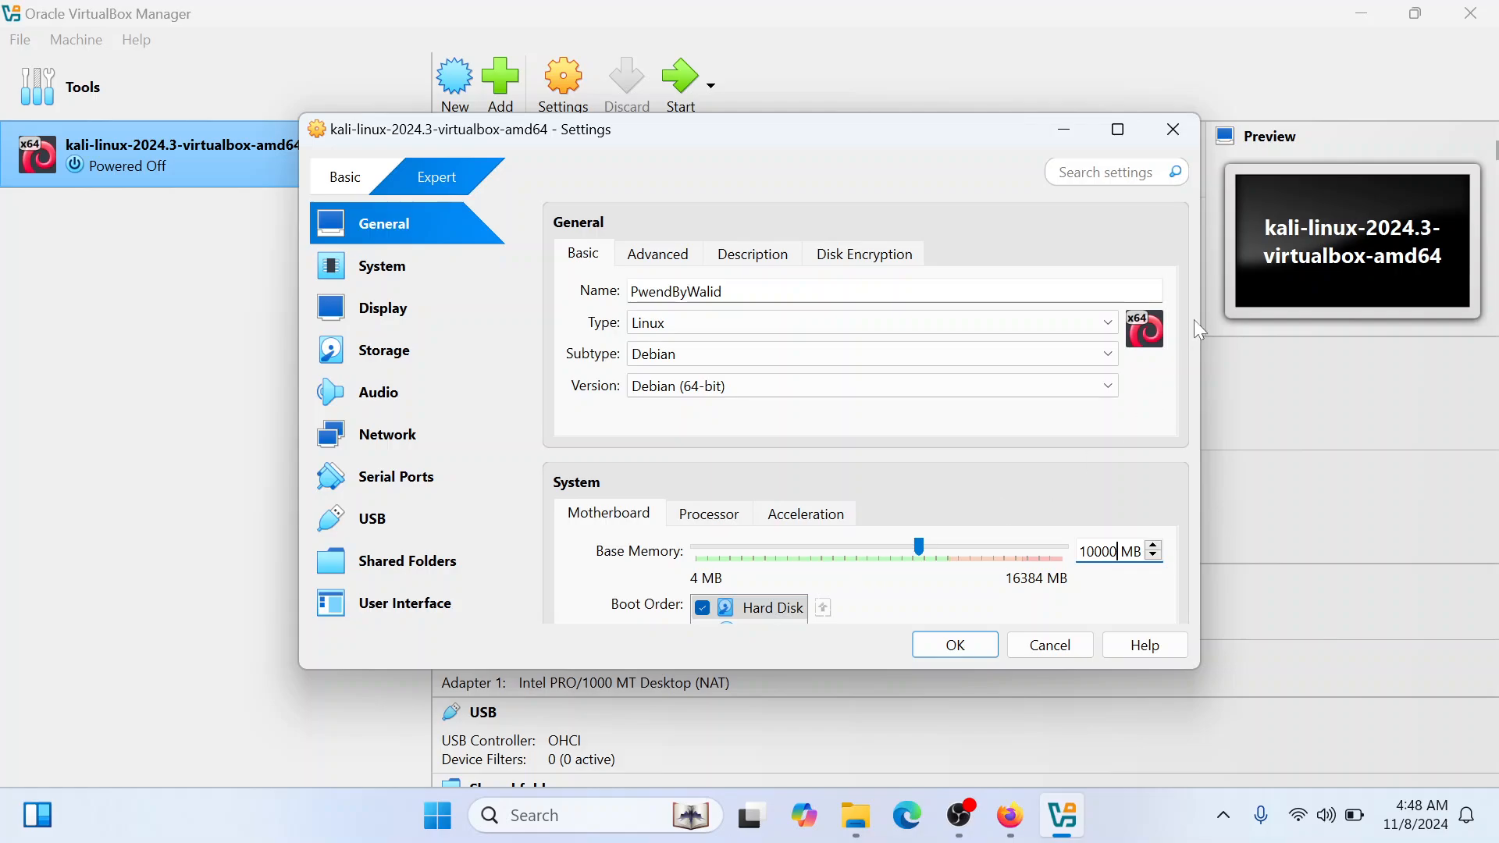
Review the virtual machine's processor and acceleration settings and return to the motherboard settings
left_click(696, 520)
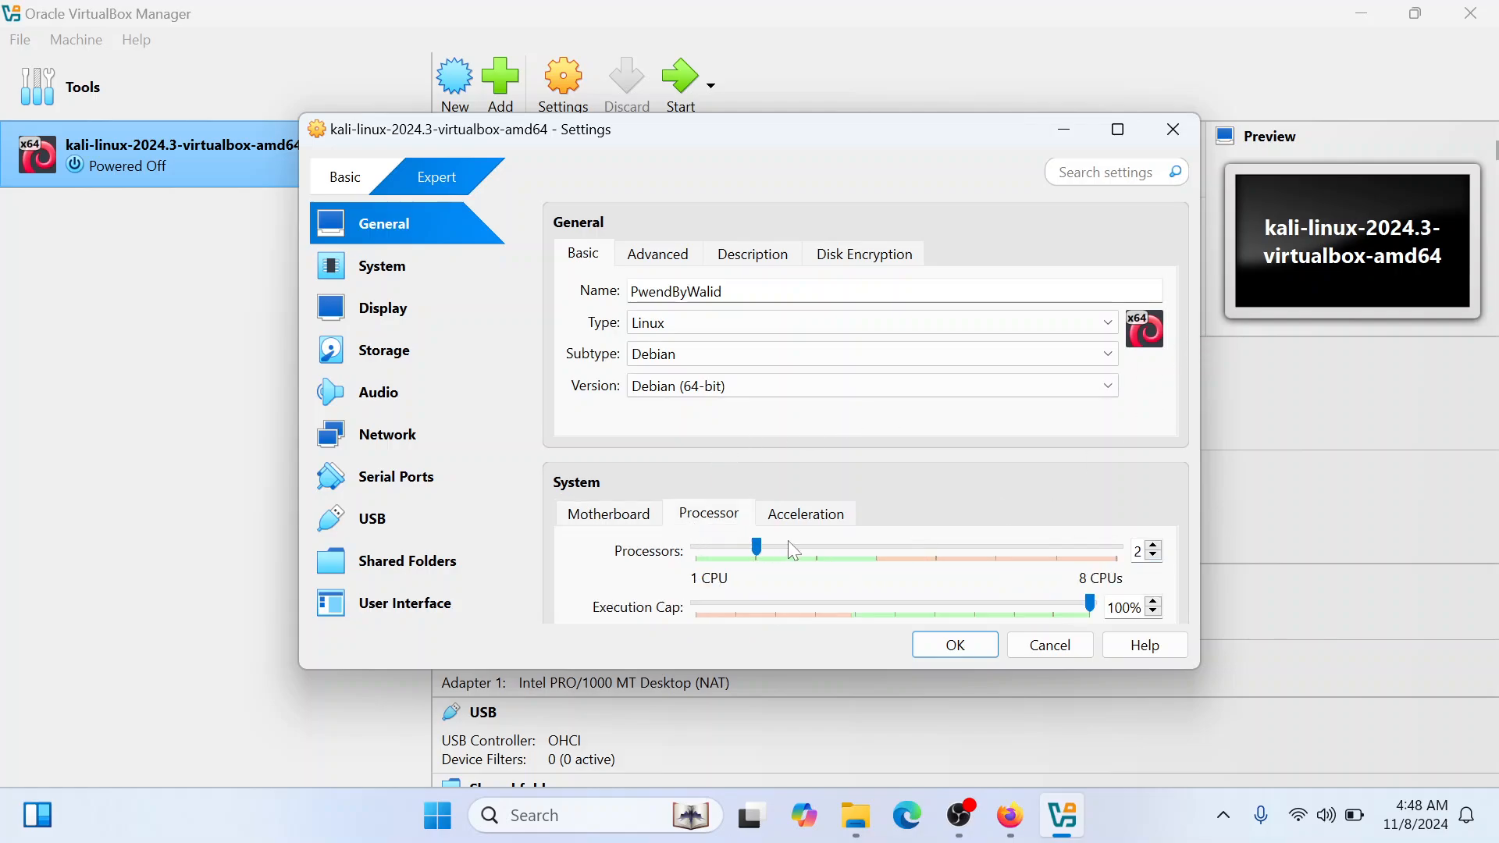
left_click(837, 548)
left_click(802, 531)
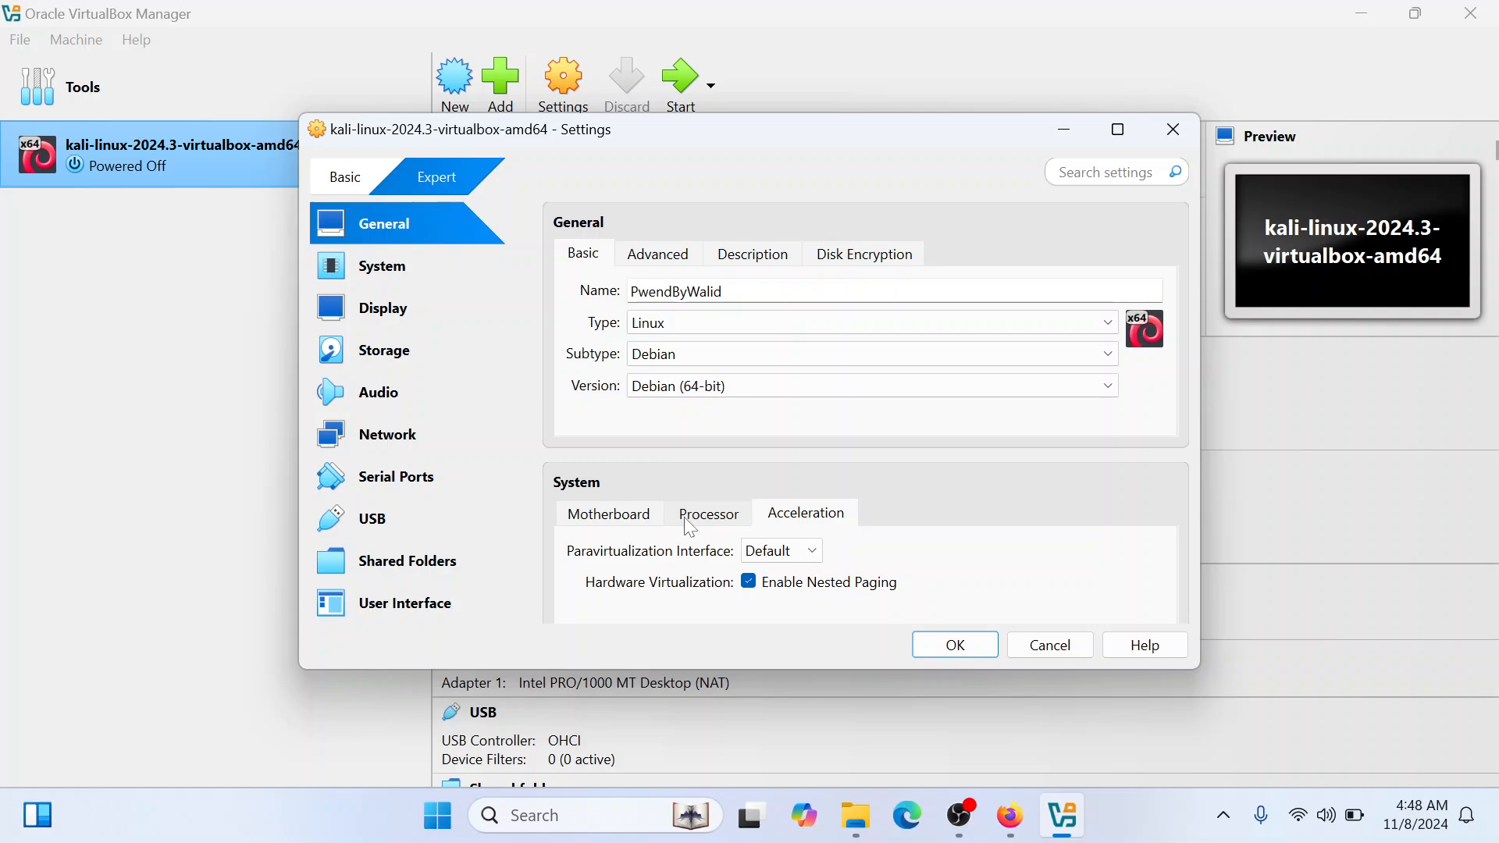
left_click(637, 519)
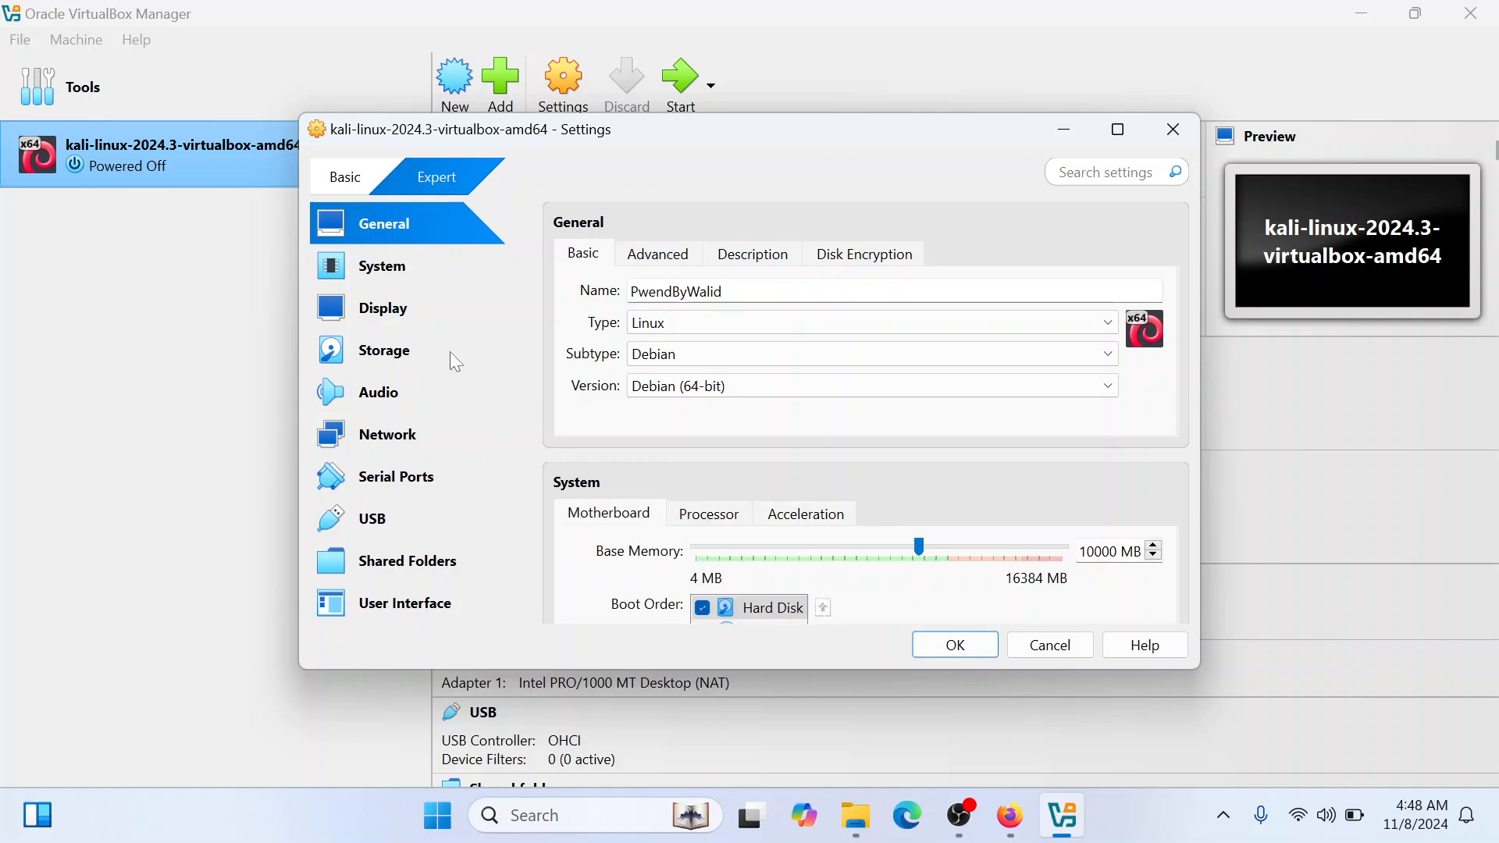
Review the virtual machine's advanced, description and disk encryption settings and return to the basic general settings
left_click(675, 260)
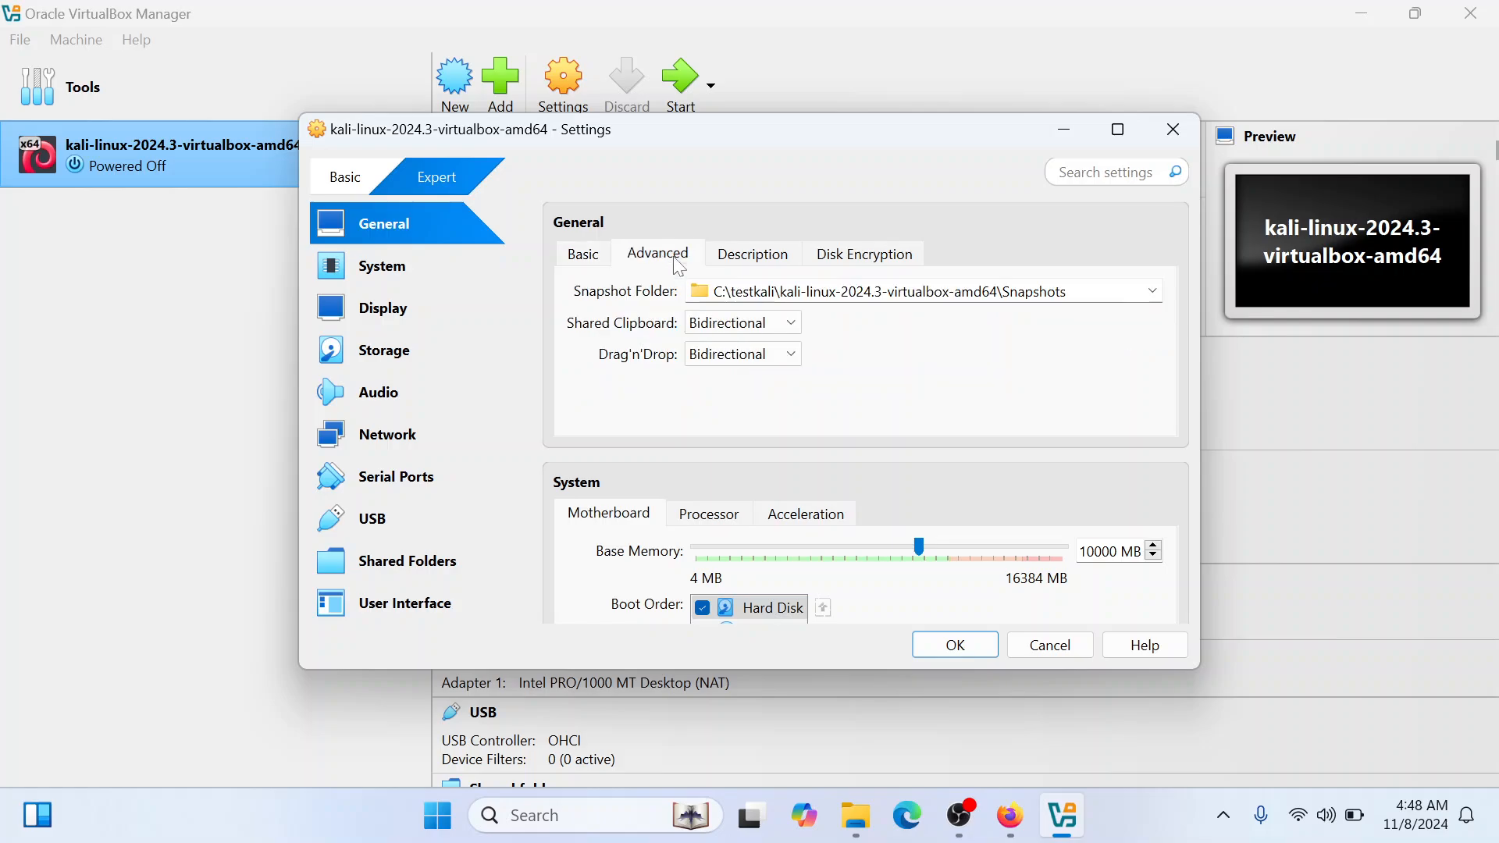
left_click(742, 261)
left_click(668, 258)
left_click(748, 261)
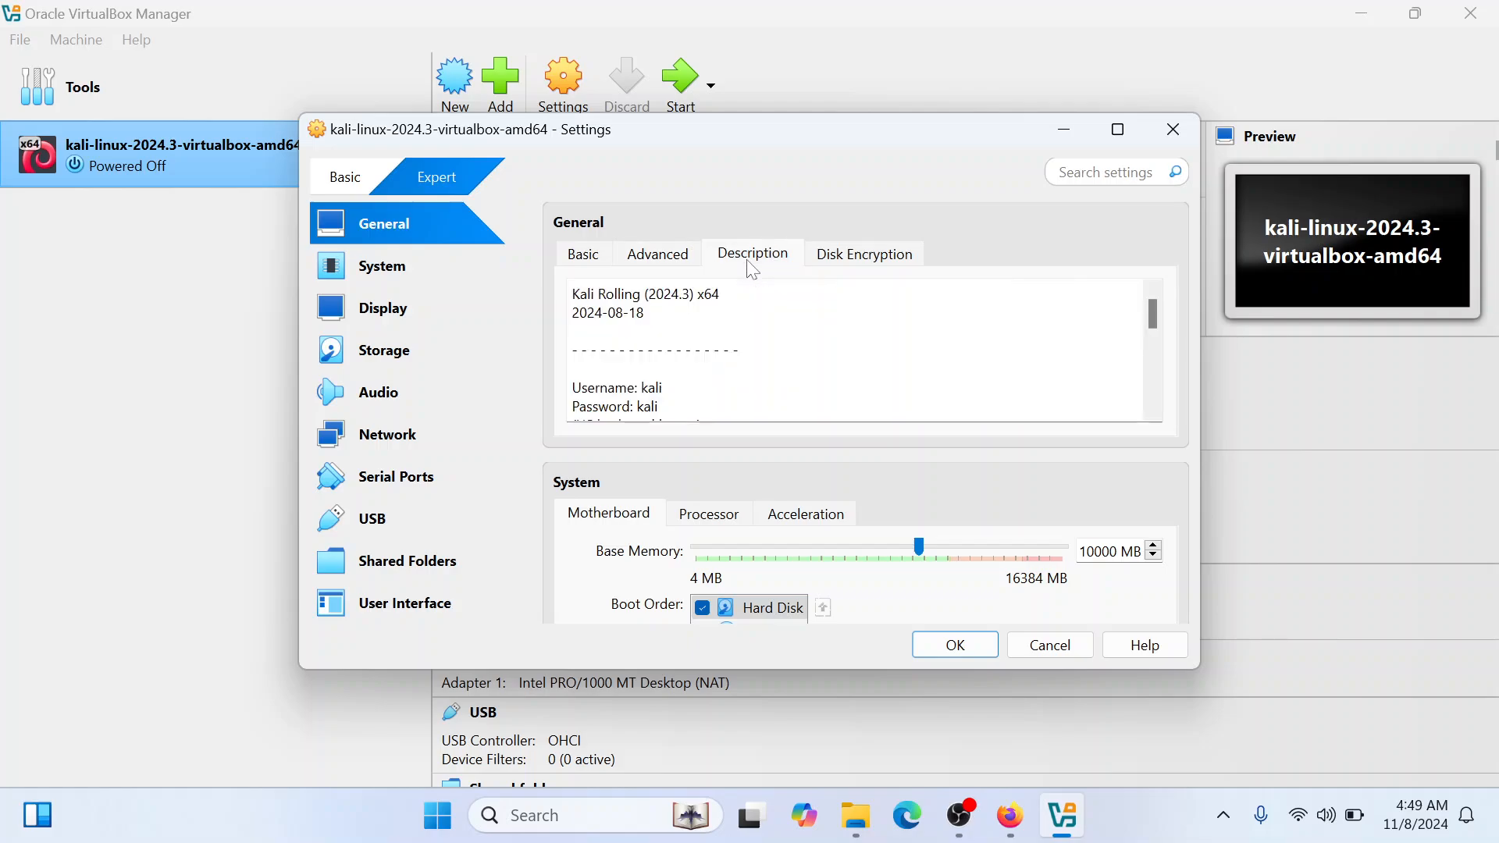
scroll(859, 350, "down", 5)
scroll(859, 350, "up", 5)
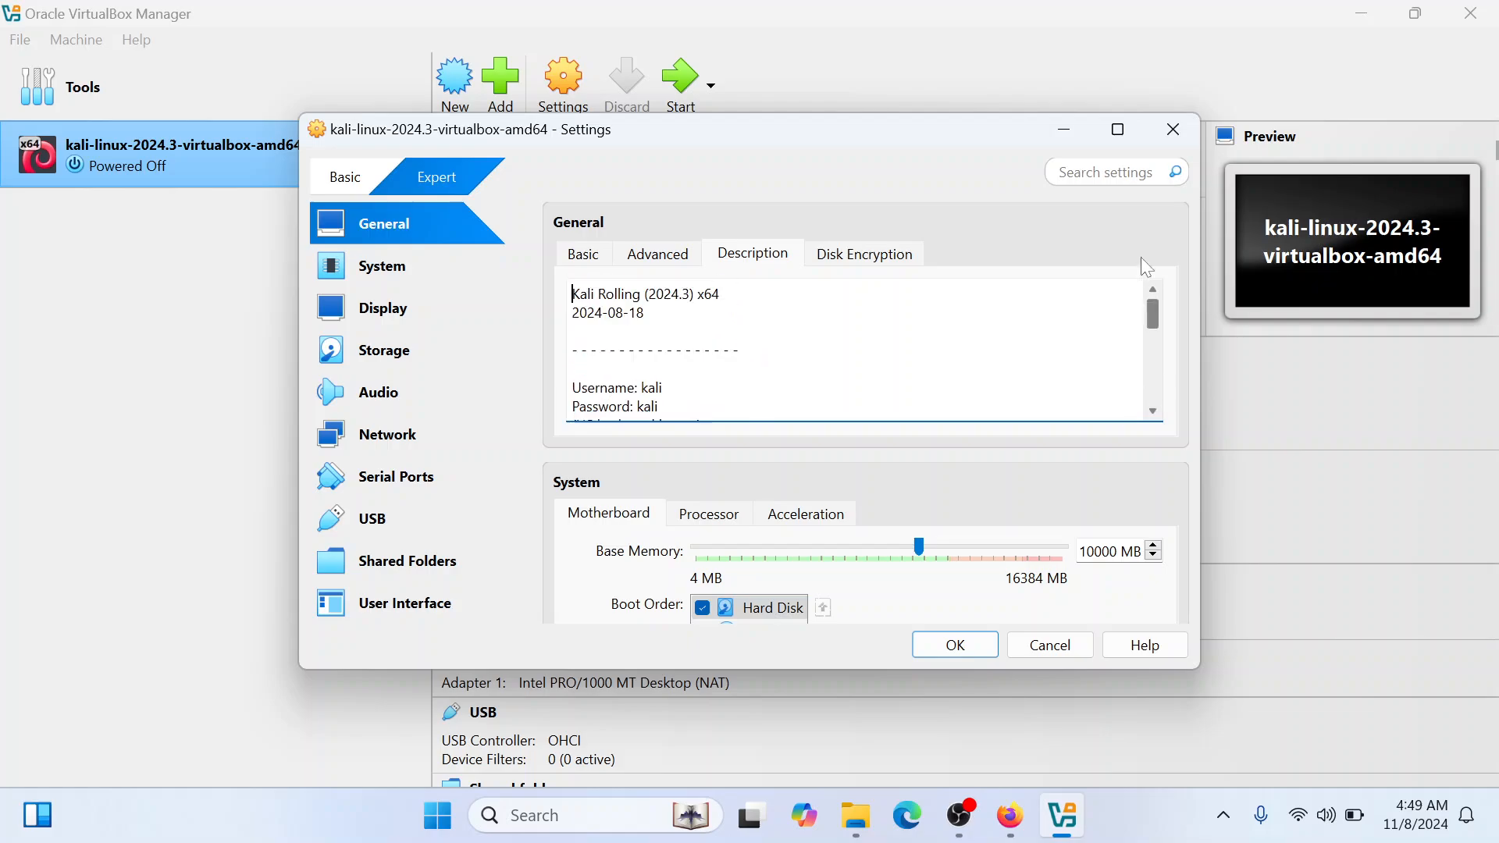
left_click(908, 253)
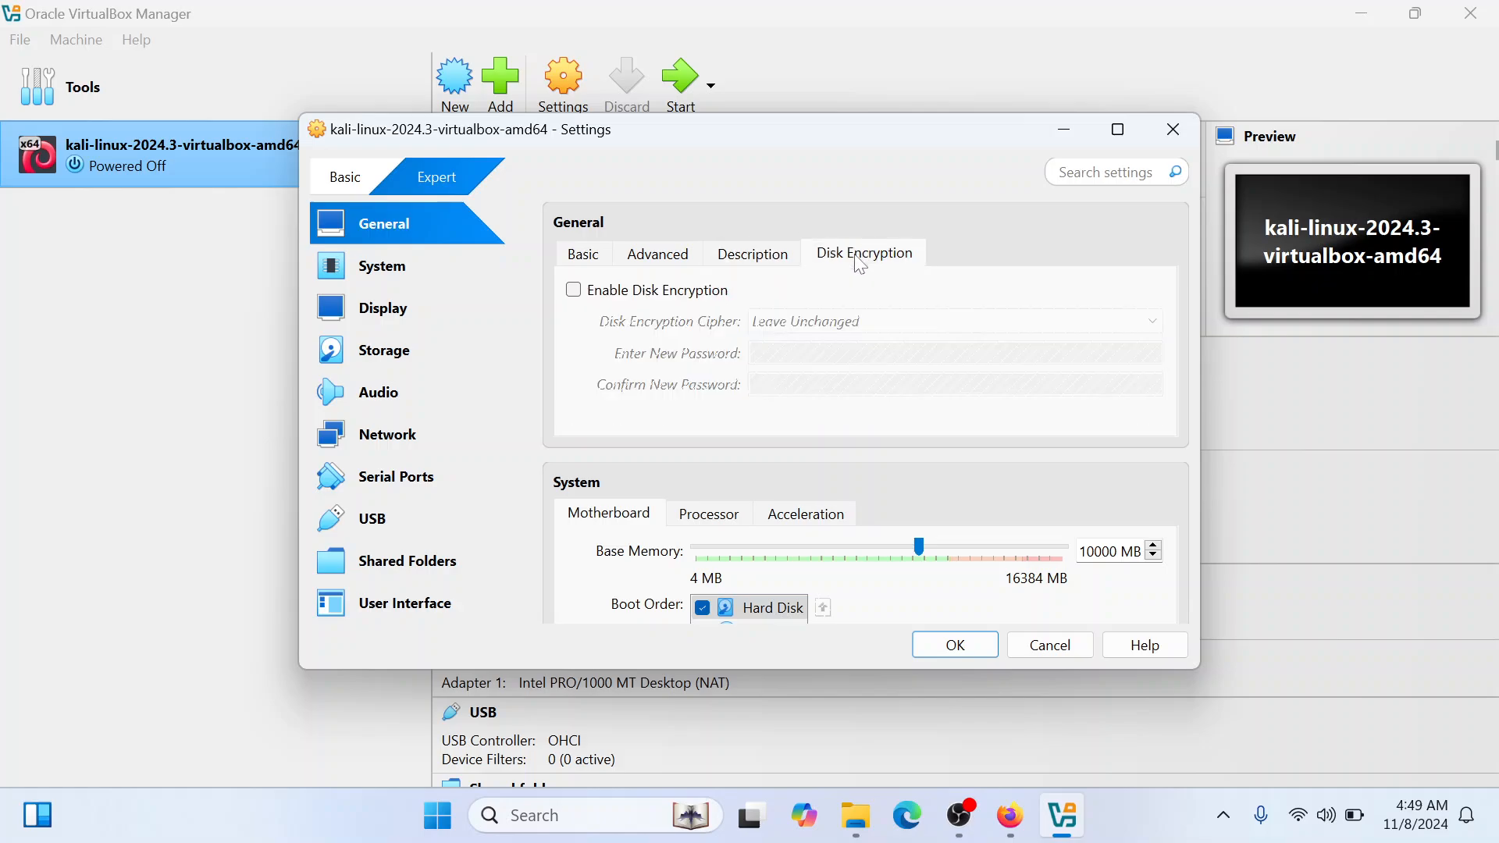
left_click(578, 260)
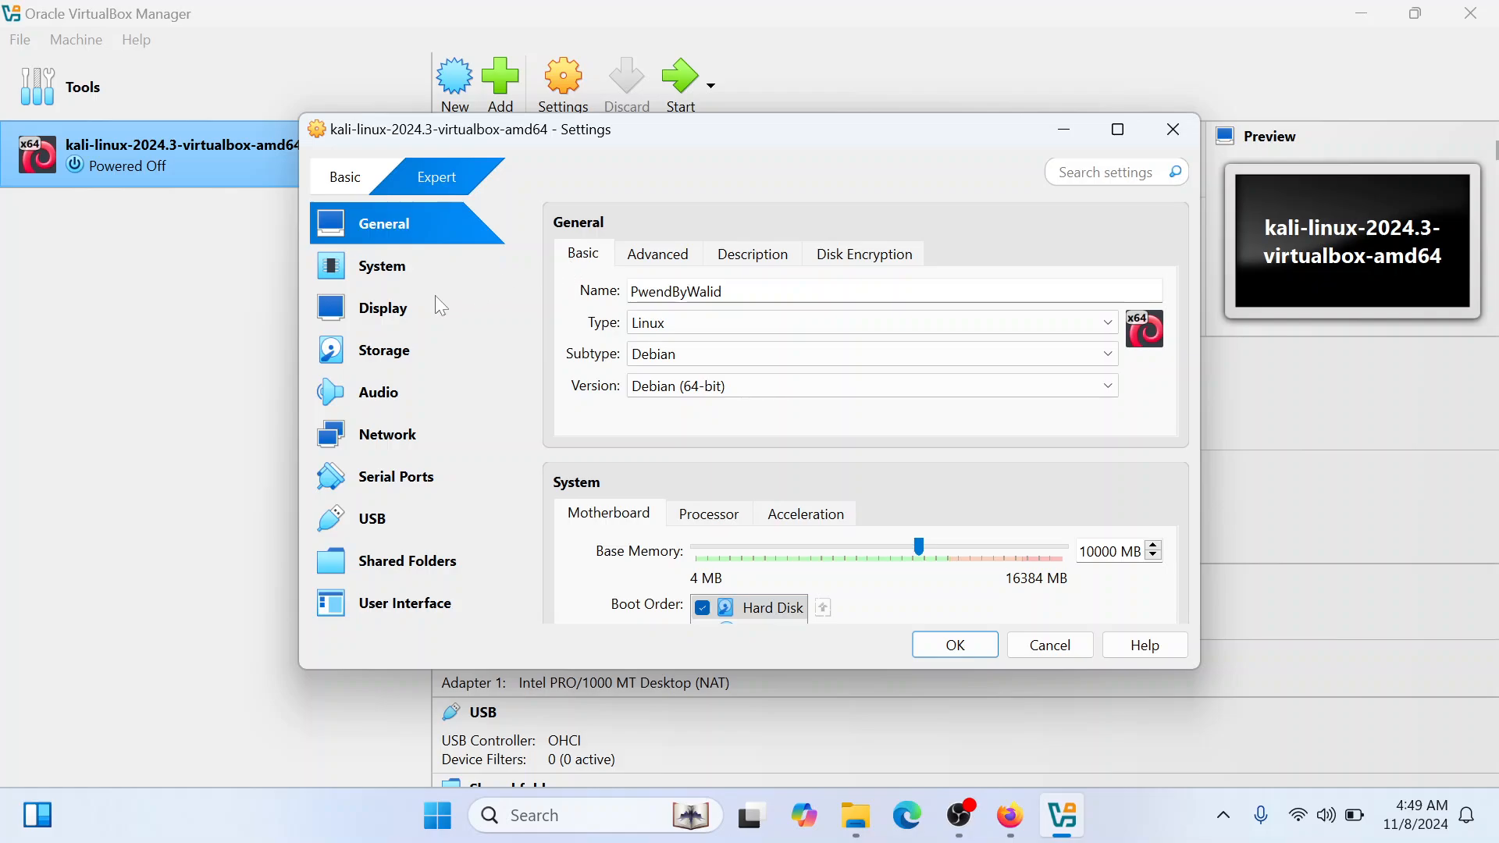
Review the virtual machine's motherboard settings and its display screen and recording settings
left_click(398, 275)
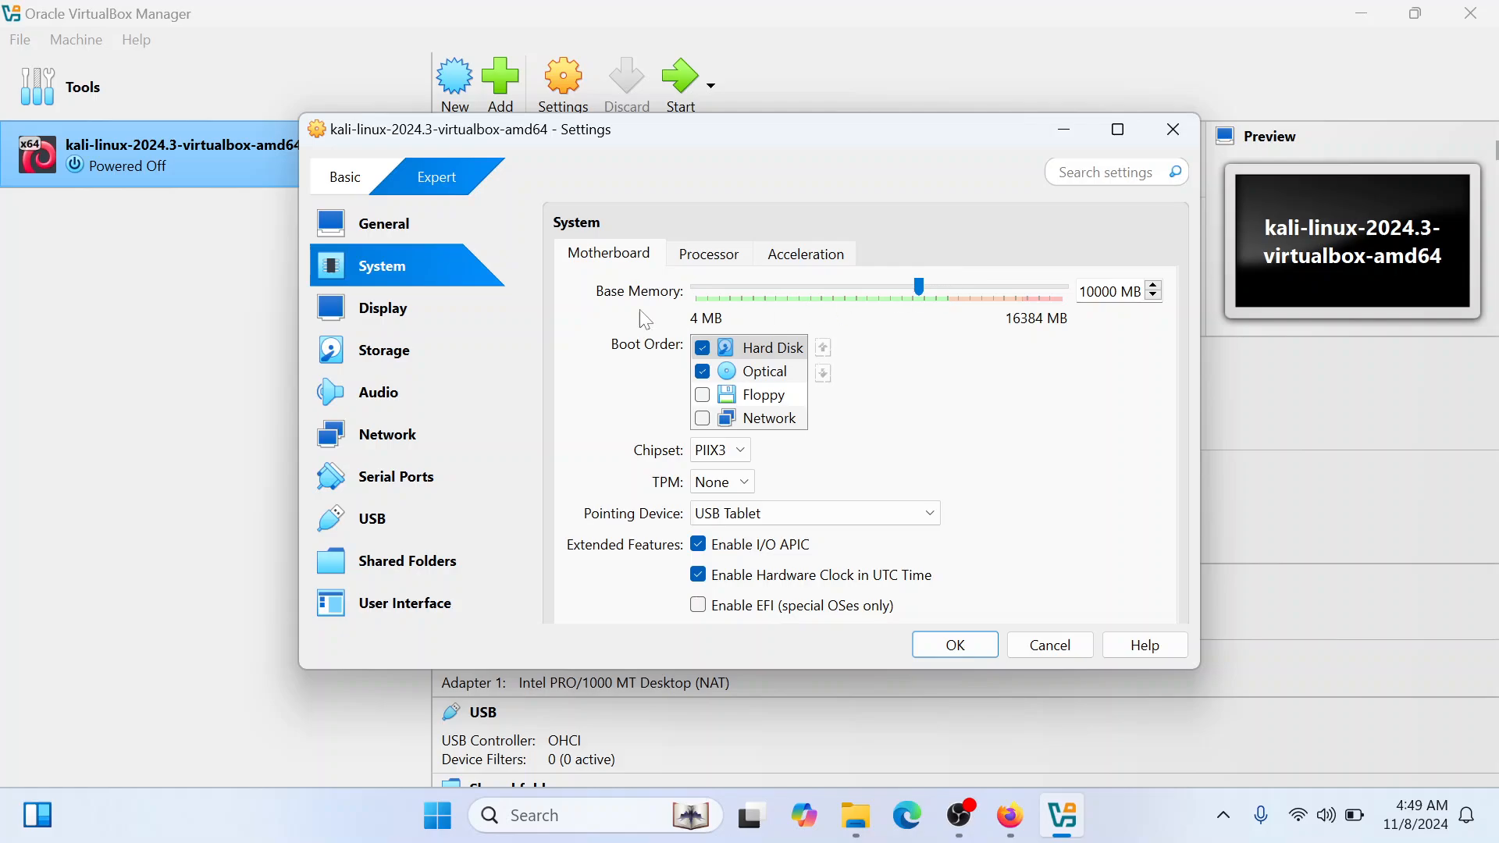
left_click(446, 298)
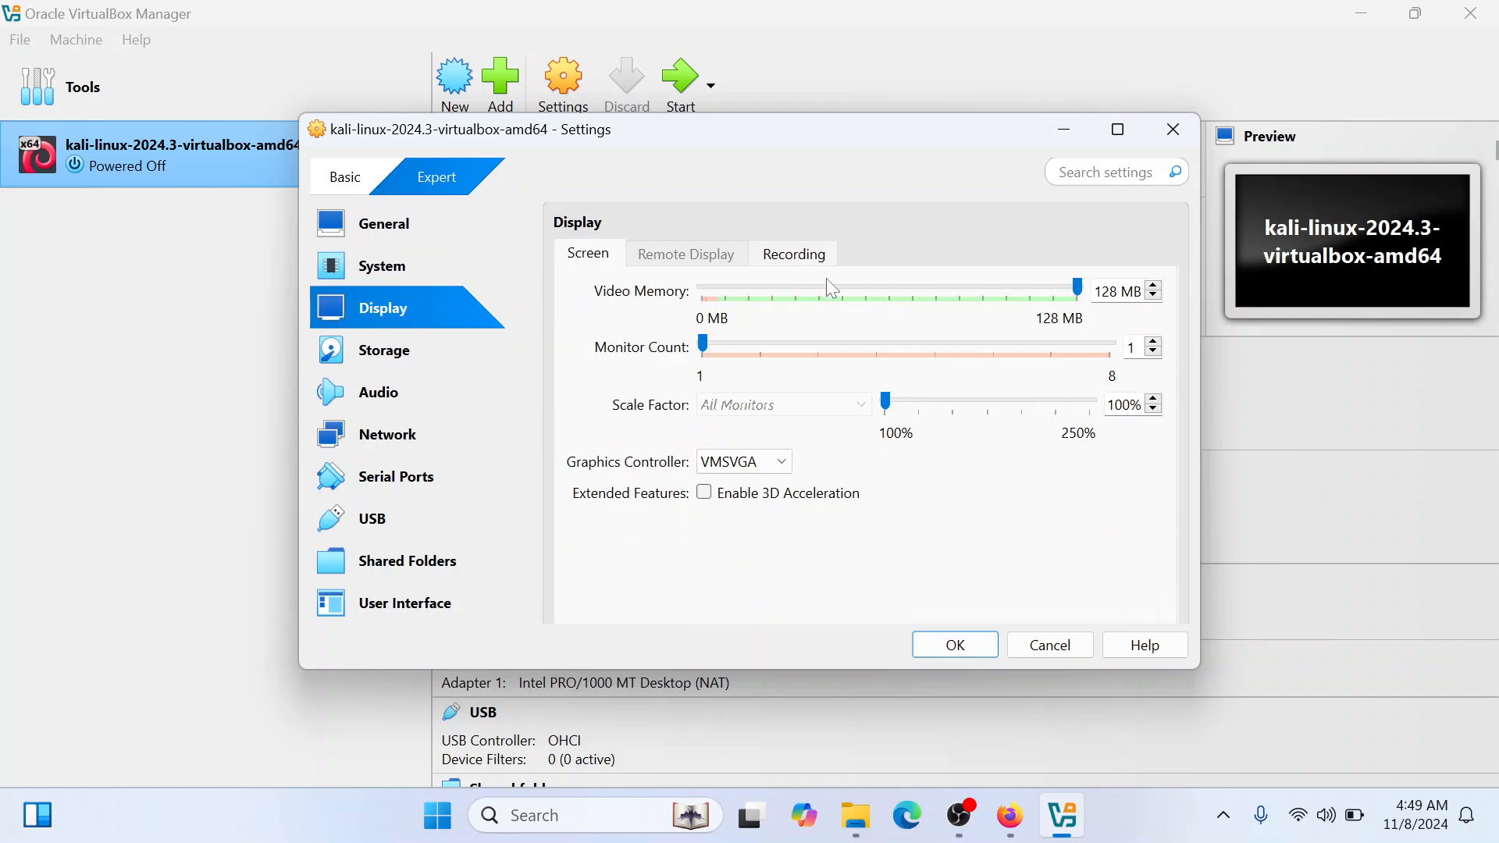
left_click(1069, 290)
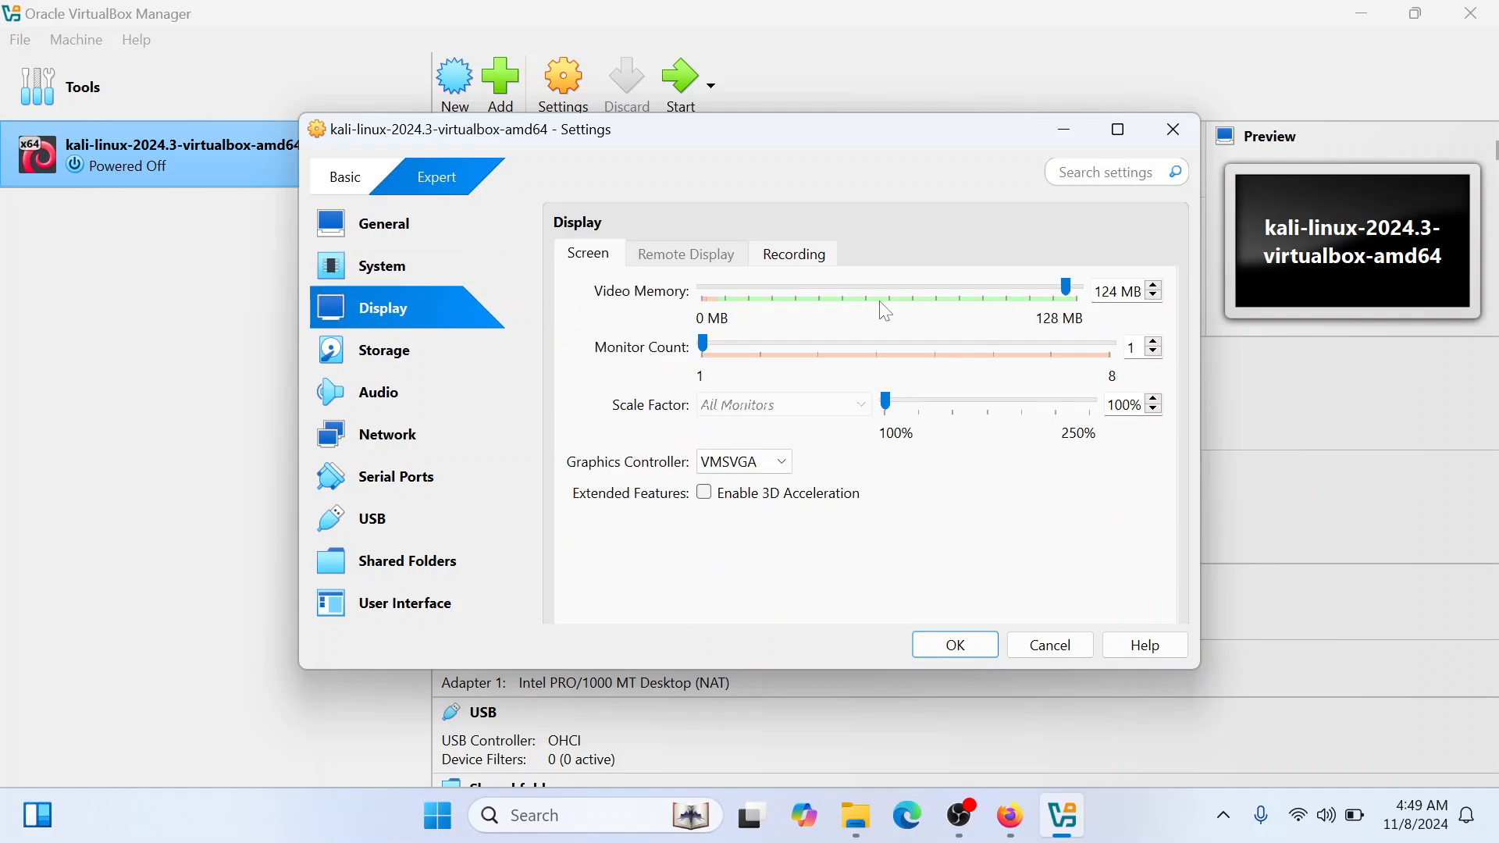
left_click(1073, 288)
left_click(812, 262)
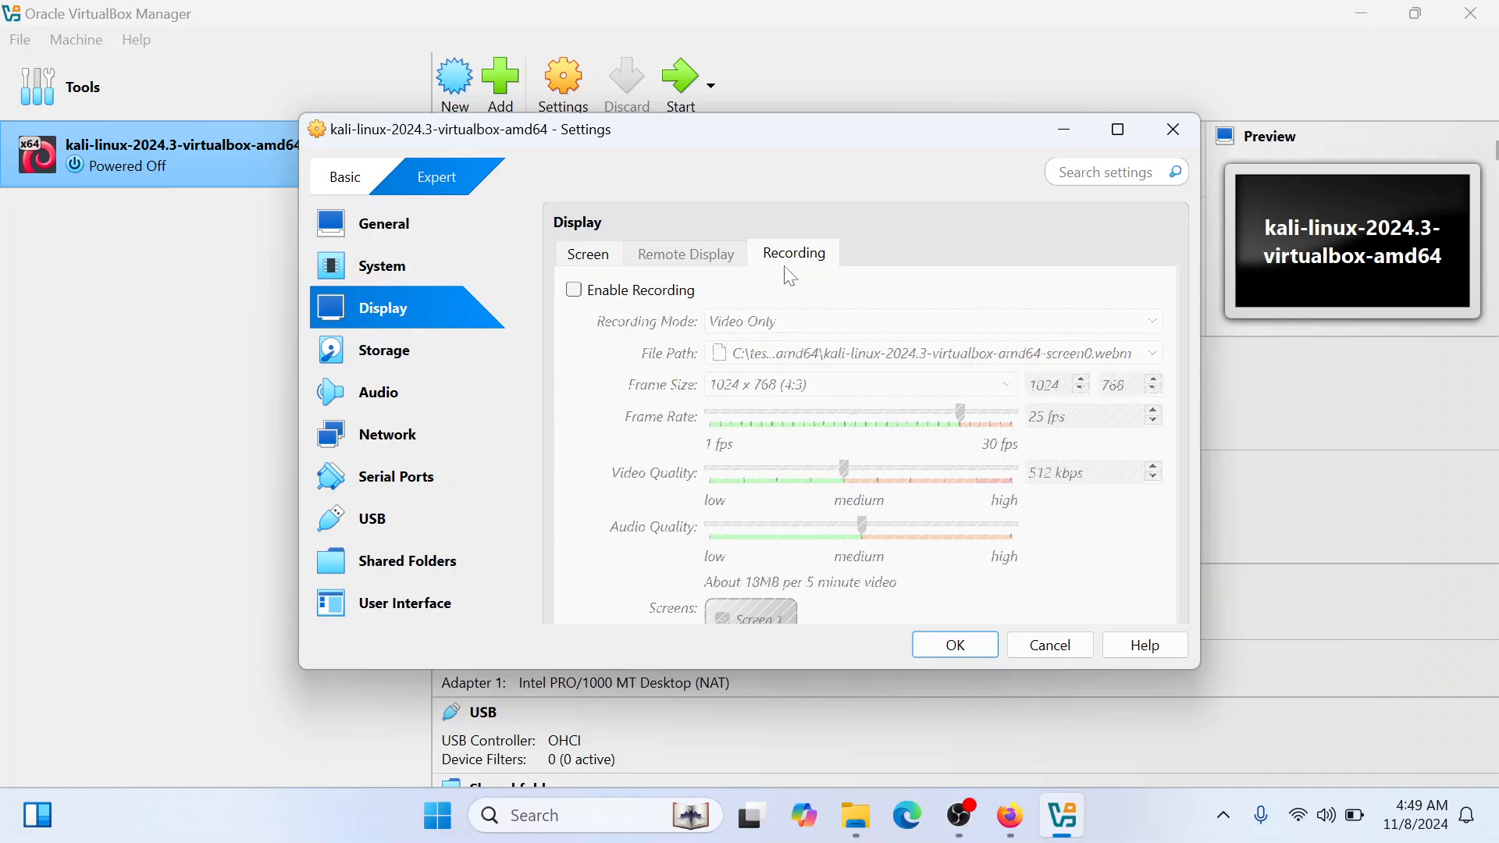
left_click(609, 255)
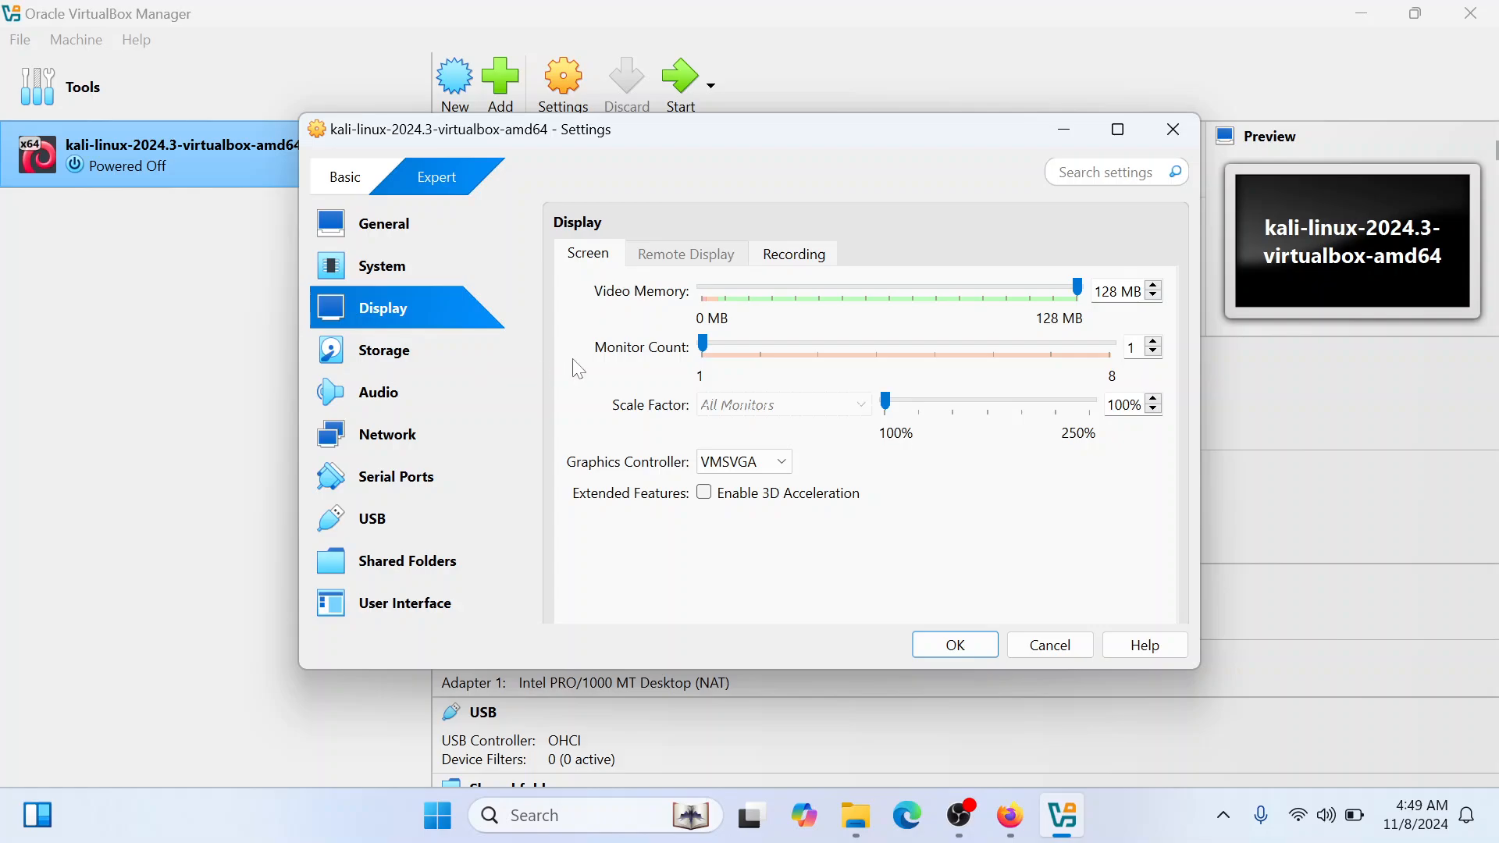
Review the virtual machine's storage devices and audio settings
left_click(444, 349)
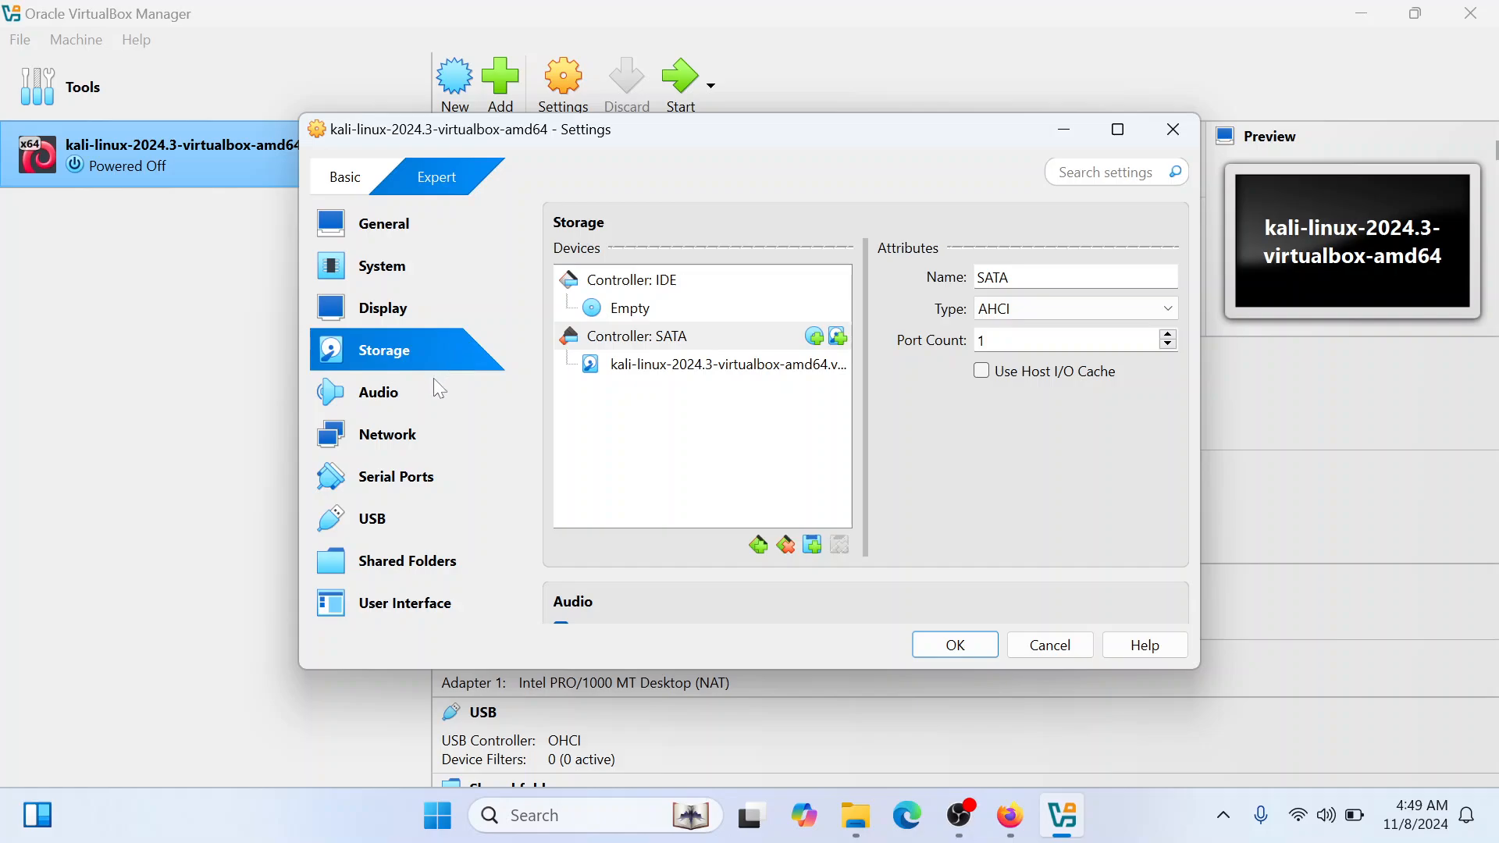
left_click(653, 314)
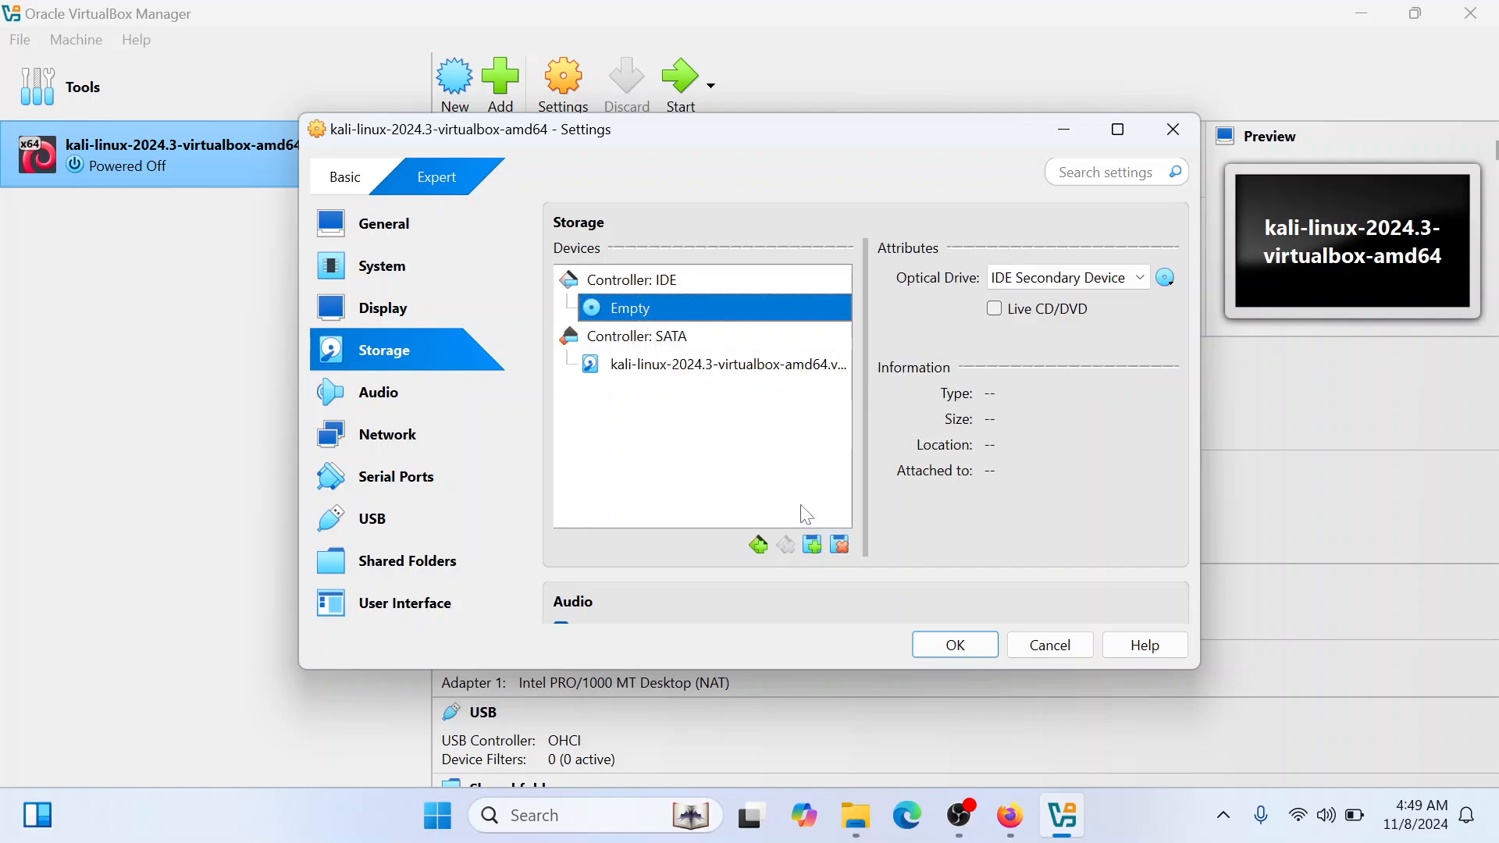
left_click(426, 398)
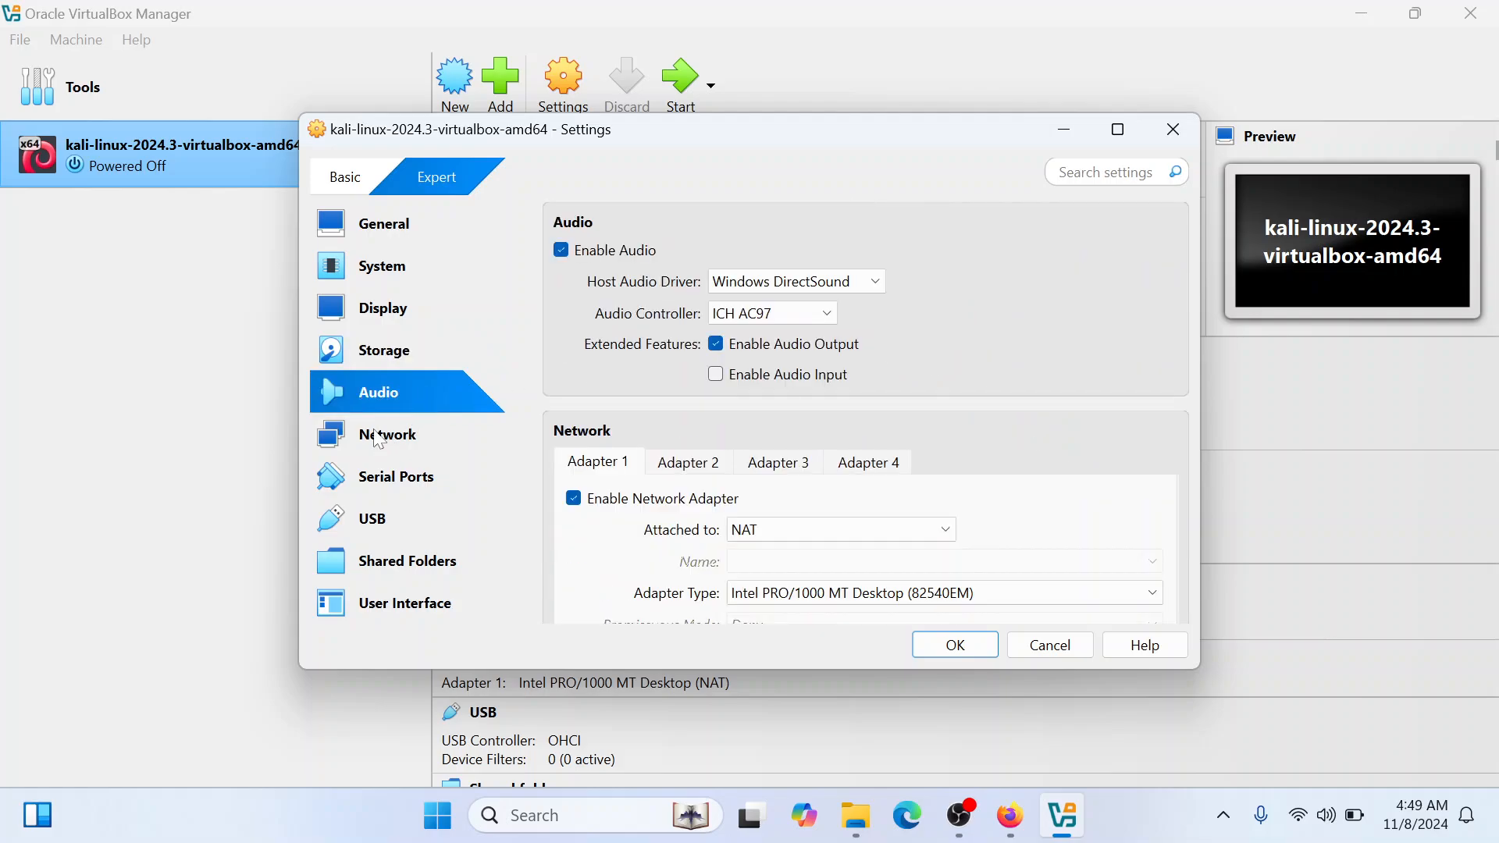
Attach the virtual machine's network Adapter 1 to Bridged Adapter
left_click(416, 451)
left_click(812, 322)
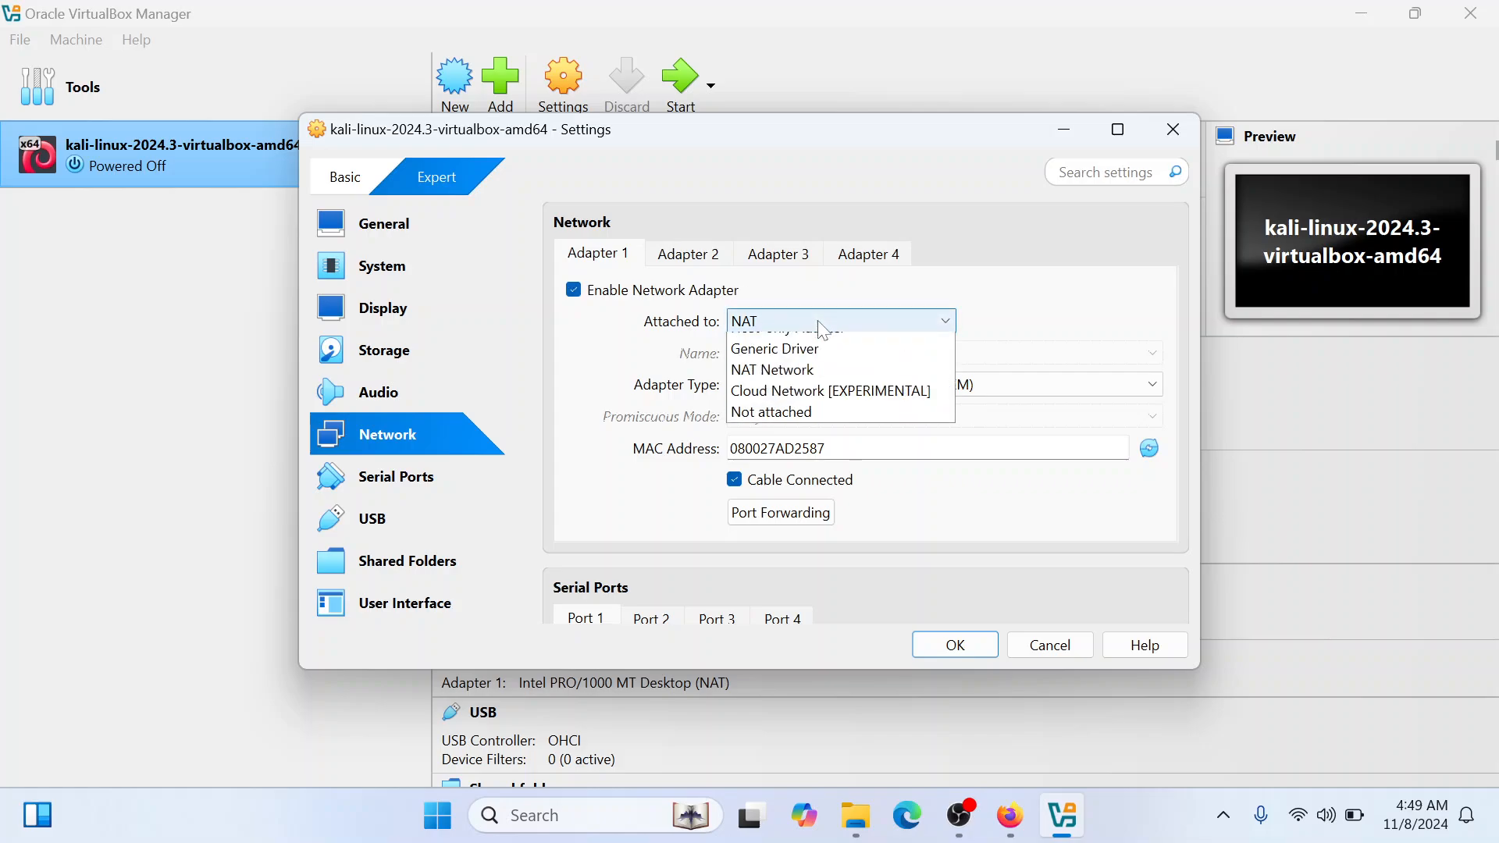
left_click(769, 367)
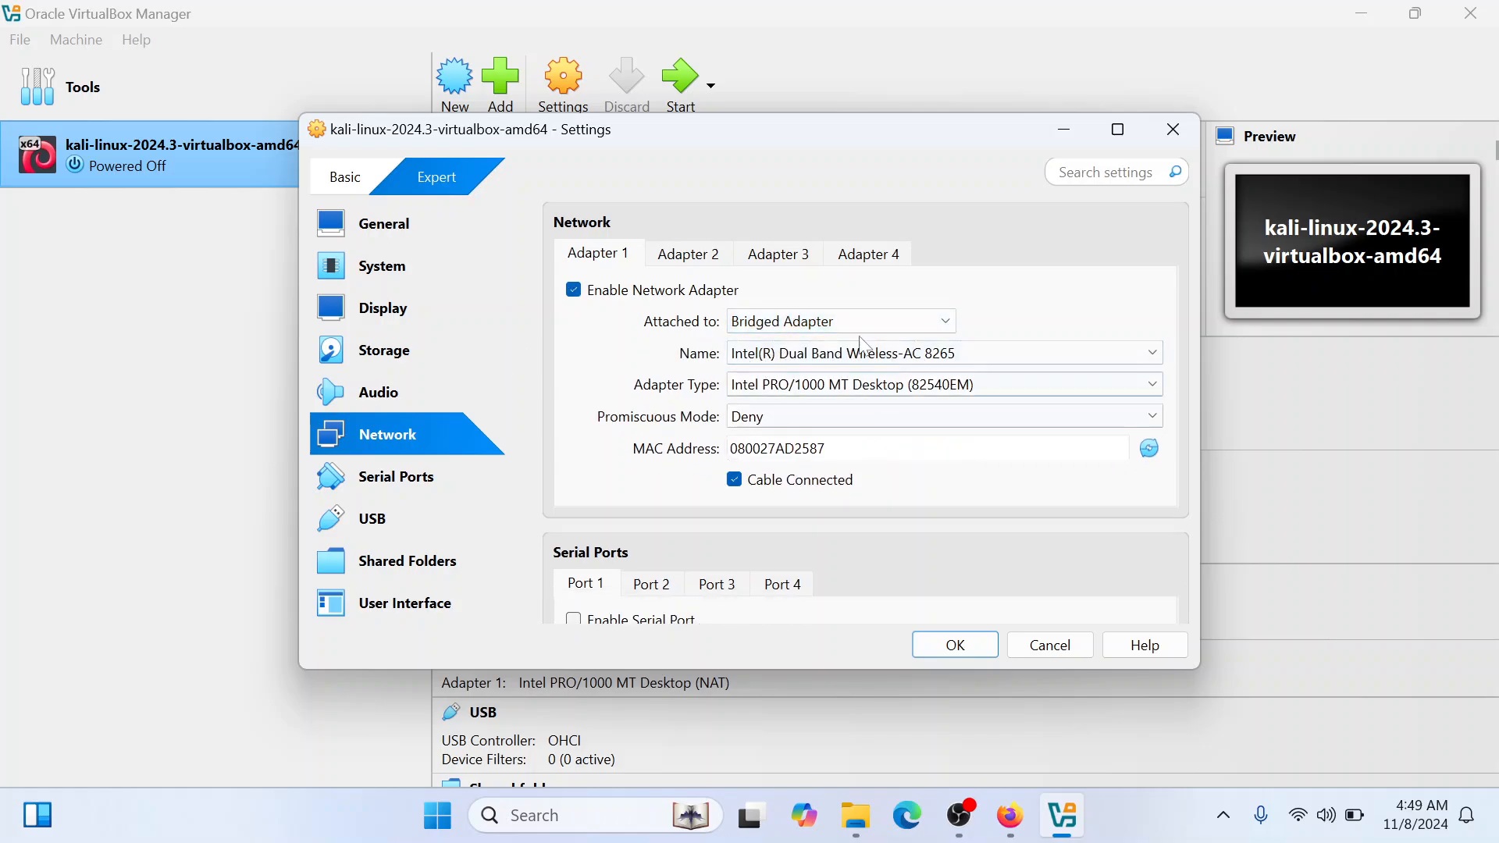
Review the virtual machine's serial ports, USB, shared folders, user interface and storage settings
left_click(442, 473)
left_click(393, 536)
left_click(408, 435)
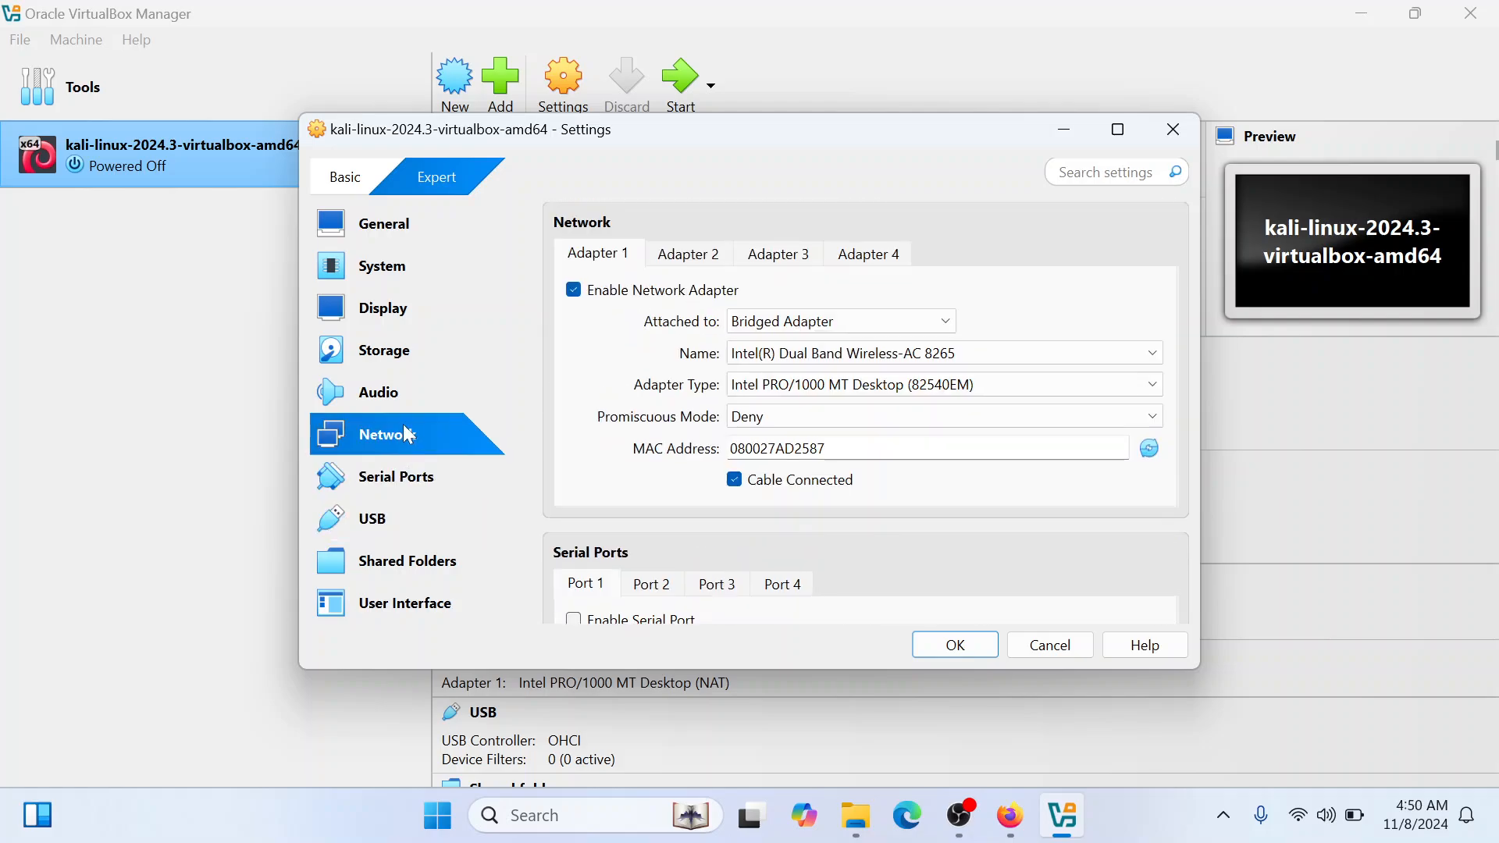
left_click(407, 484)
left_click(395, 522)
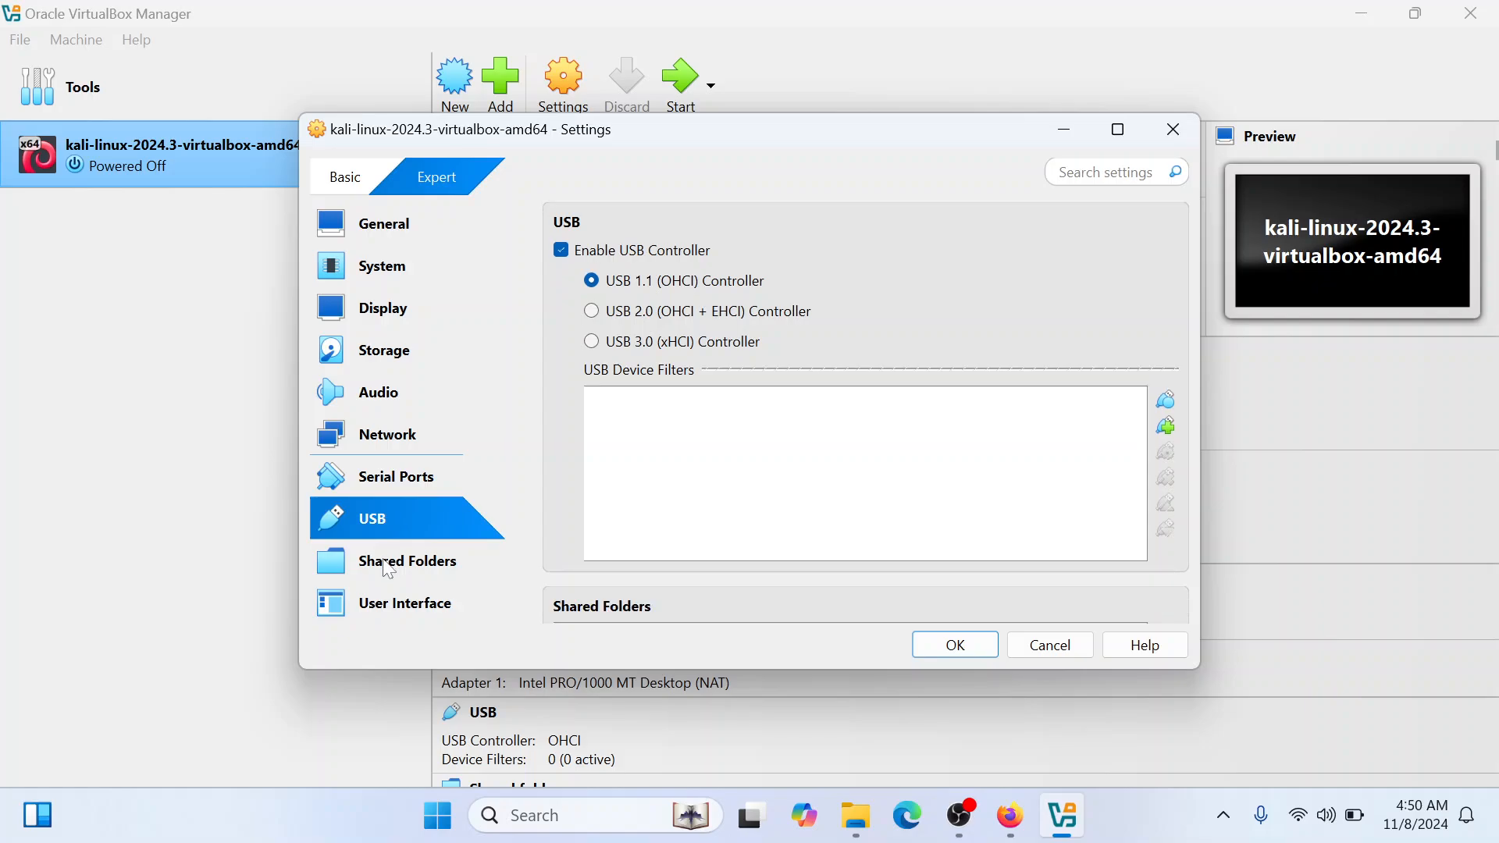
left_click(391, 565)
left_click(390, 601)
left_click(403, 369)
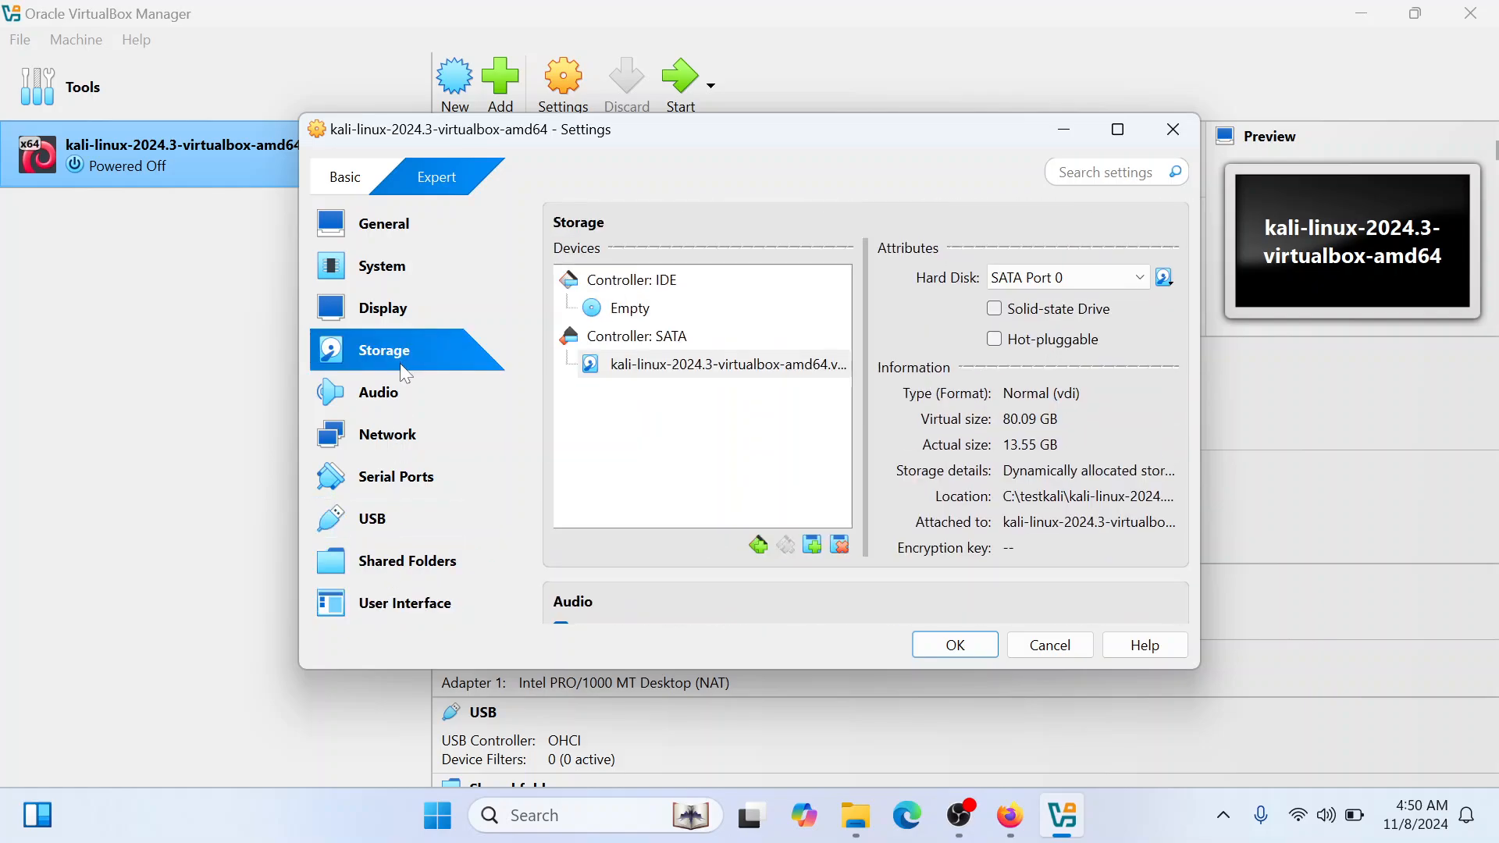
Save the virtual machine's settings, start the machine and bring its window to the front
left_click(968, 642)
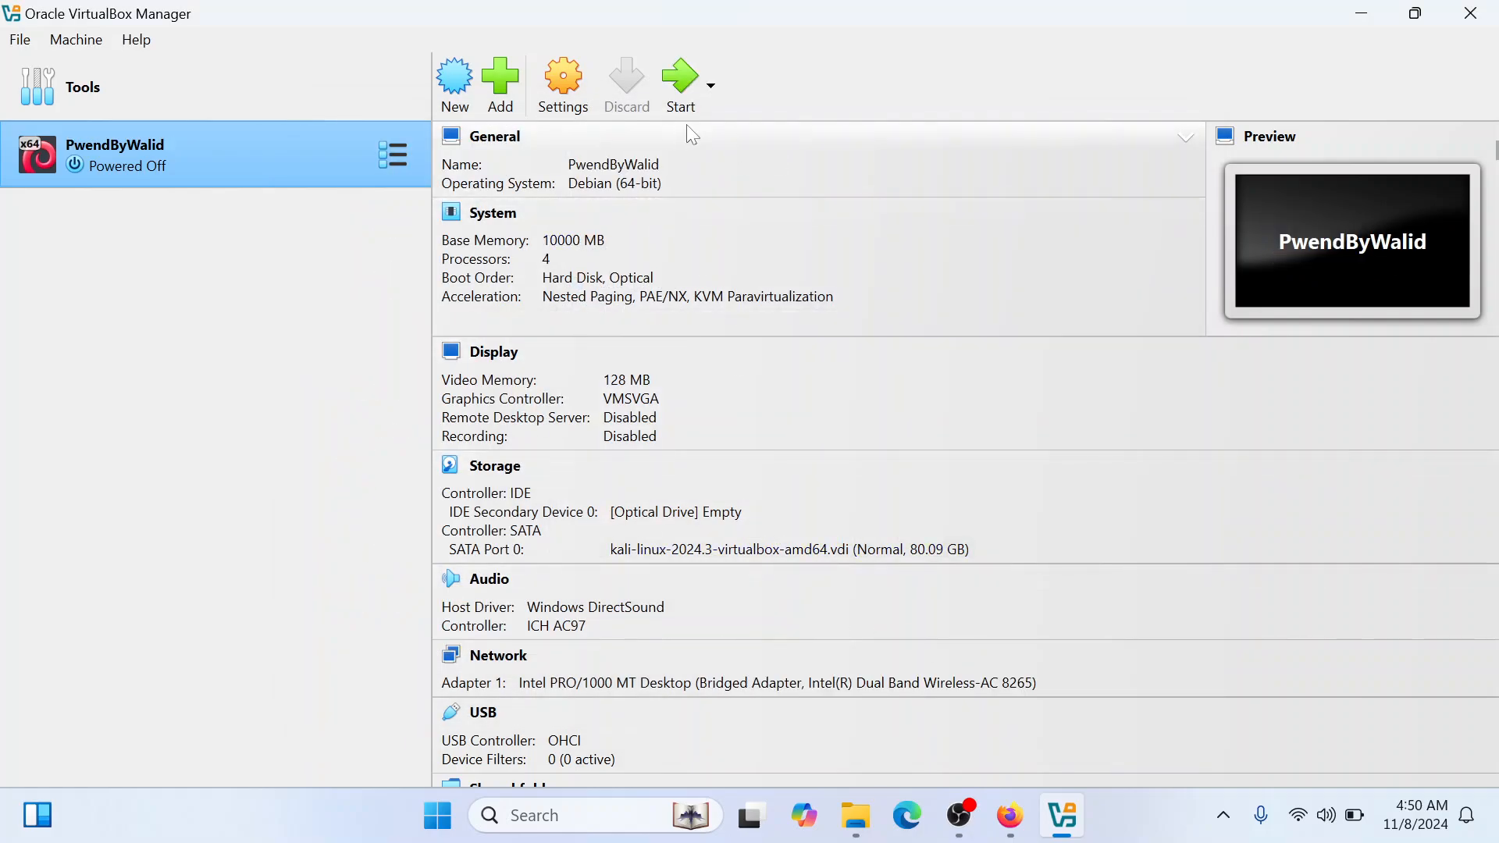
left_click(687, 84)
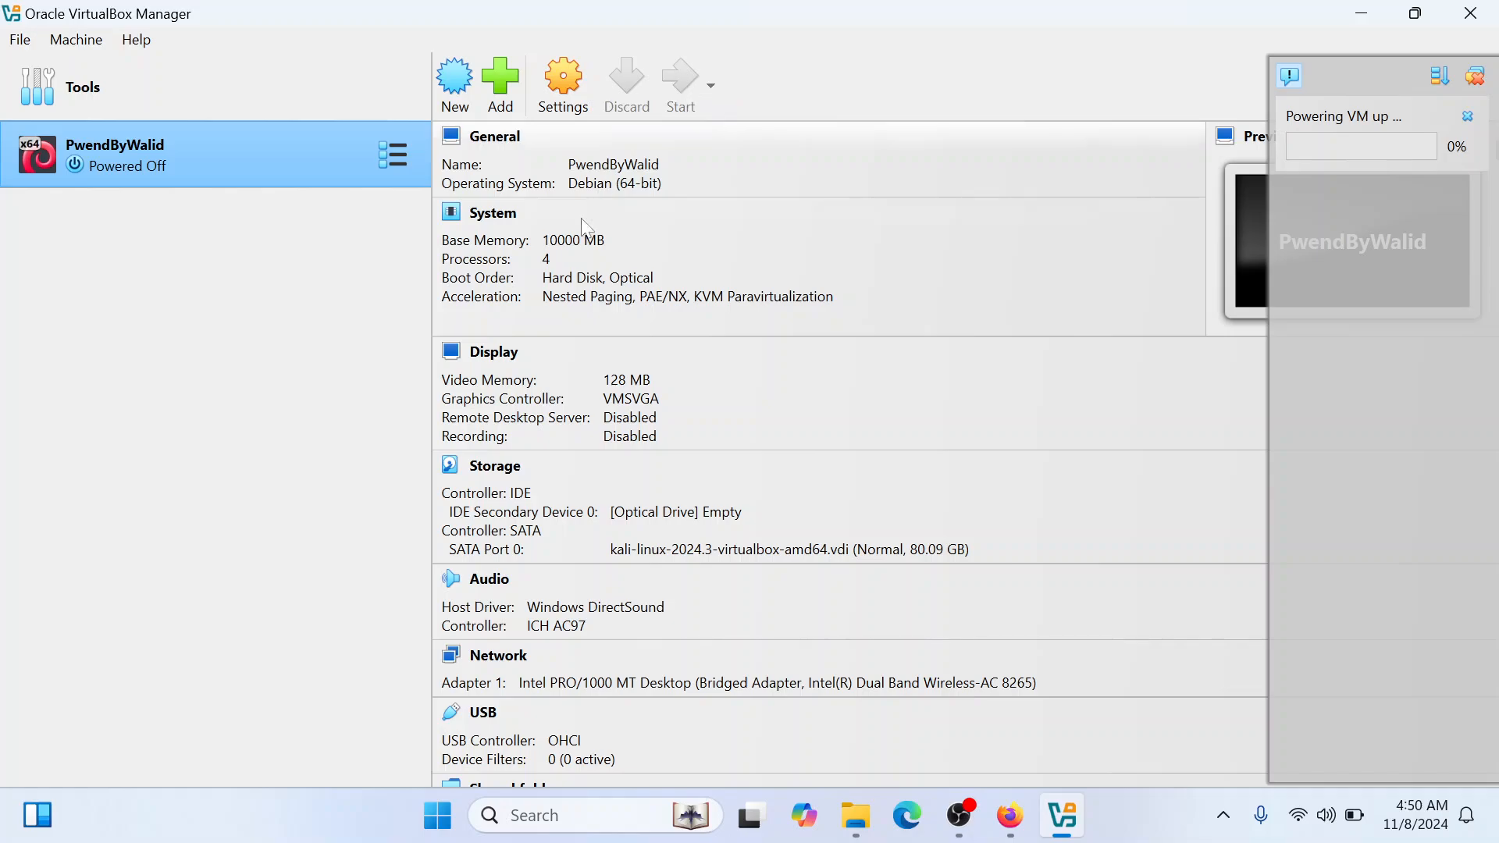
left_click(985, 812)
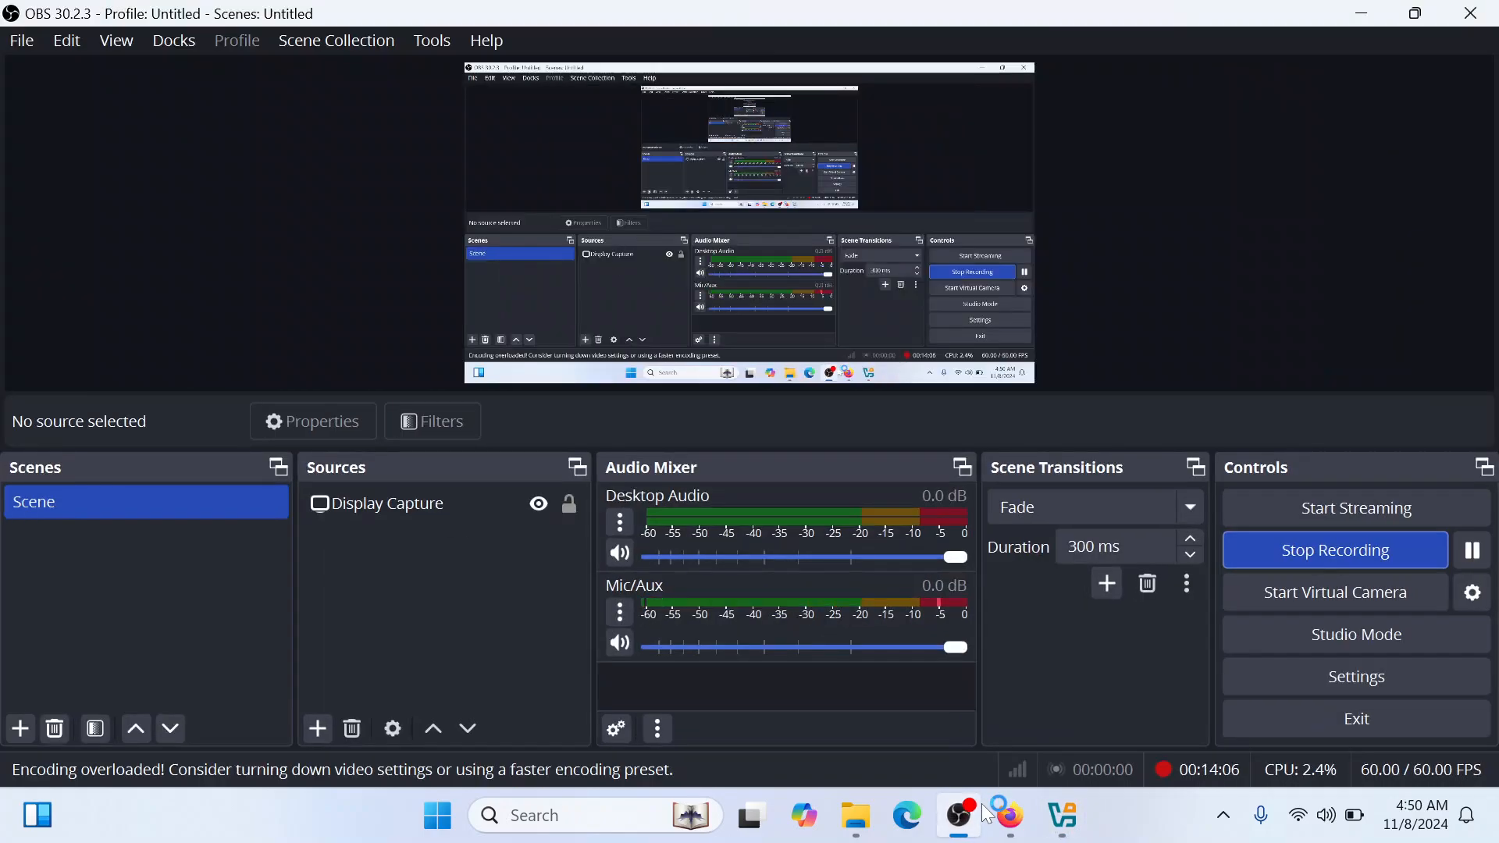
left_click(988, 814)
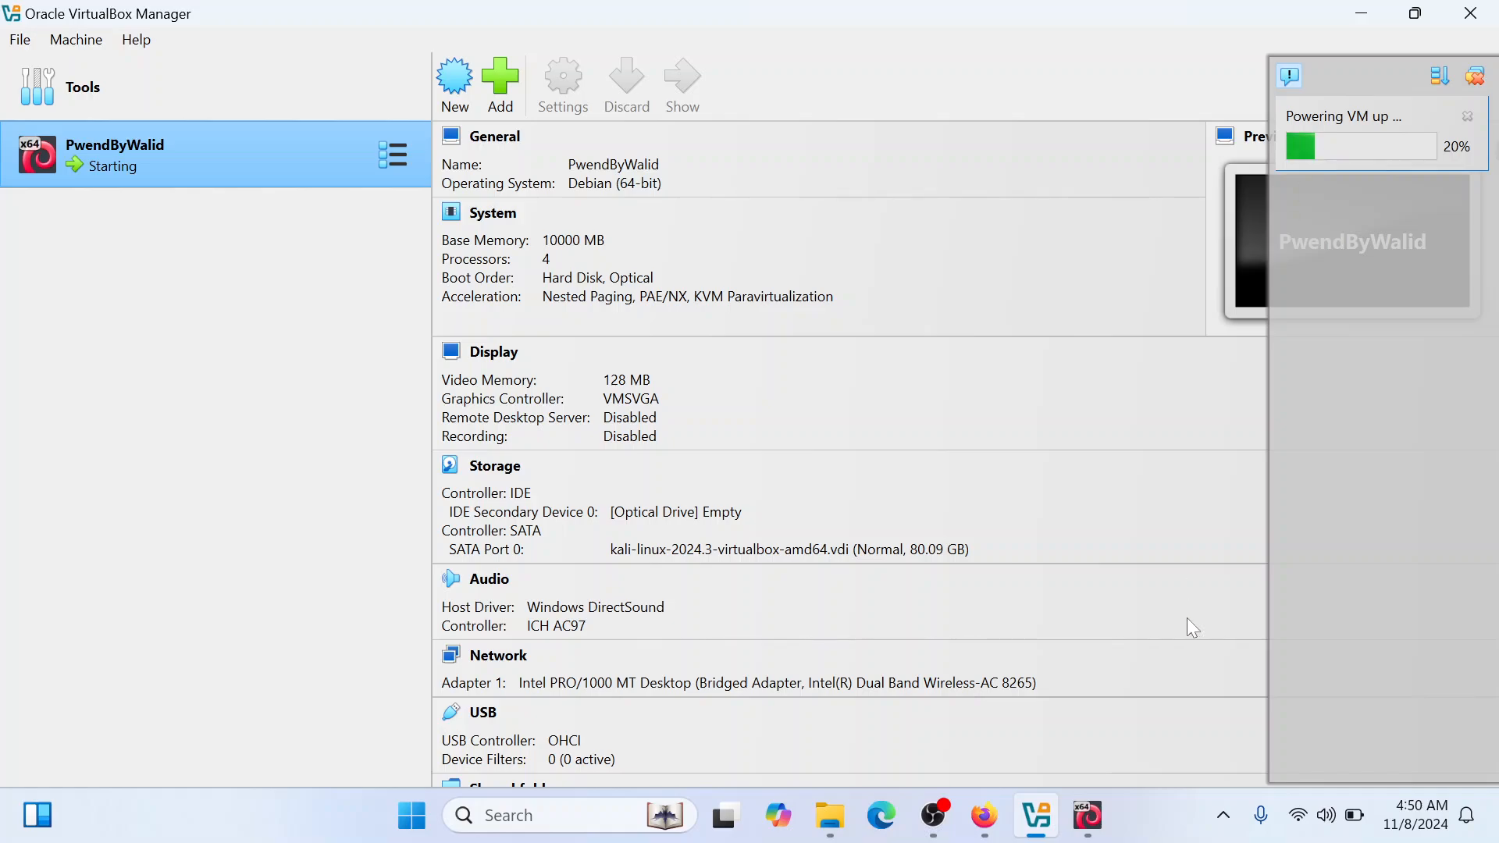
left_click(1097, 816)
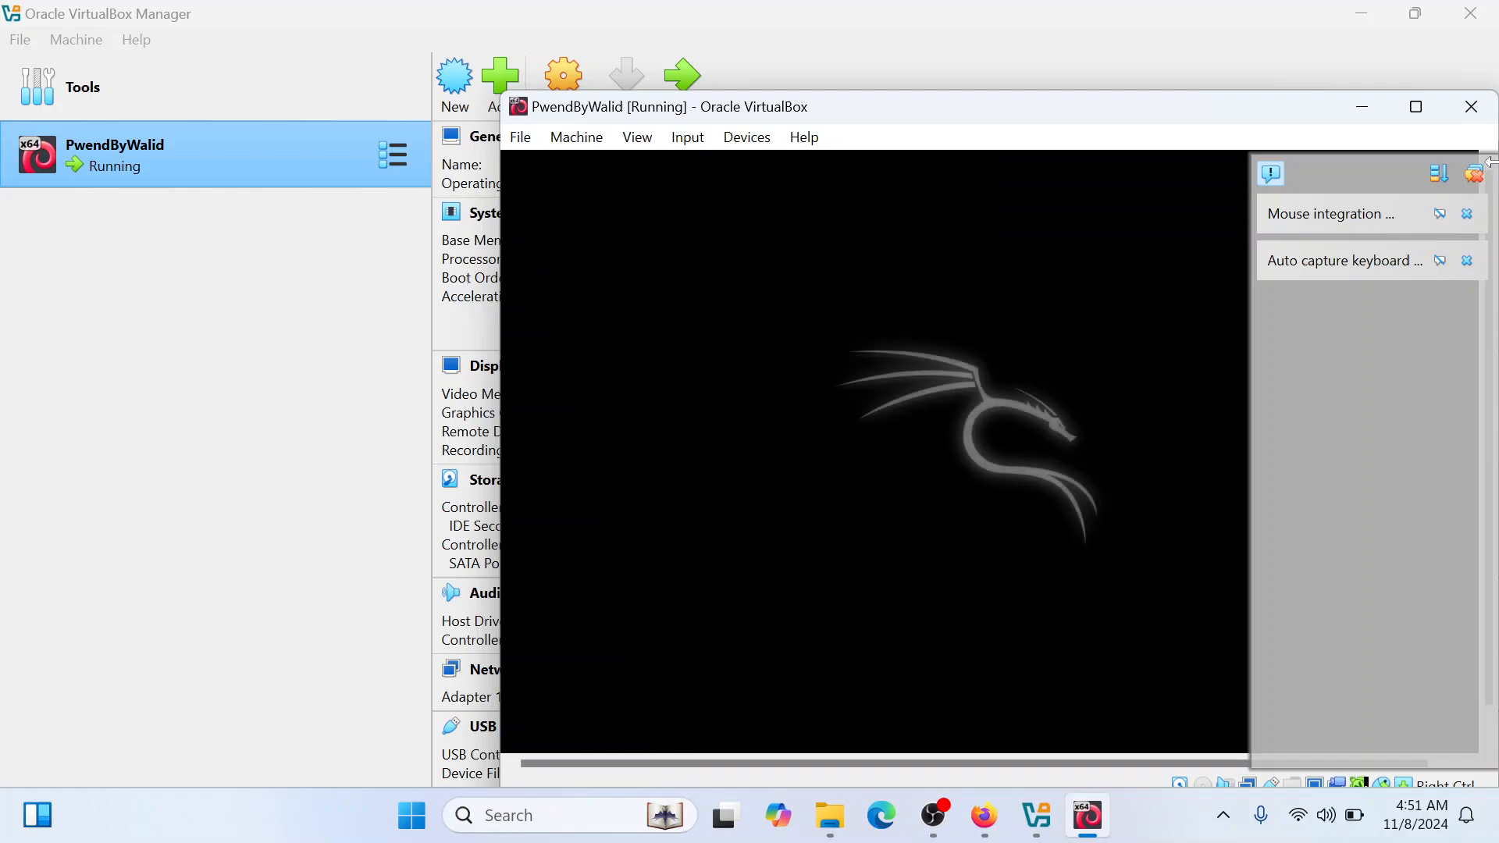
Dismiss all notifications in the running virtual machine and maximize its window
left_click(1472, 178)
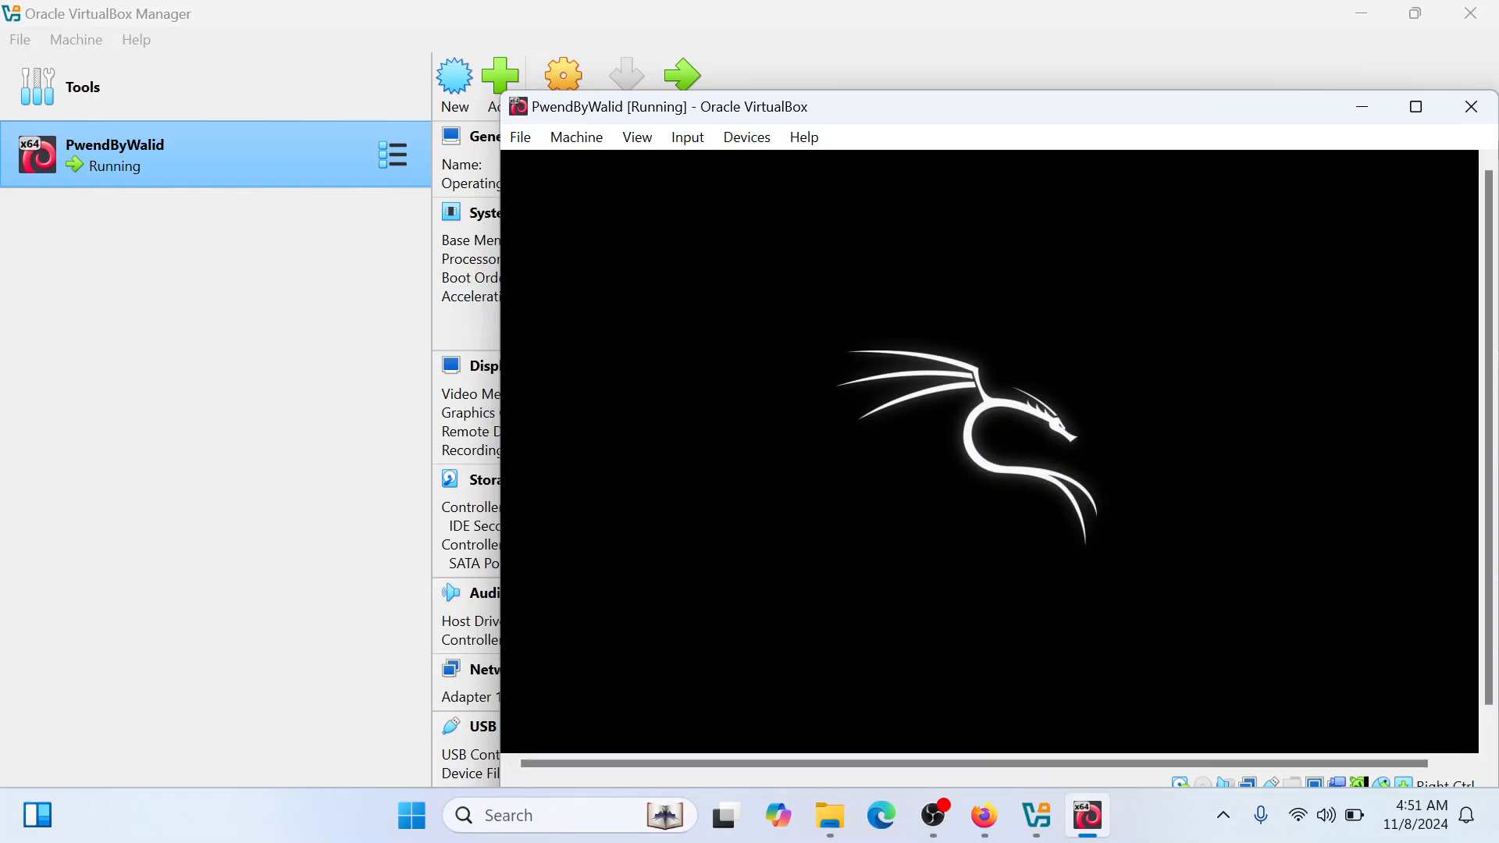
left_click(1416, 106)
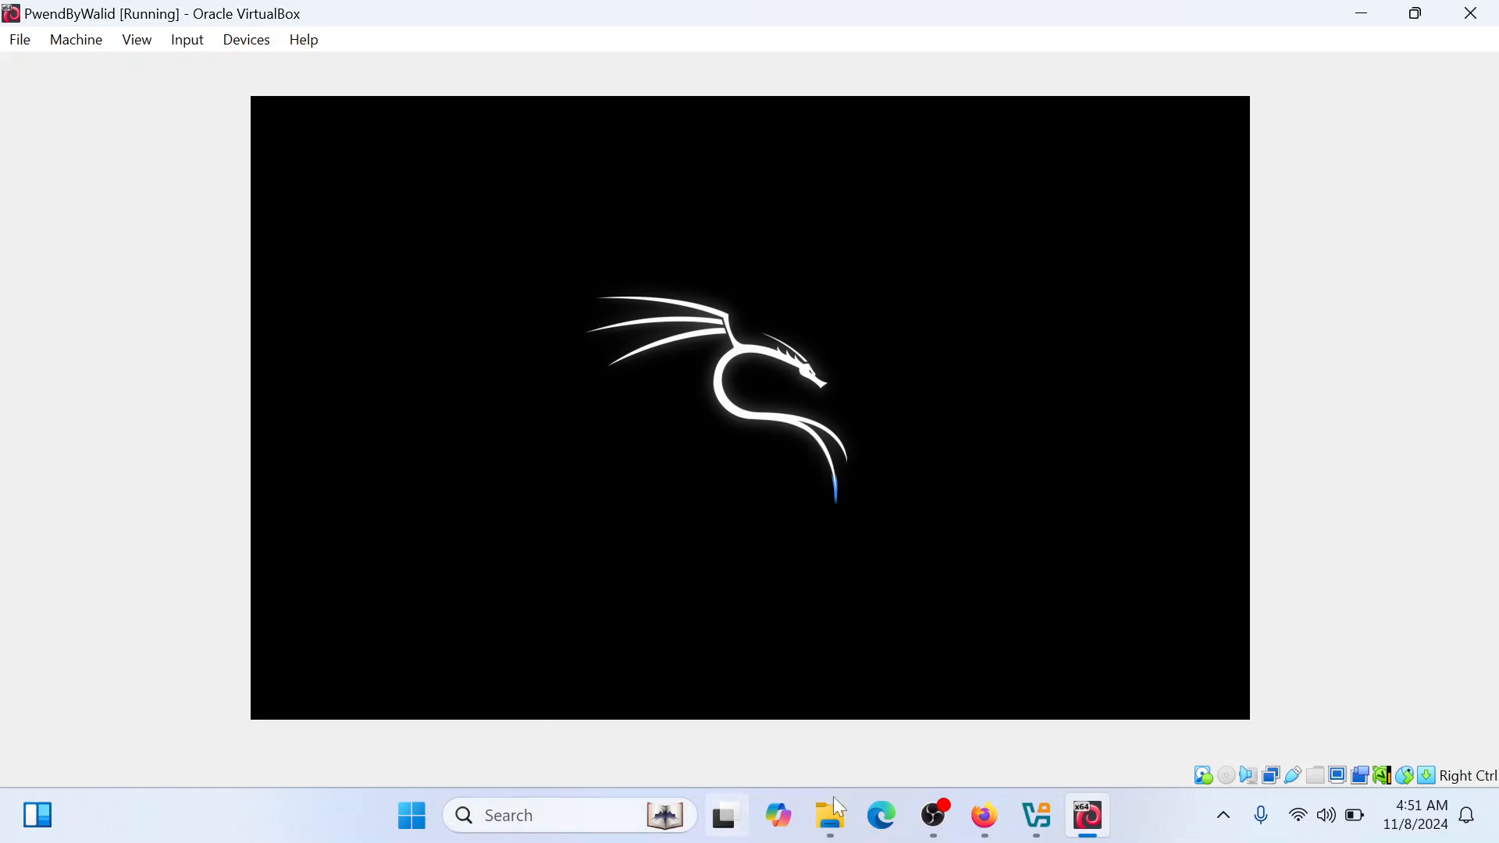
Close the Firefox window with the Kali download page and the File Explorer window with the extracted image
left_click(985, 816)
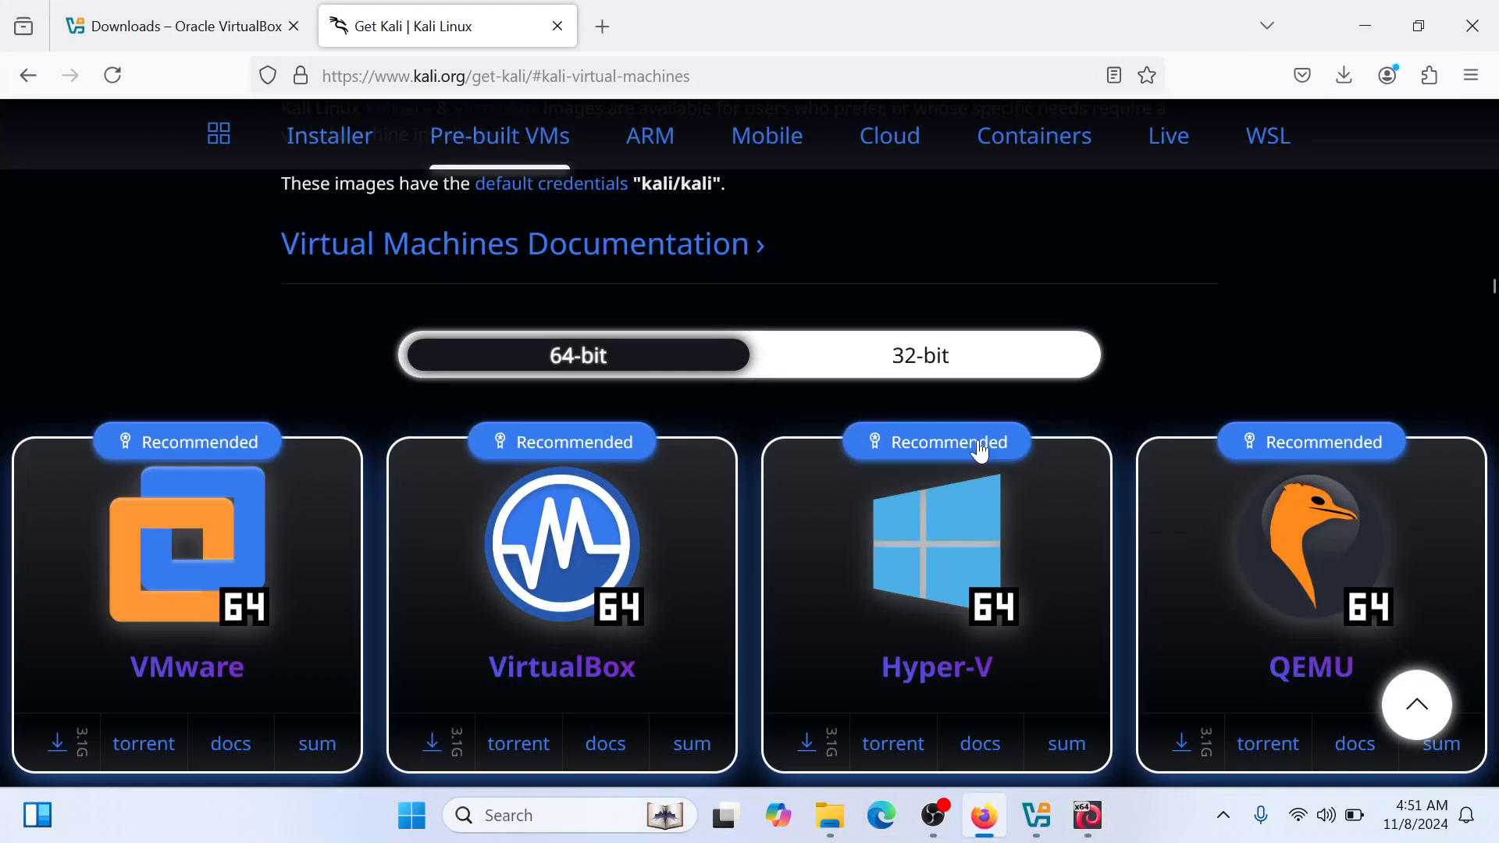
left_click(1473, 25)
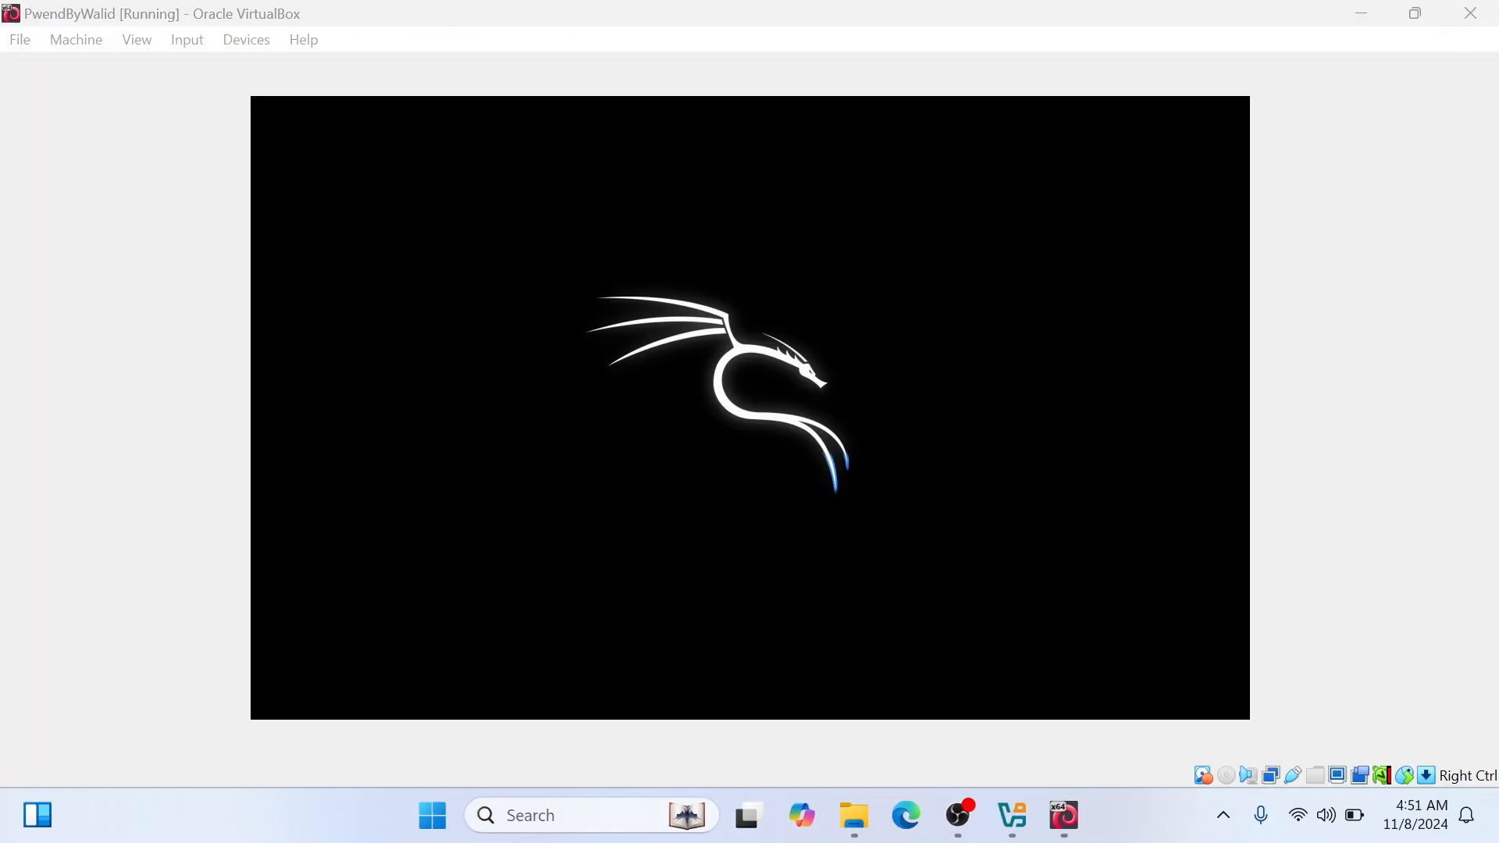
left_click(856, 816)
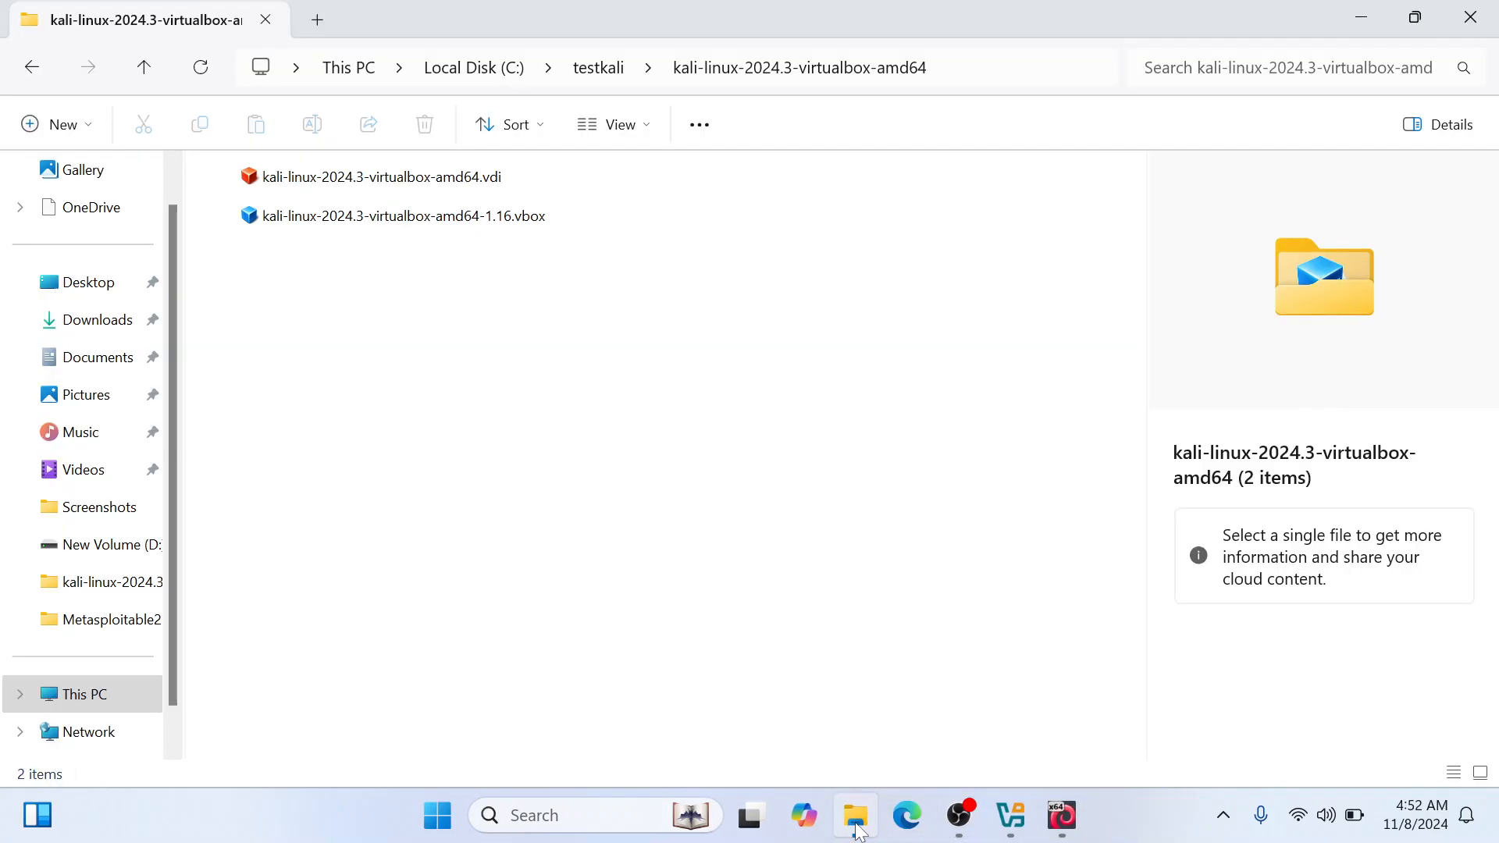
left_click(1476, 16)
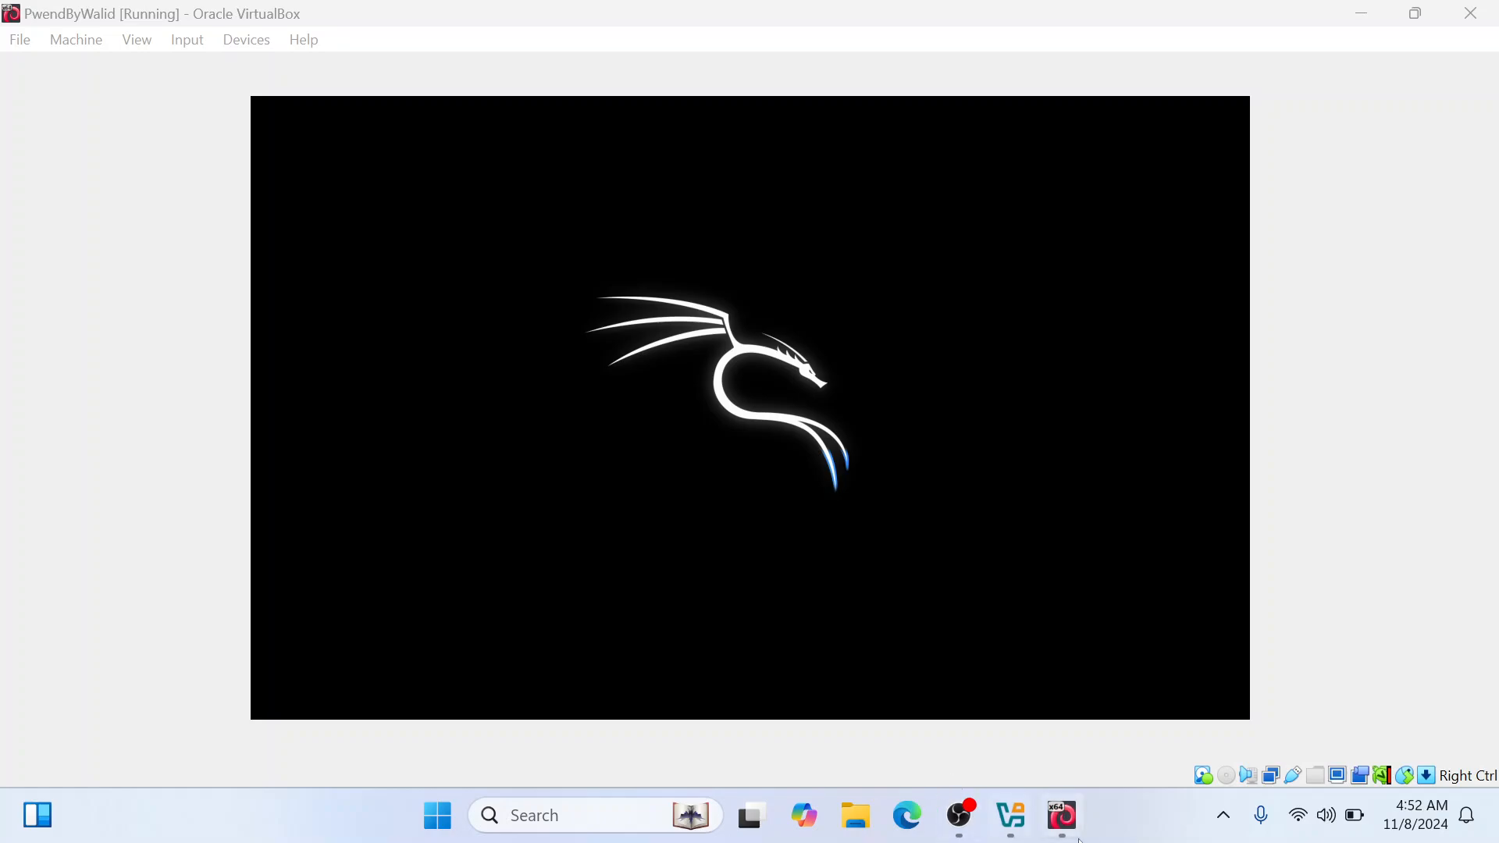
Switch to the running virtual machine and log in to Kali Linux with the default user name and account password
left_click(981, 833)
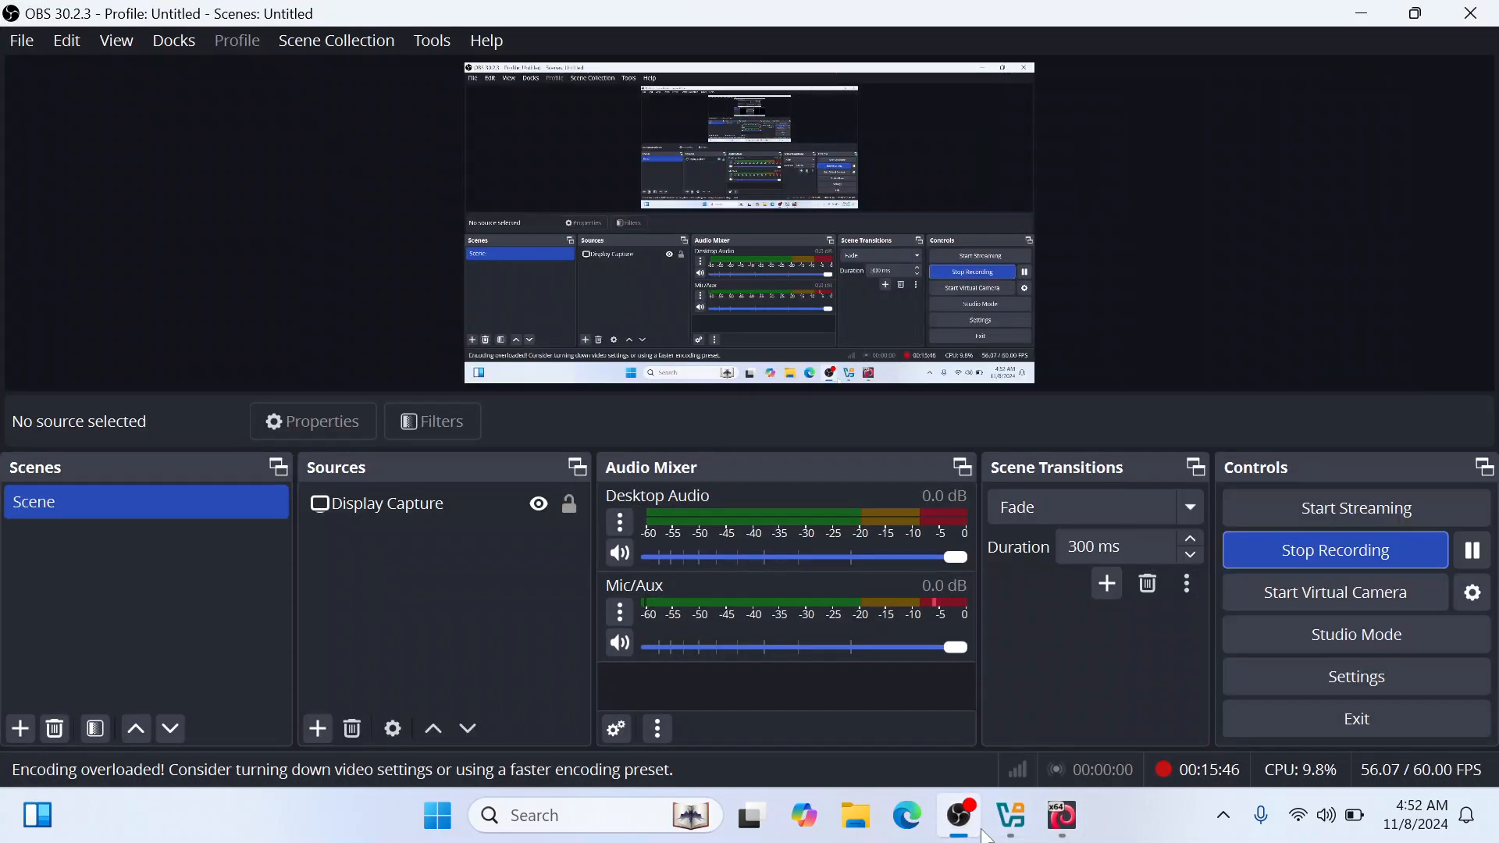
left_click(1062, 816)
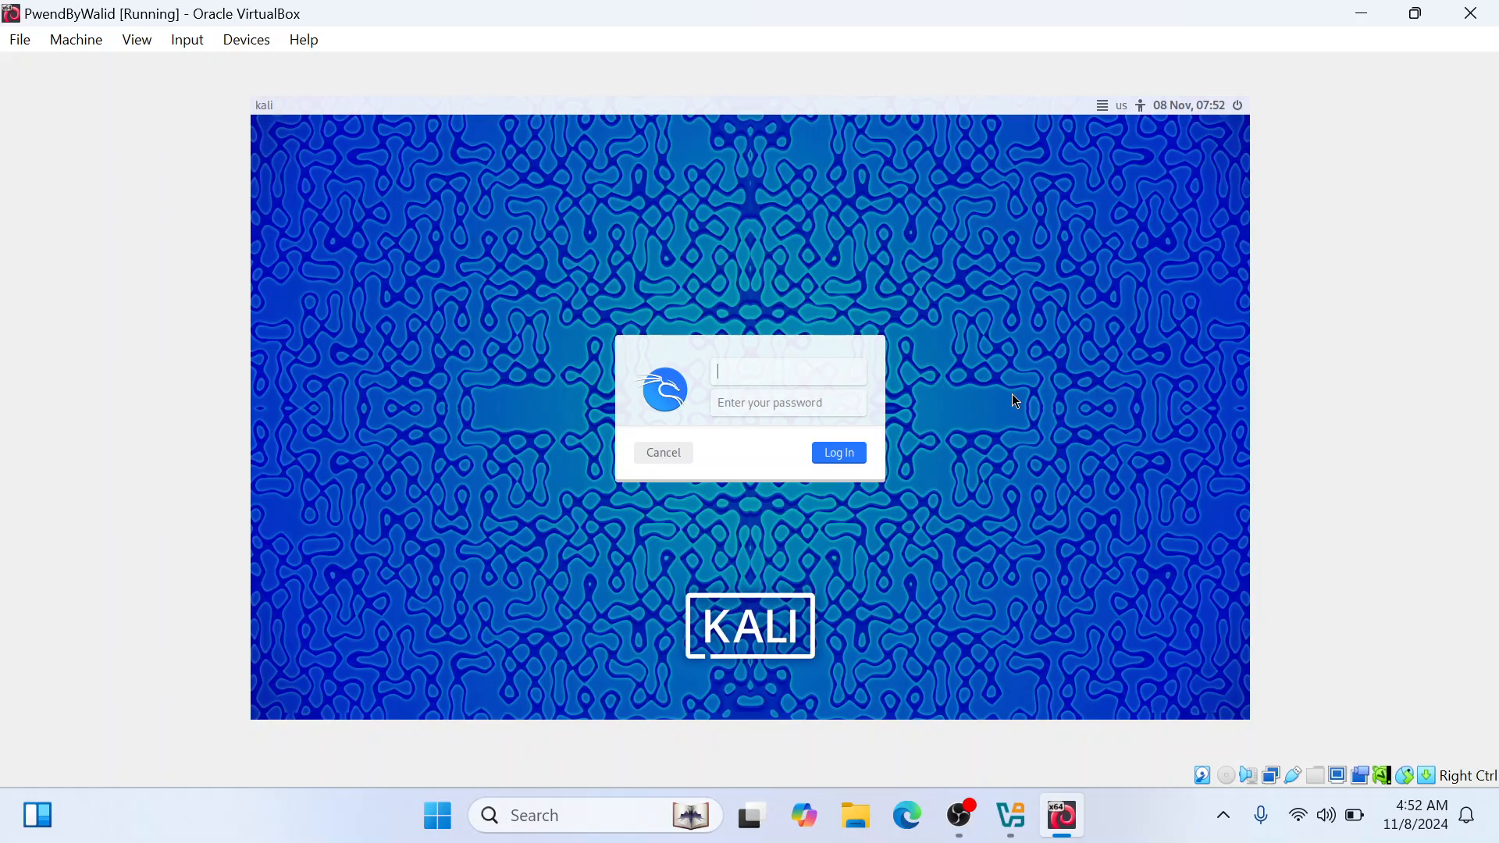
type("kali")
key("Tab")
type("kali")
key("Return")
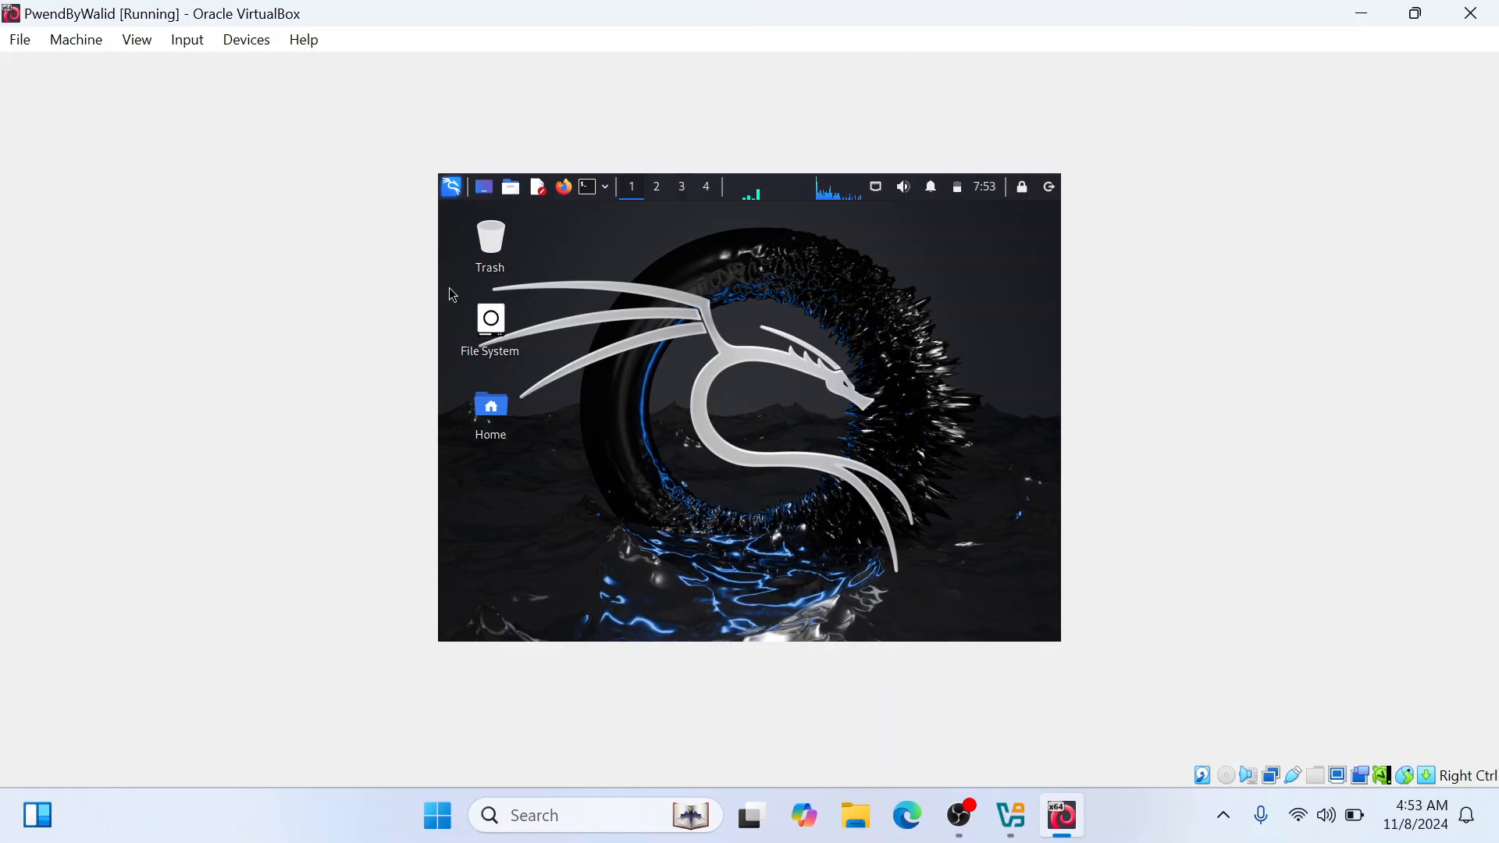
Adjust the virtual machine's window size to the guest display and maximize the window so the Kali desktop fills it
left_click(136, 40)
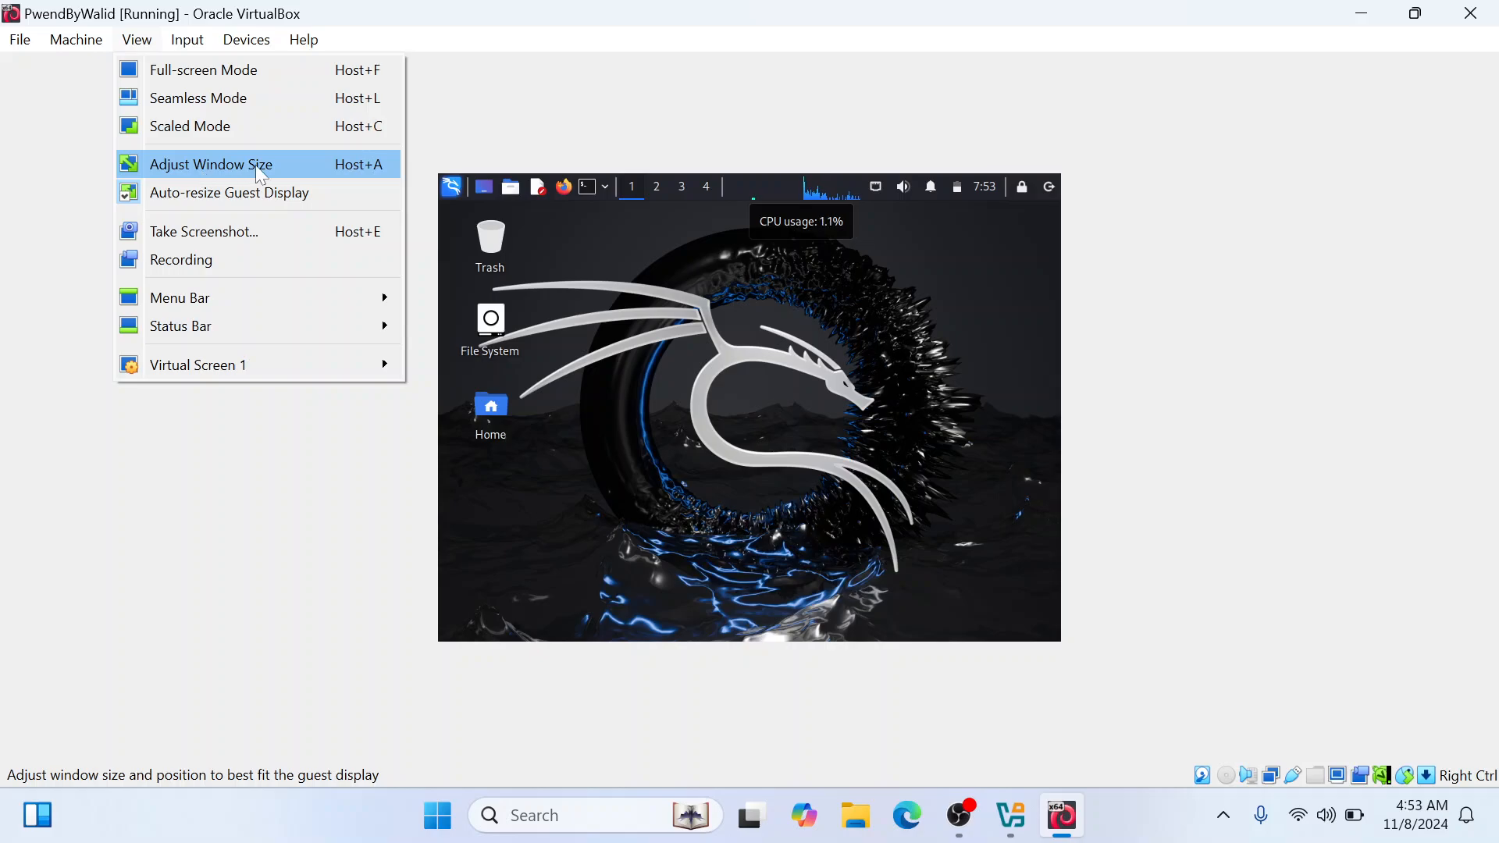
left_click(307, 163)
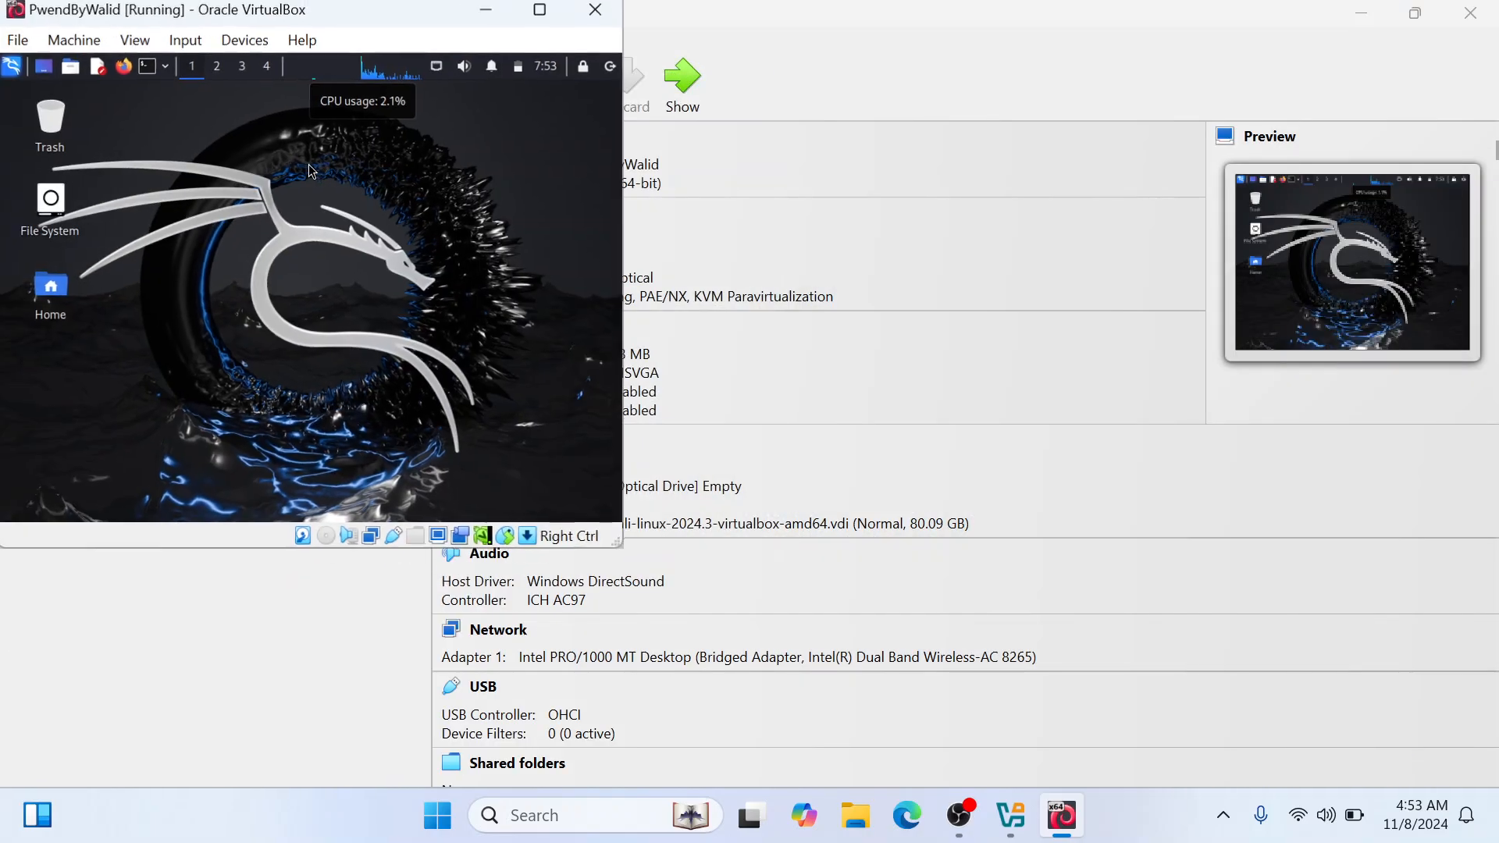
left_click(539, 10)
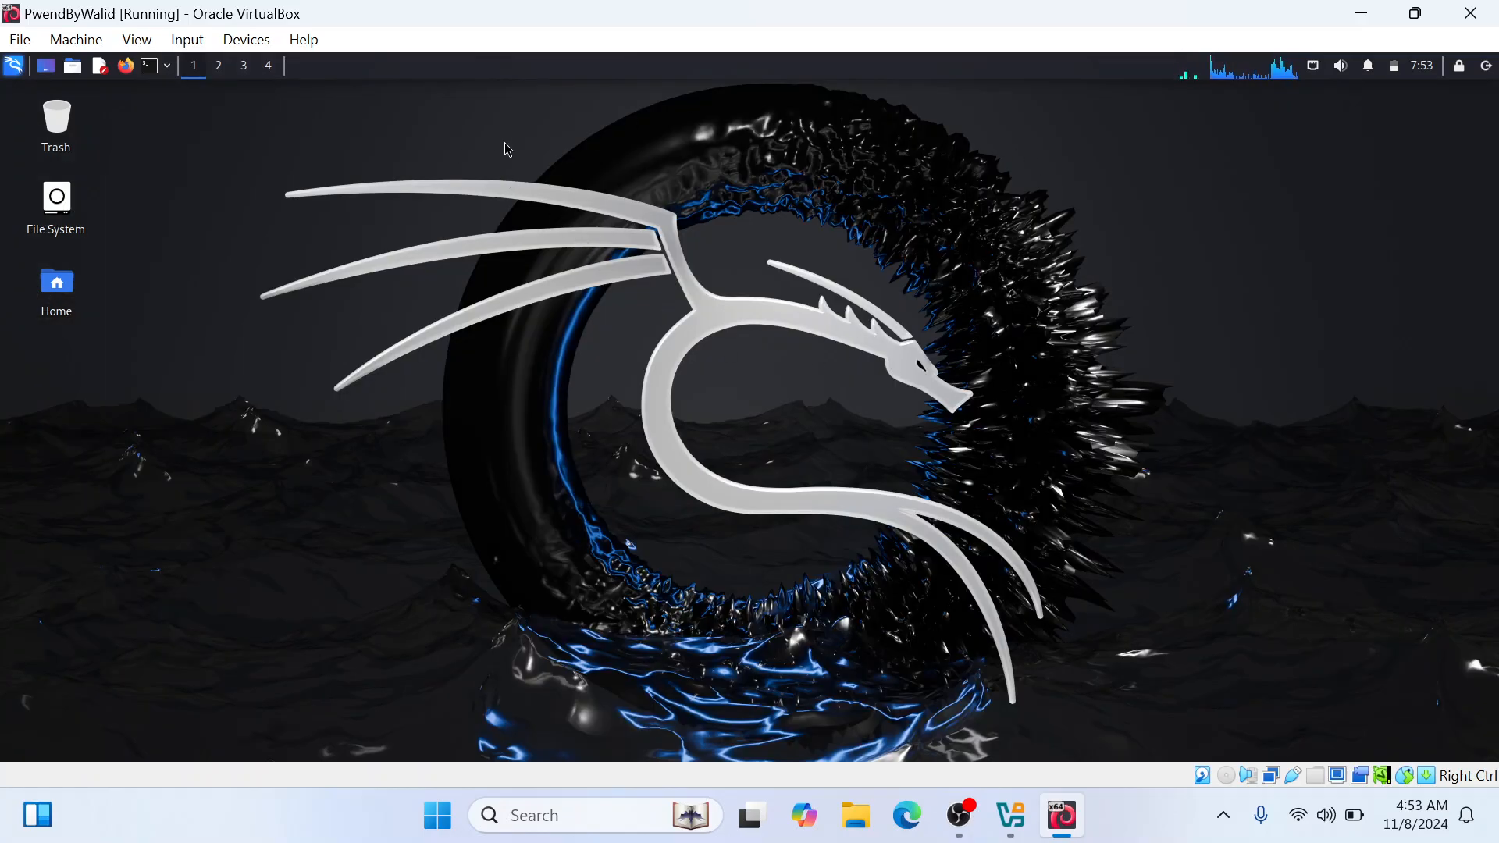
Browse Kali's application categories, including All Applications, Settings, Information Gathering and Web Application Analysis
left_click(14, 67)
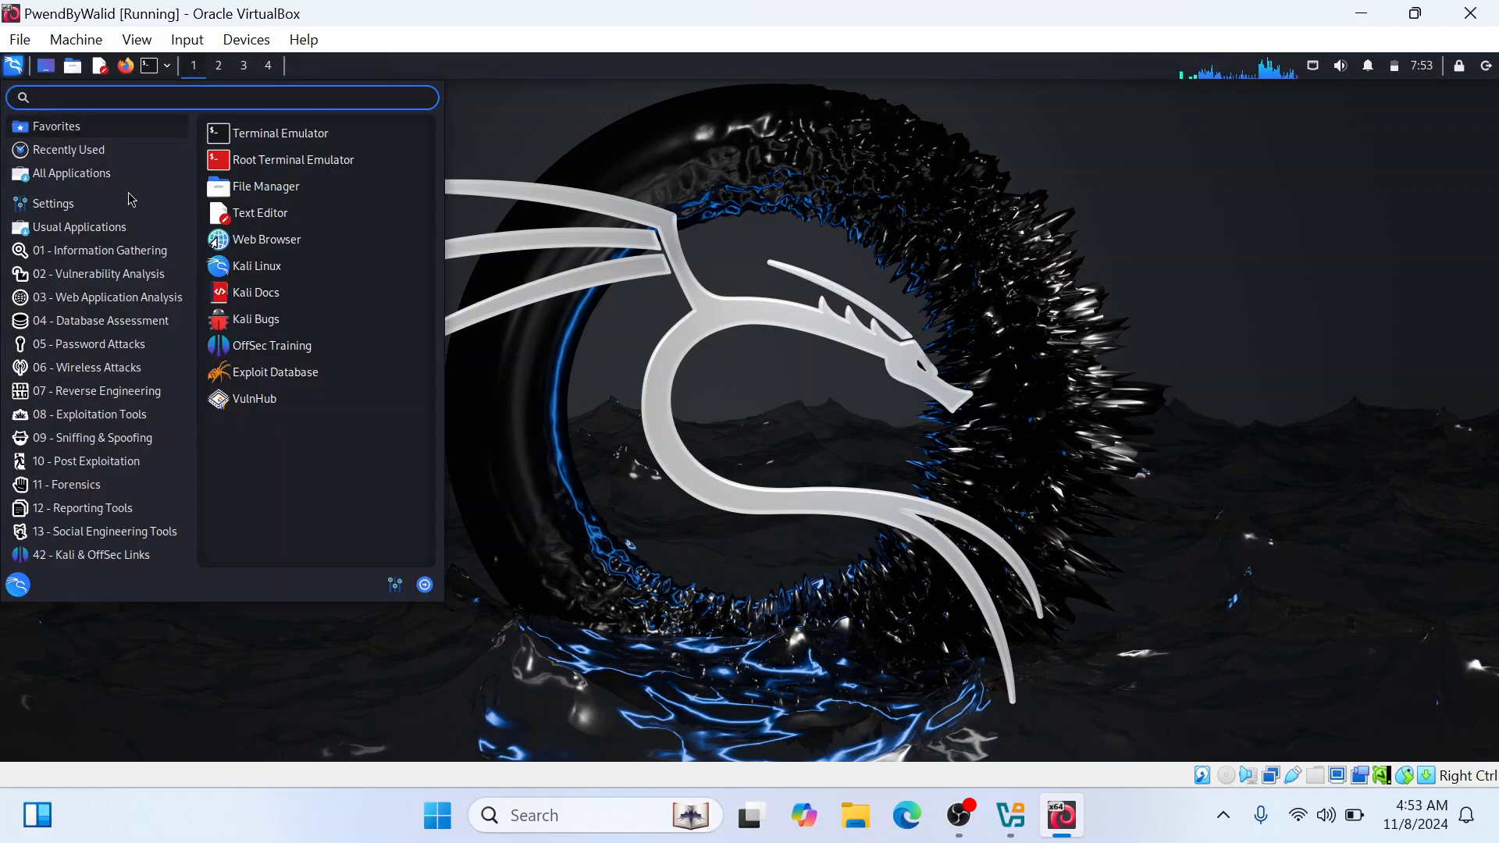
left_click(74, 150)
left_click(100, 178)
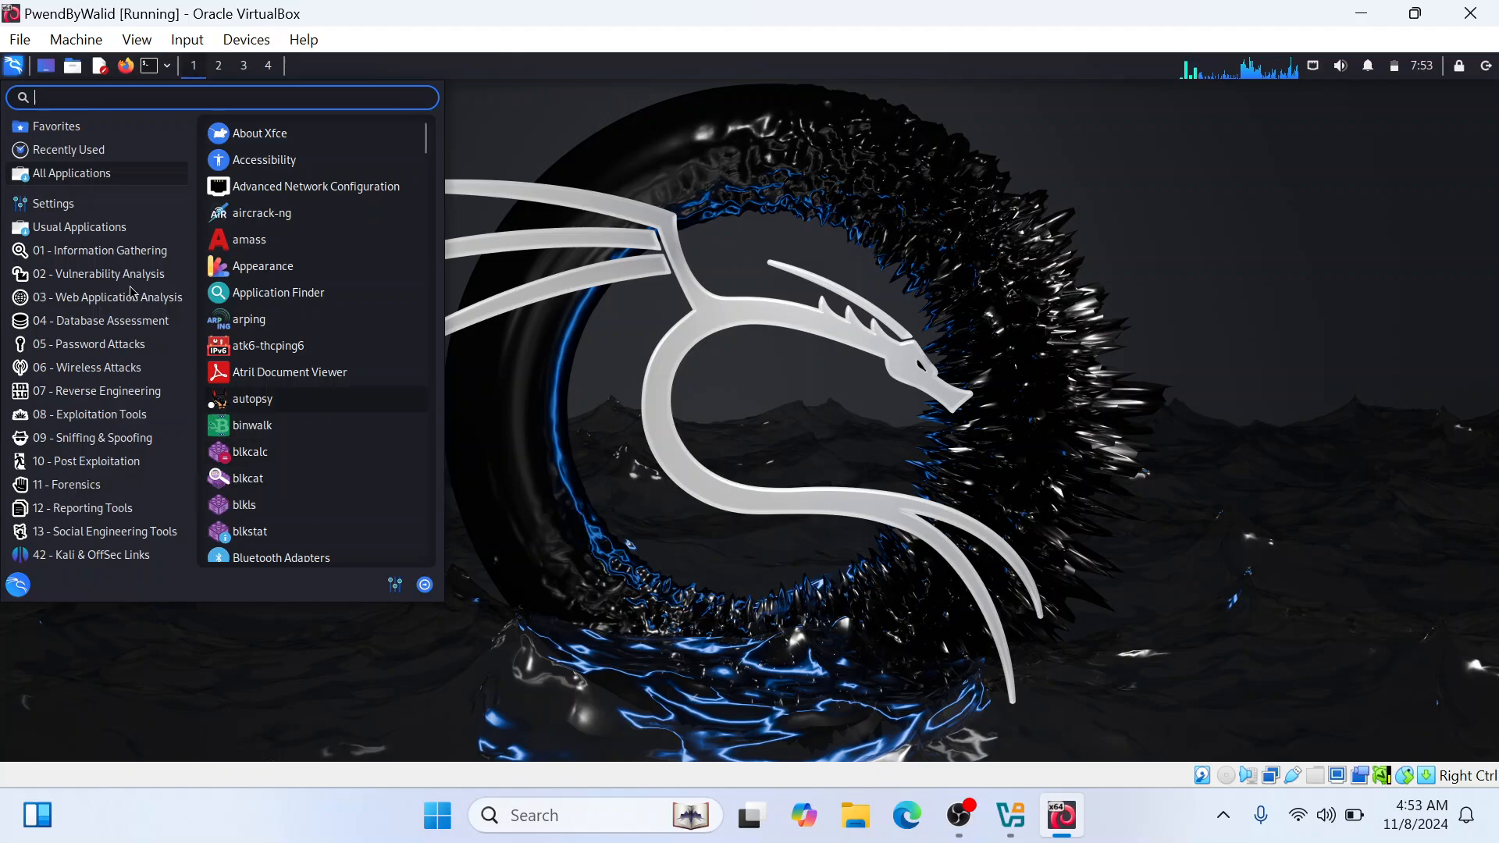
left_click(55, 204)
left_click(99, 252)
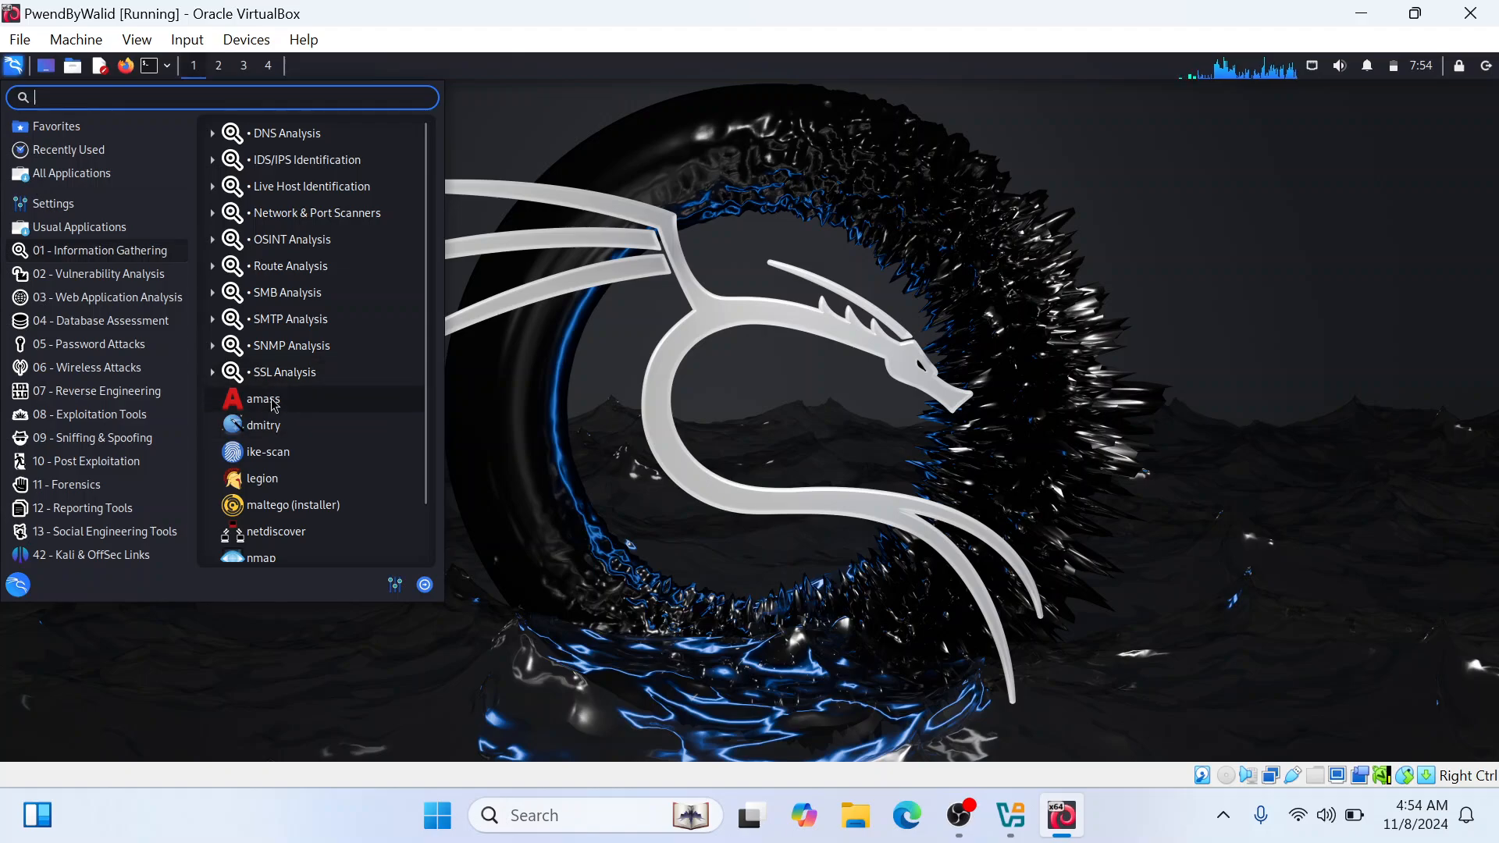
left_click(93, 277)
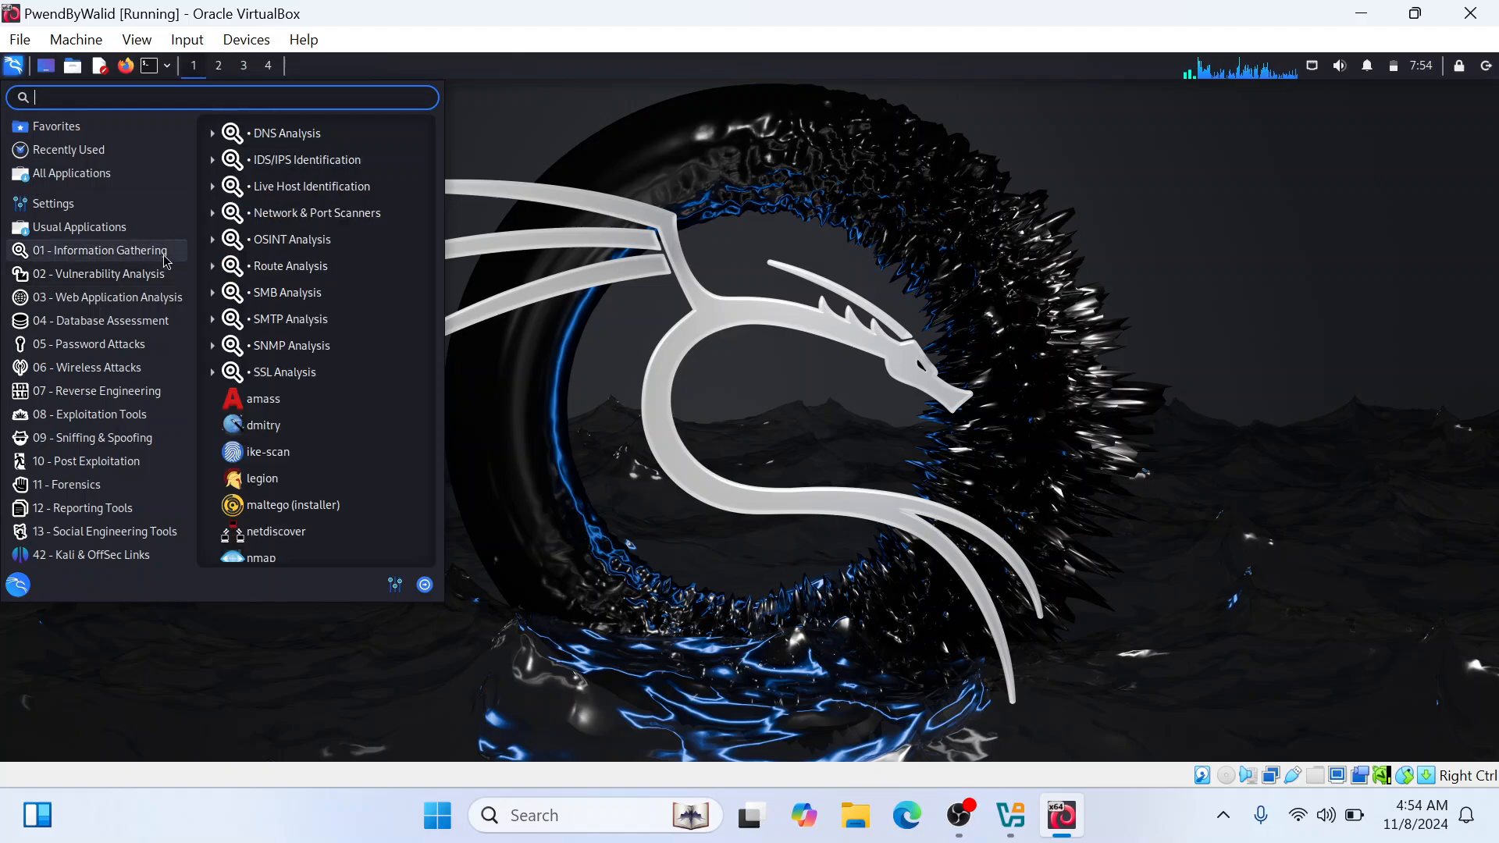
mouse_move(161, 300)
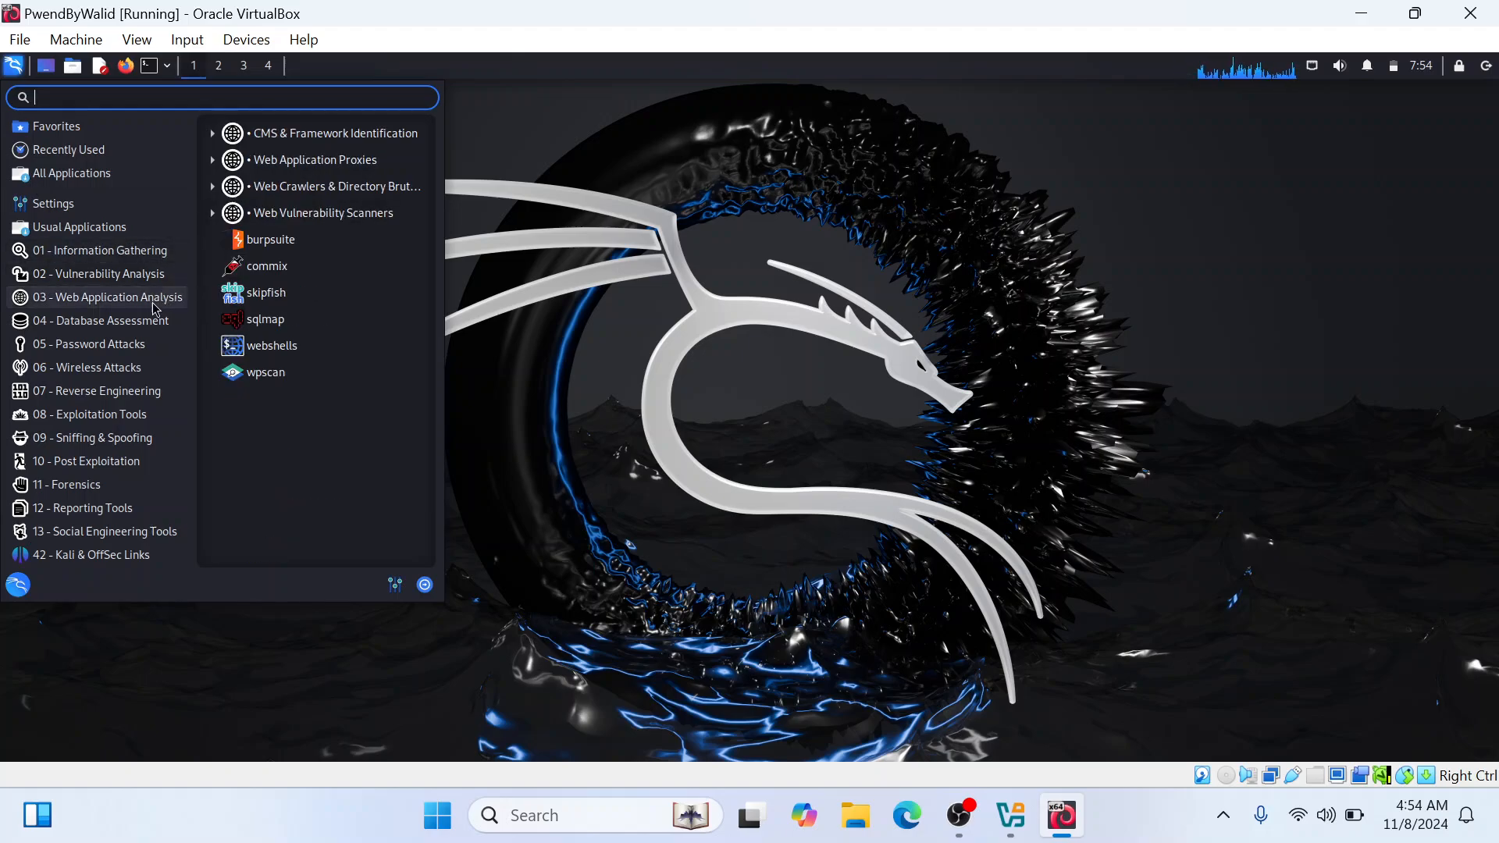
Launch wpscan from the Web Application Analysis tools and close its terminal window
left_click(294, 374)
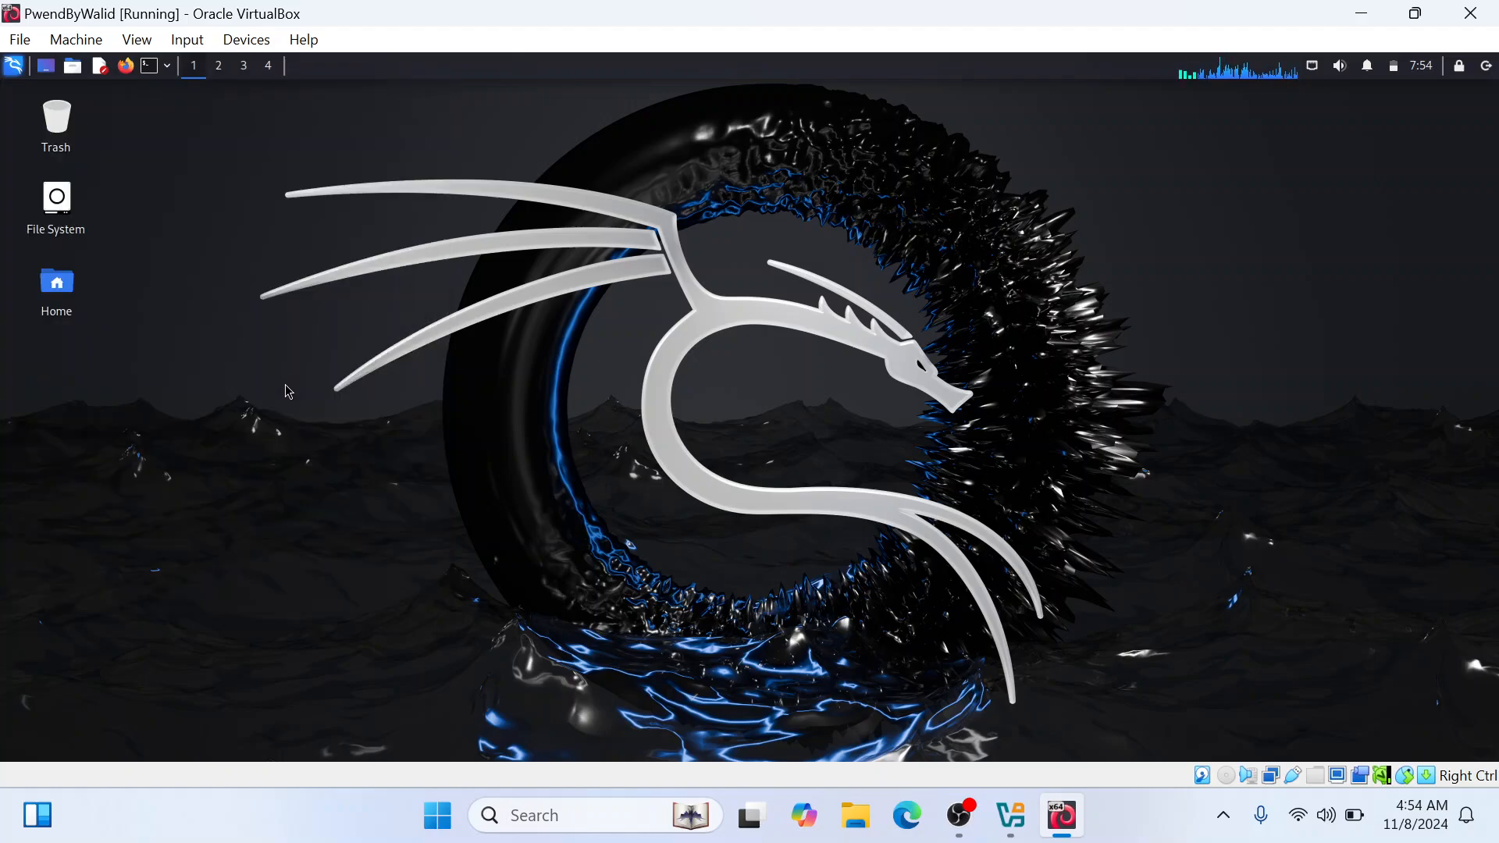
left_click(15, 67)
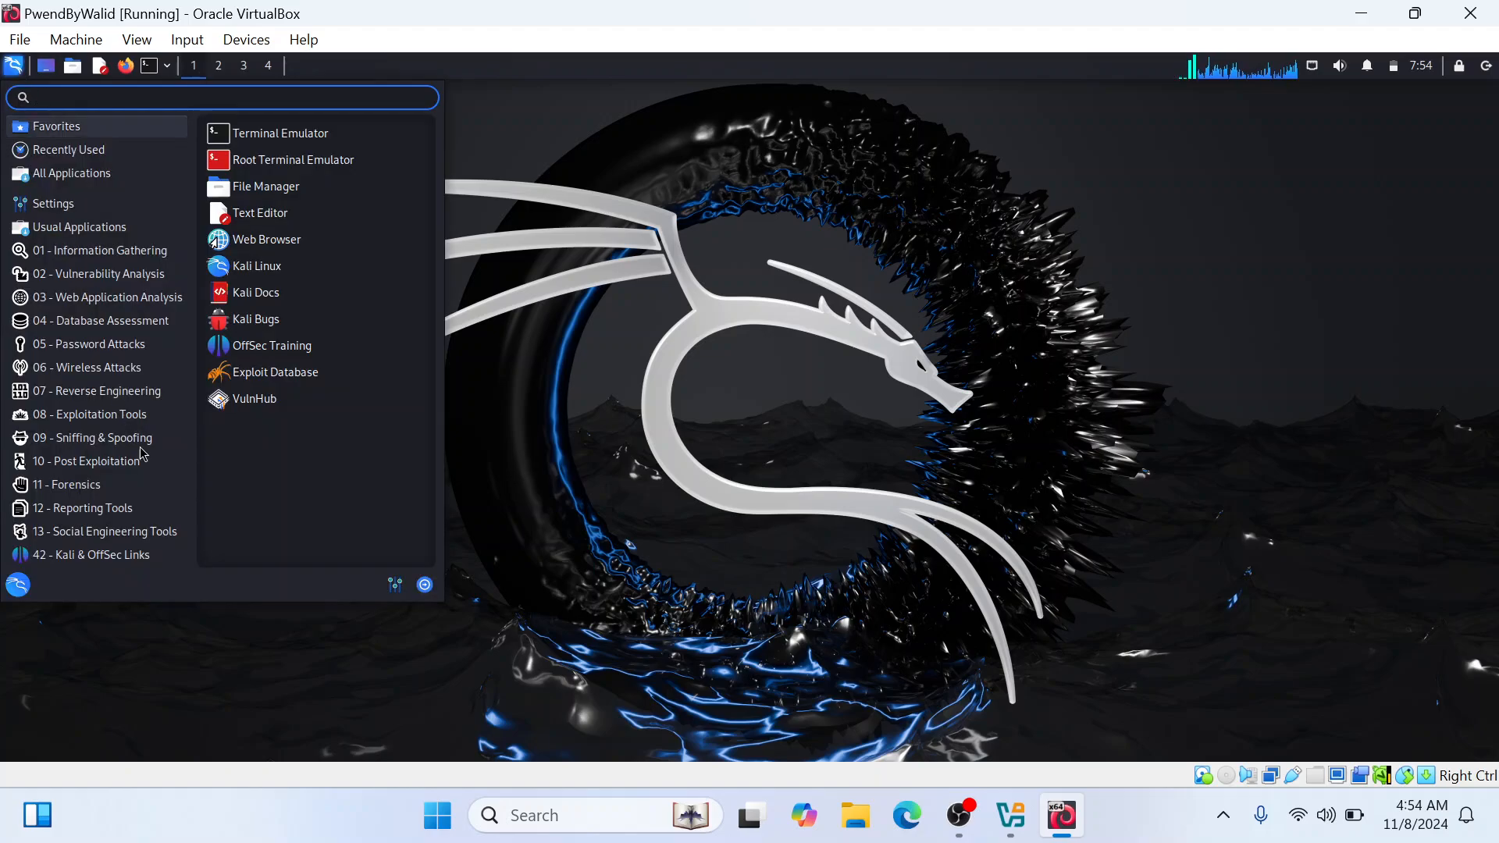
left_click(258, 160)
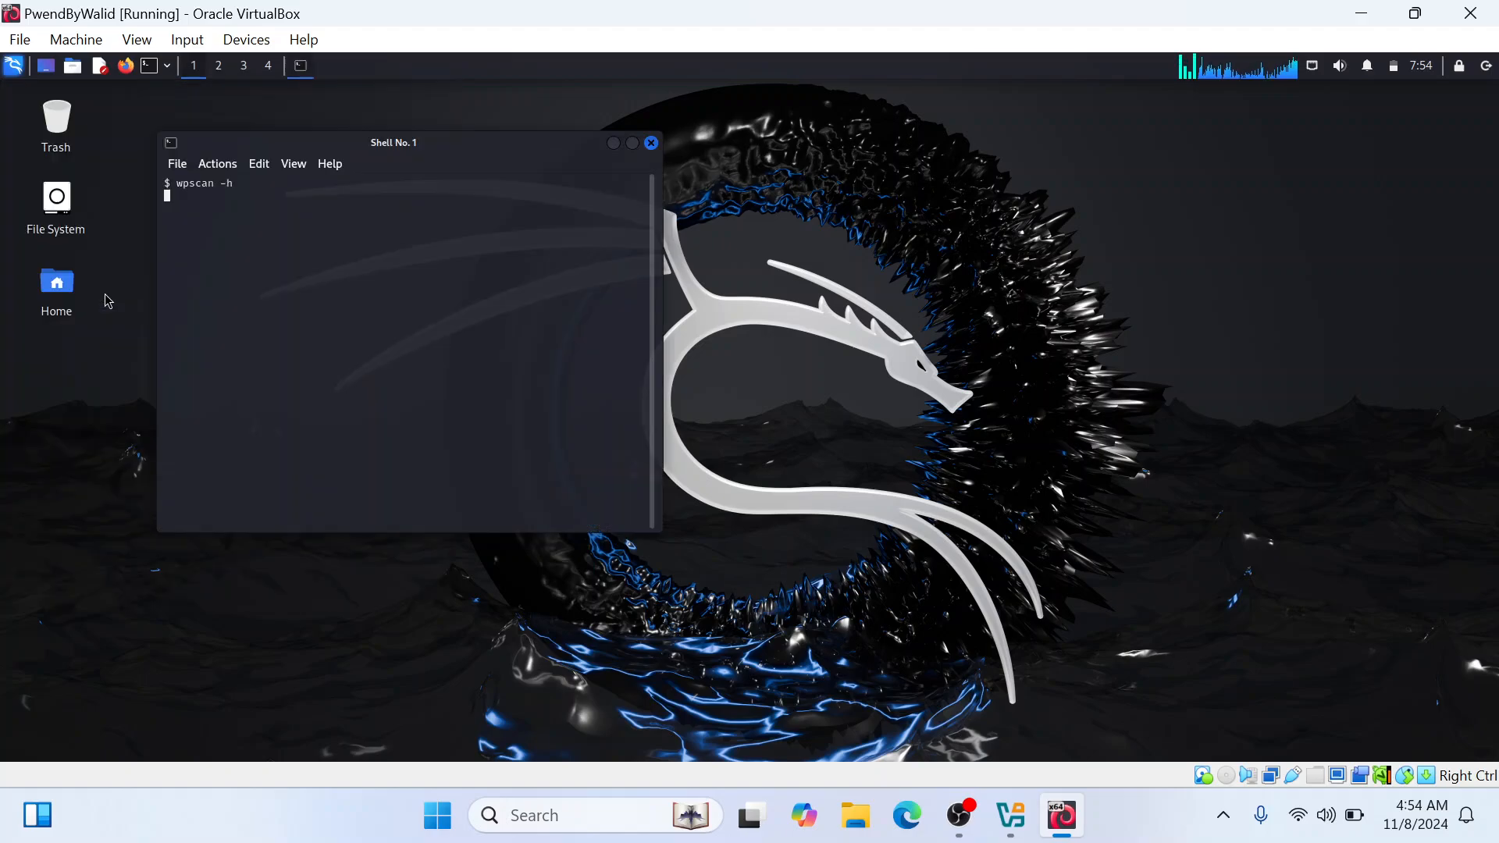
left_click(652, 145)
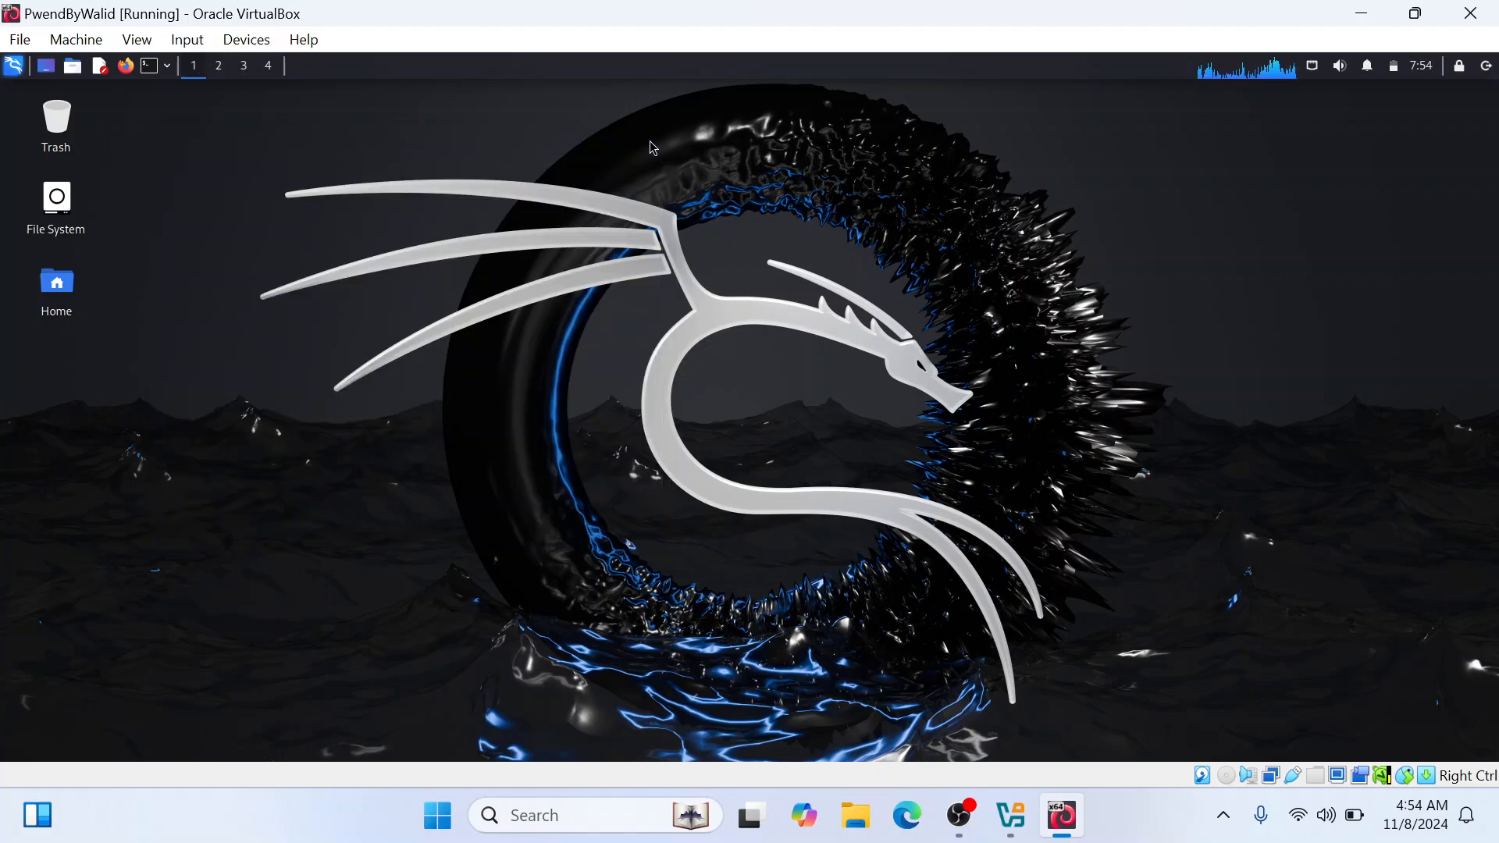
Open a terminal from the desktop and select the GreenOnBlack color scheme in its preferences
right_click(652, 148)
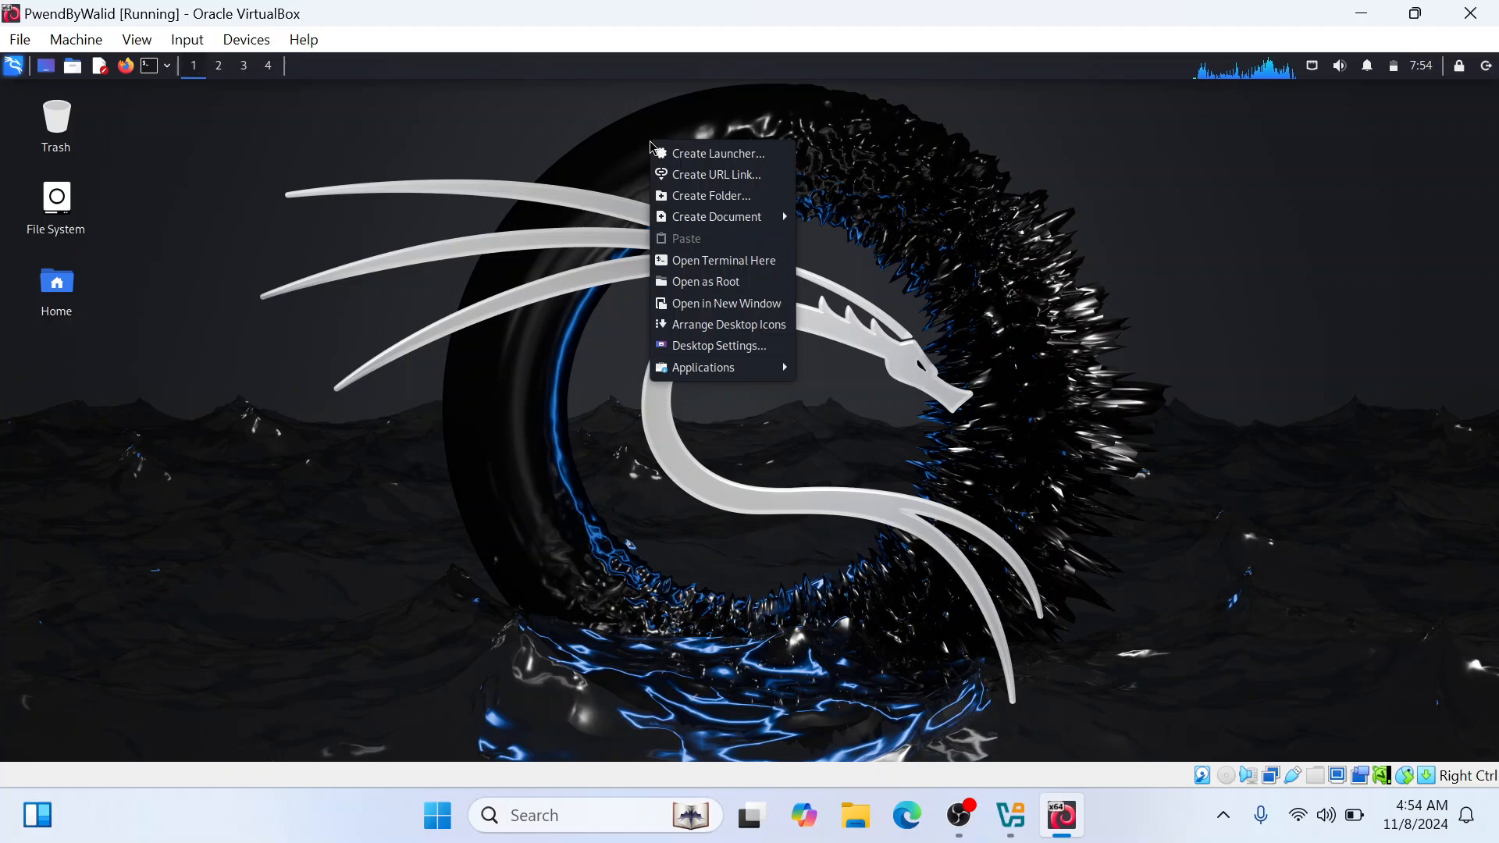
left_click(768, 260)
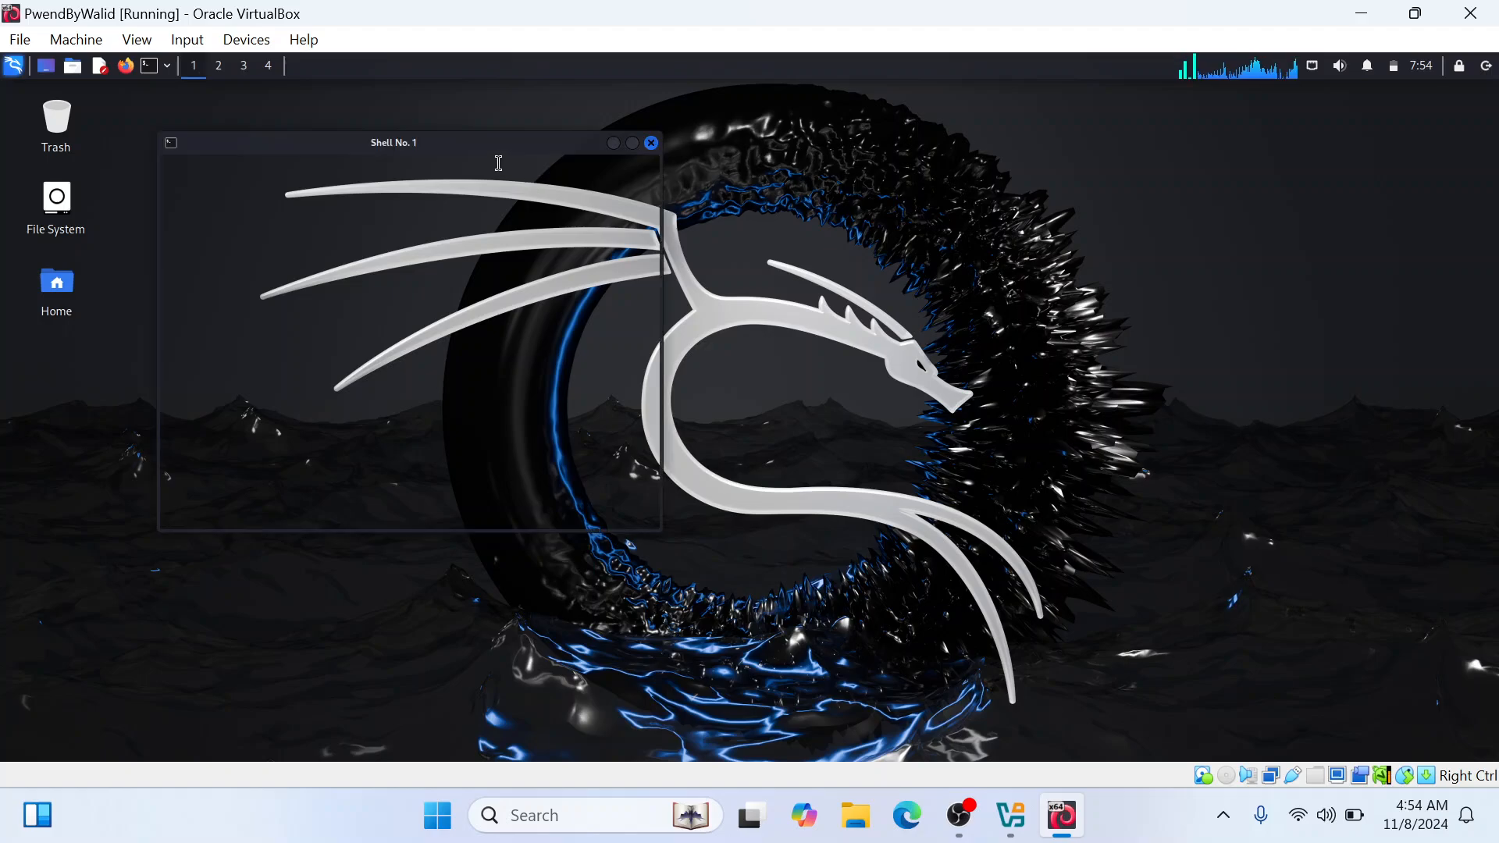
left_click(179, 165)
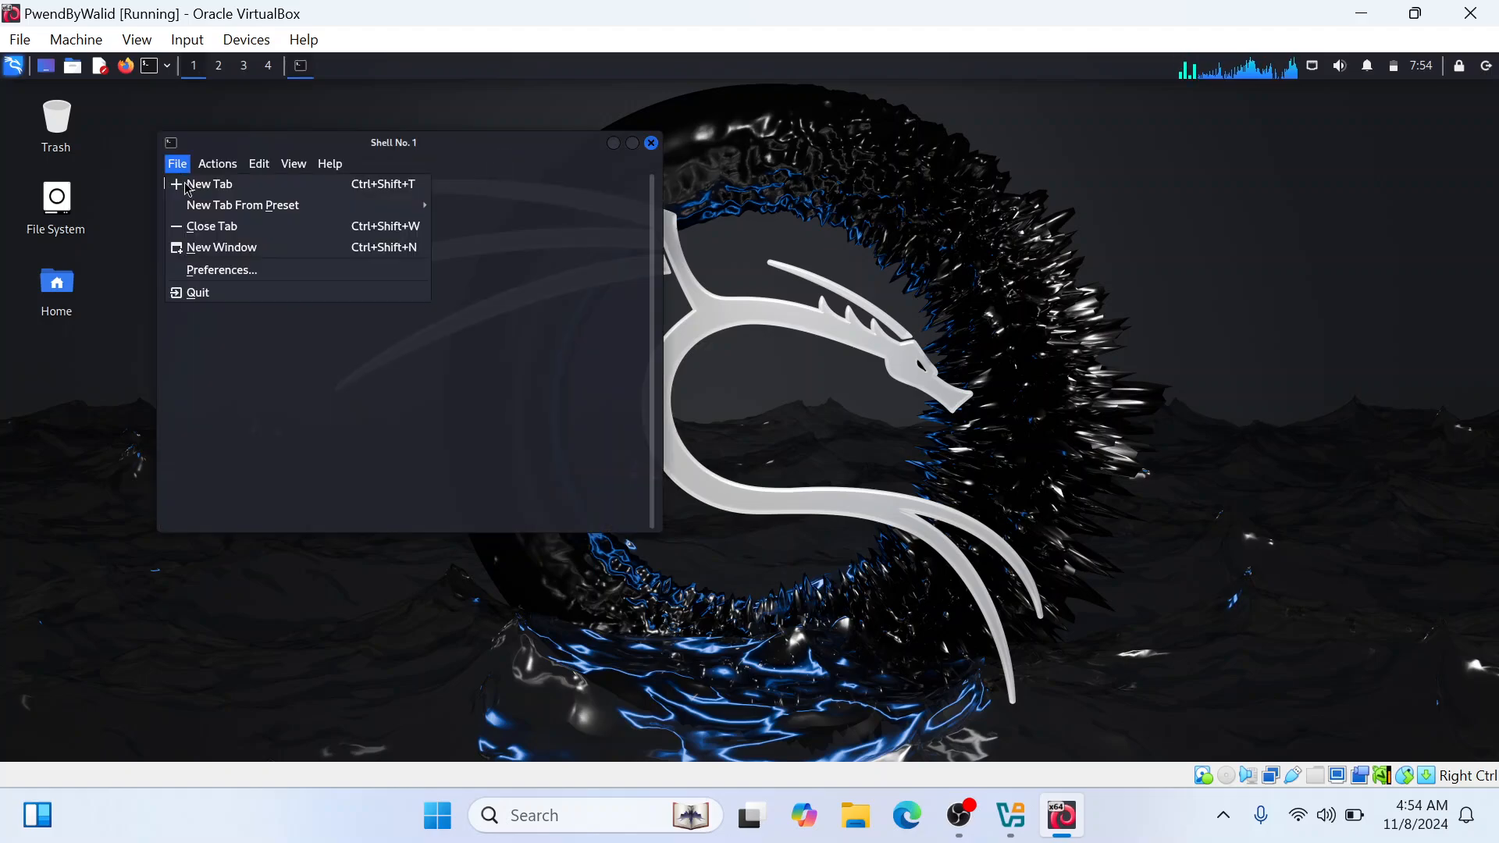
left_click(225, 271)
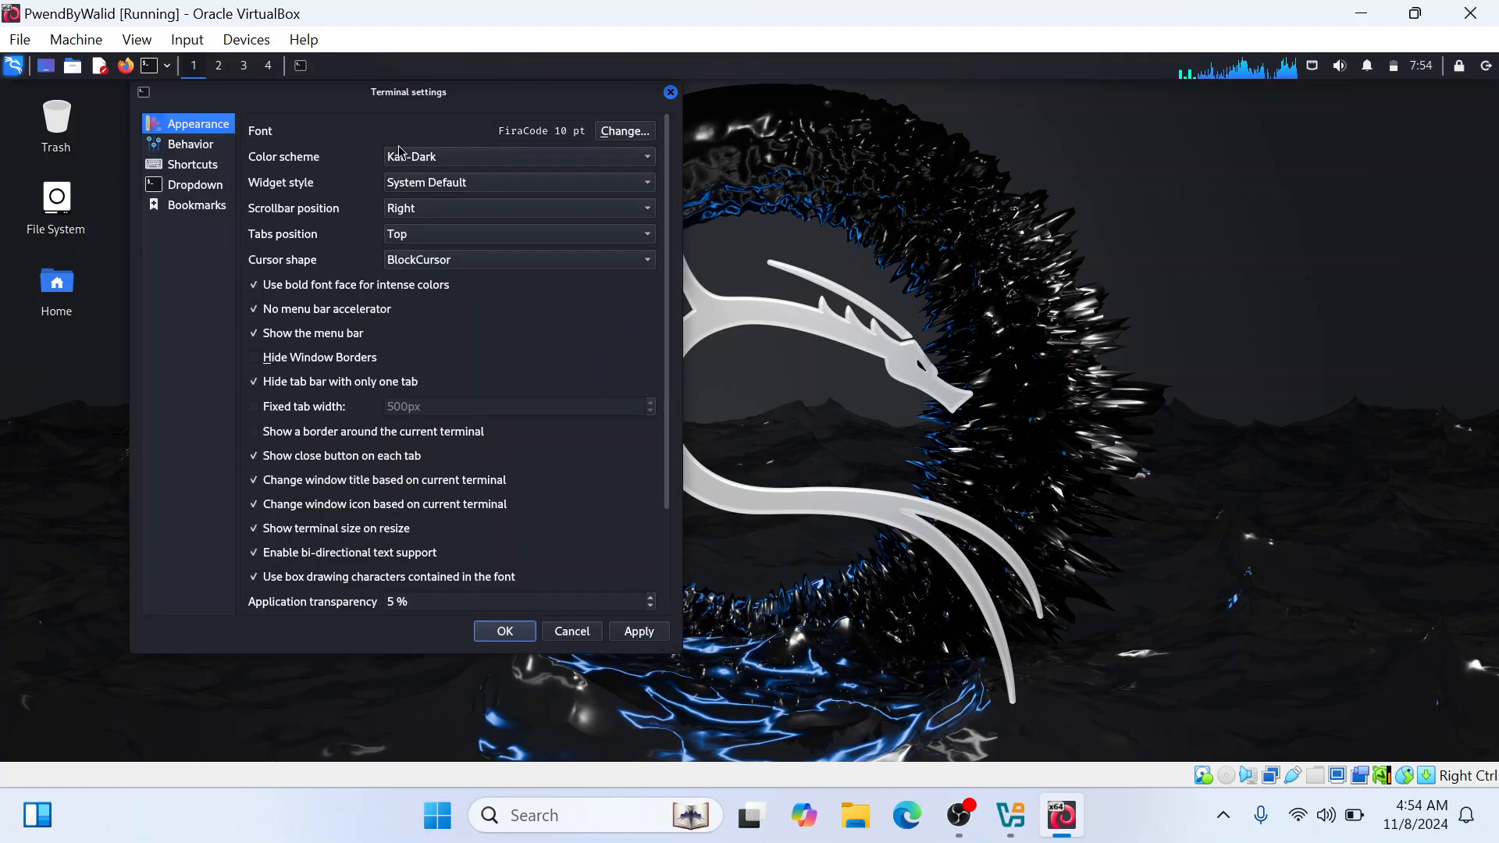
left_click(466, 157)
left_click(436, 217)
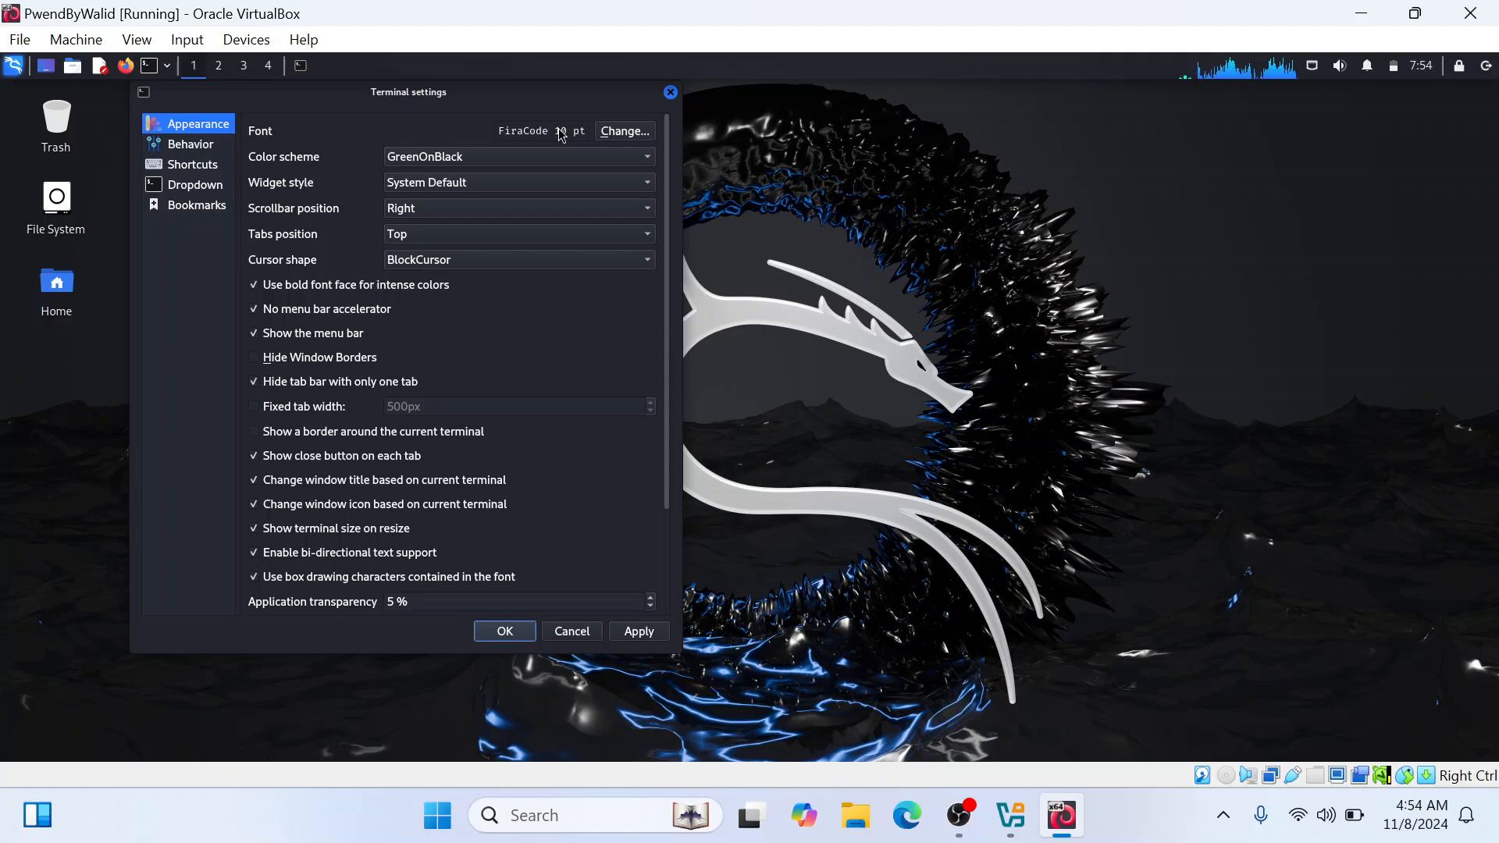
Set the terminal font to Fira Code SemiBold at size 11 and apply the terminal settings
left_click(625, 131)
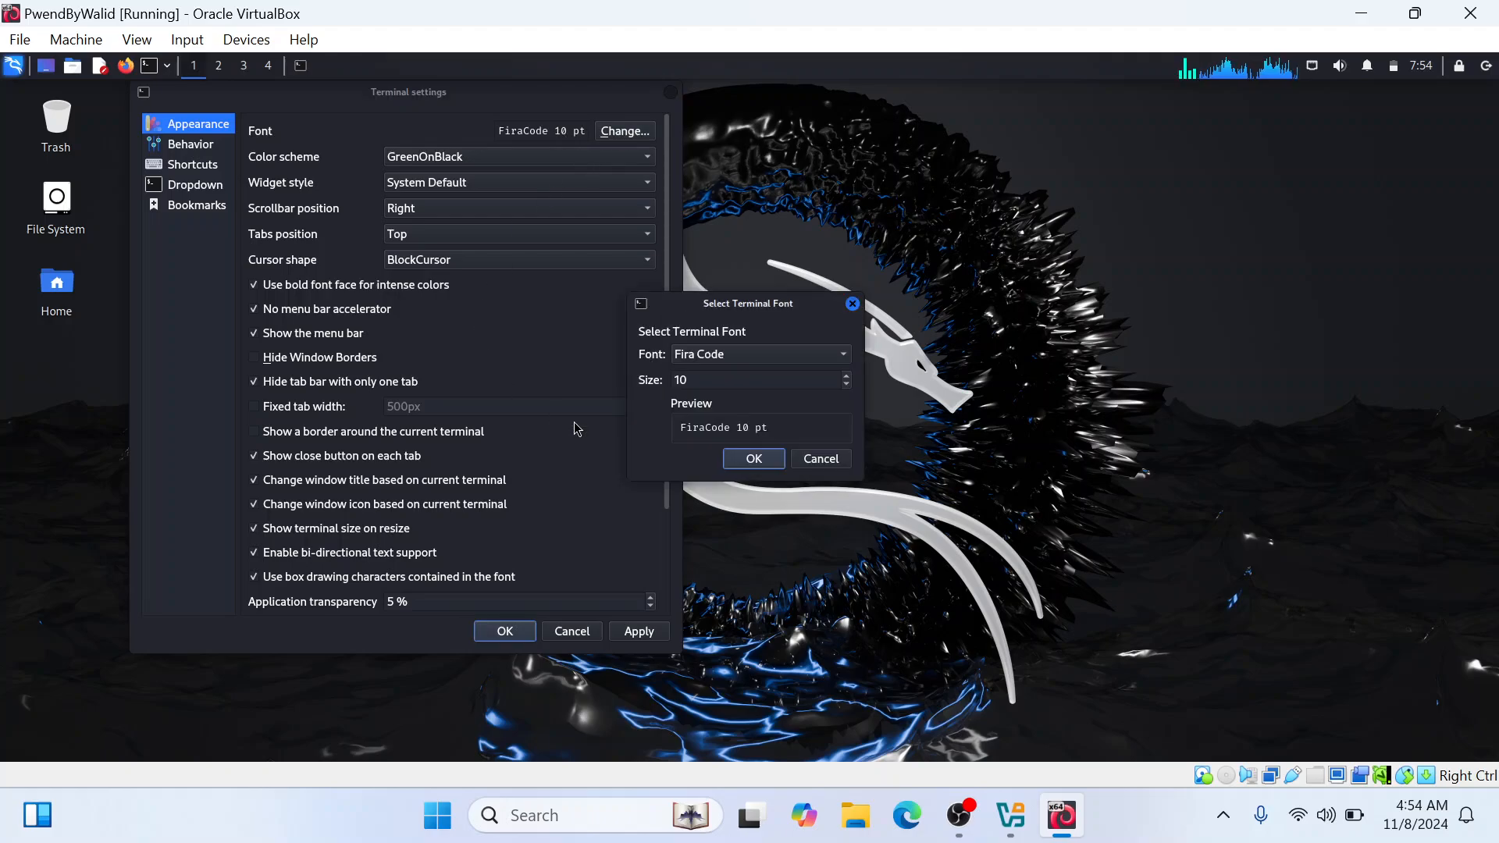
left_click(746, 355)
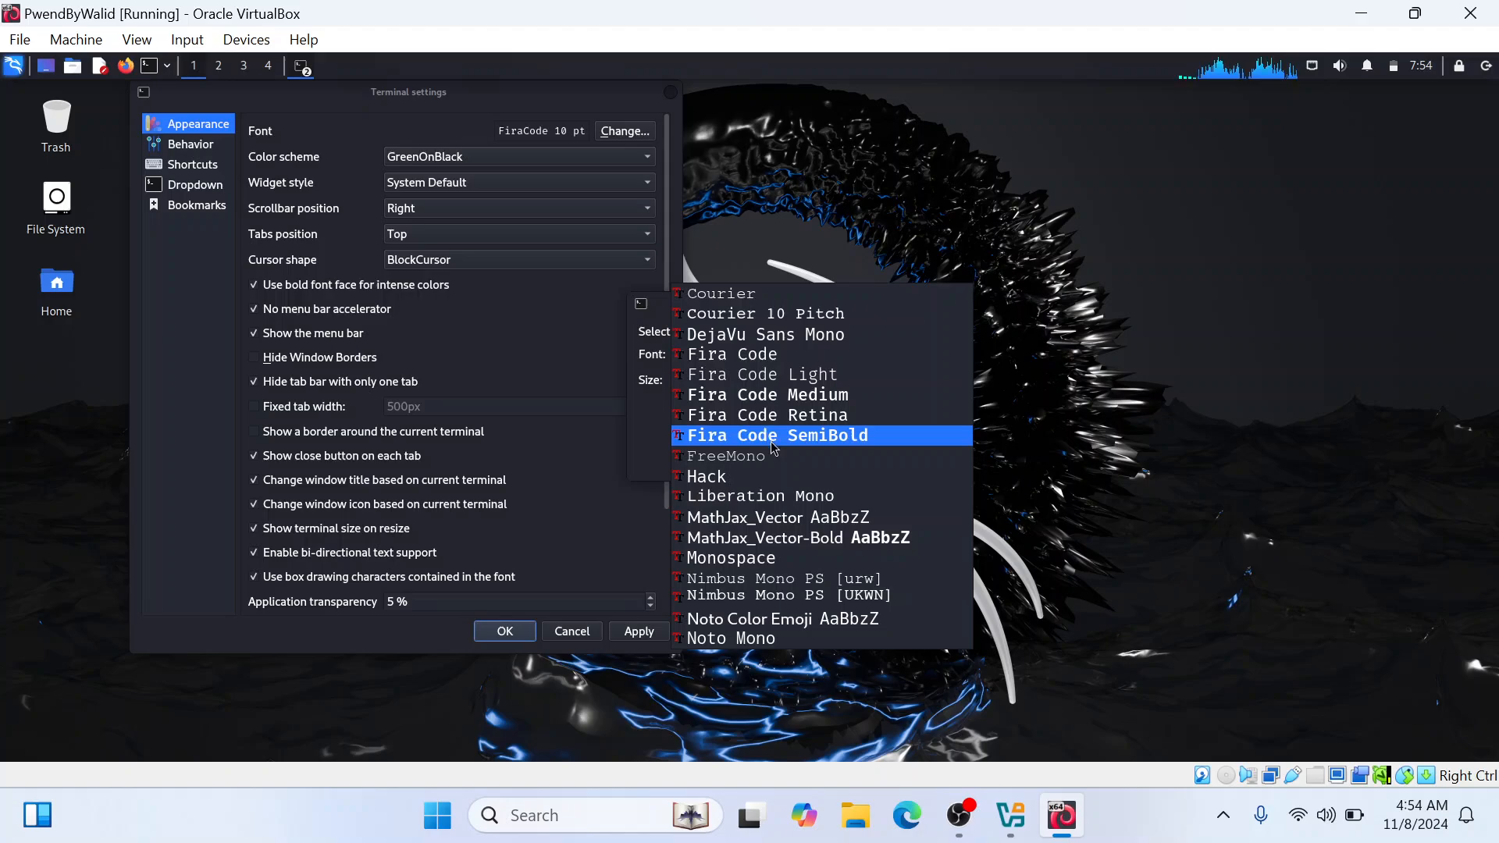
left_click(827, 437)
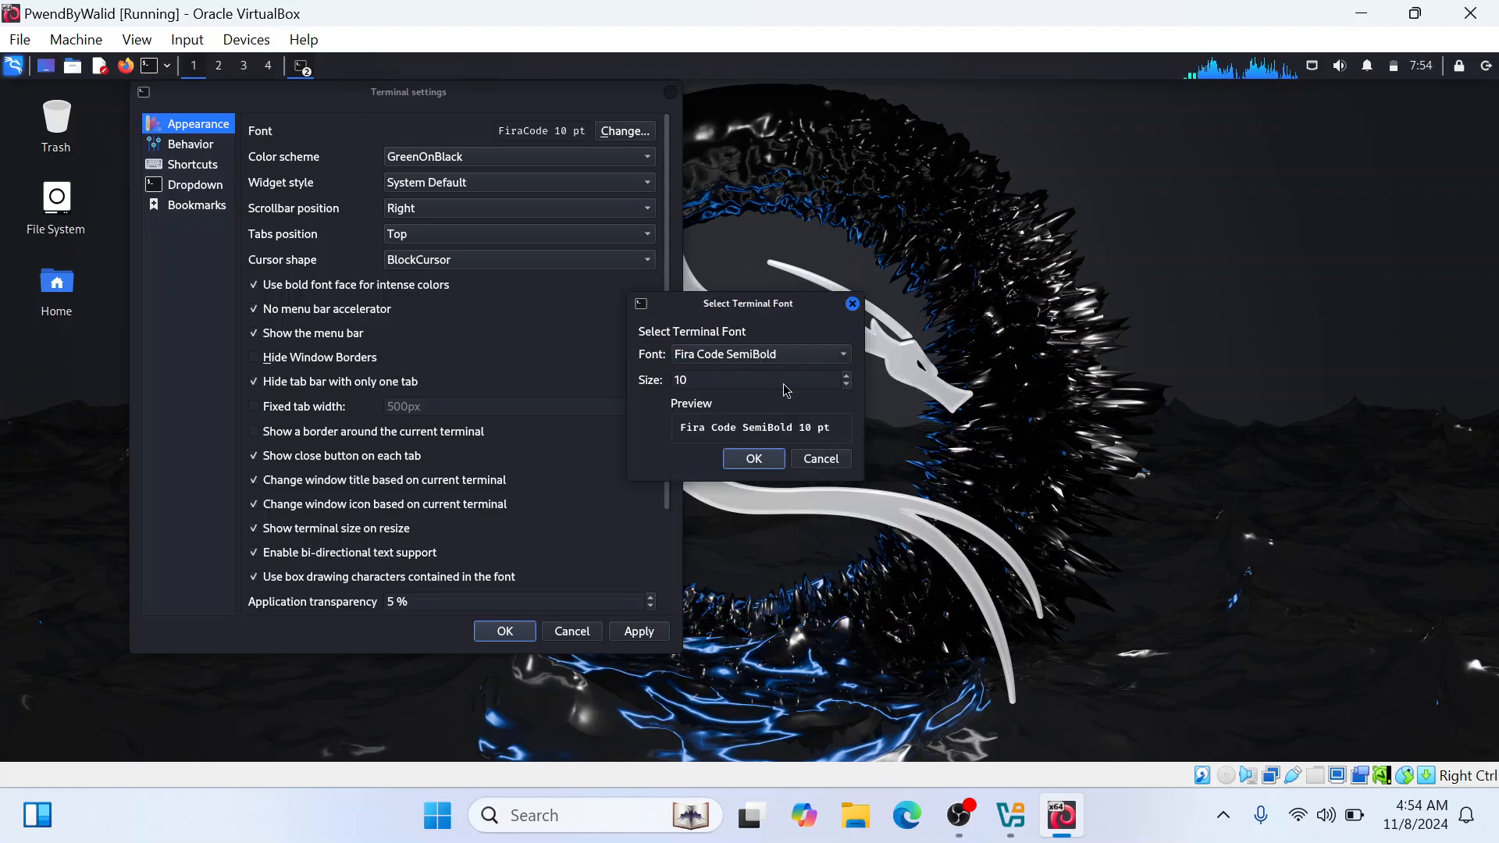
left_click(846, 376)
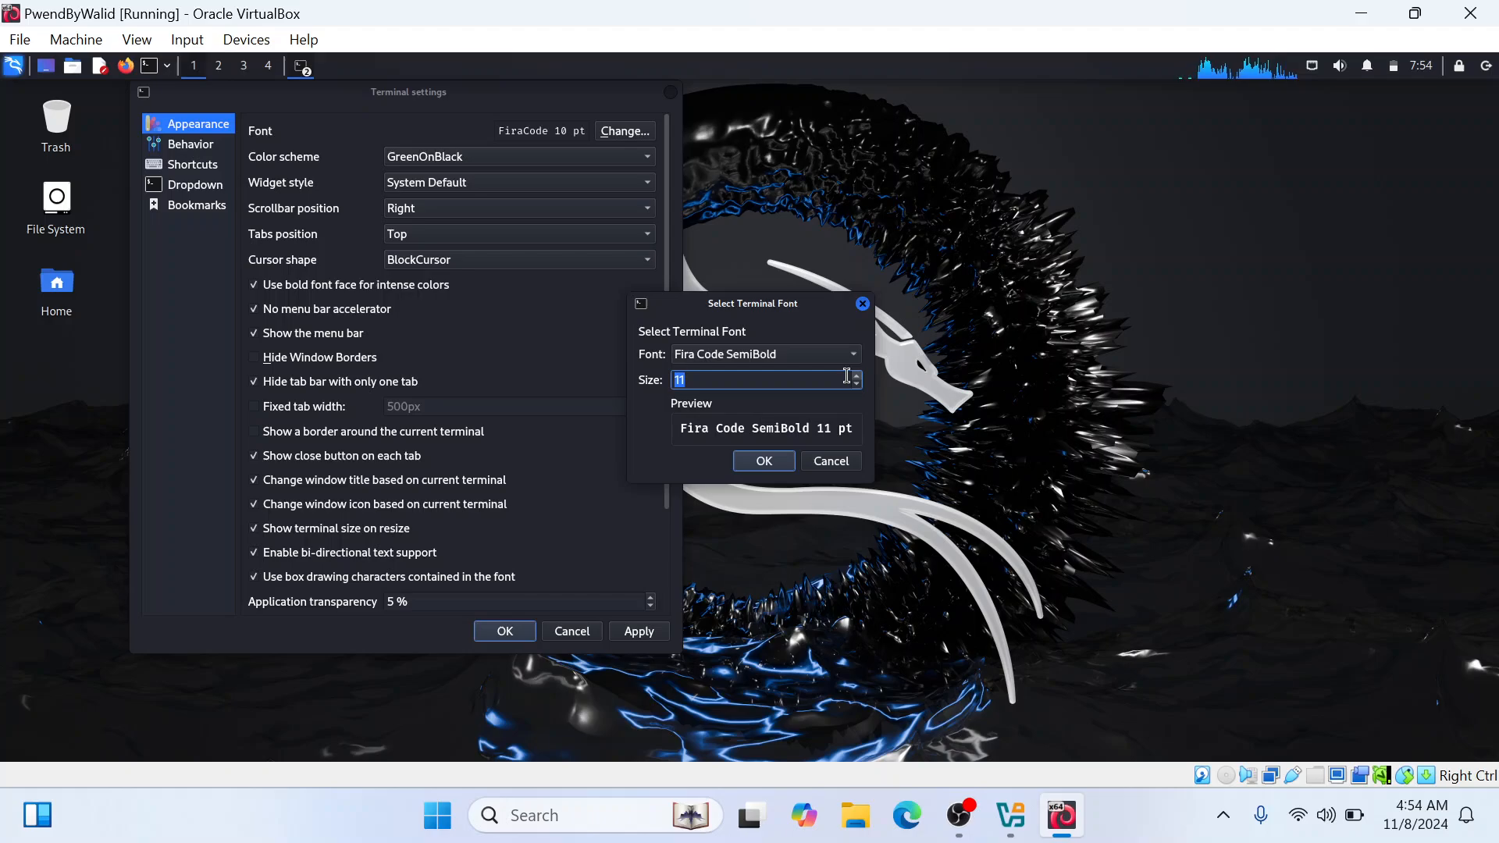
left_click(711, 380)
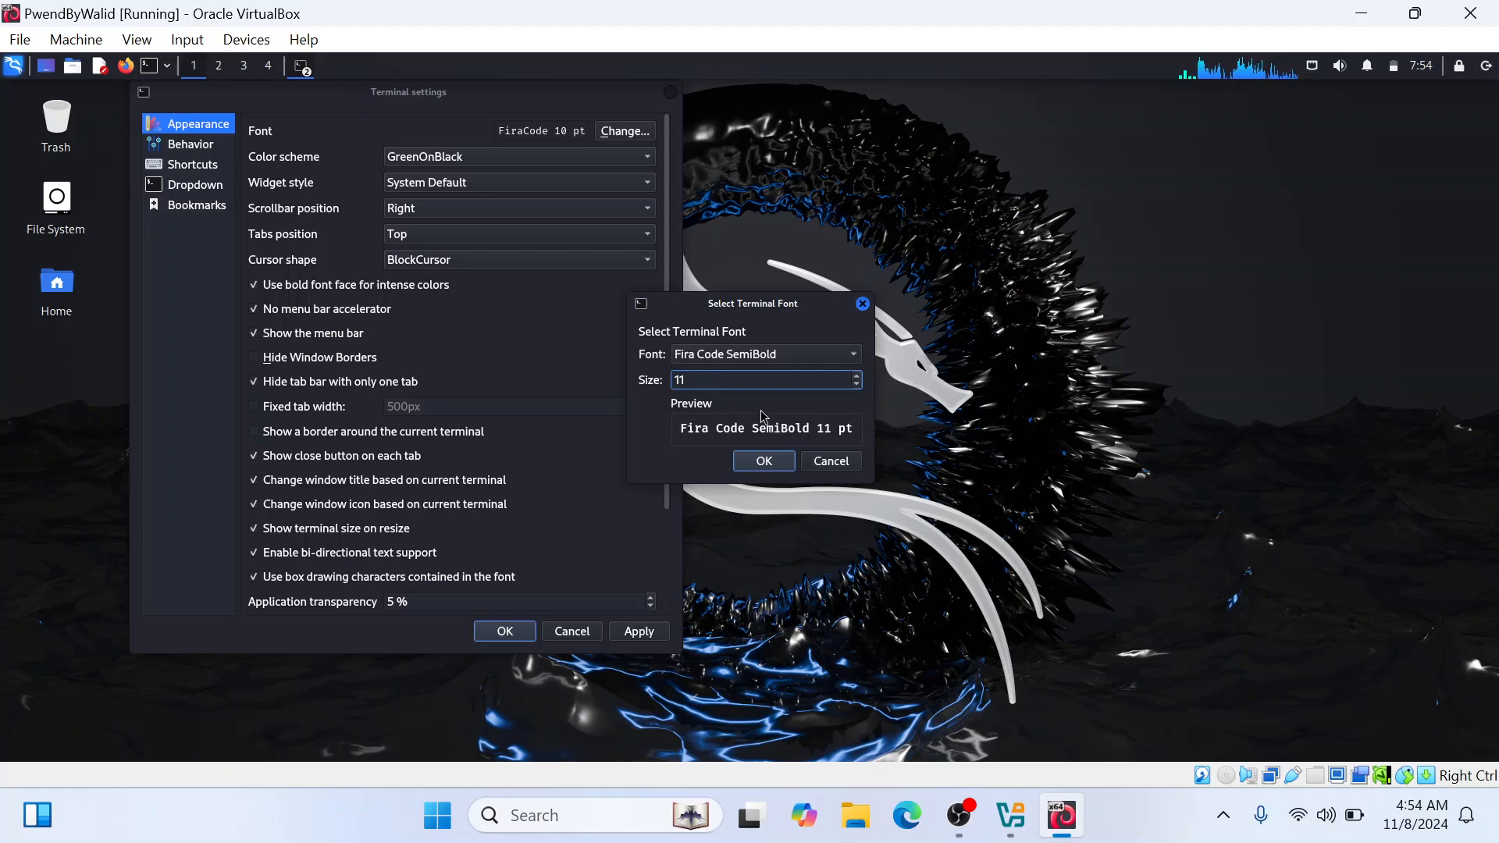
left_click(758, 462)
left_click(623, 636)
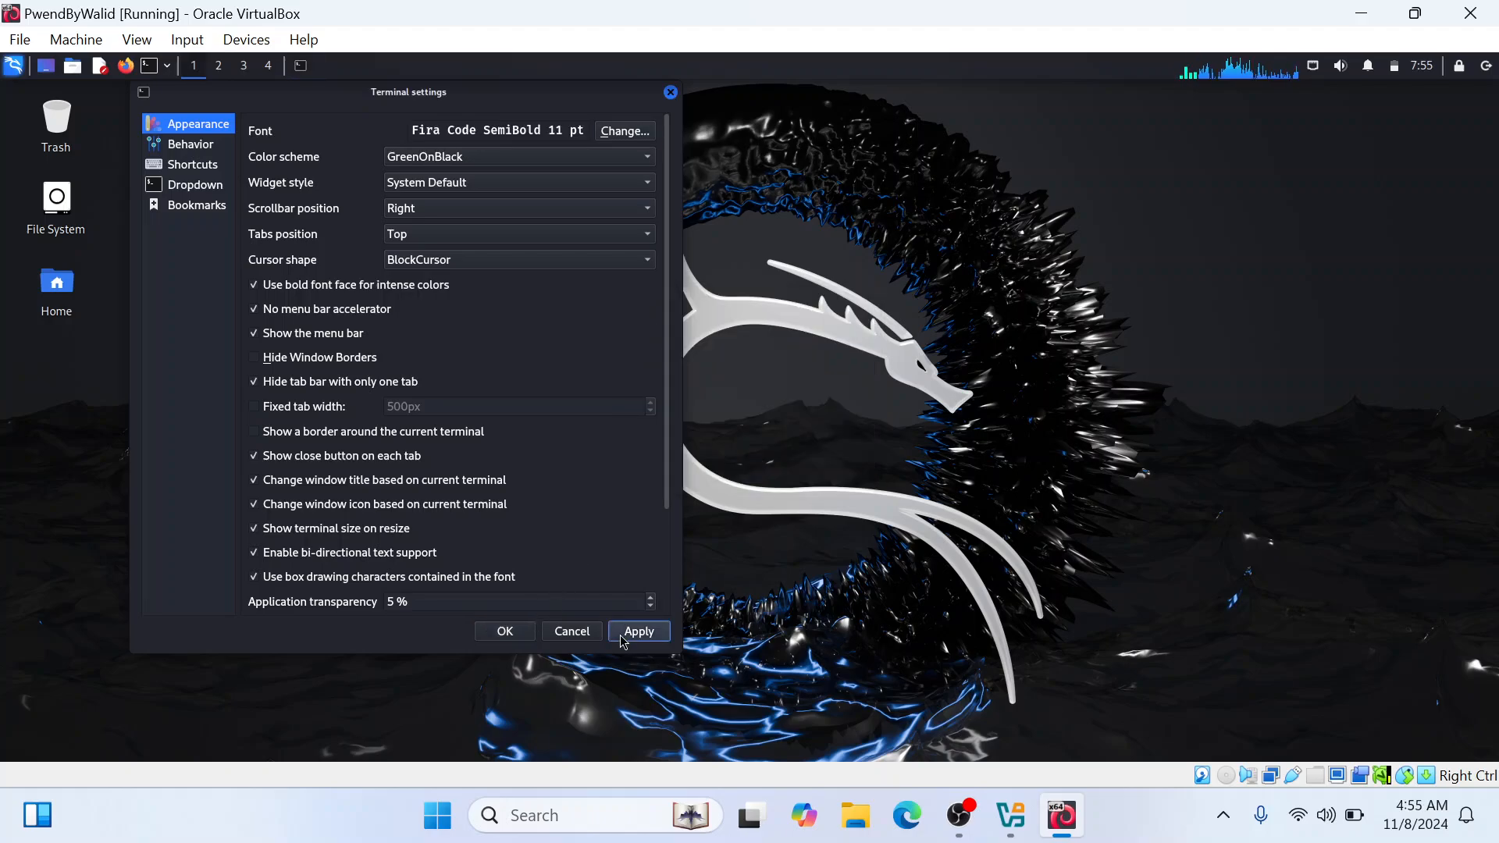
left_click(519, 634)
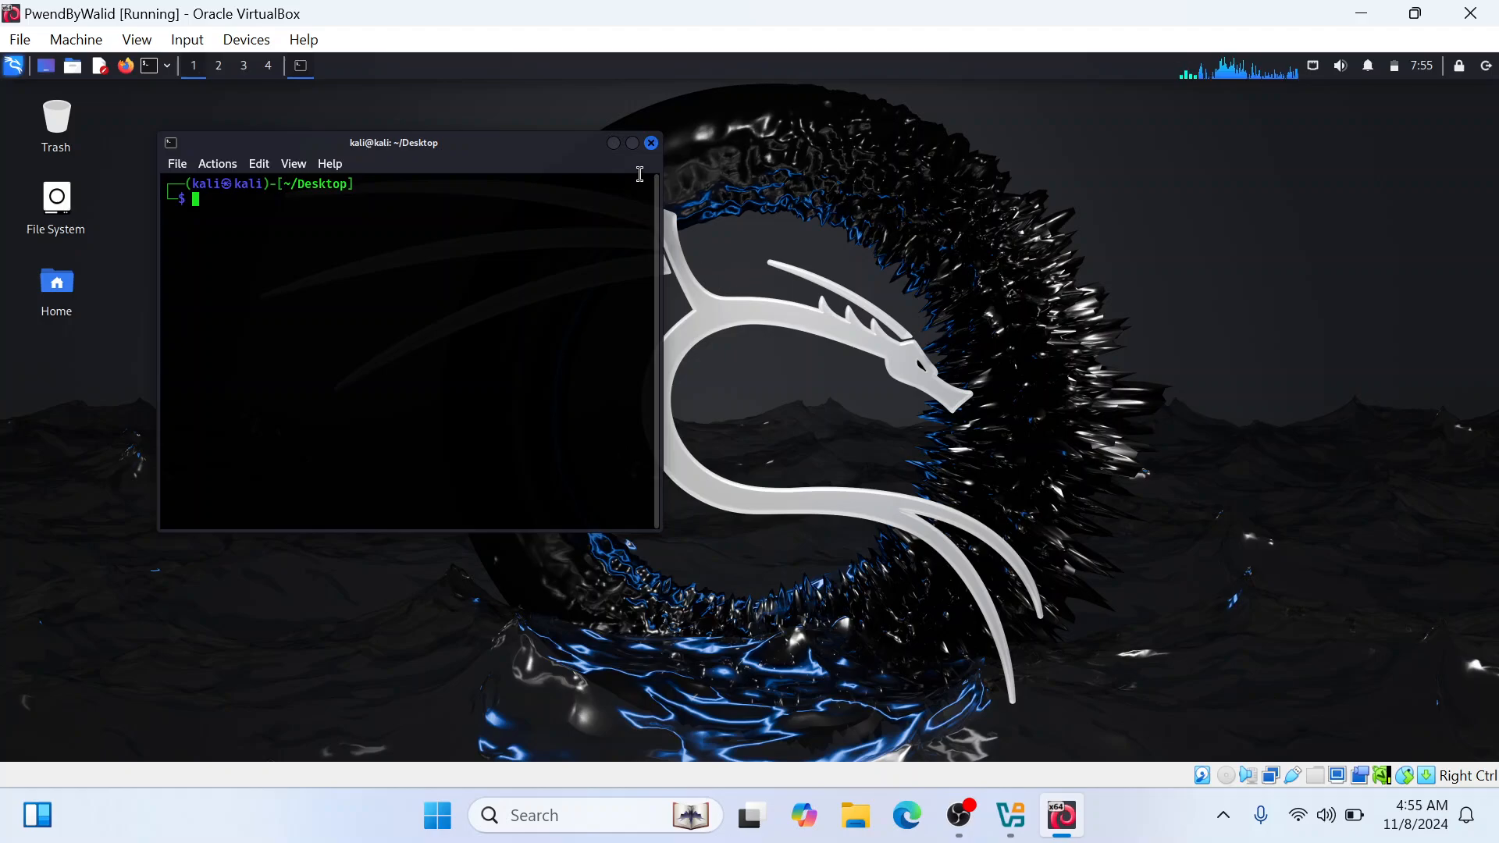
Close the terminal, open a new one from the desktop and enlarge its text by three zoom steps
left_click(652, 142)
right_click(649, 152)
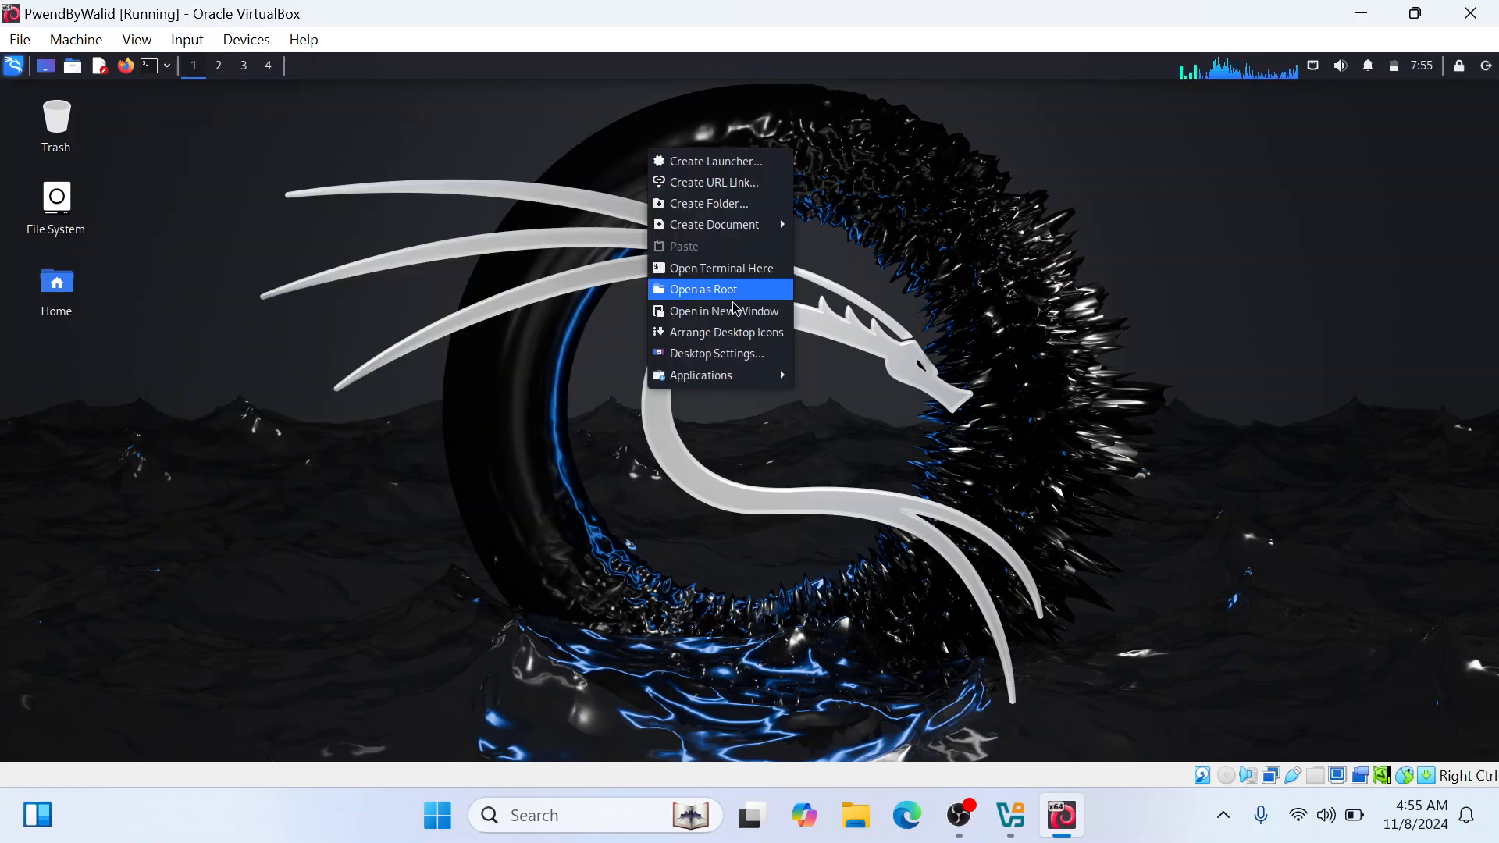
left_click(726, 268)
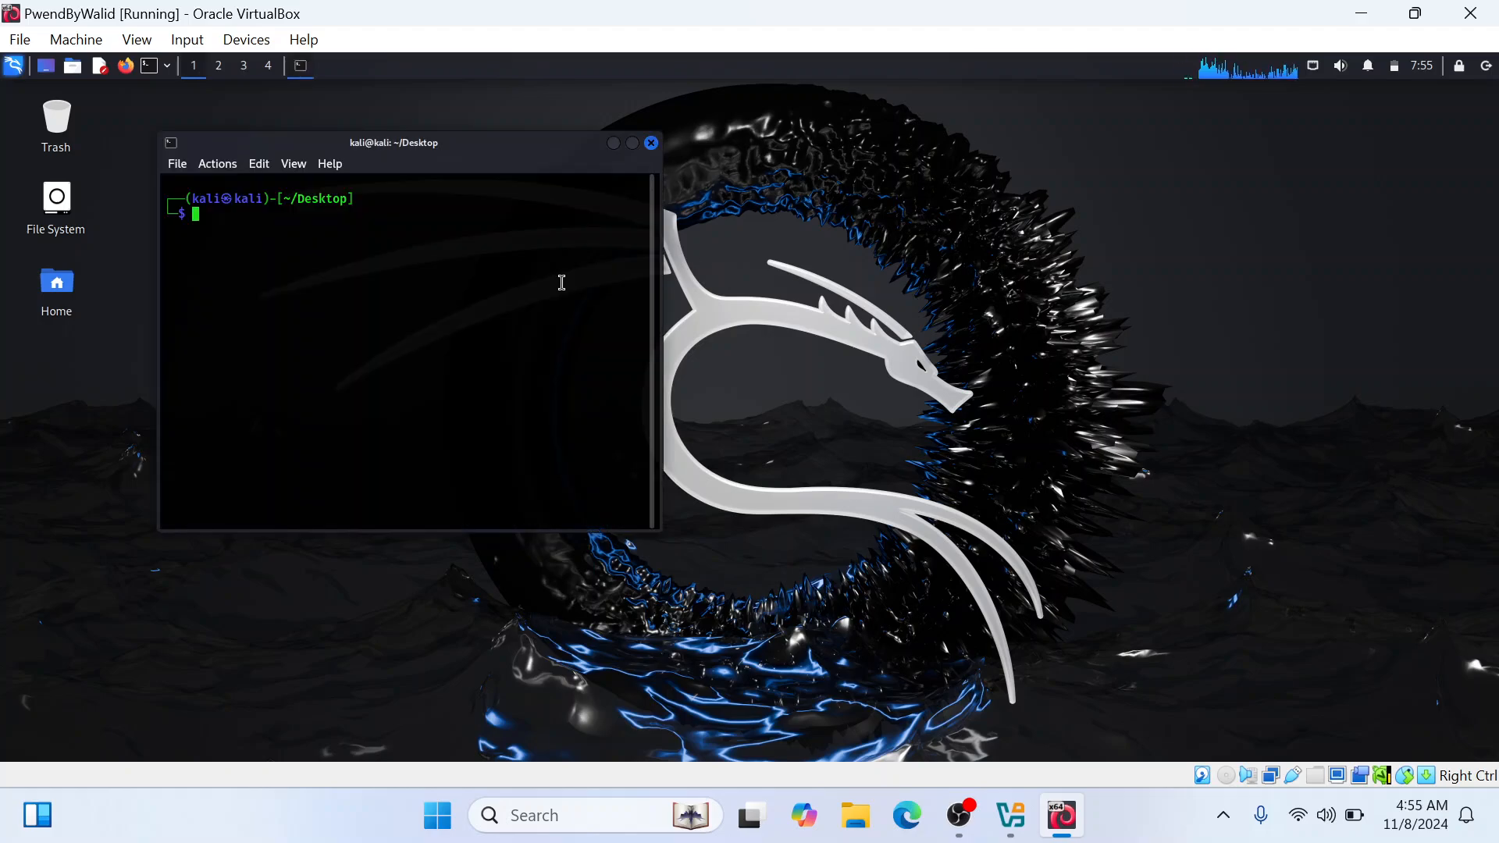
key("ctrl+plus")
key("ctrl+plus")
key("ctrl+plus")
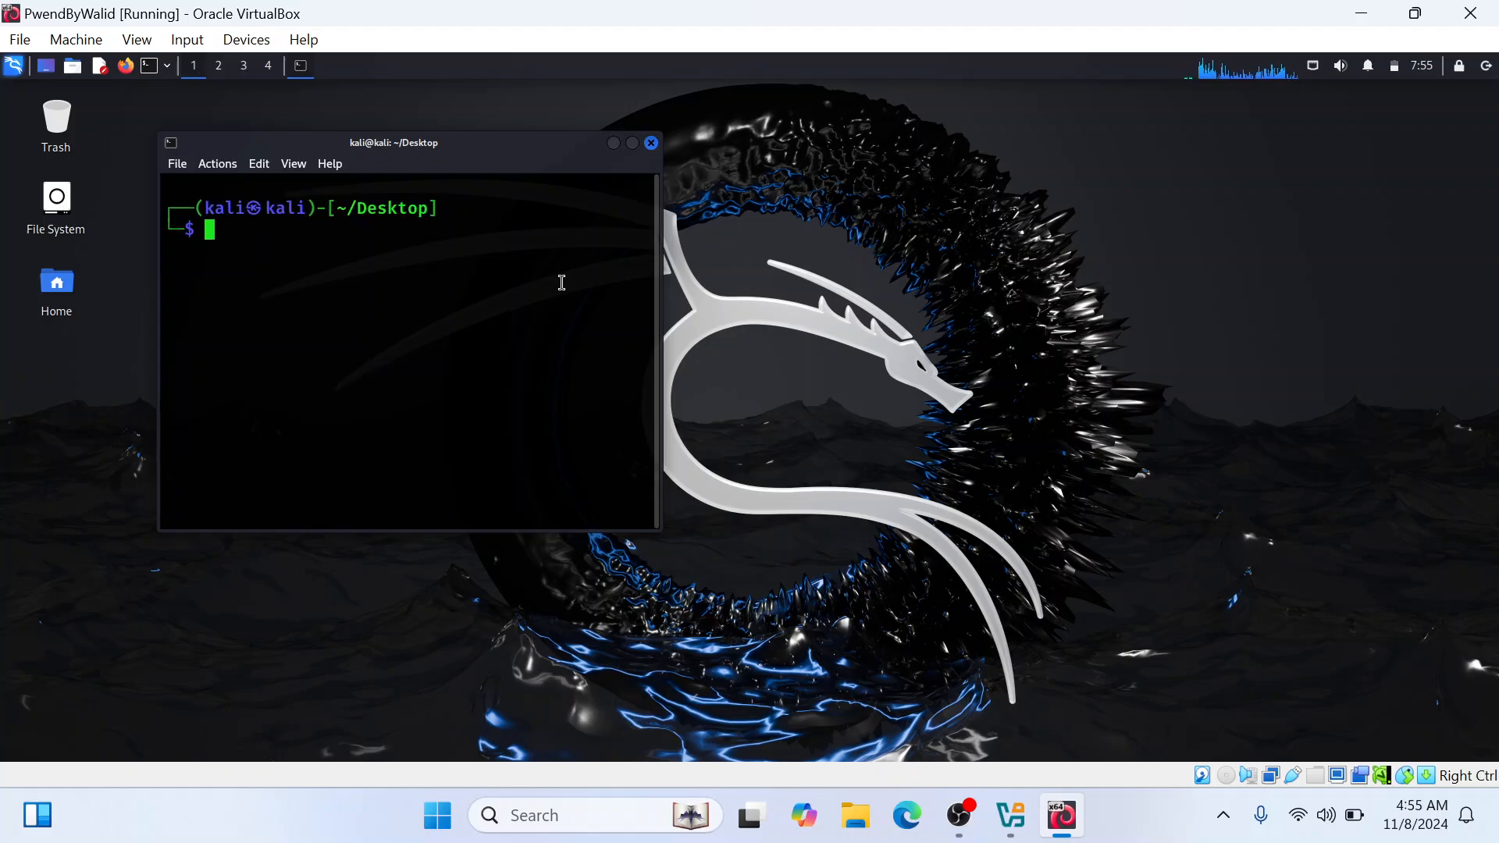
Ping the loopback address 127.0.0.1 from the terminal
type("pi")
key("BackSpace")
type("n")
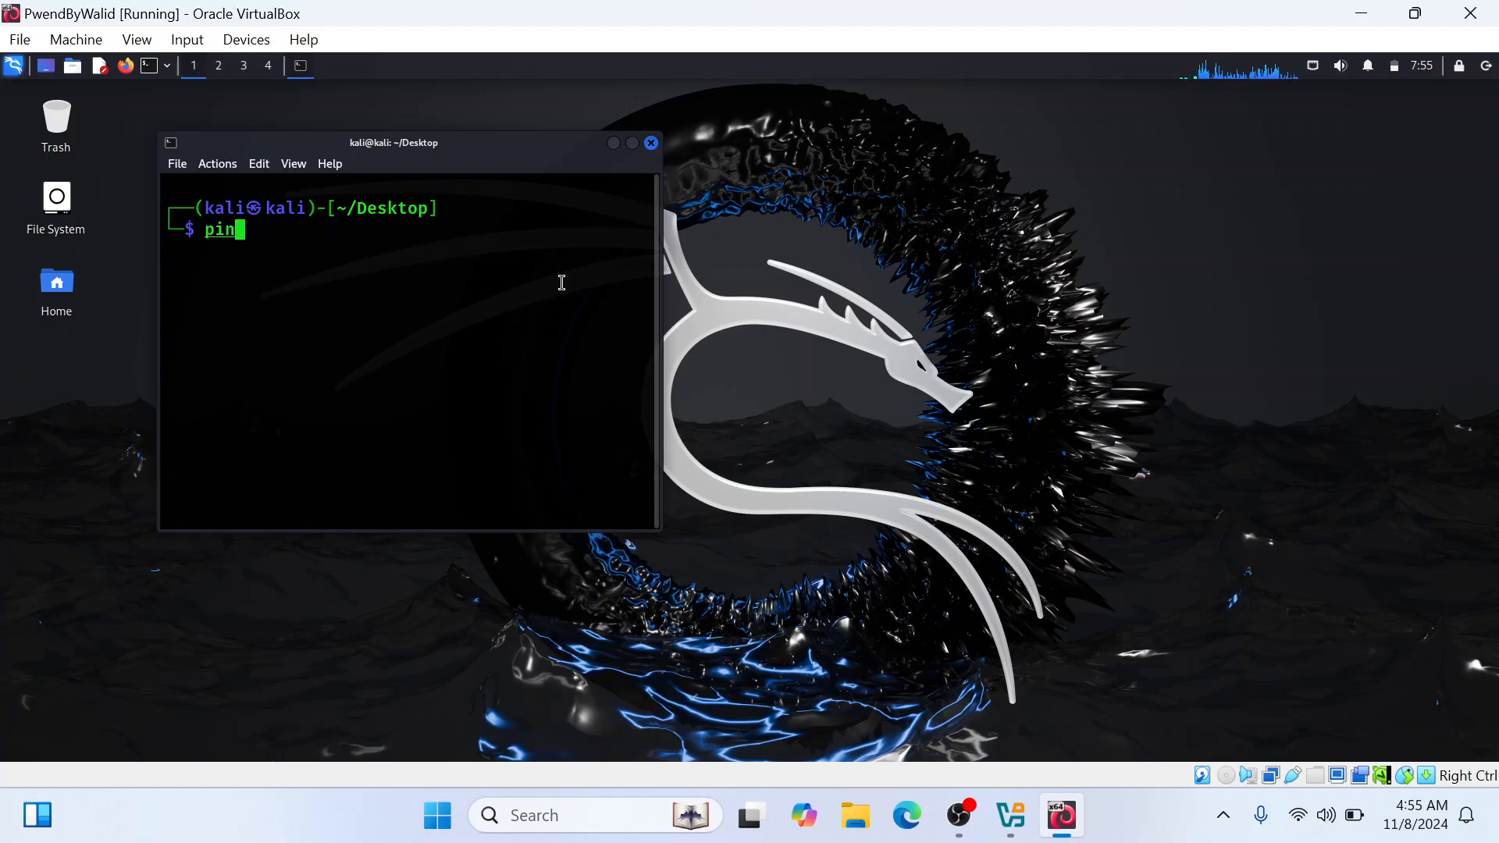
type("g 127")
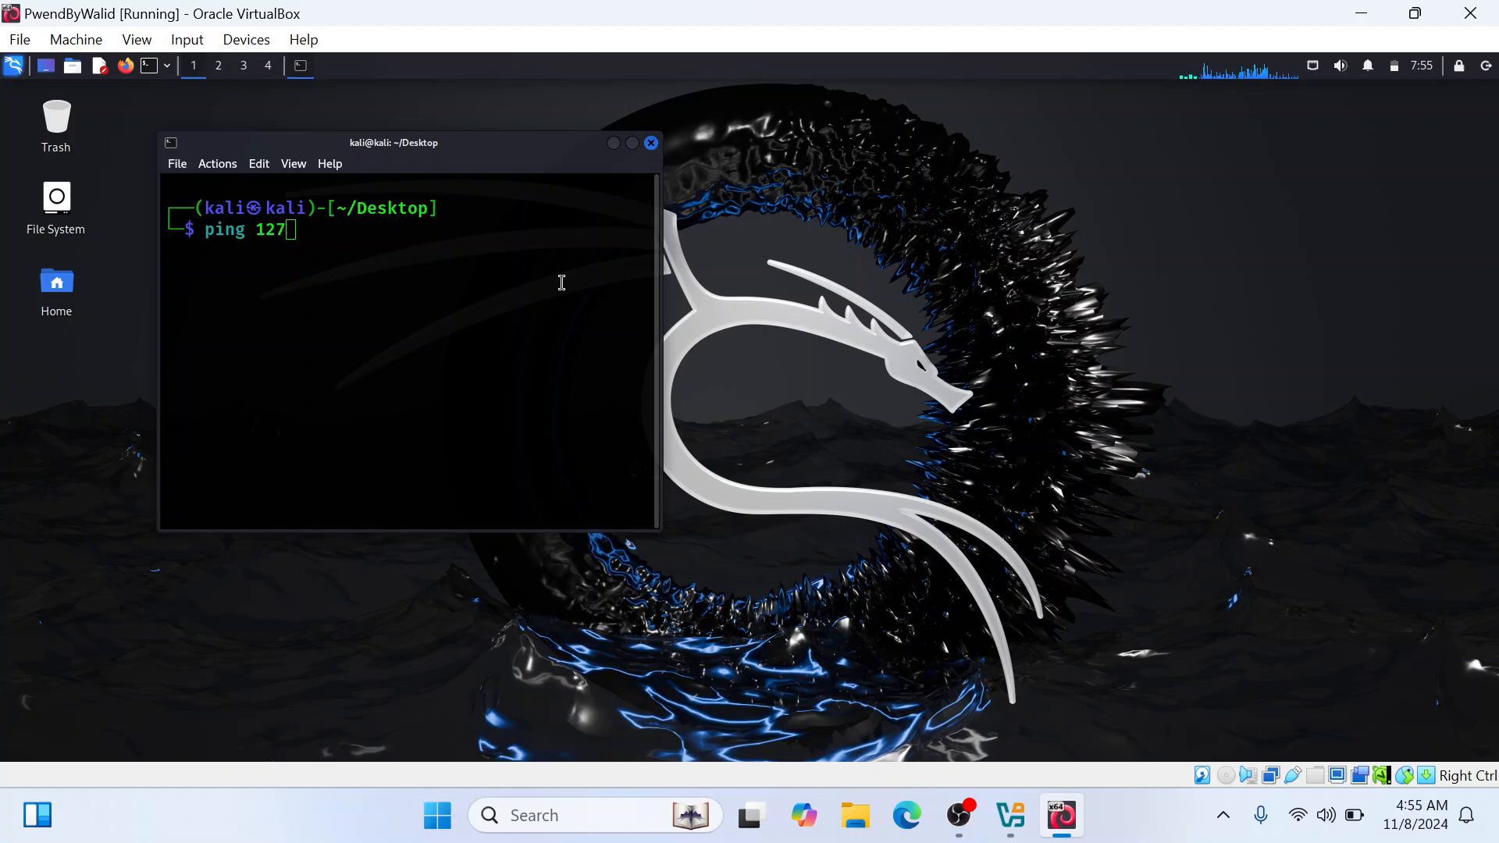
key("Menu")
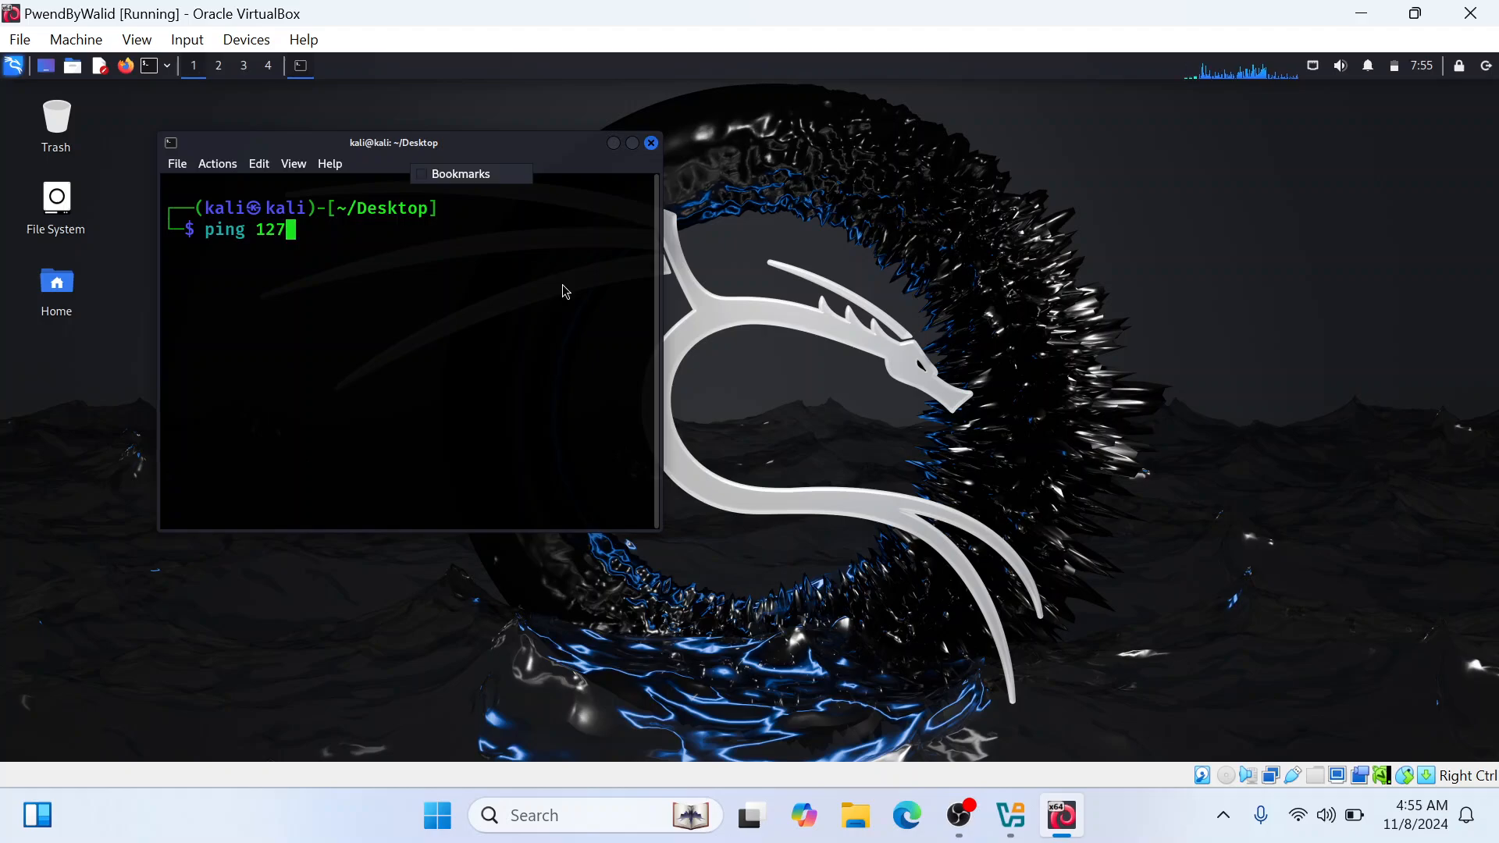
key("Escape")
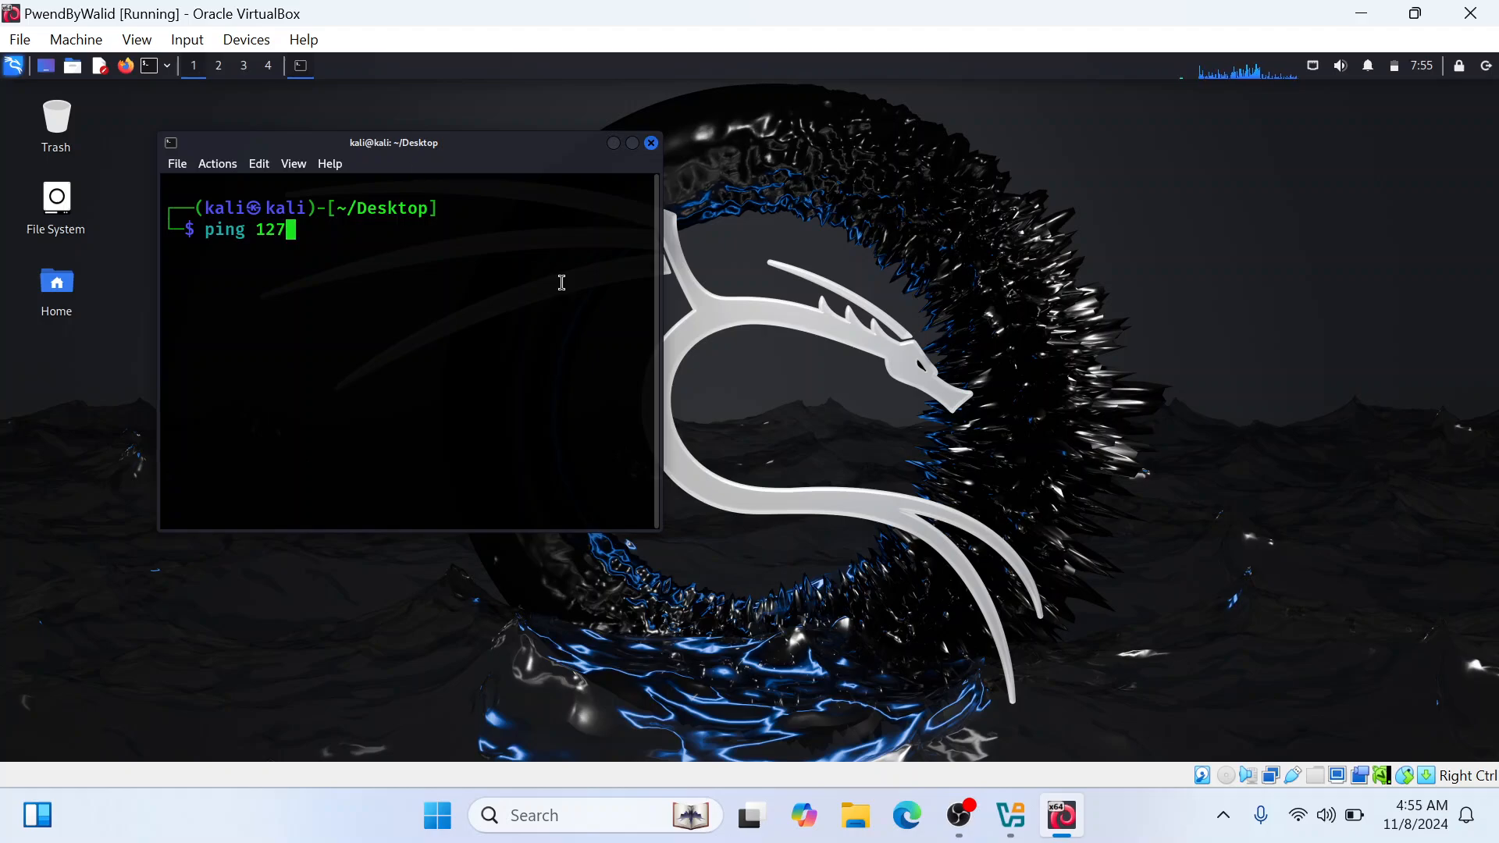
type(".0.0.1")
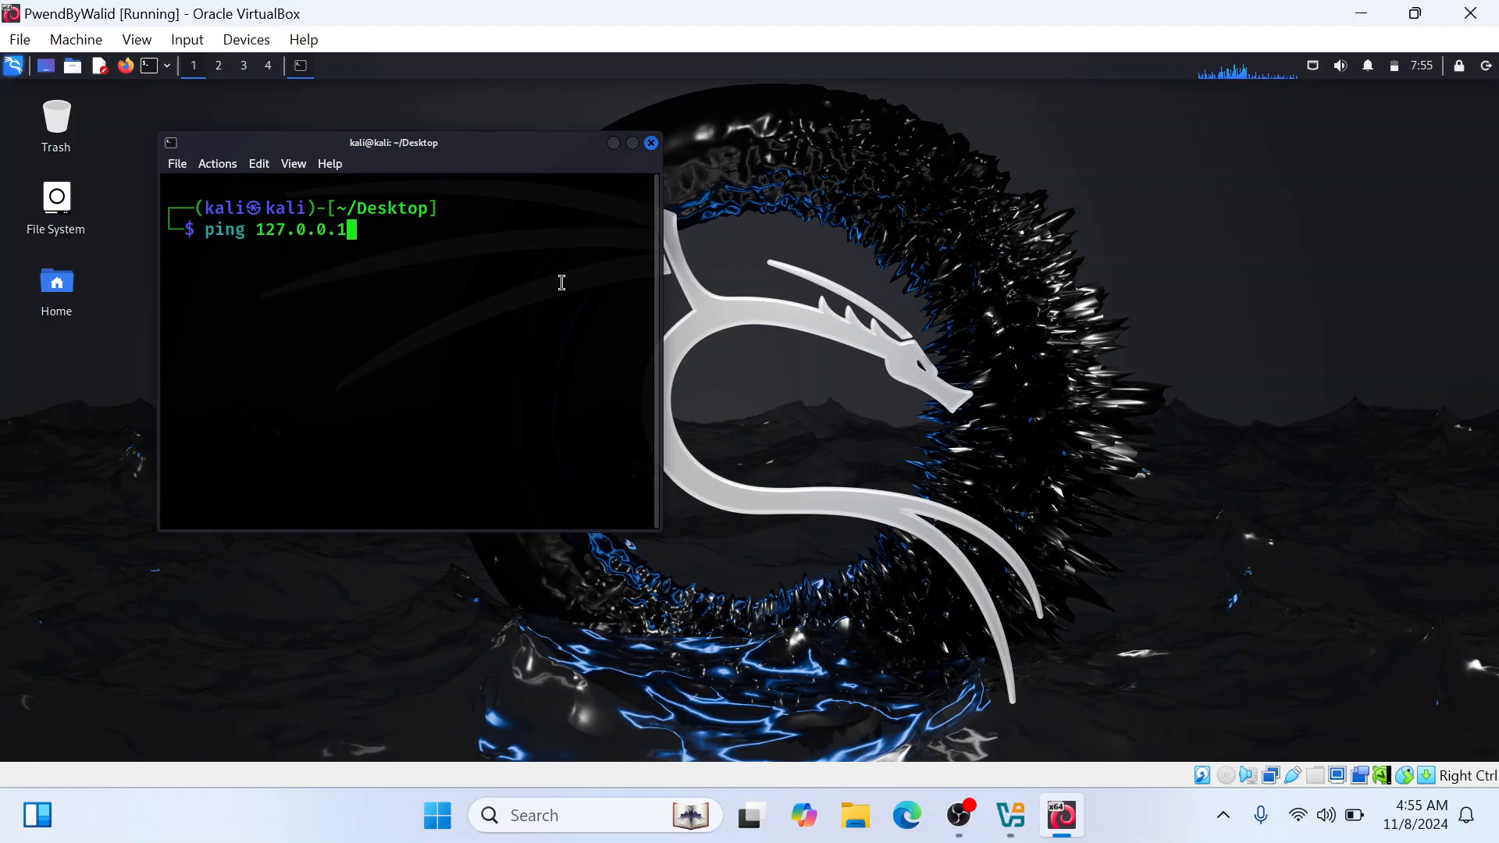
key("Return")
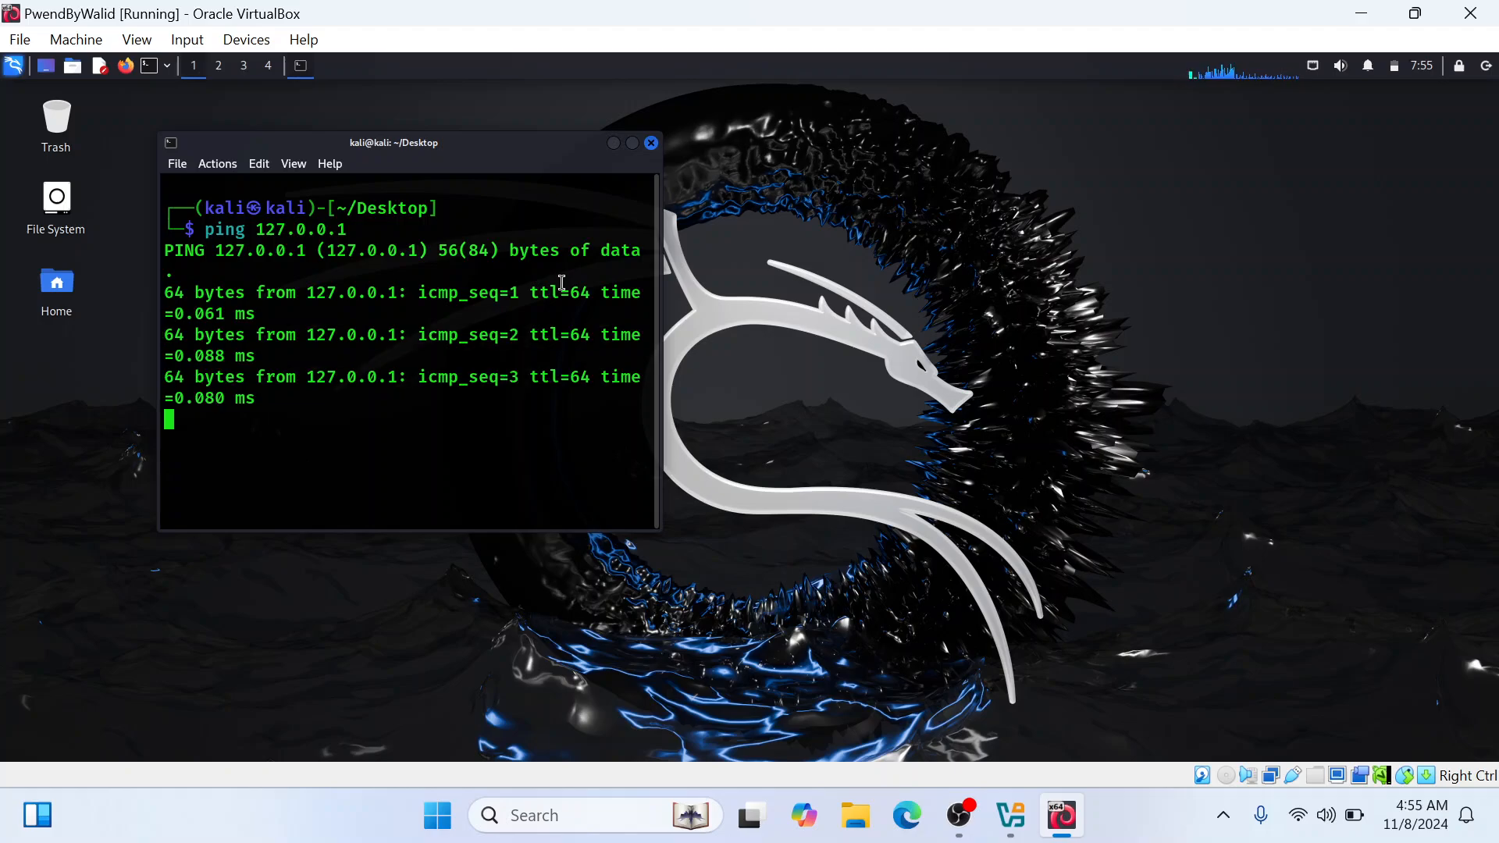
Suspend the running ping and clear the terminal
key("ctrl+z")
type("clear")
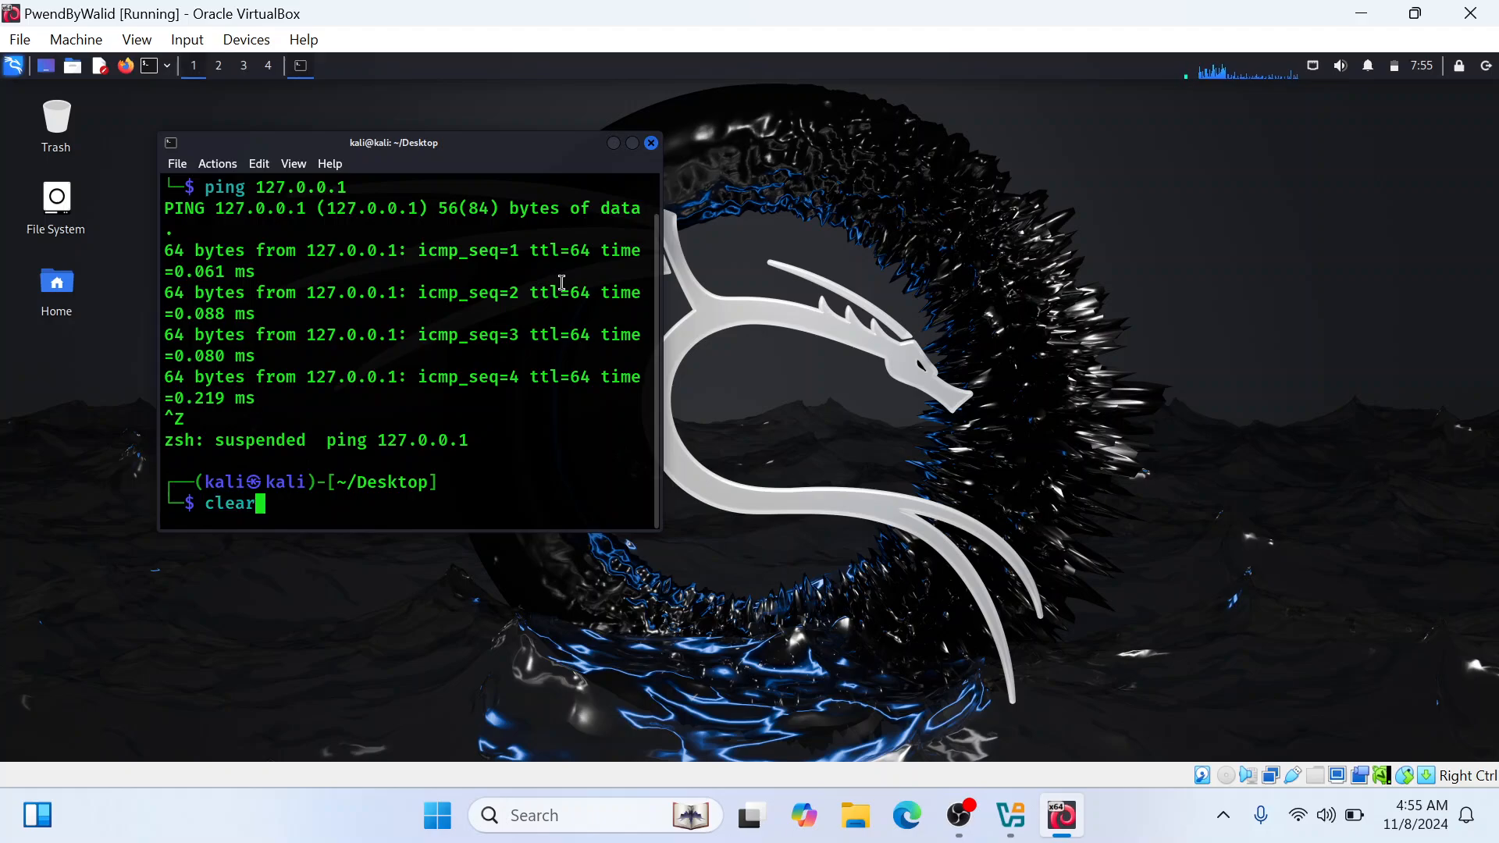
key("Return")
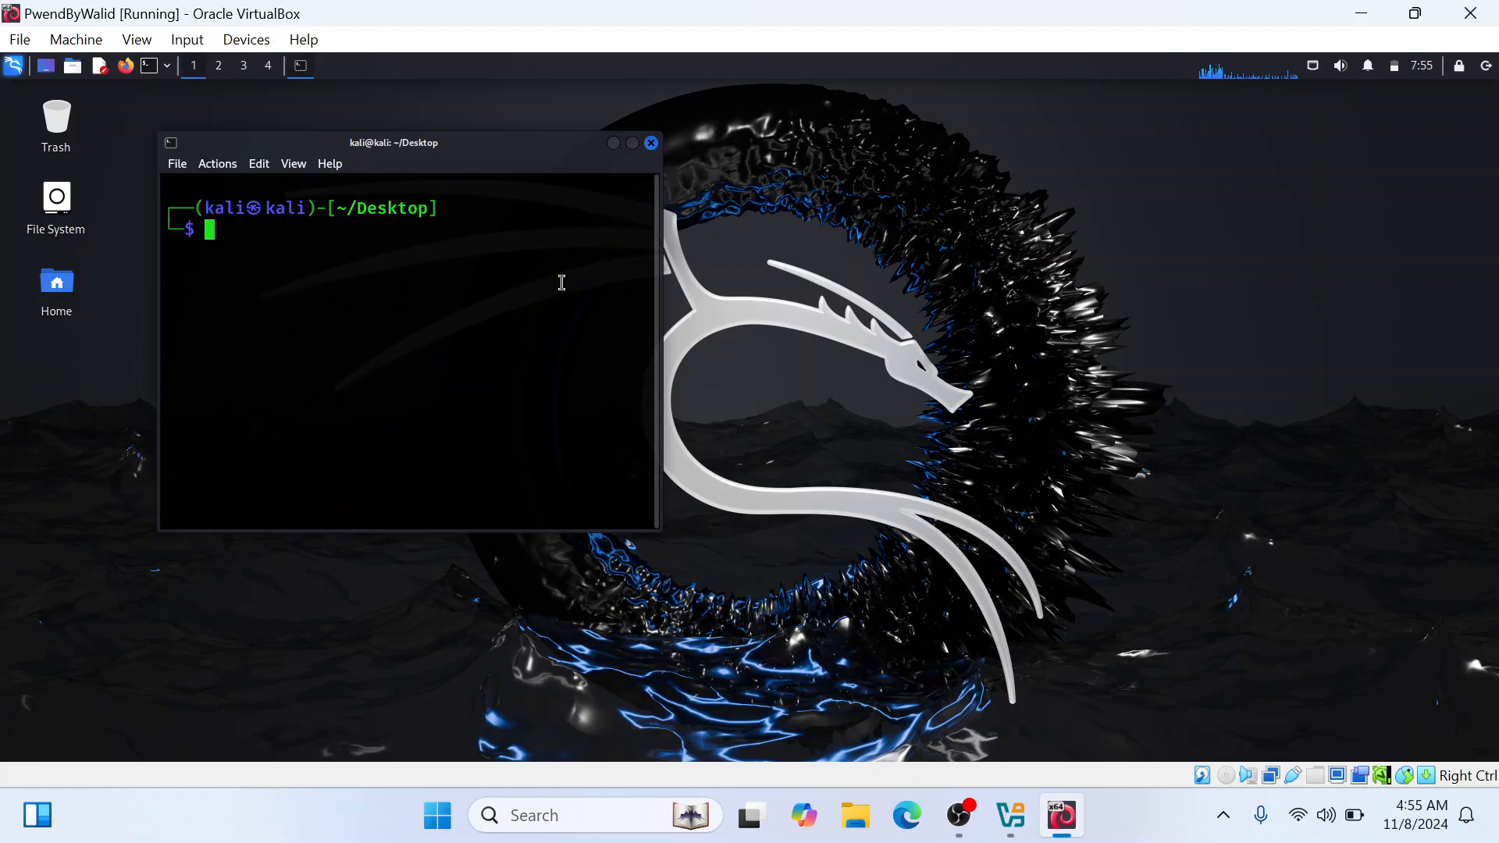
Ping google.com, view the replies in the maximized terminal window, and close the terminal
key("Up")
key("BackSpace")
key("BackSpace")
key("BackSpace")
key("BackSpace")
key("BackSpace")
key("BackSpace")
key("BackSpace")
key("BackSpace")
key("BackSpace")
type("googlw")
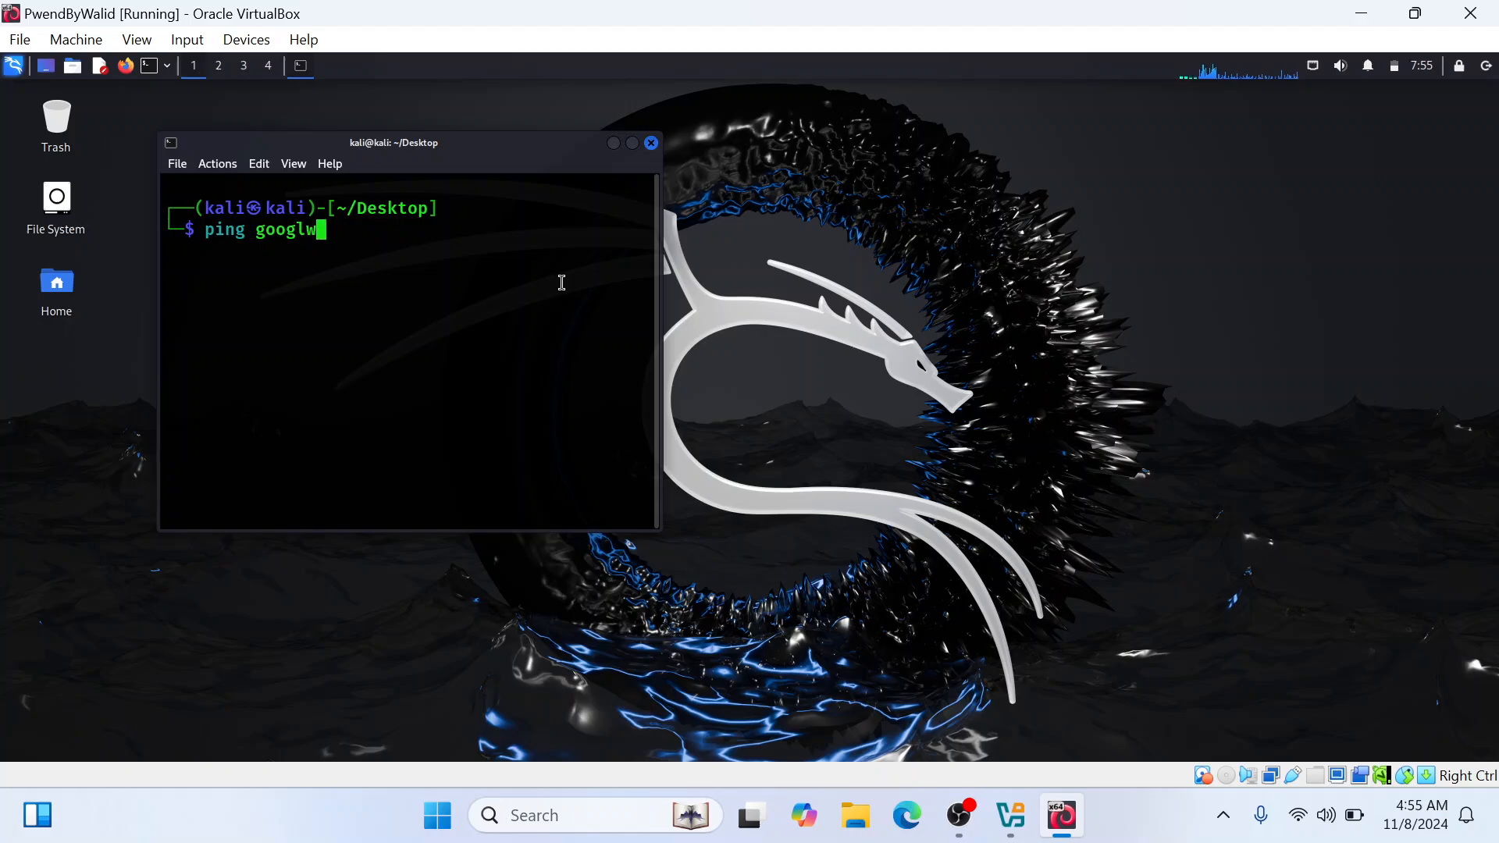
key("BackSpace")
type("e.com")
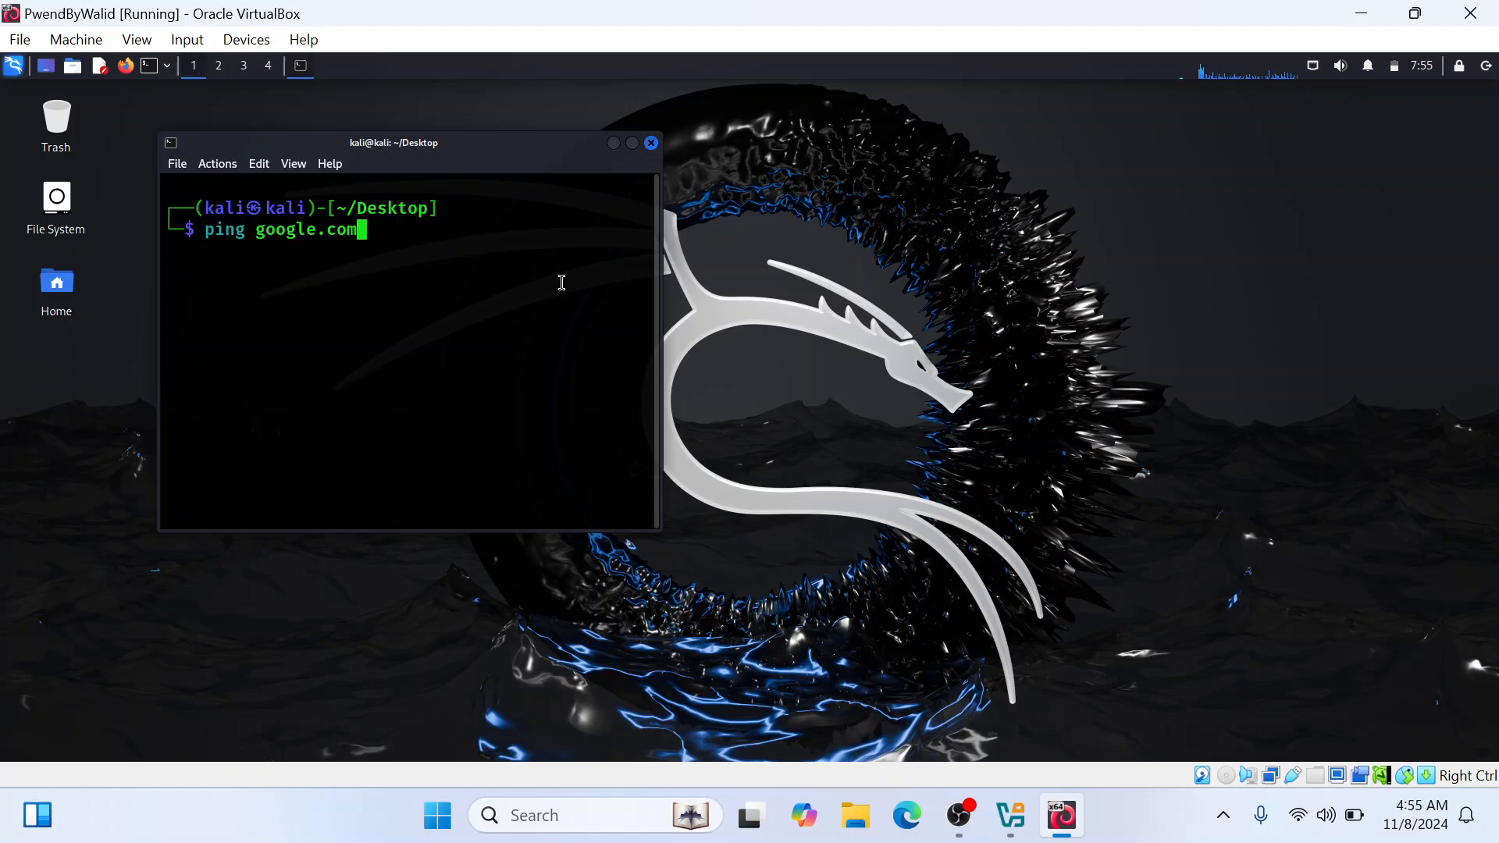
key("Return")
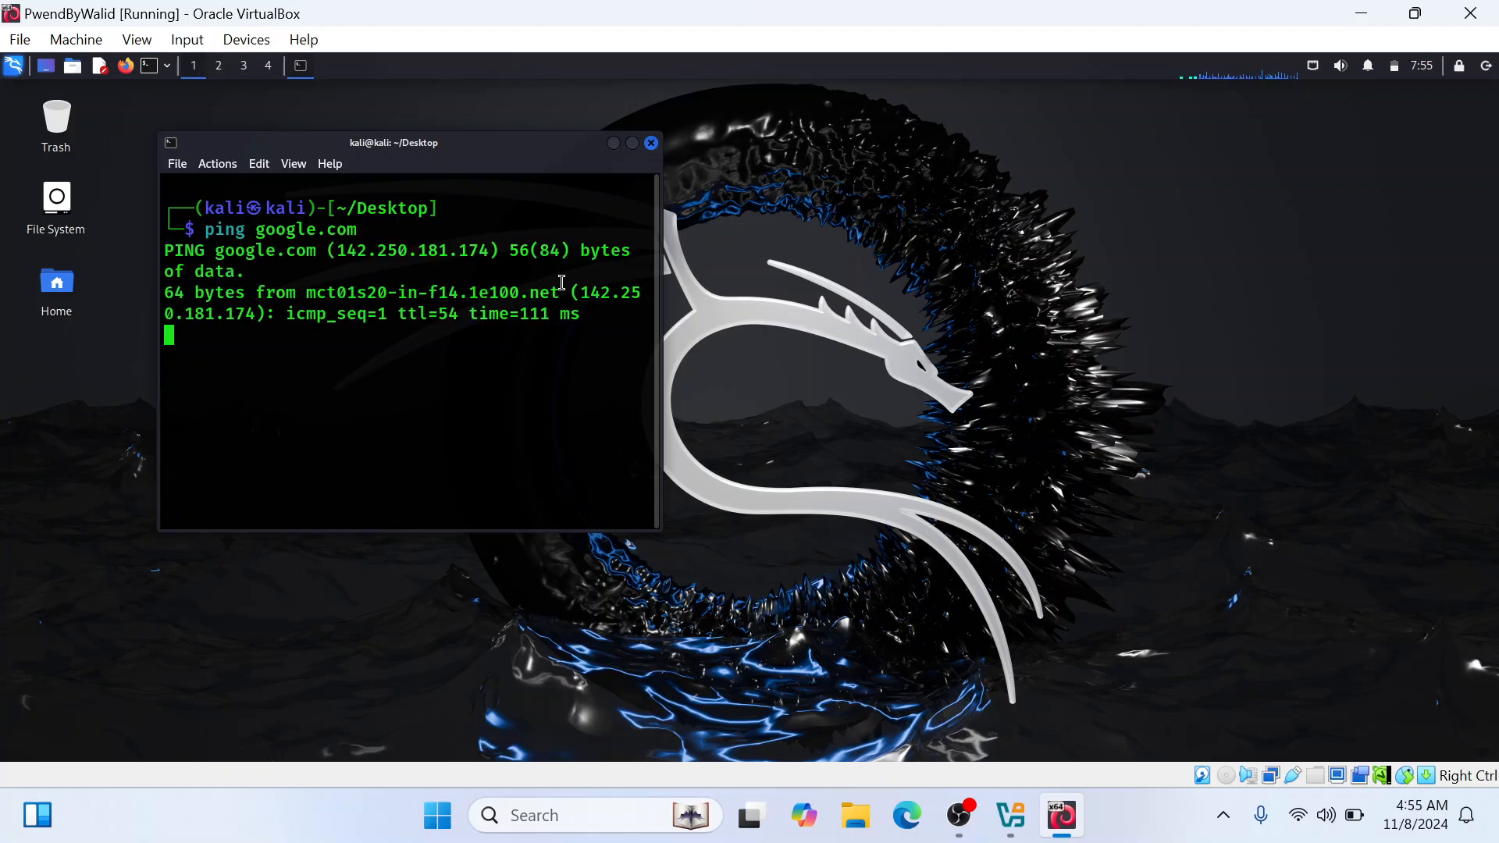
left_click(633, 143)
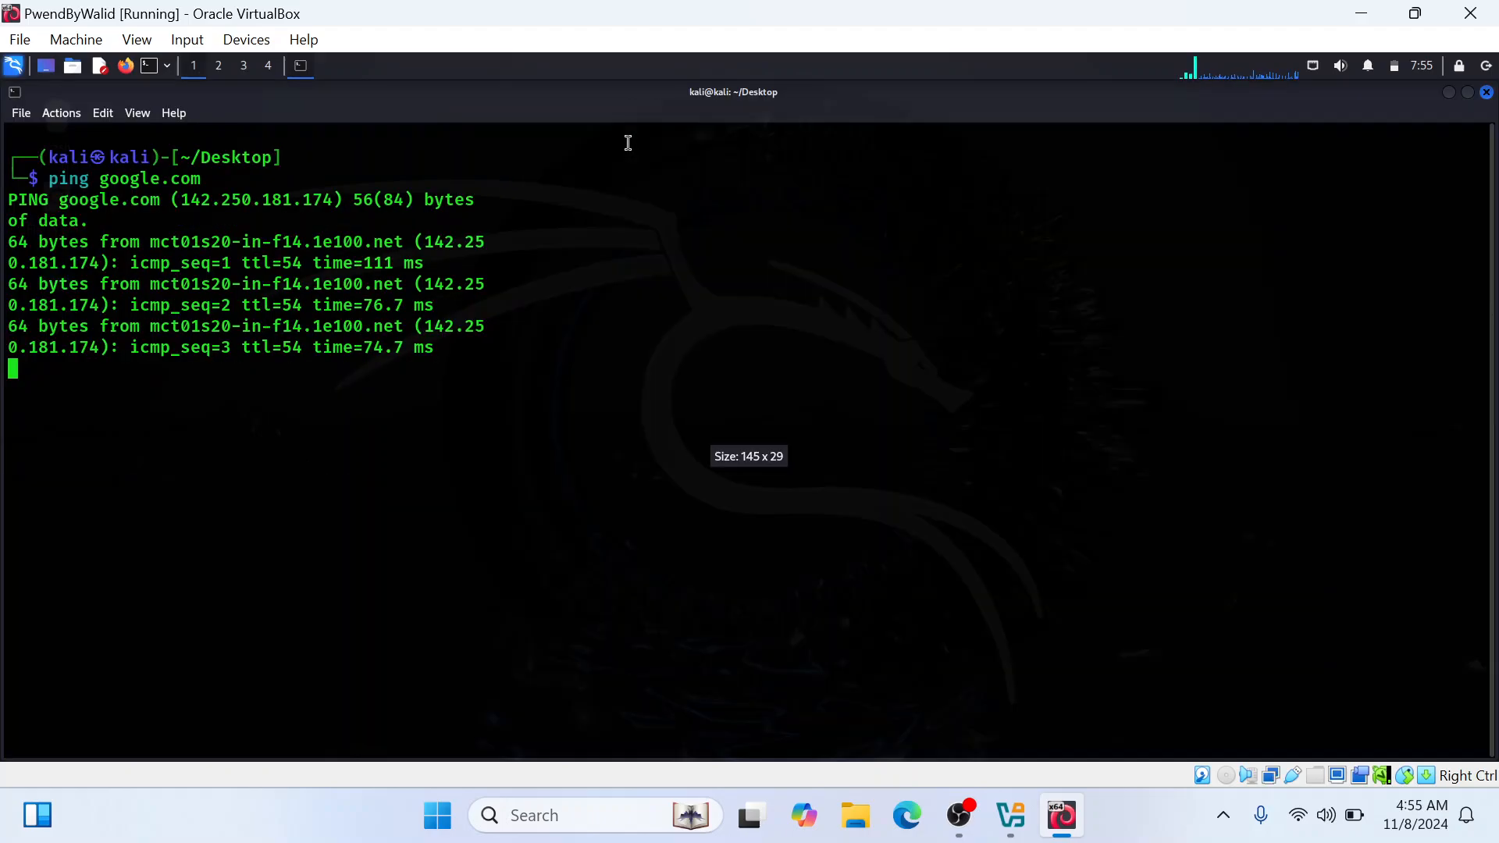
left_click(1486, 92)
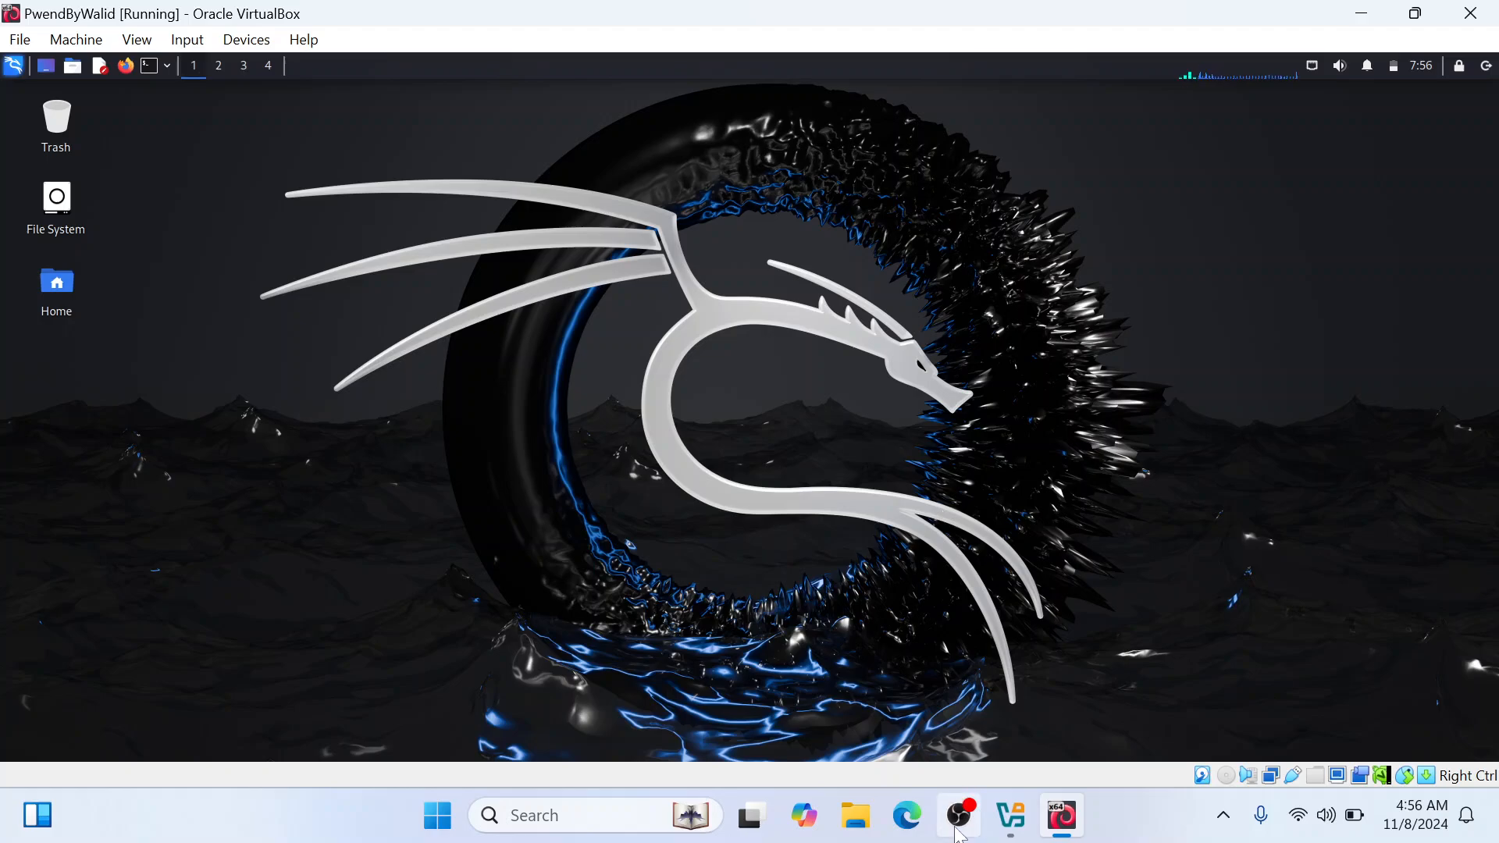
mouse_move(959, 834)
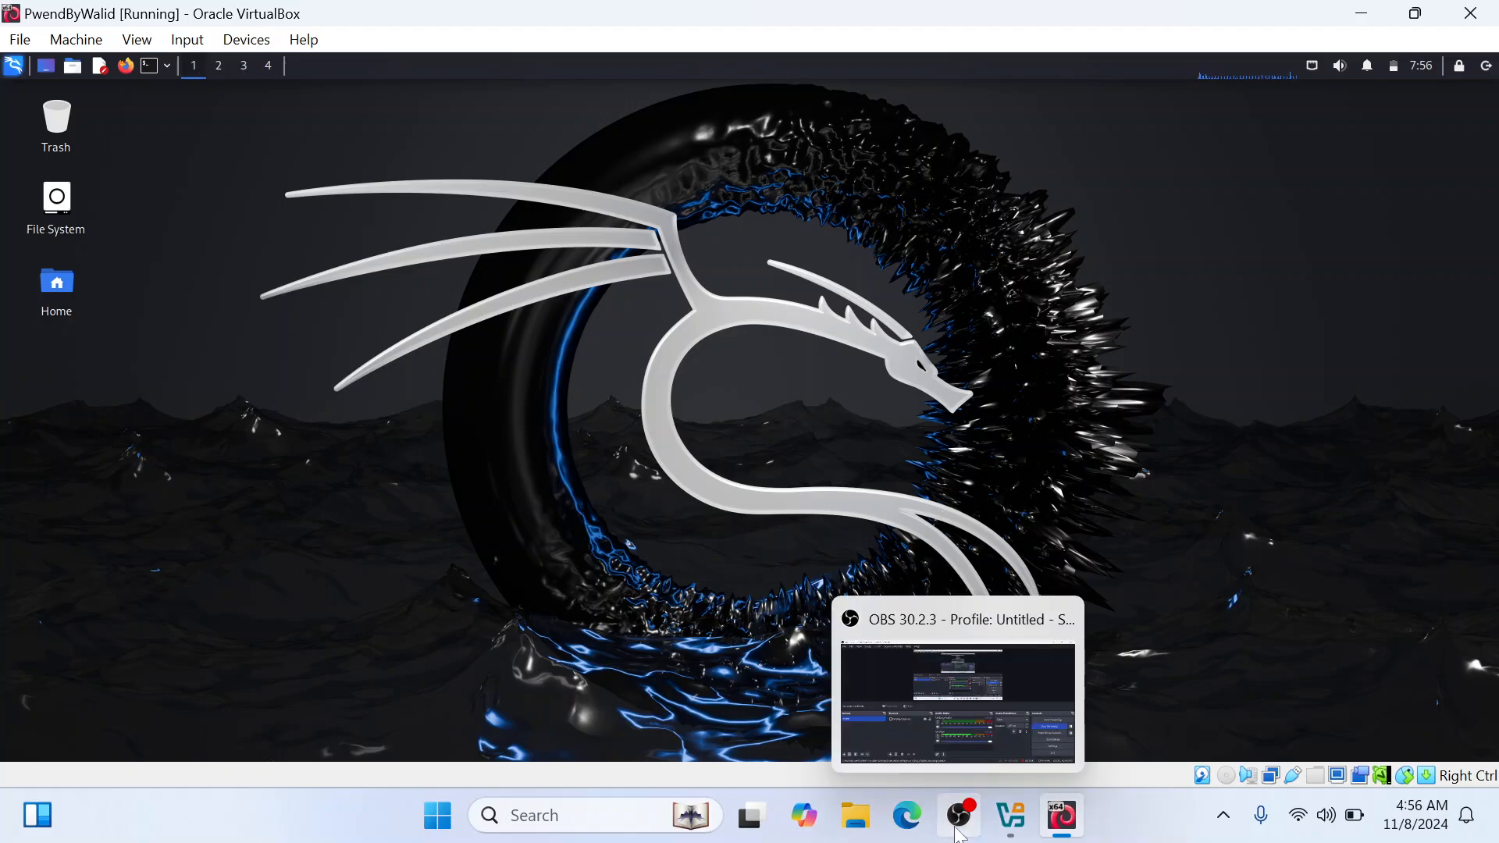